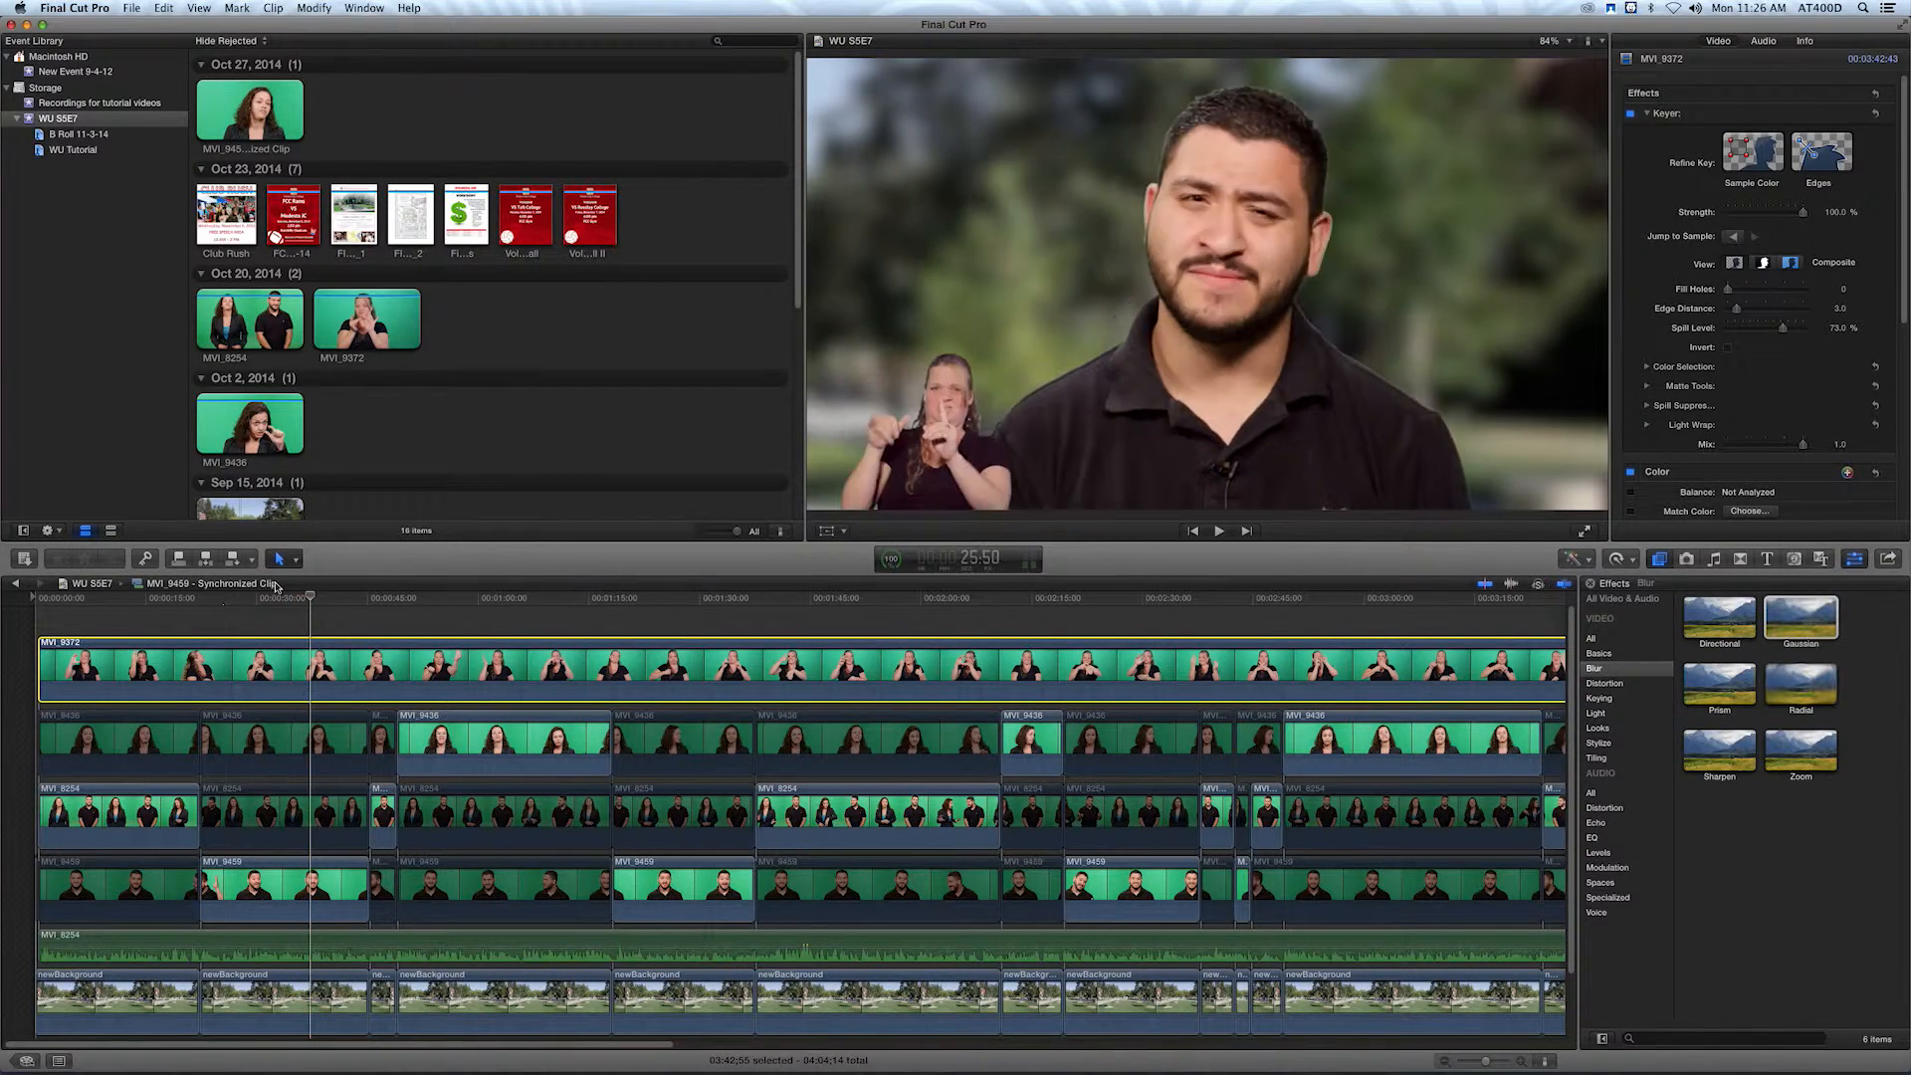
Shift the male presenter's first close-up clip sideways to Position X -135 px to free space beside him.
left_click_drag(233, 600, 209, 601)
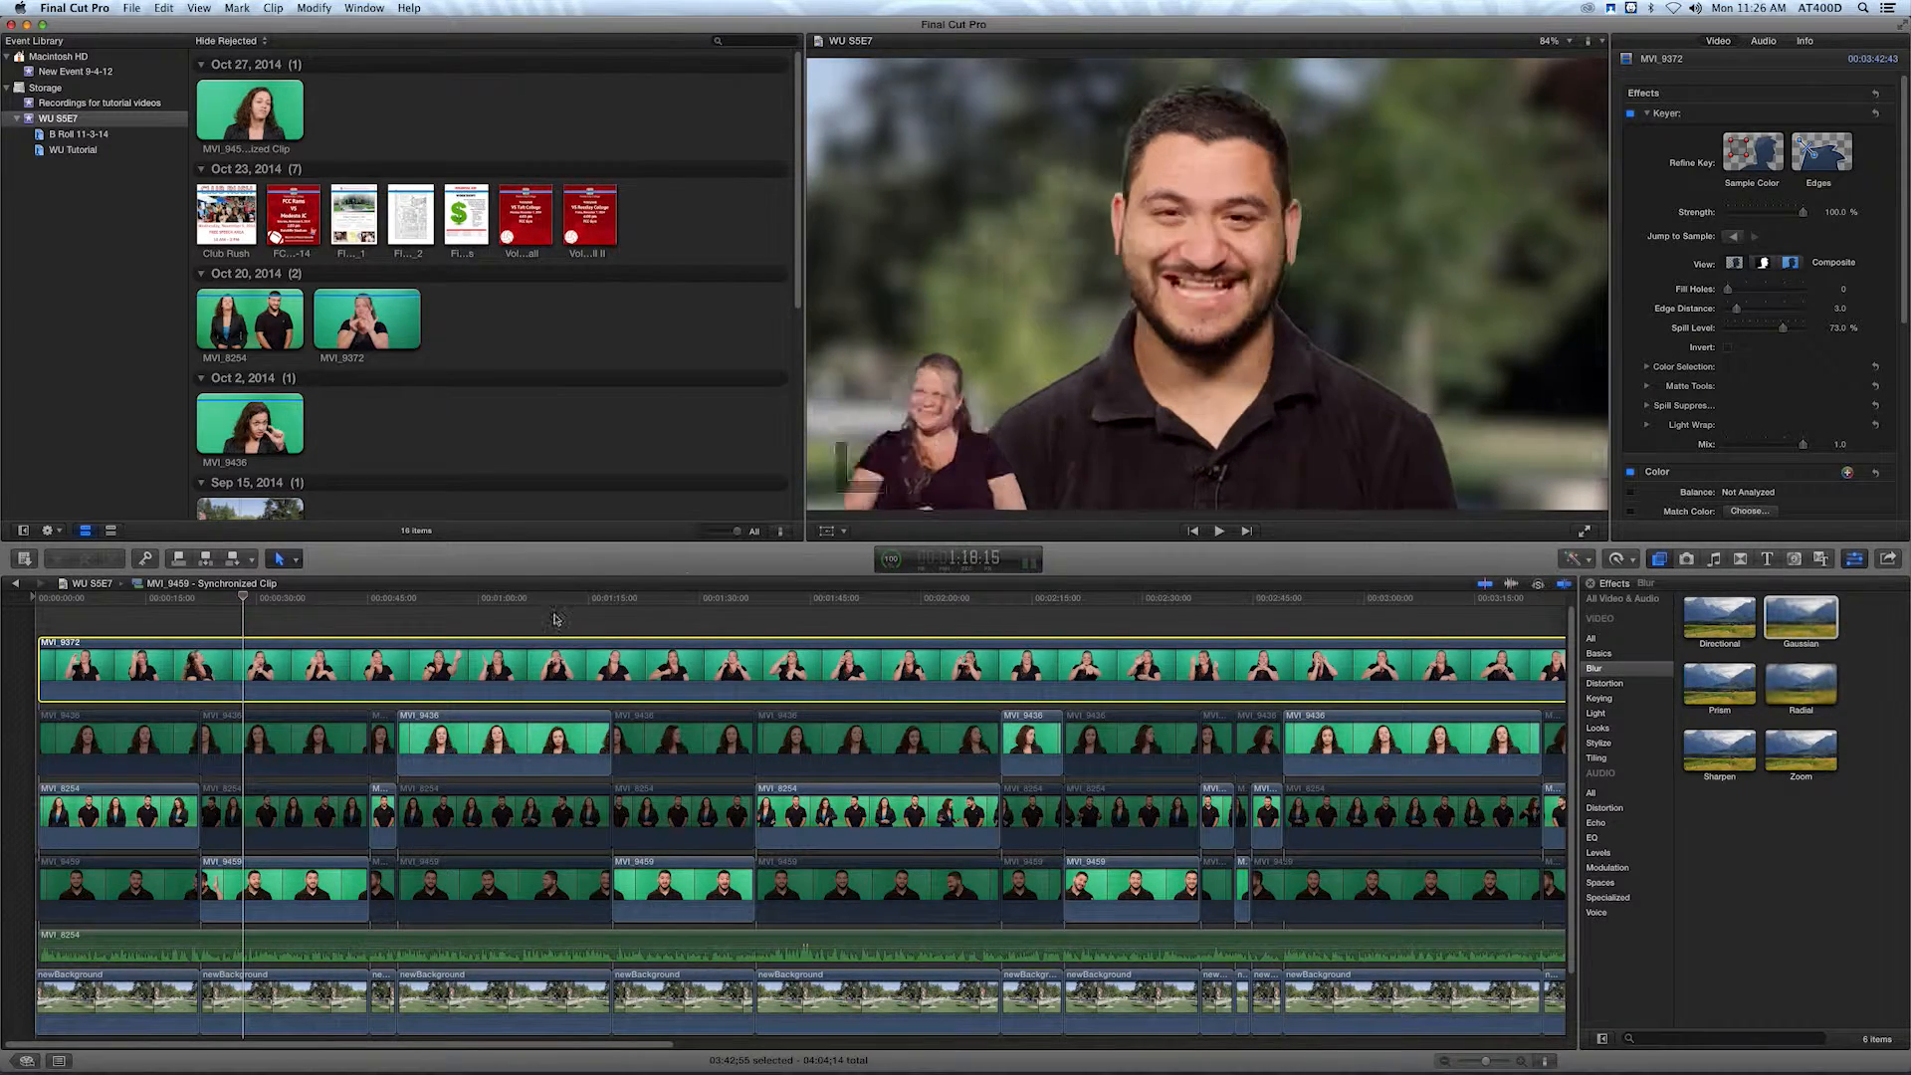
left_click(297, 757)
left_click(265, 883)
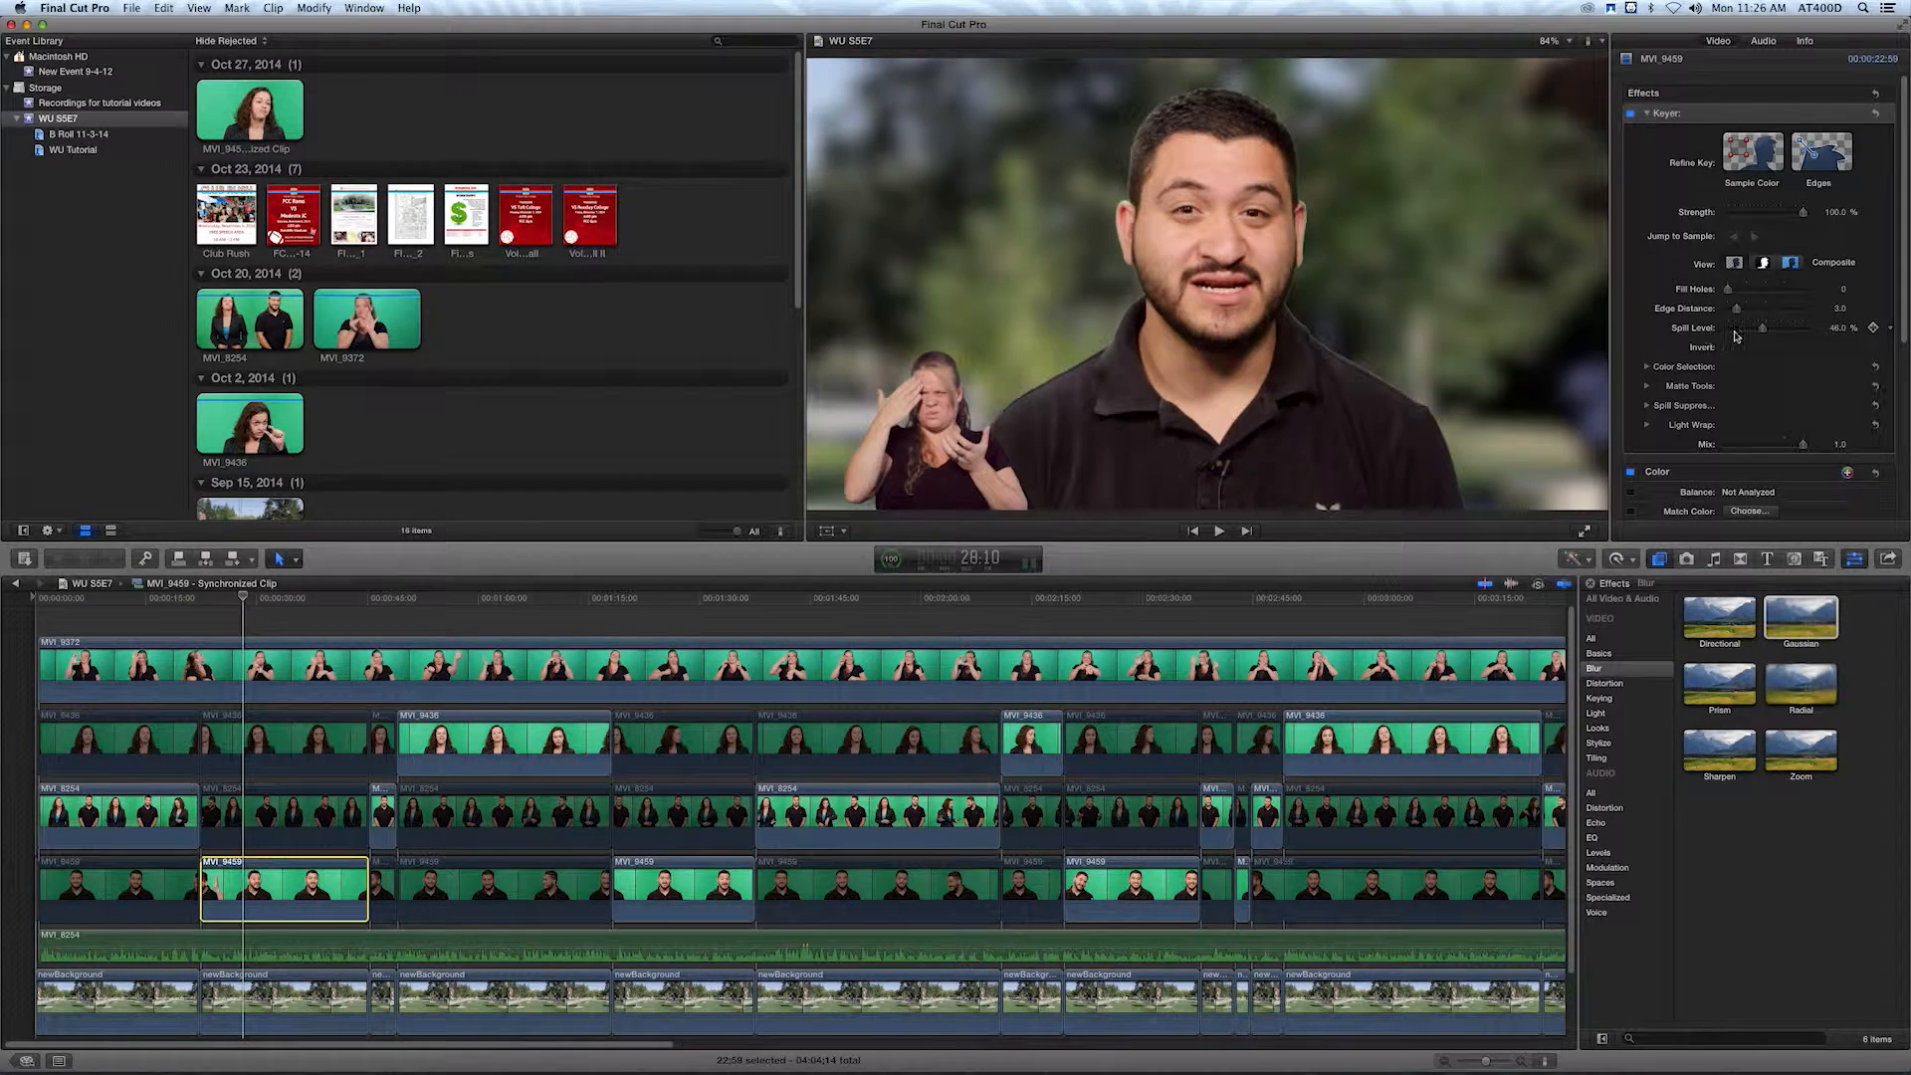
scroll(1726, 207, "down", 4)
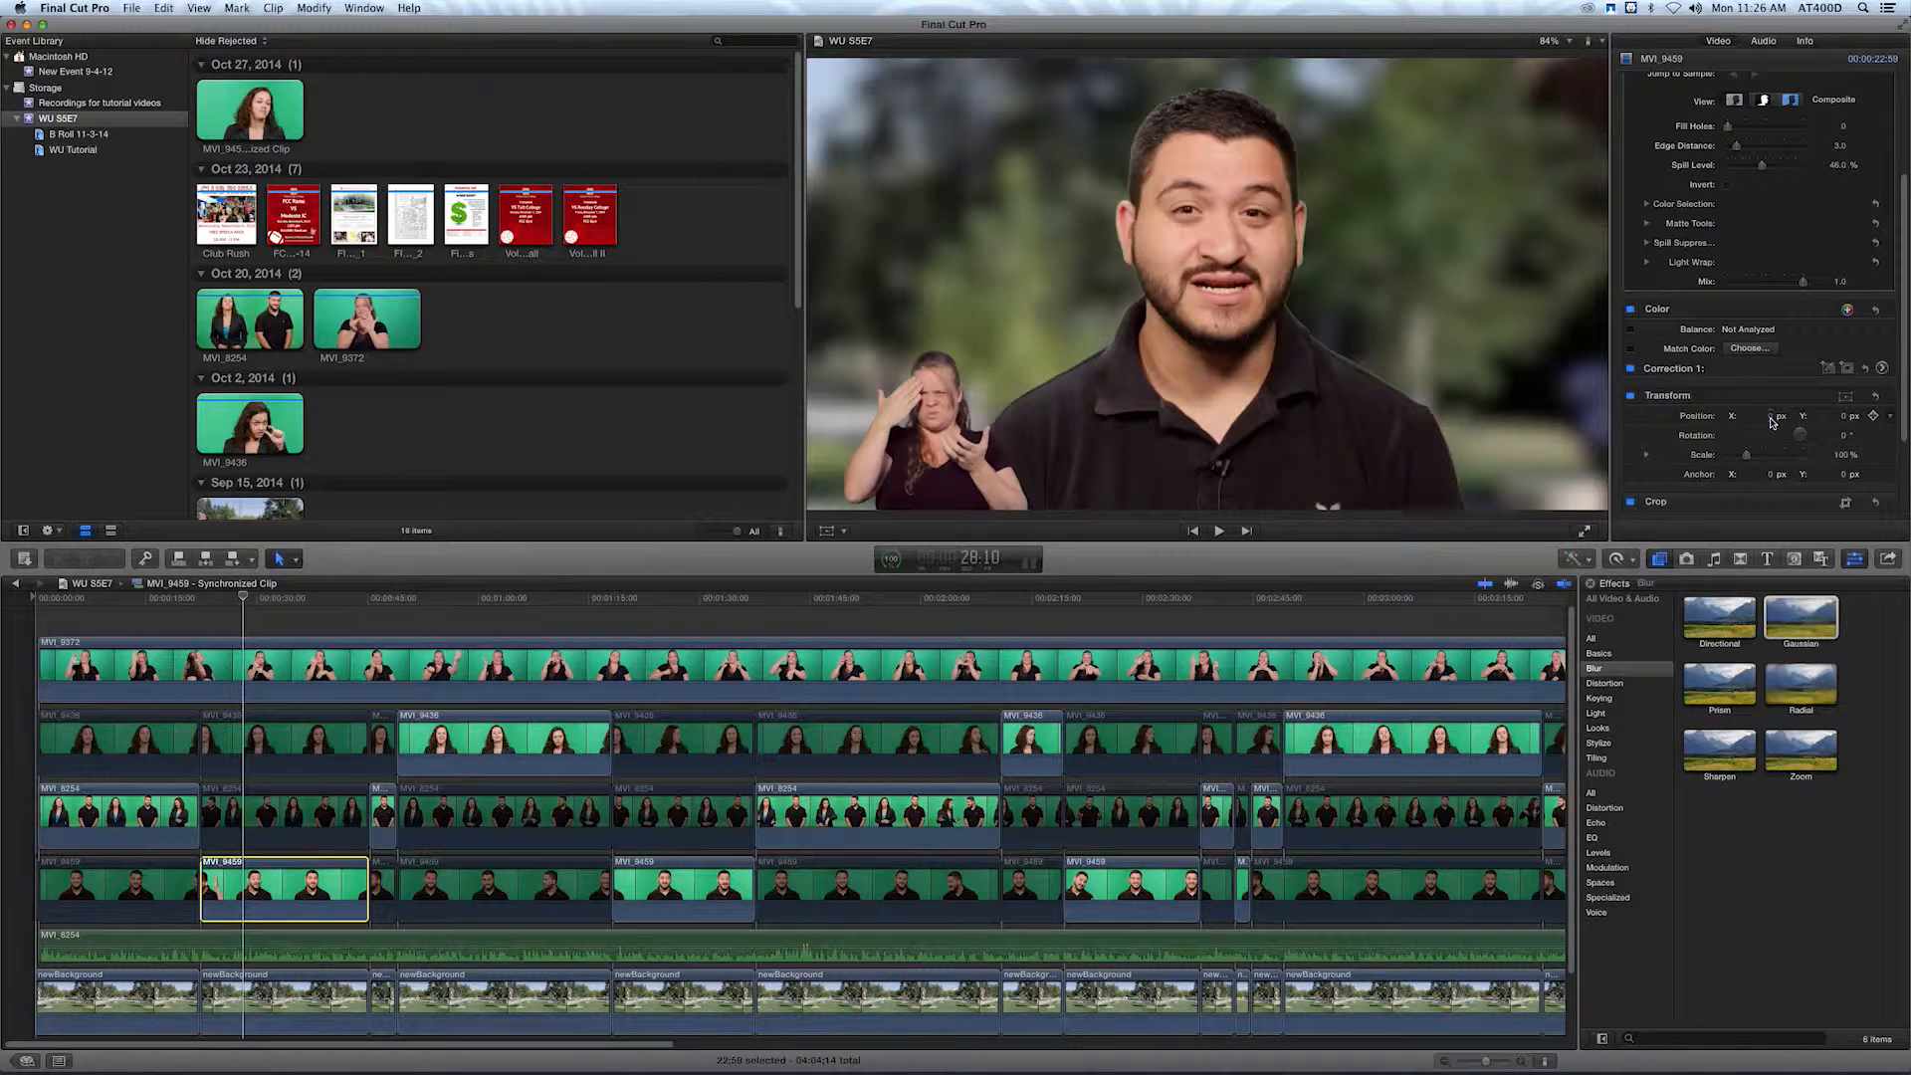
left_click_drag(1766, 416, 1766, 550)
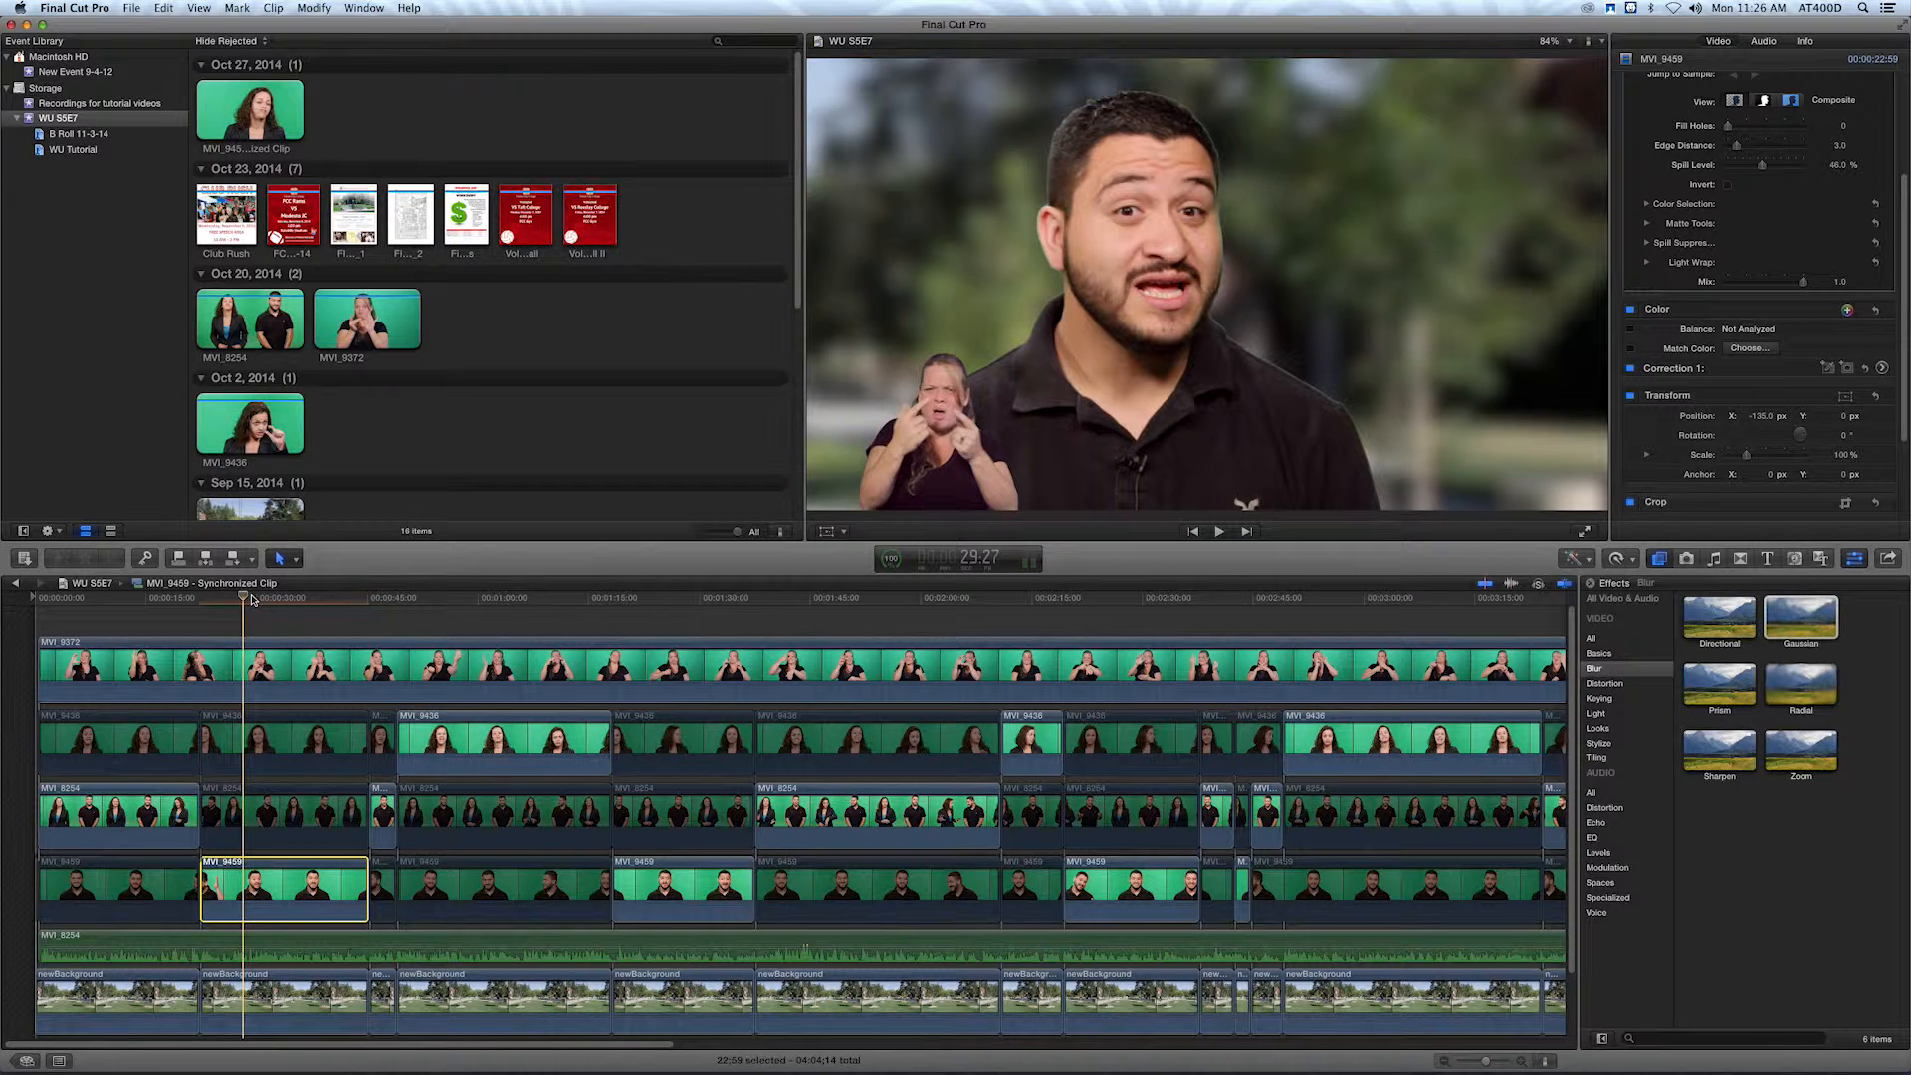
Play to the flyer cue at 34:56 and place the Financial Aid Workshops image above the interpreter clip there.
key("space")
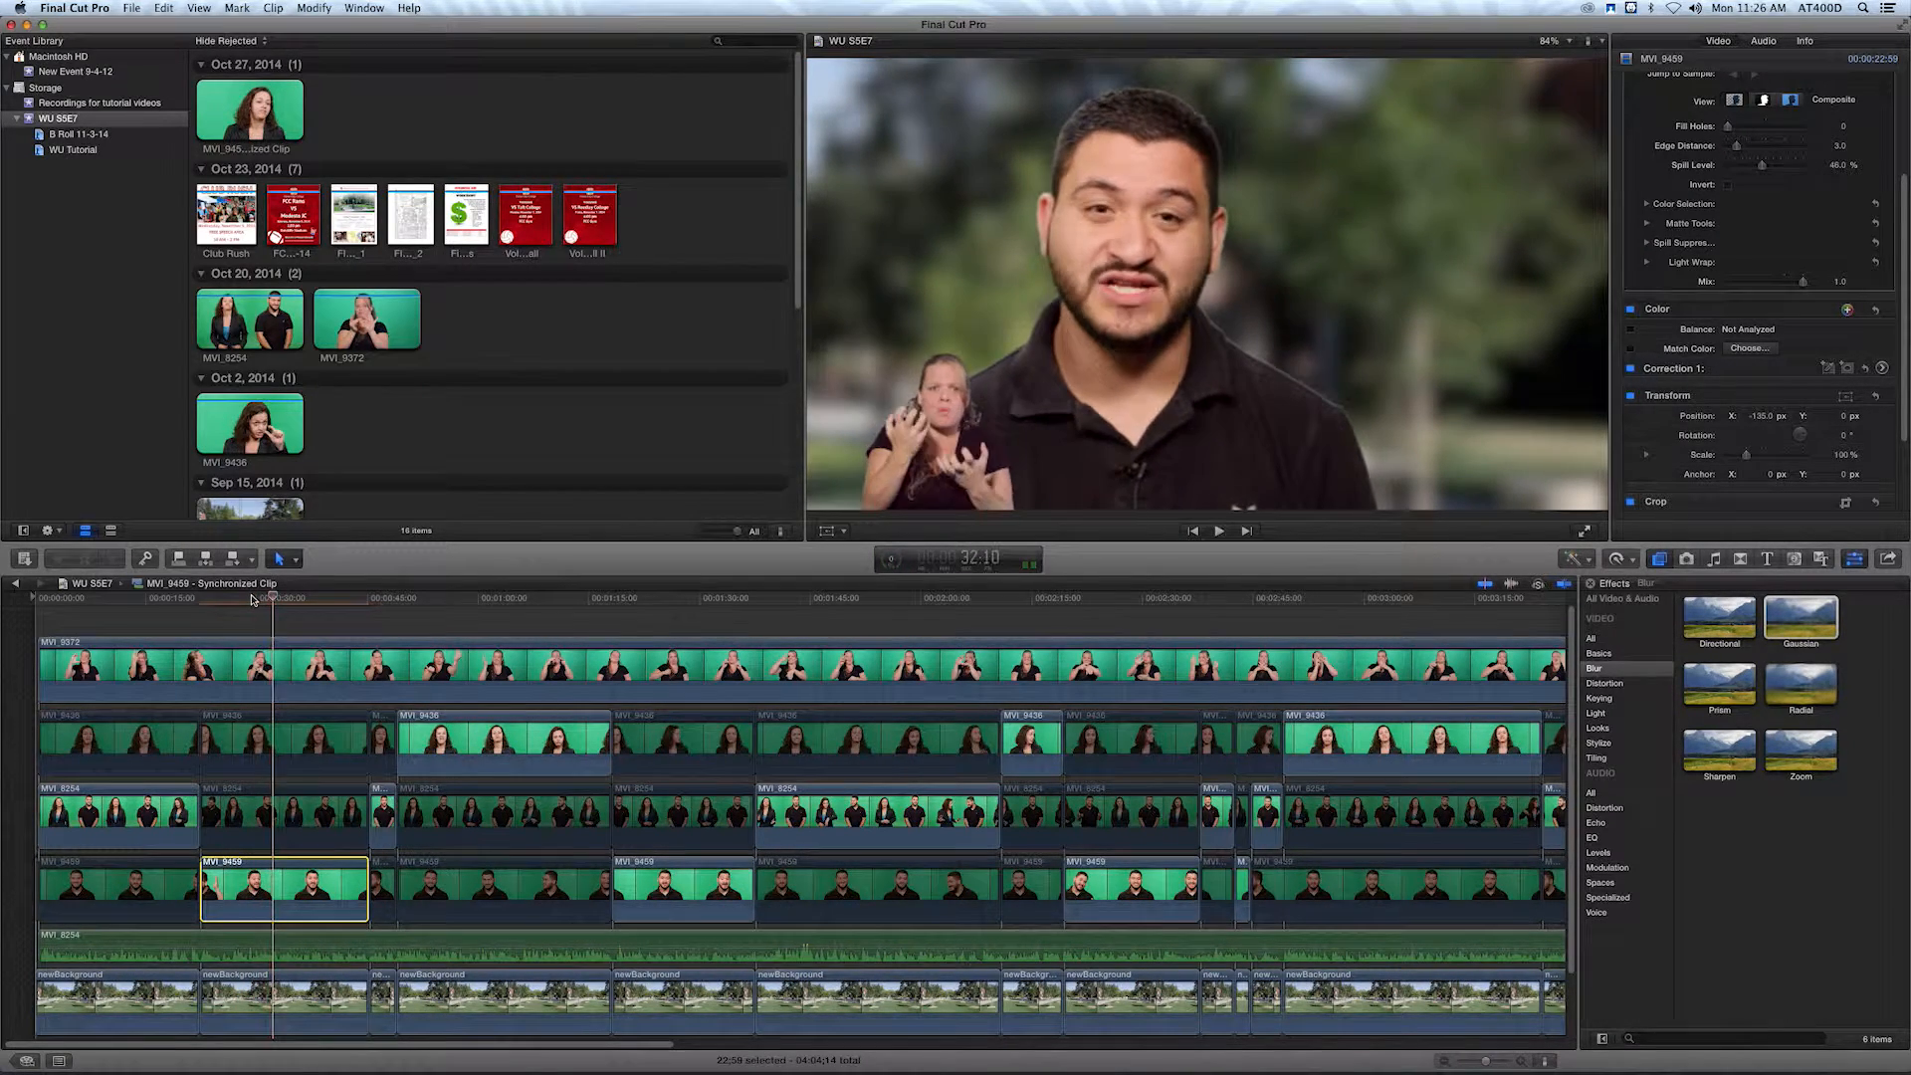
key("space")
key("space")
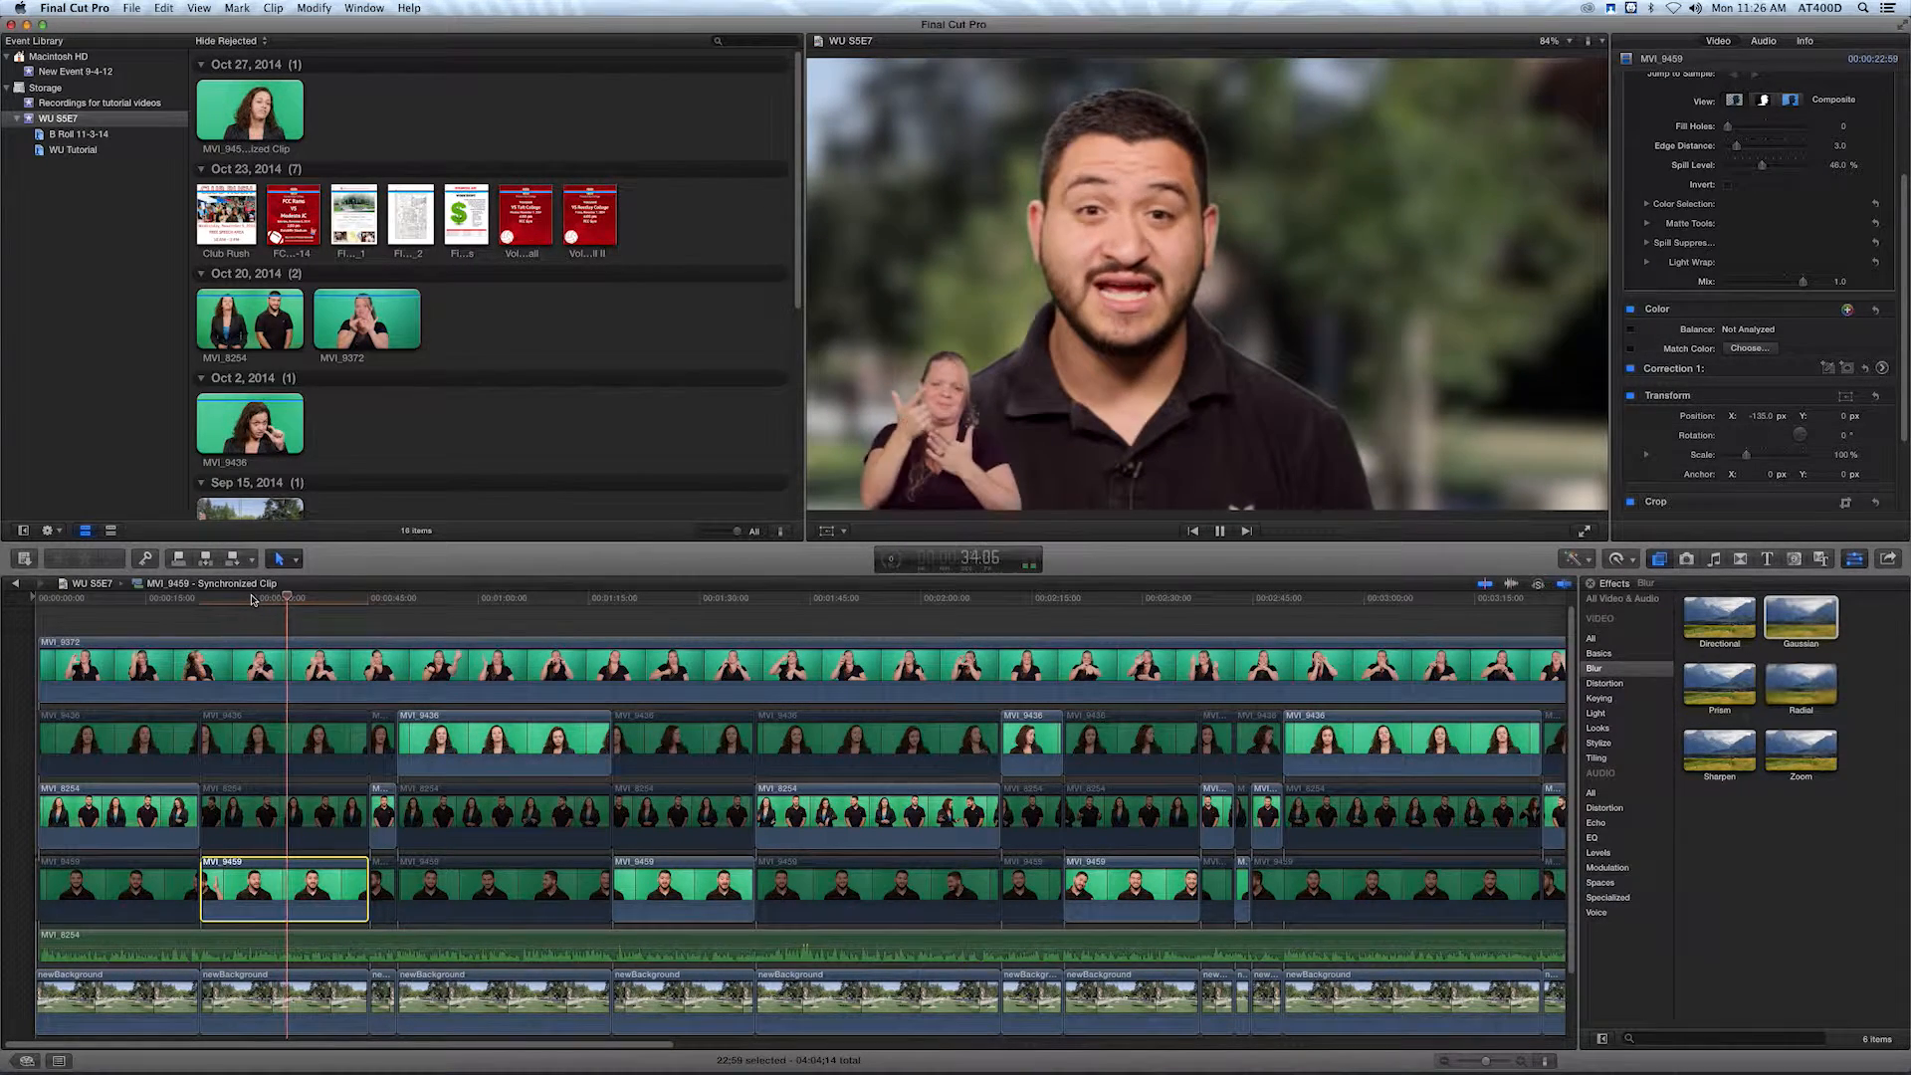
key("space")
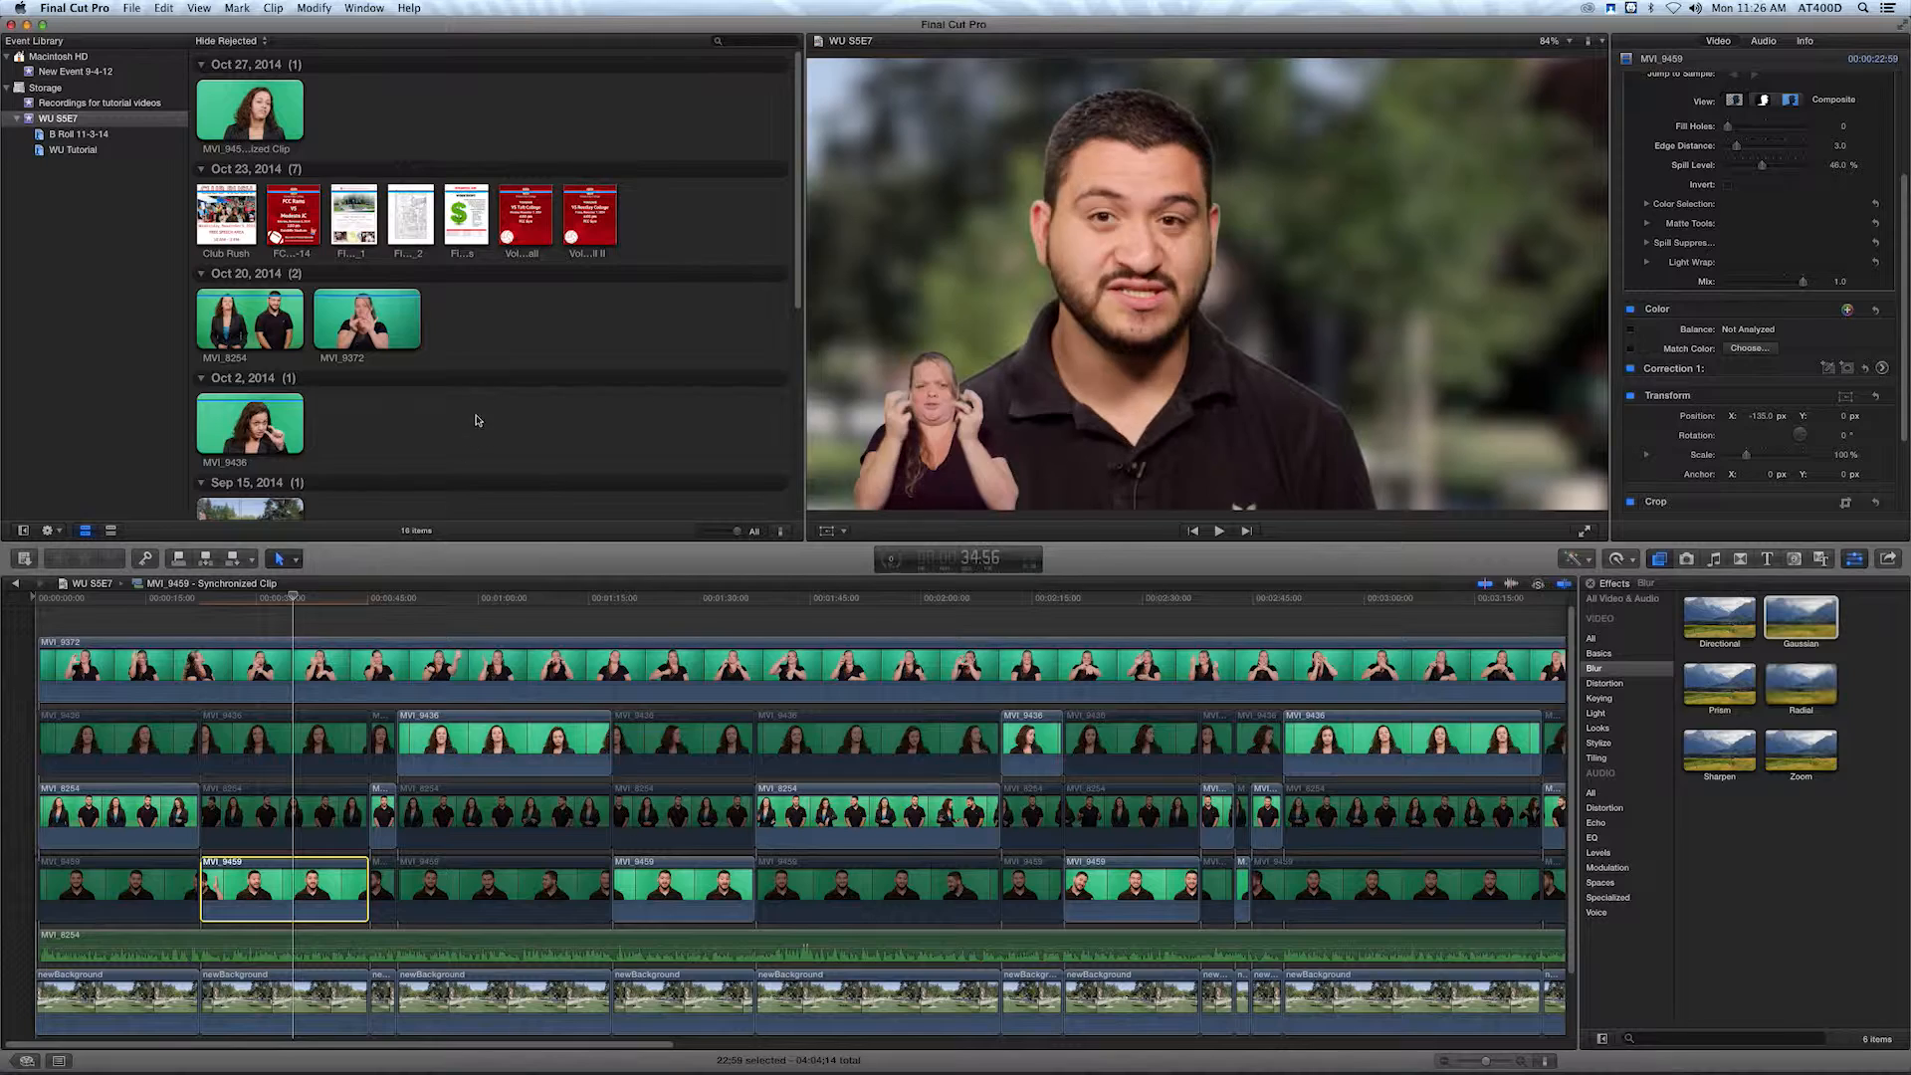
left_click(466, 211)
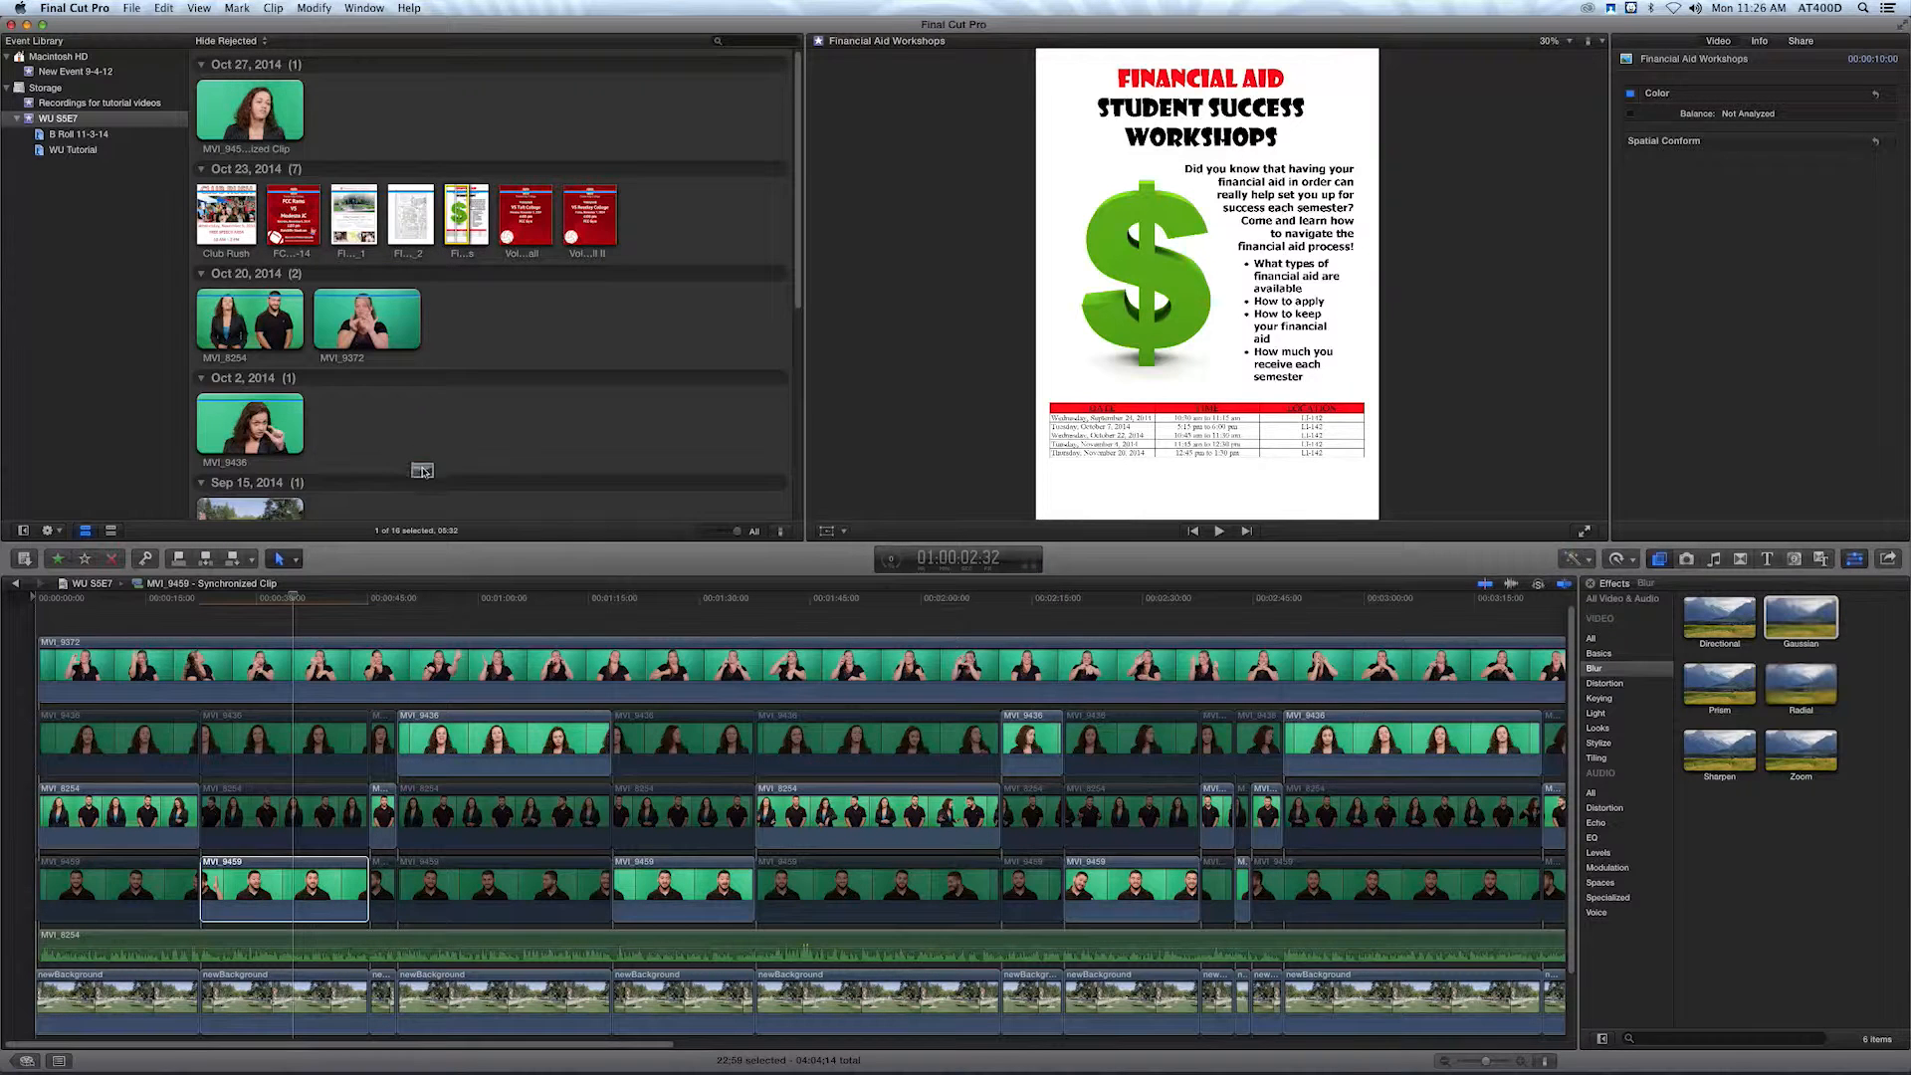
left_click_drag(321, 619, 306, 610)
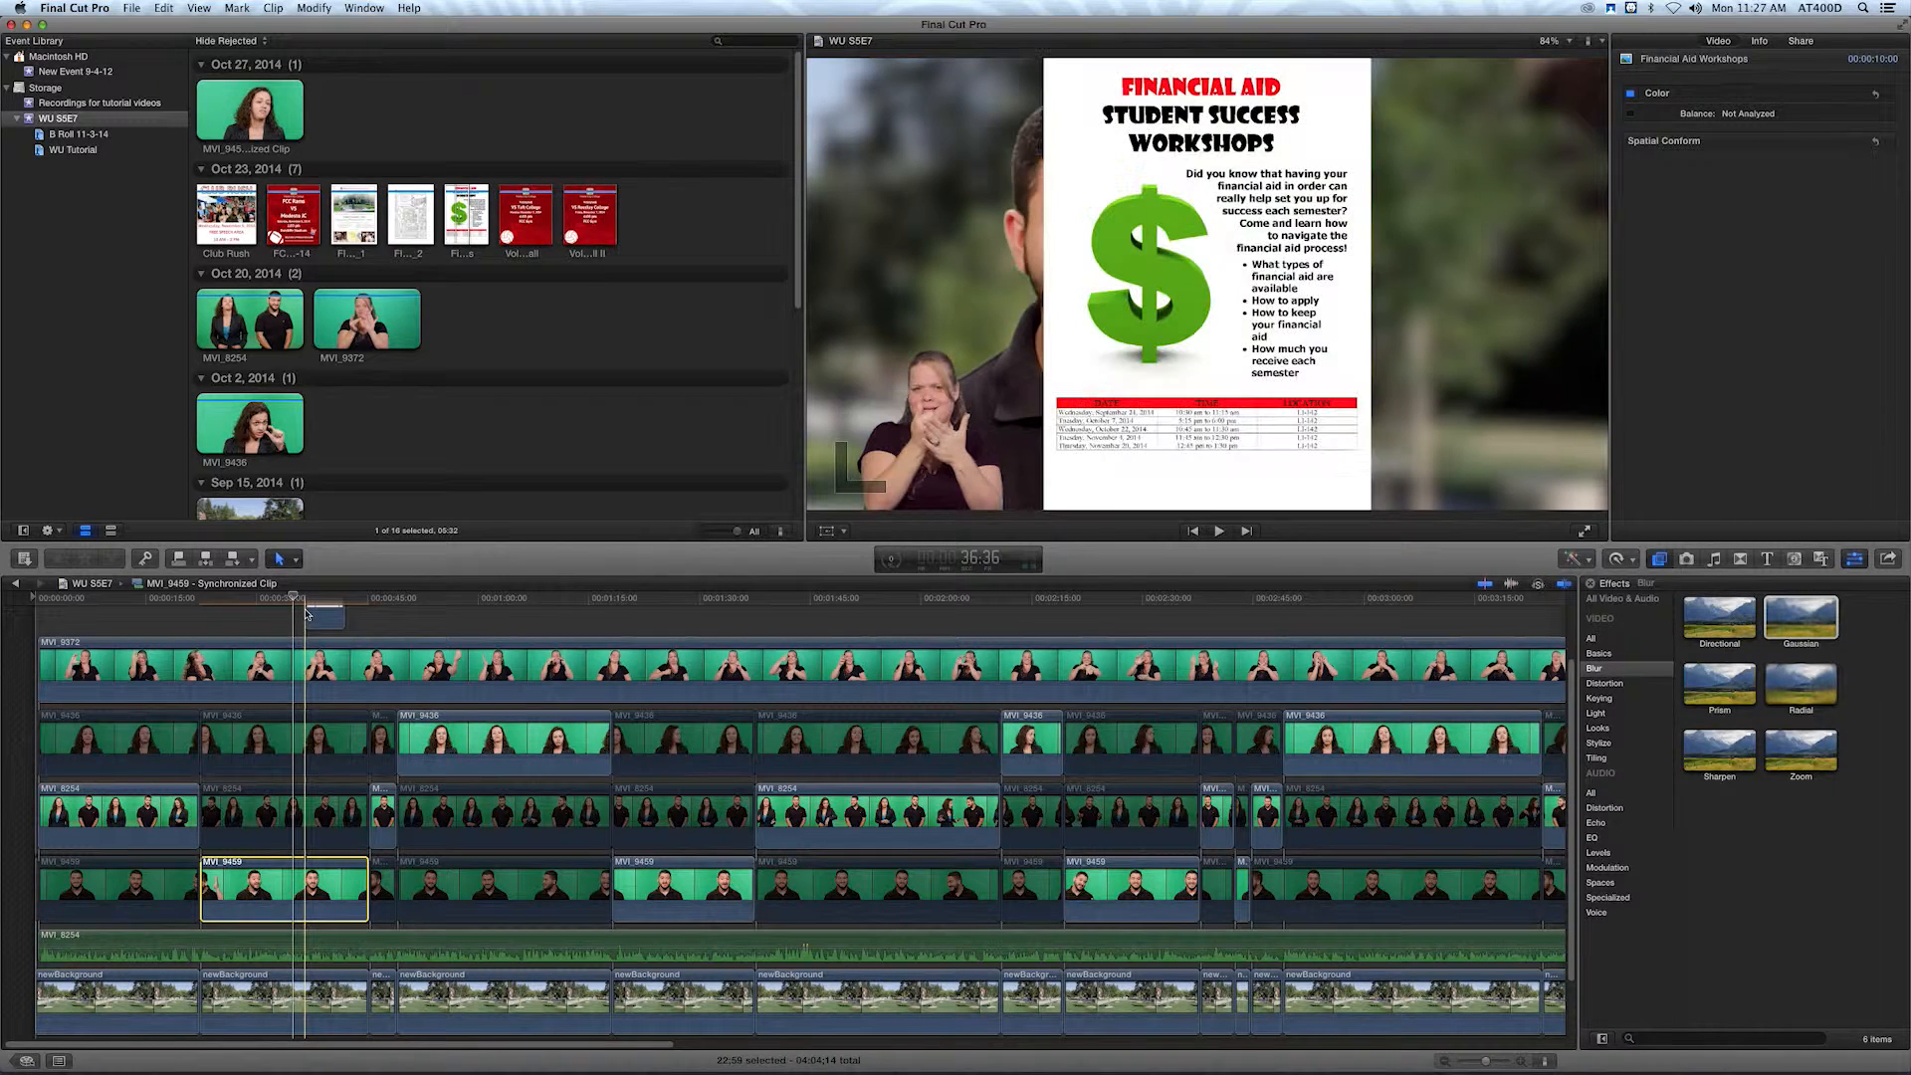
Align the Financial Aid Workshops image's start with the playhead and extend its end to the male presenter's cut, about 10:24 long.
left_click(305, 612)
left_click_drag(296, 612, 294, 642)
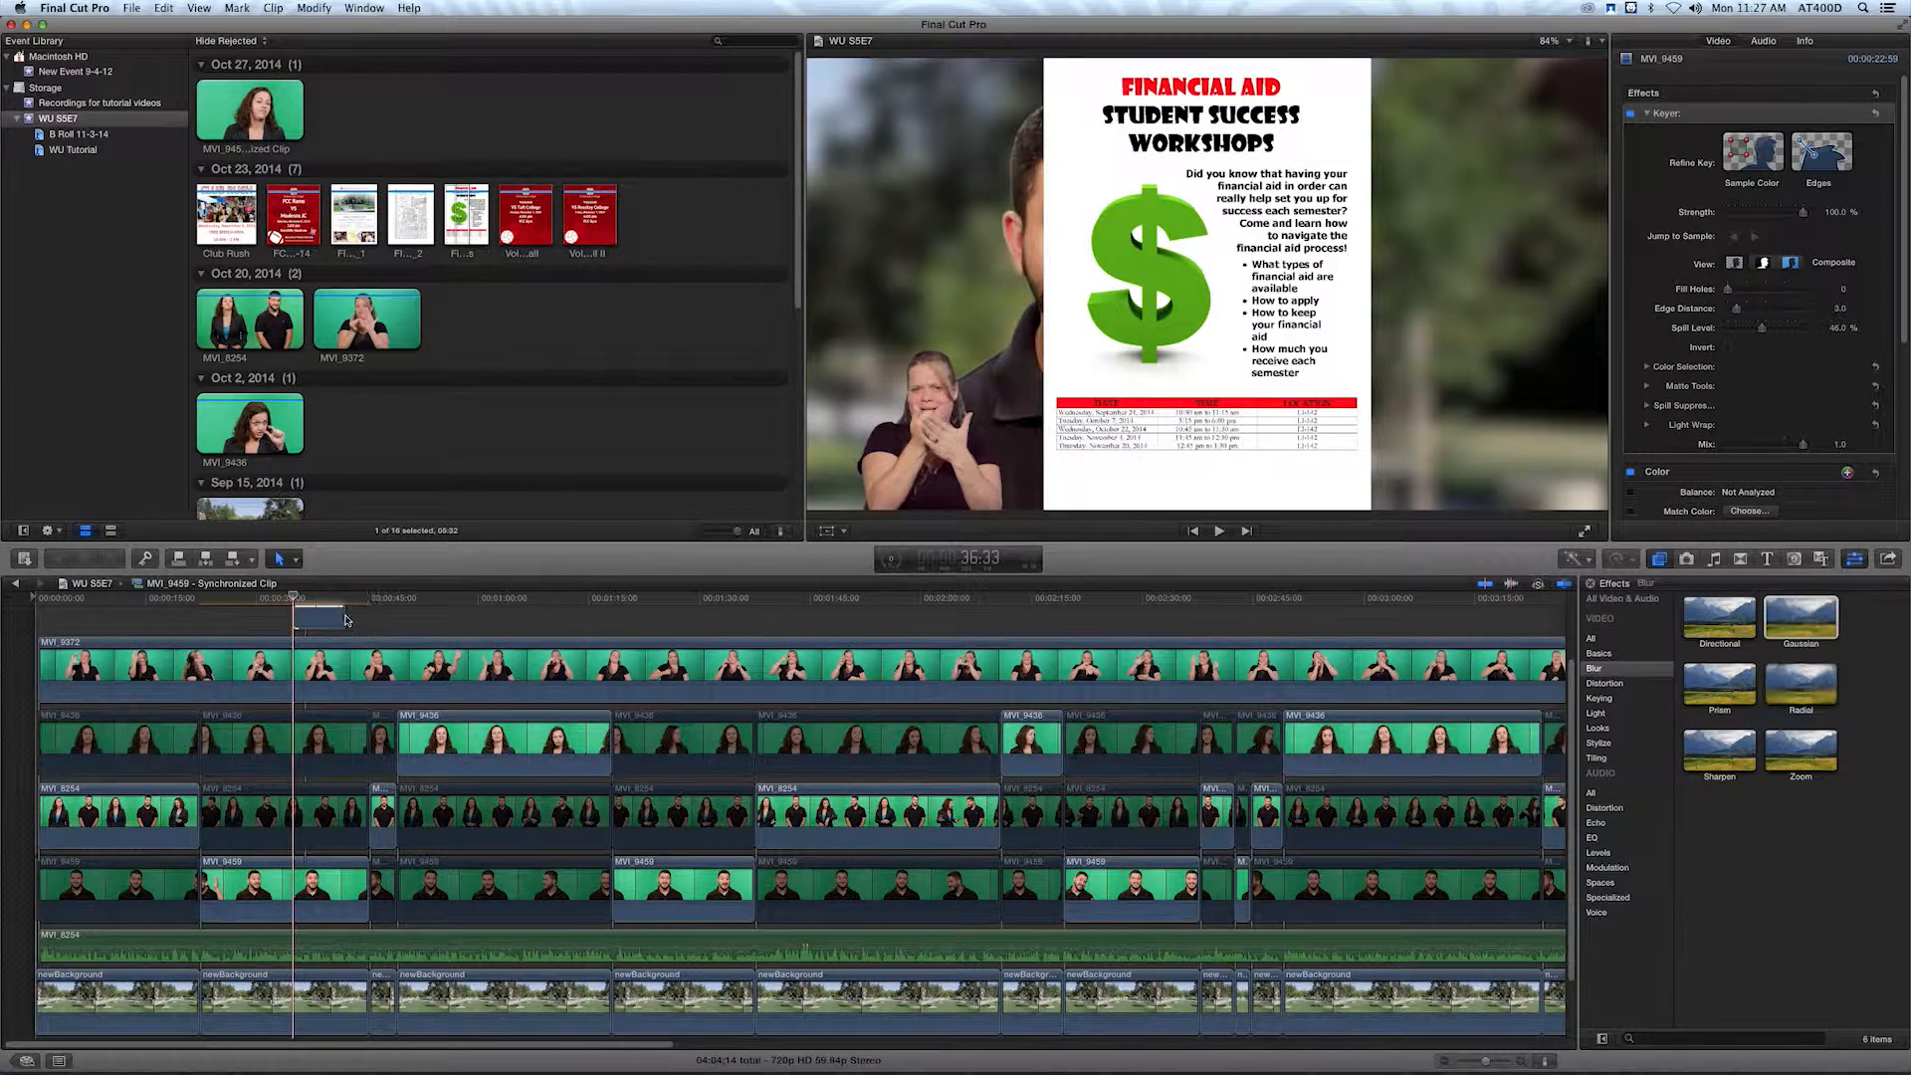
scroll(354, 627, "up", 3)
left_click_drag(359, 655, 368, 660)
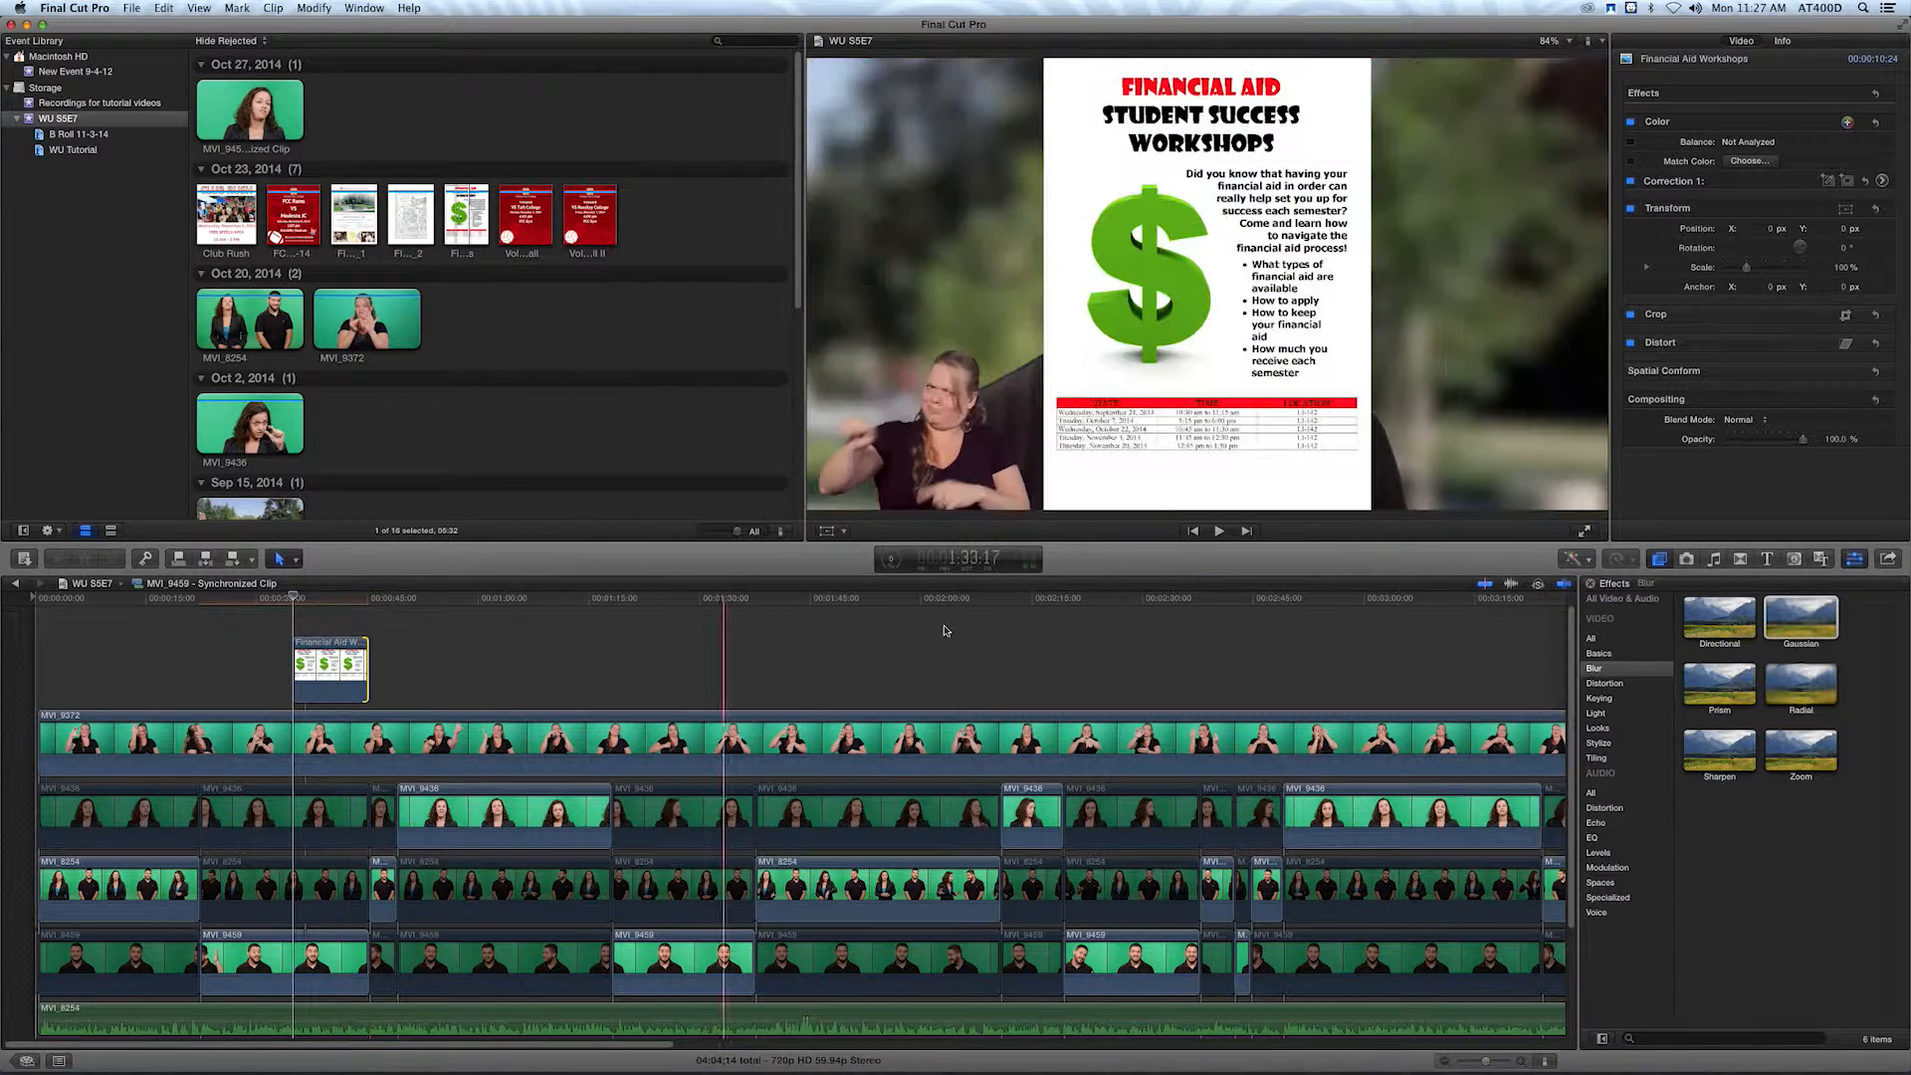
Scale the Financial Aid Workshops image to 81% and move it to Position X about 354 px, beside the presenter.
left_click(318, 599)
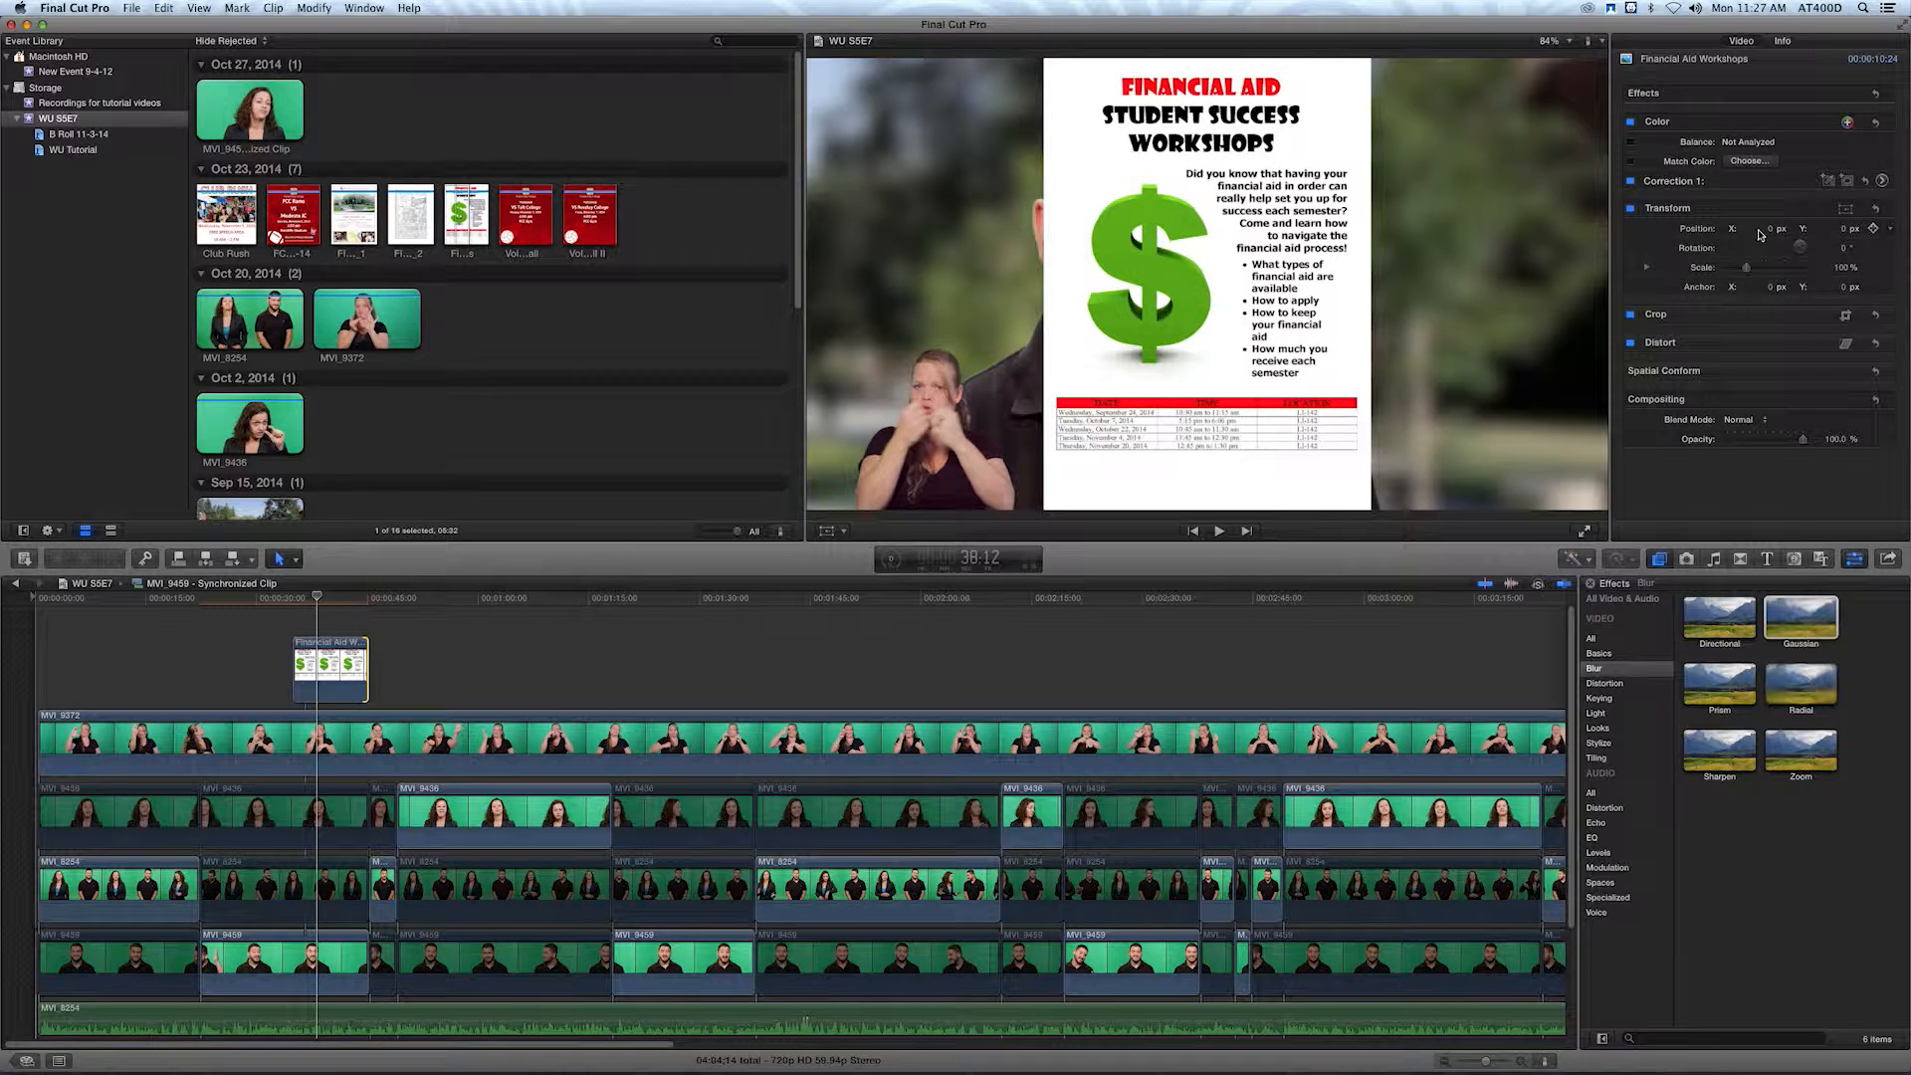
left_click_drag(1747, 273, 1746, 271)
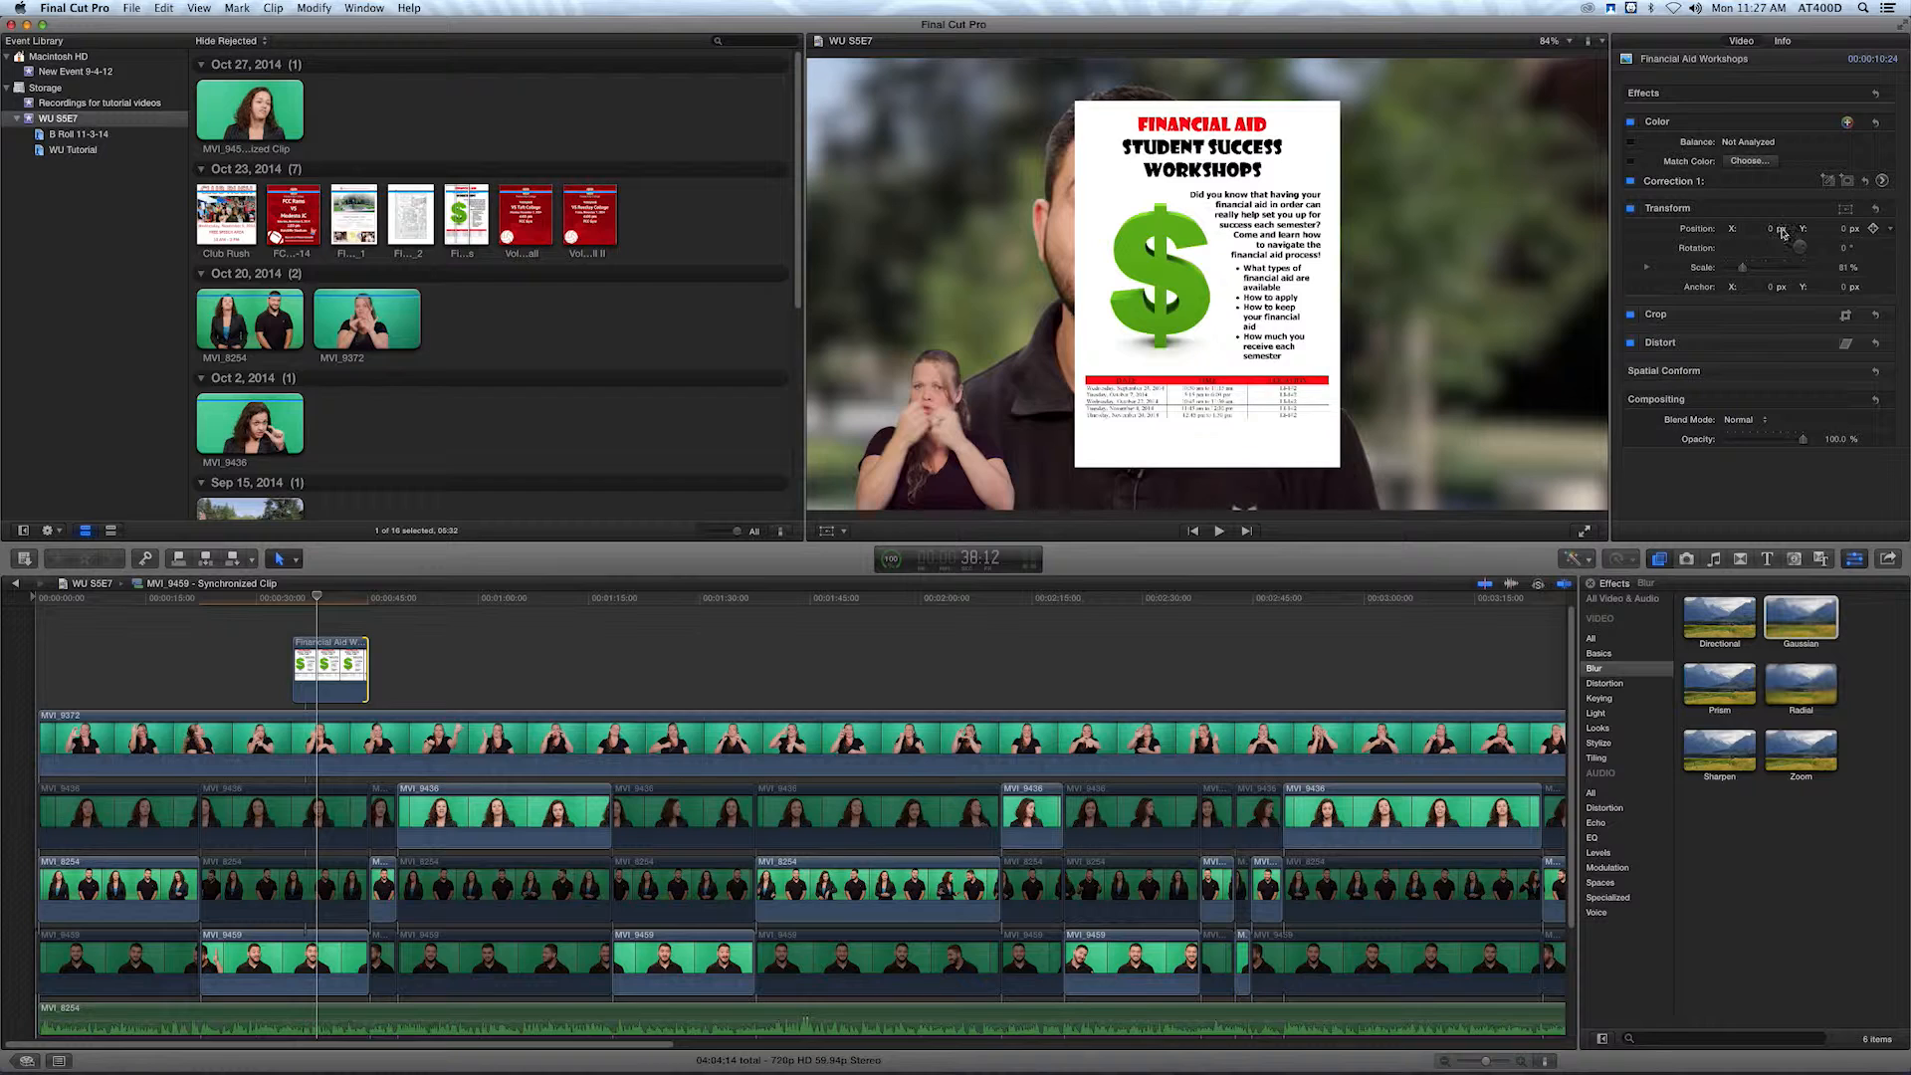
mouse_move(1771, 232)
left_mouse_down()
mouse_move(1821, 232)
mouse_move(1762, 227)
left_mouse_up()
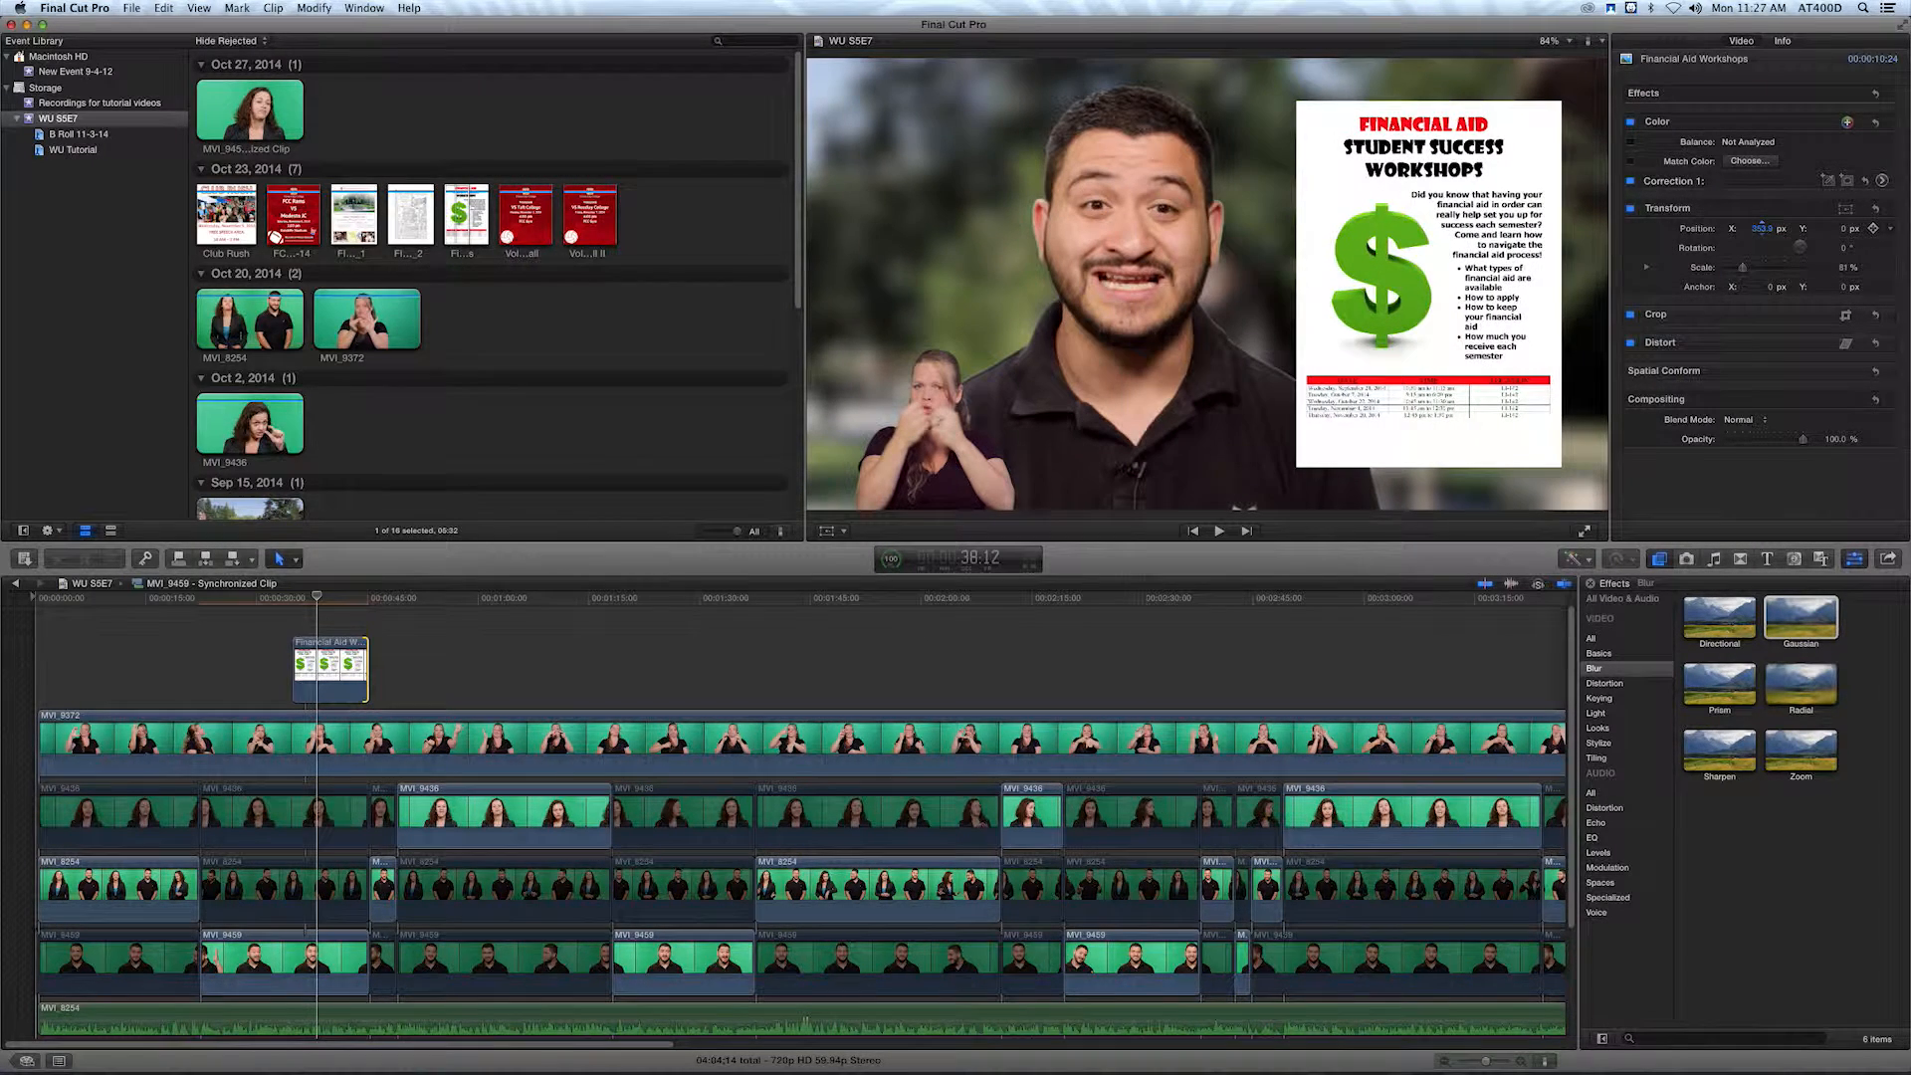
Apply a Cross Dissolve transition to both ends of the Financial Aid Workshops clip.
left_click(294, 609)
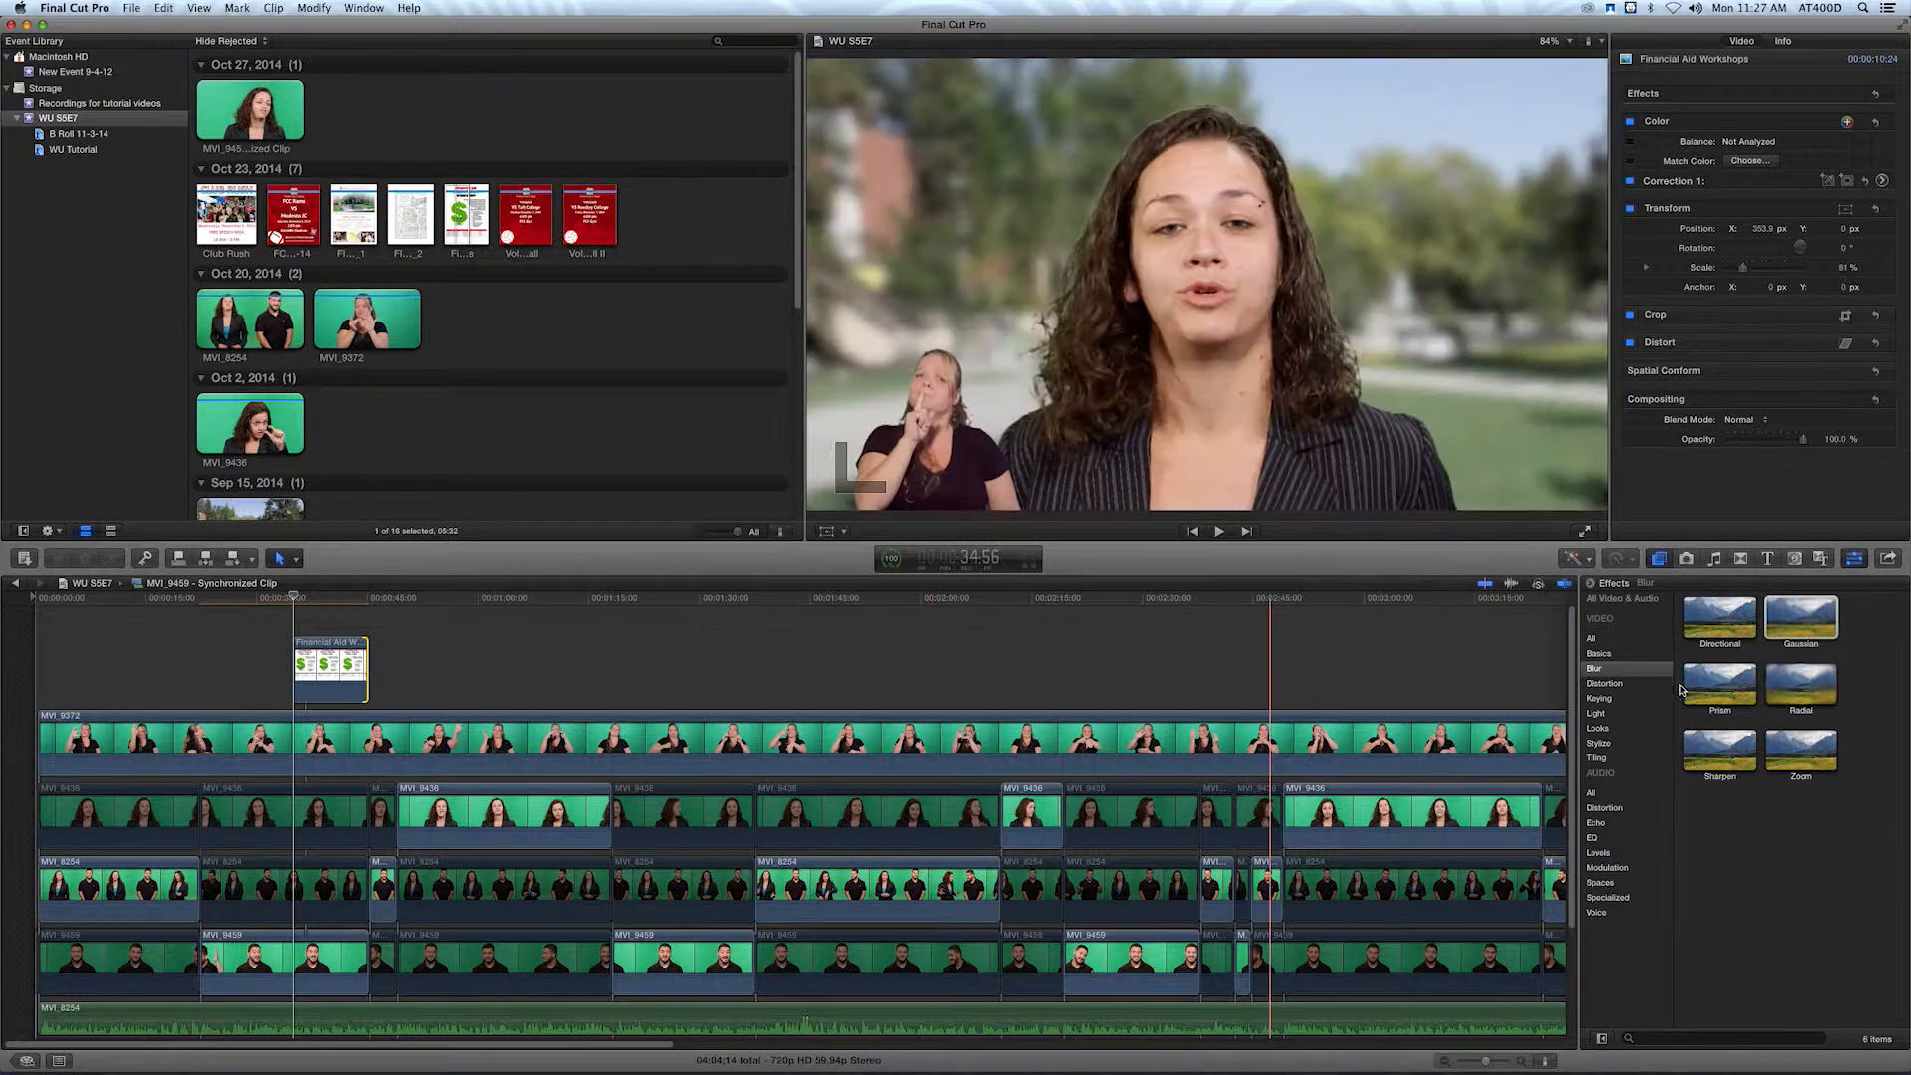
left_click(1740, 559)
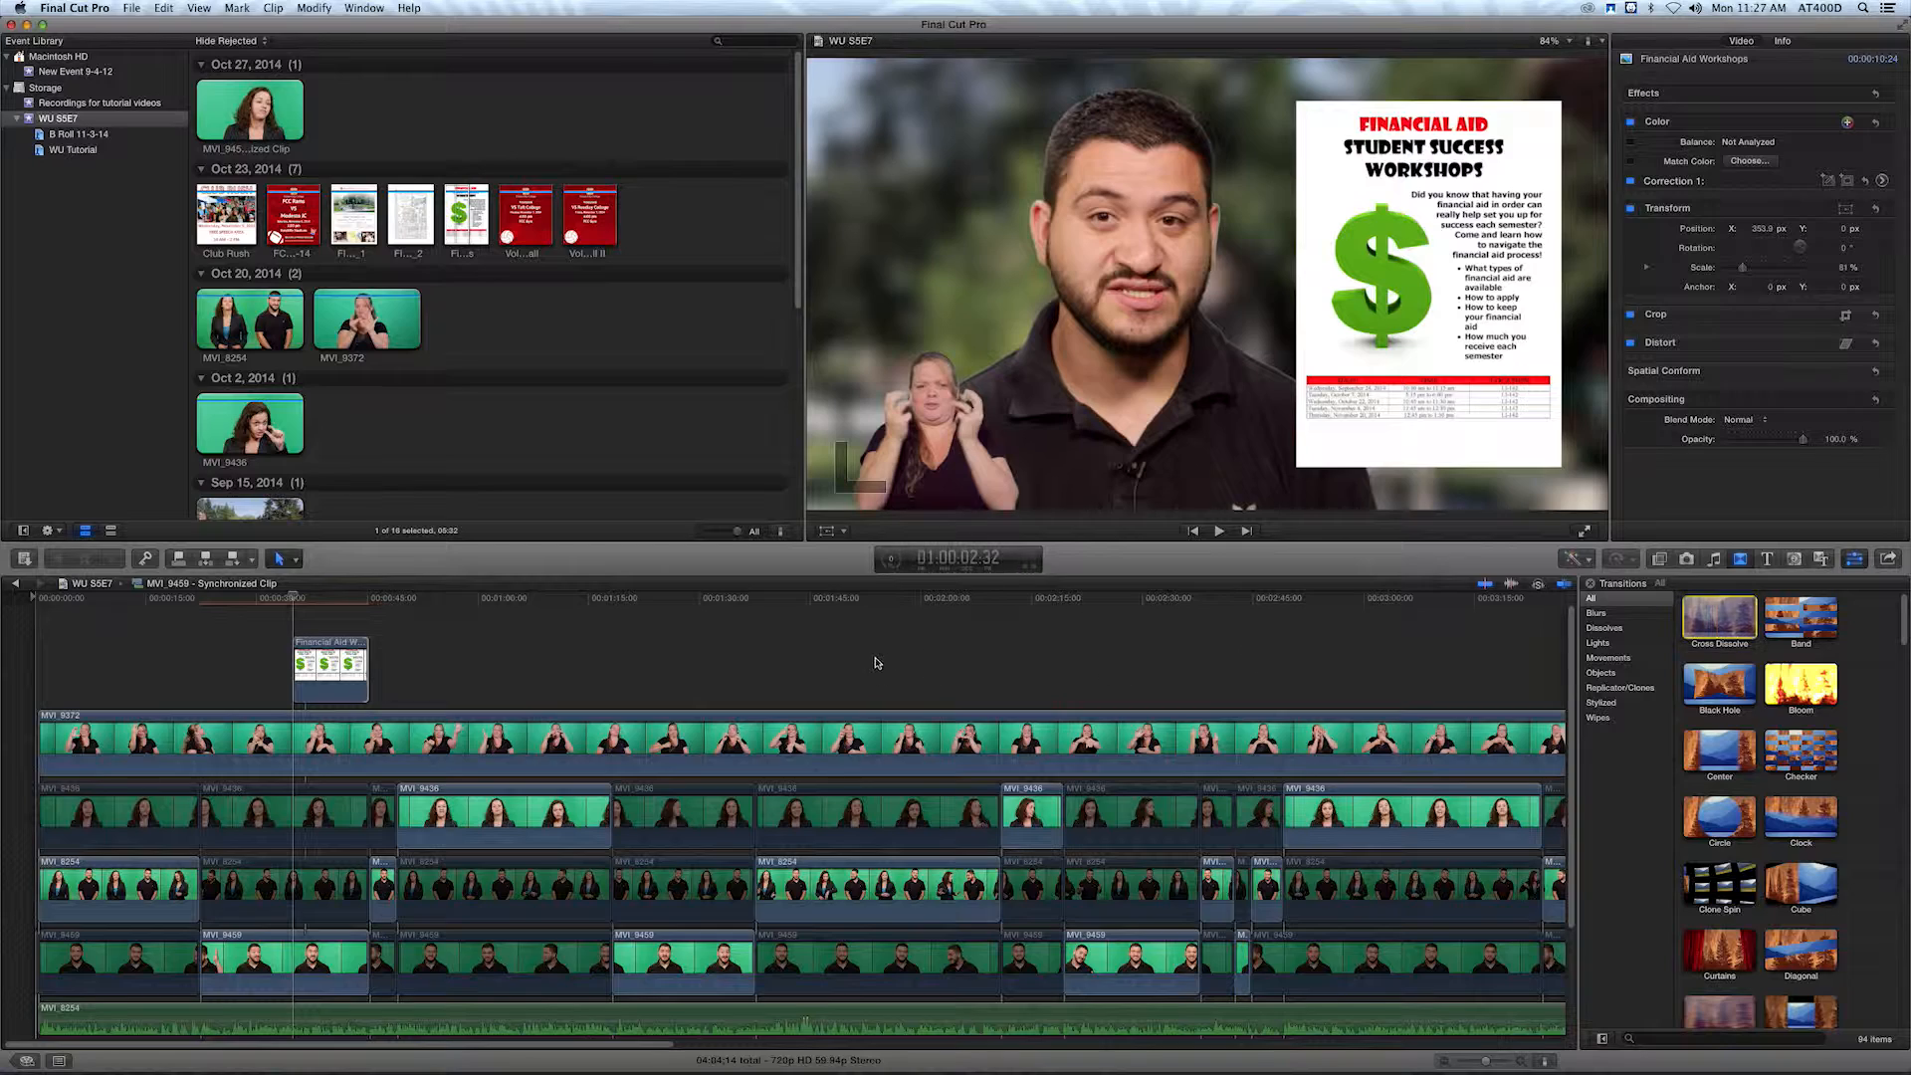
left_click_drag(876, 663, 354, 672)
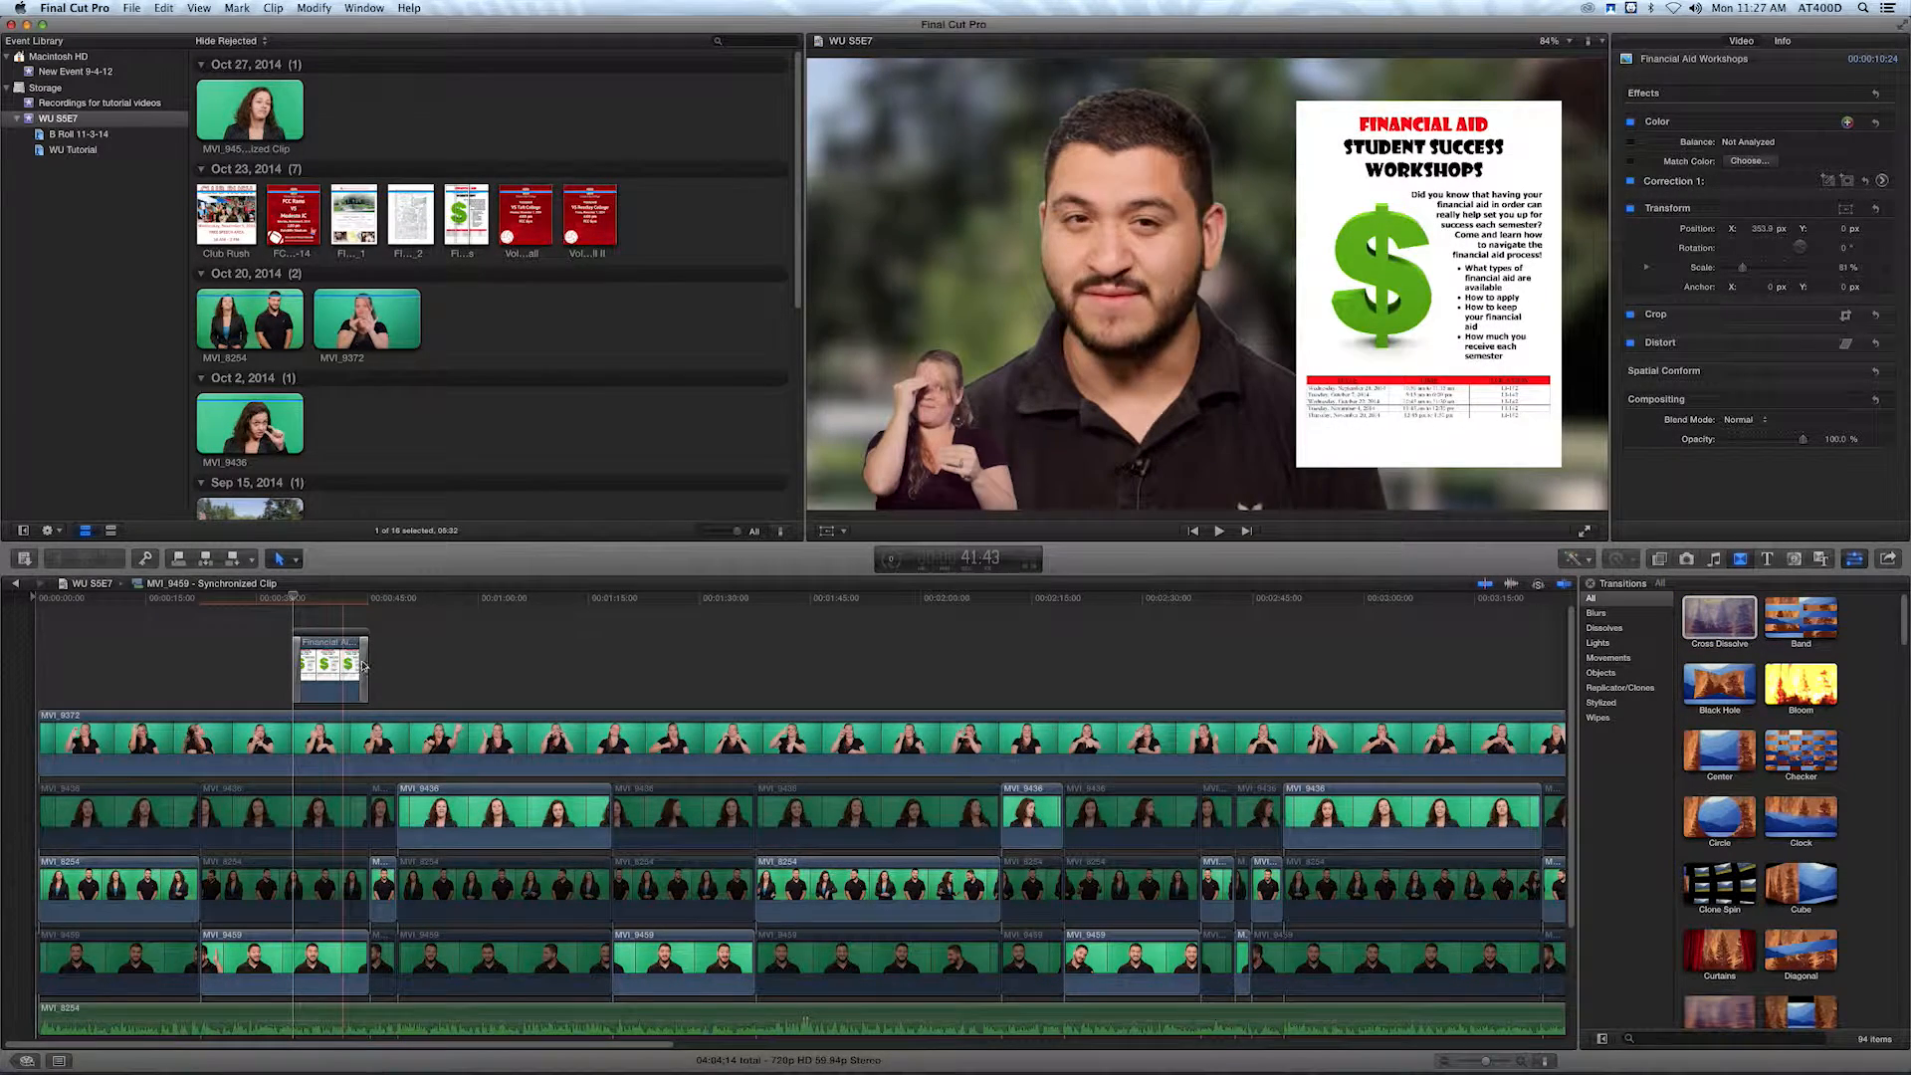
Remove the Cross Dissolve from the end of the Financial Aid Workshops clip and play back both of its edges.
left_click(365, 665)
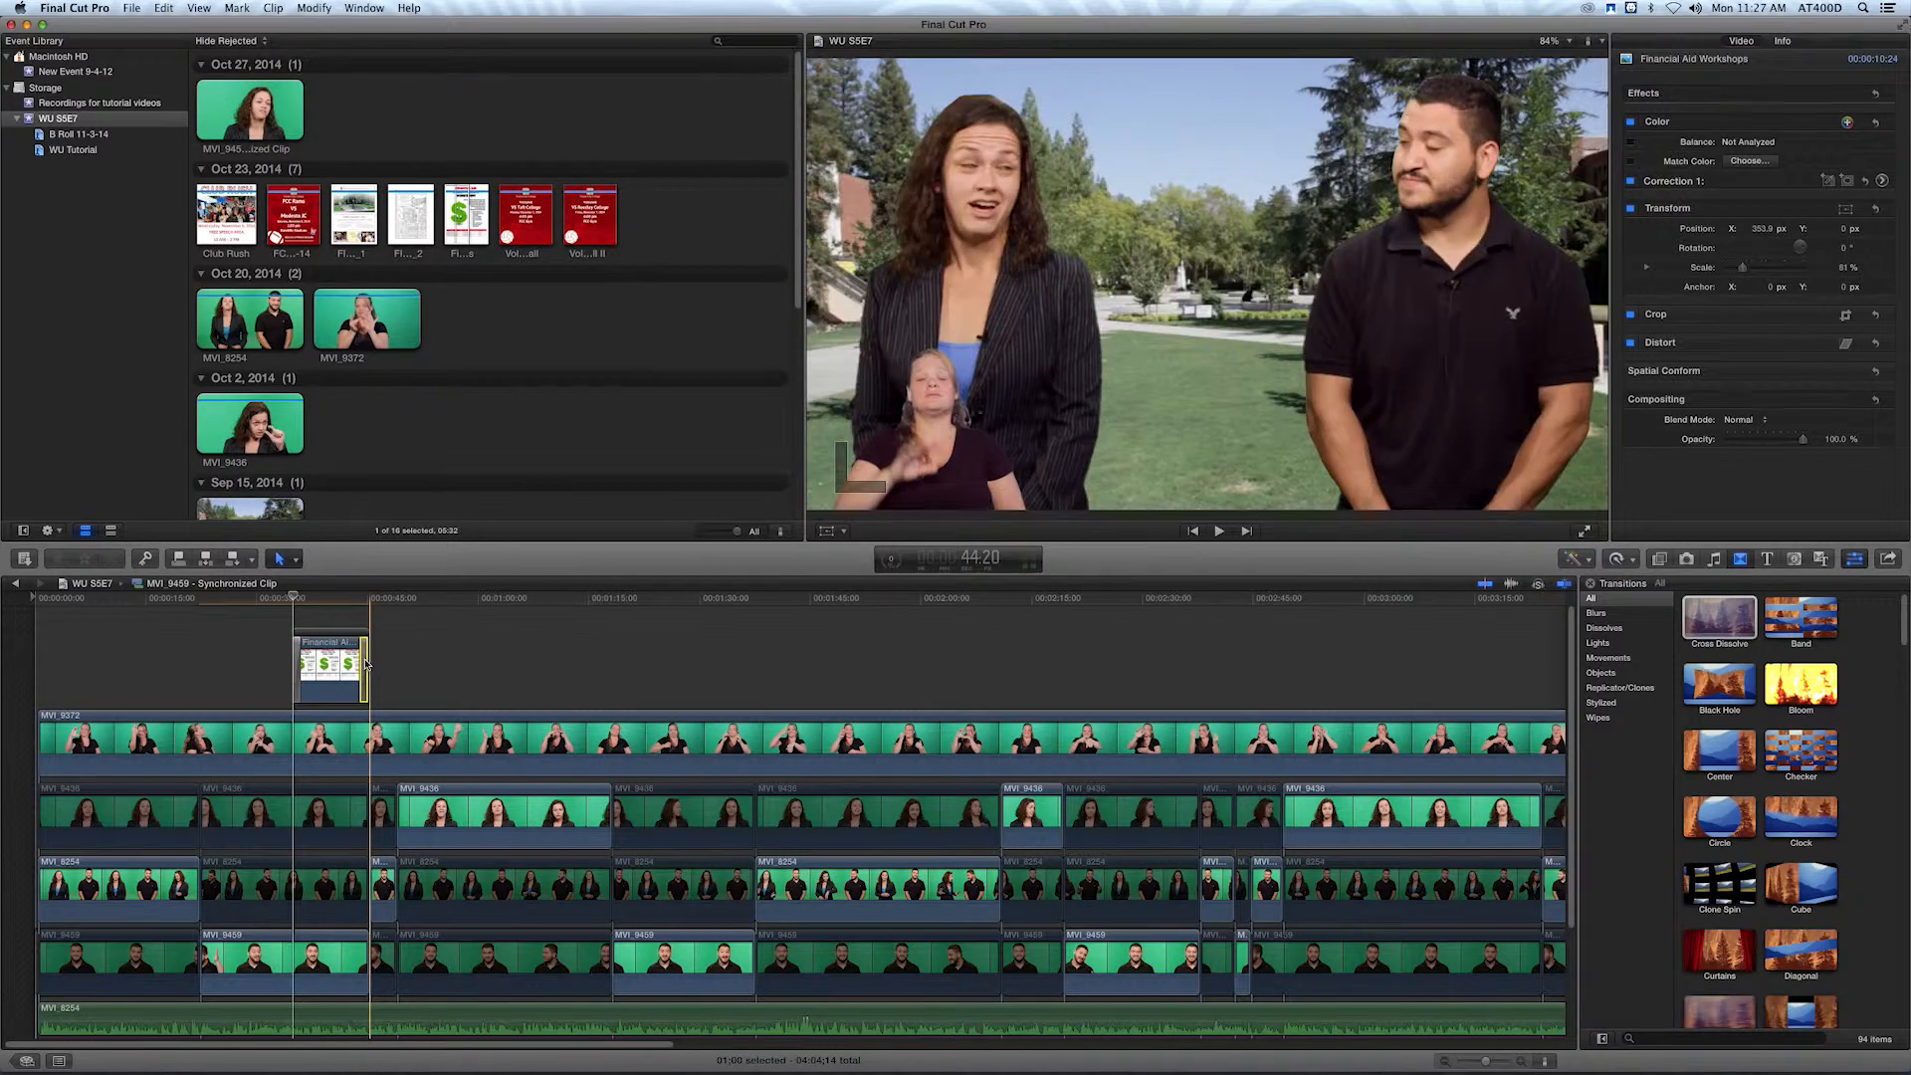
left_click(365, 665)
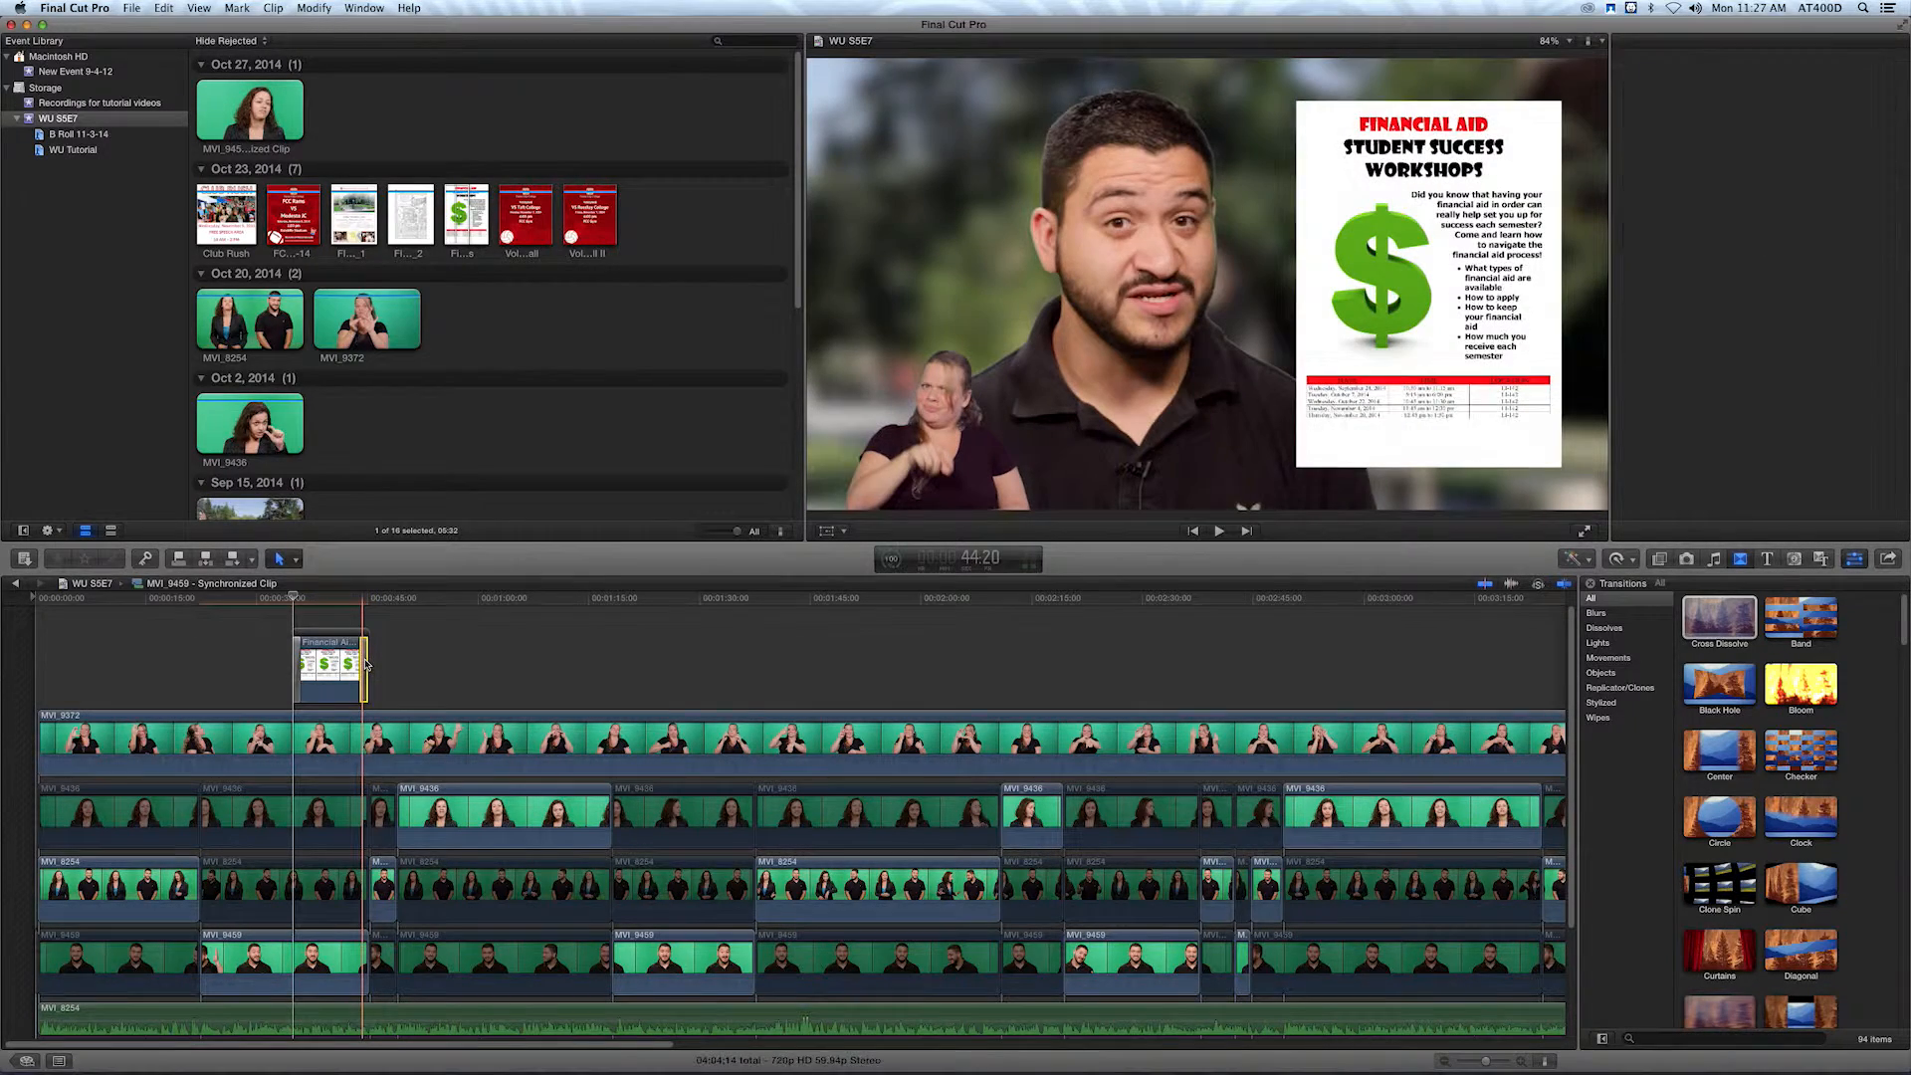
key("Delete")
left_click(354, 600)
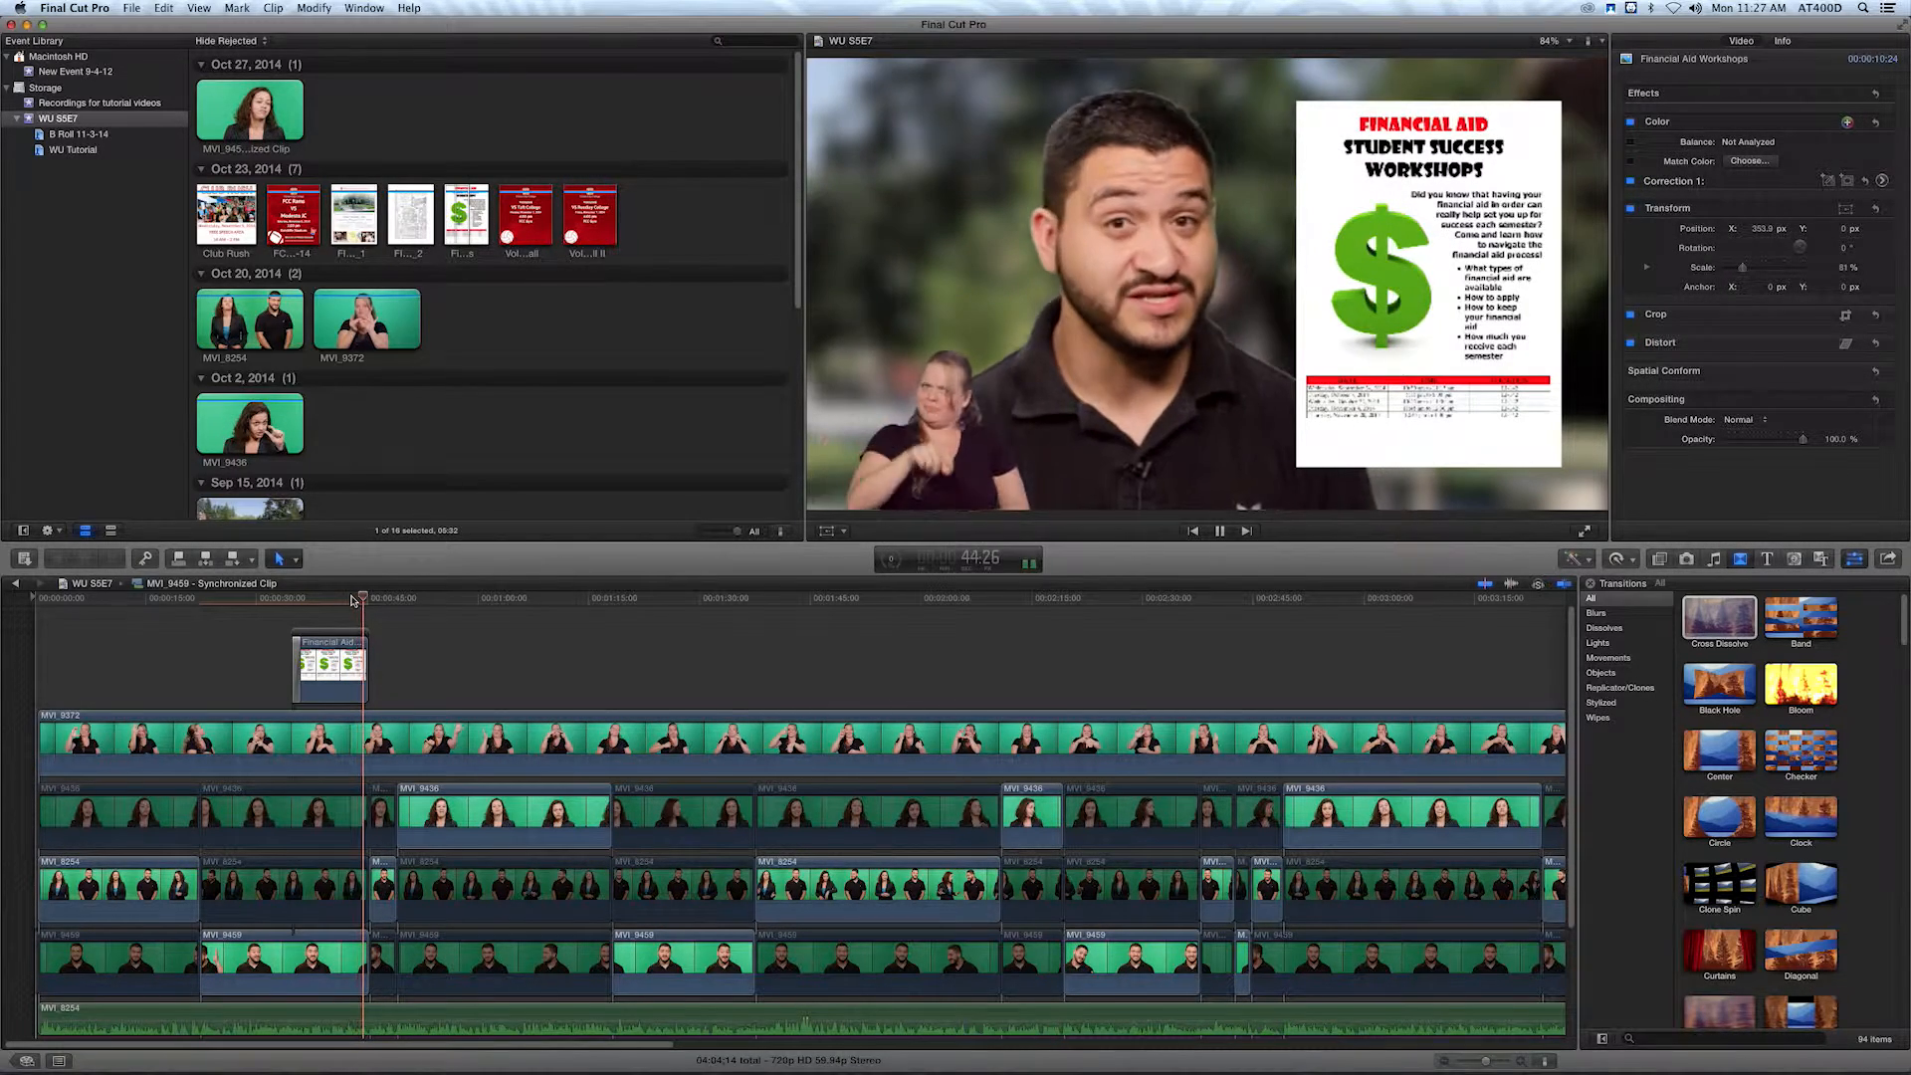
key("space")
left_click(284, 600)
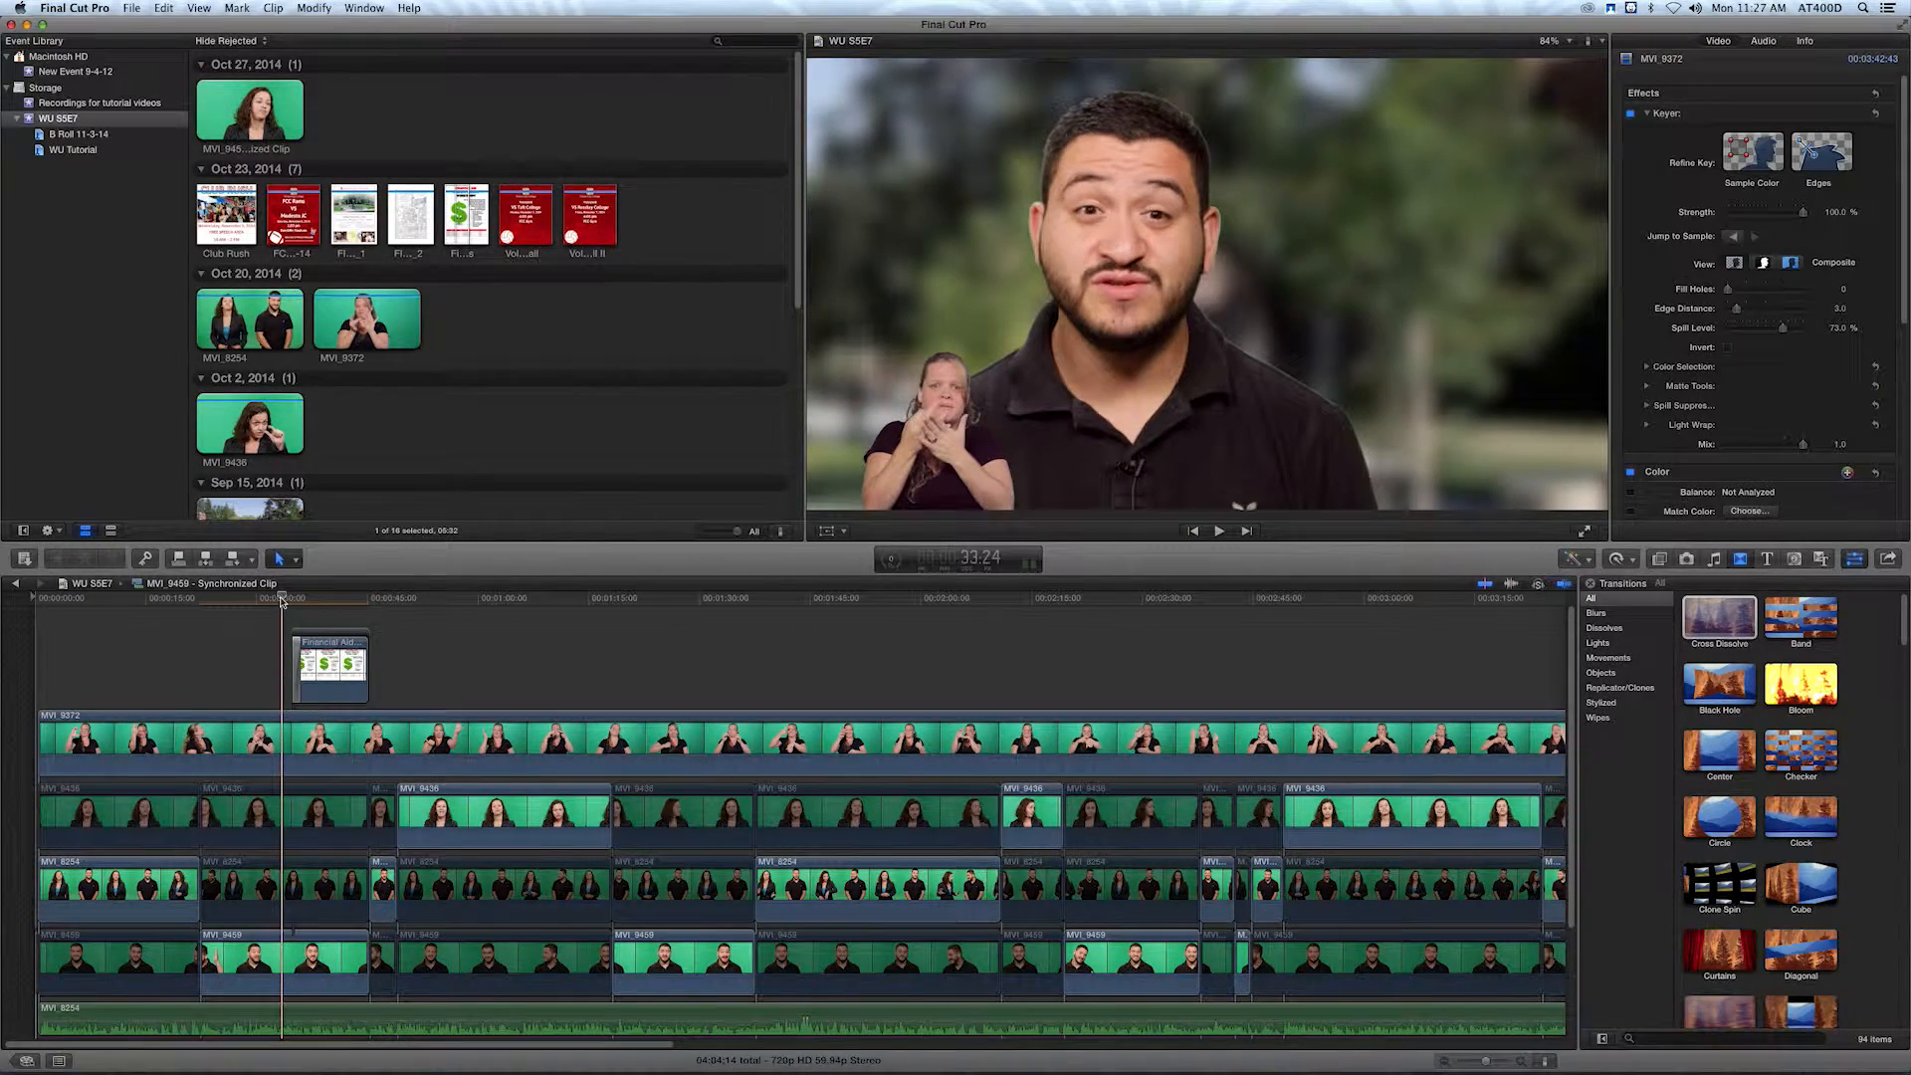
key("space")
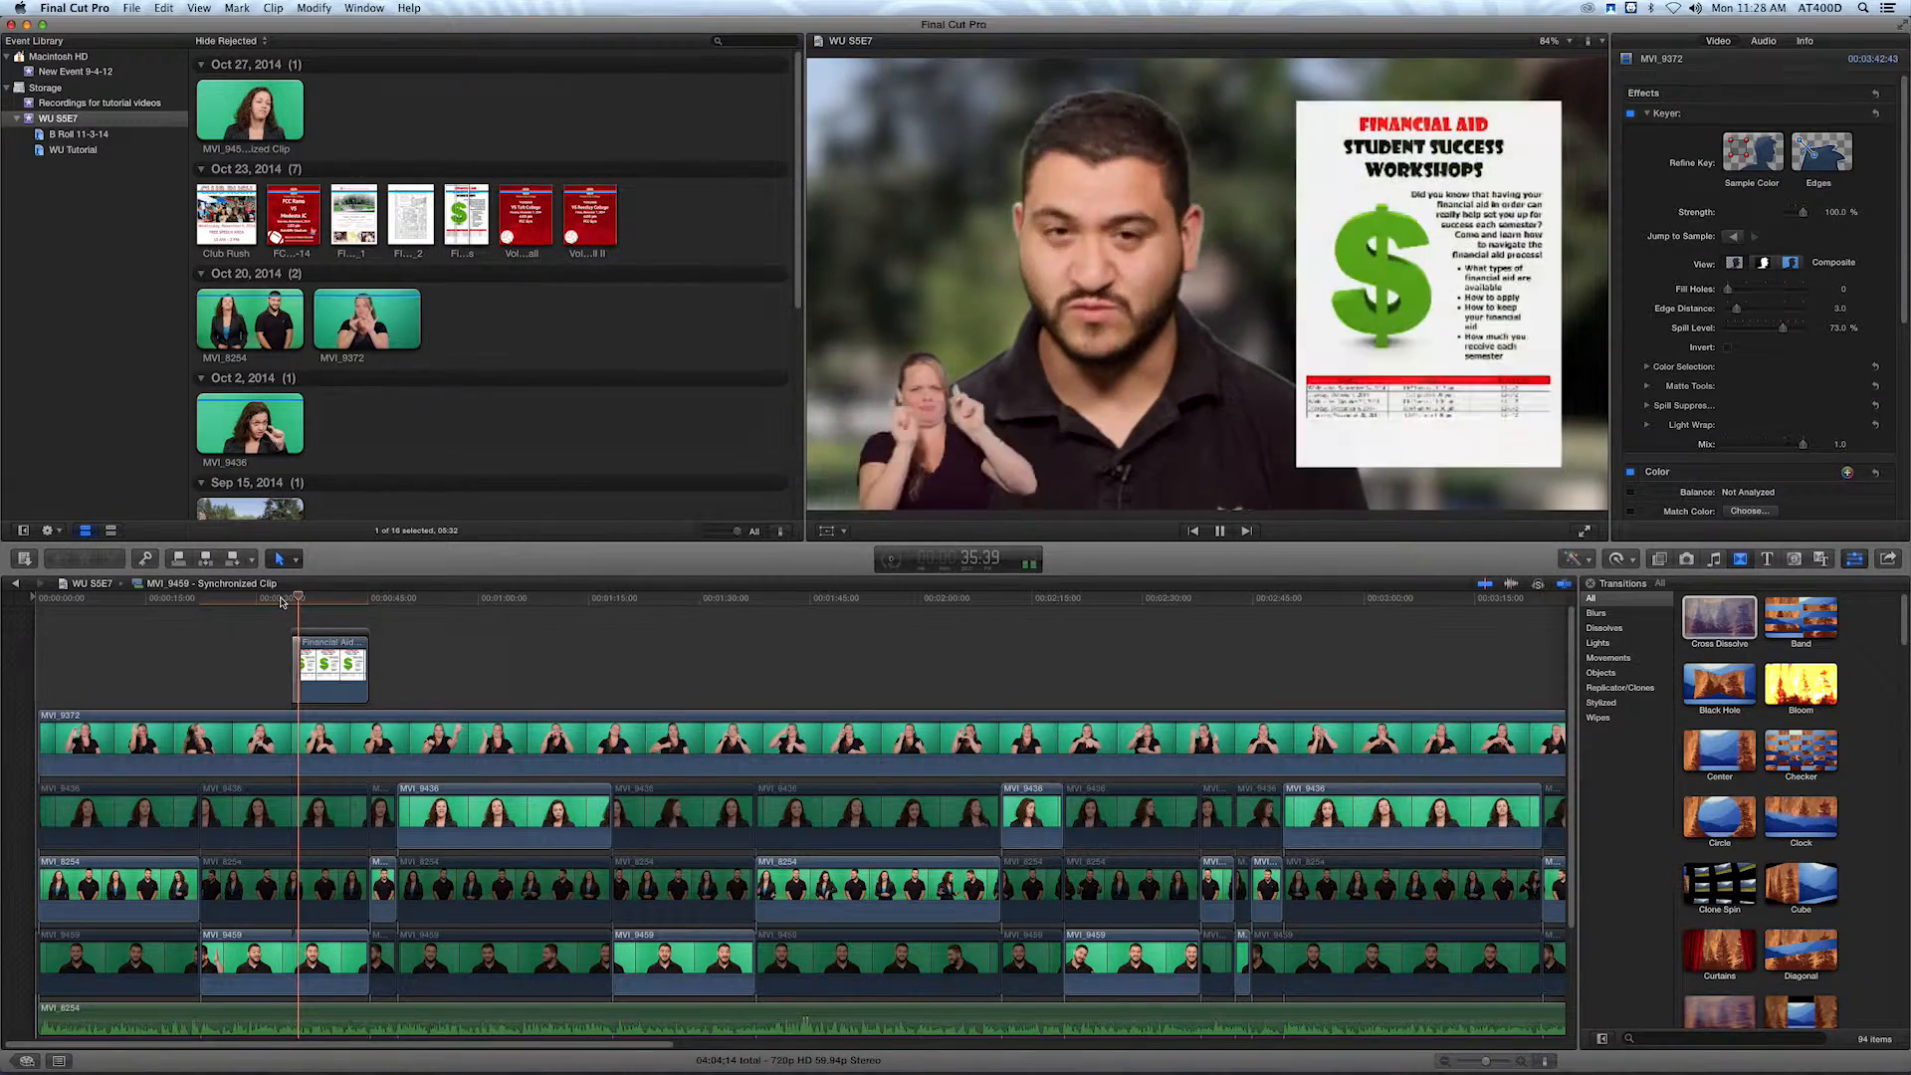
key("space")
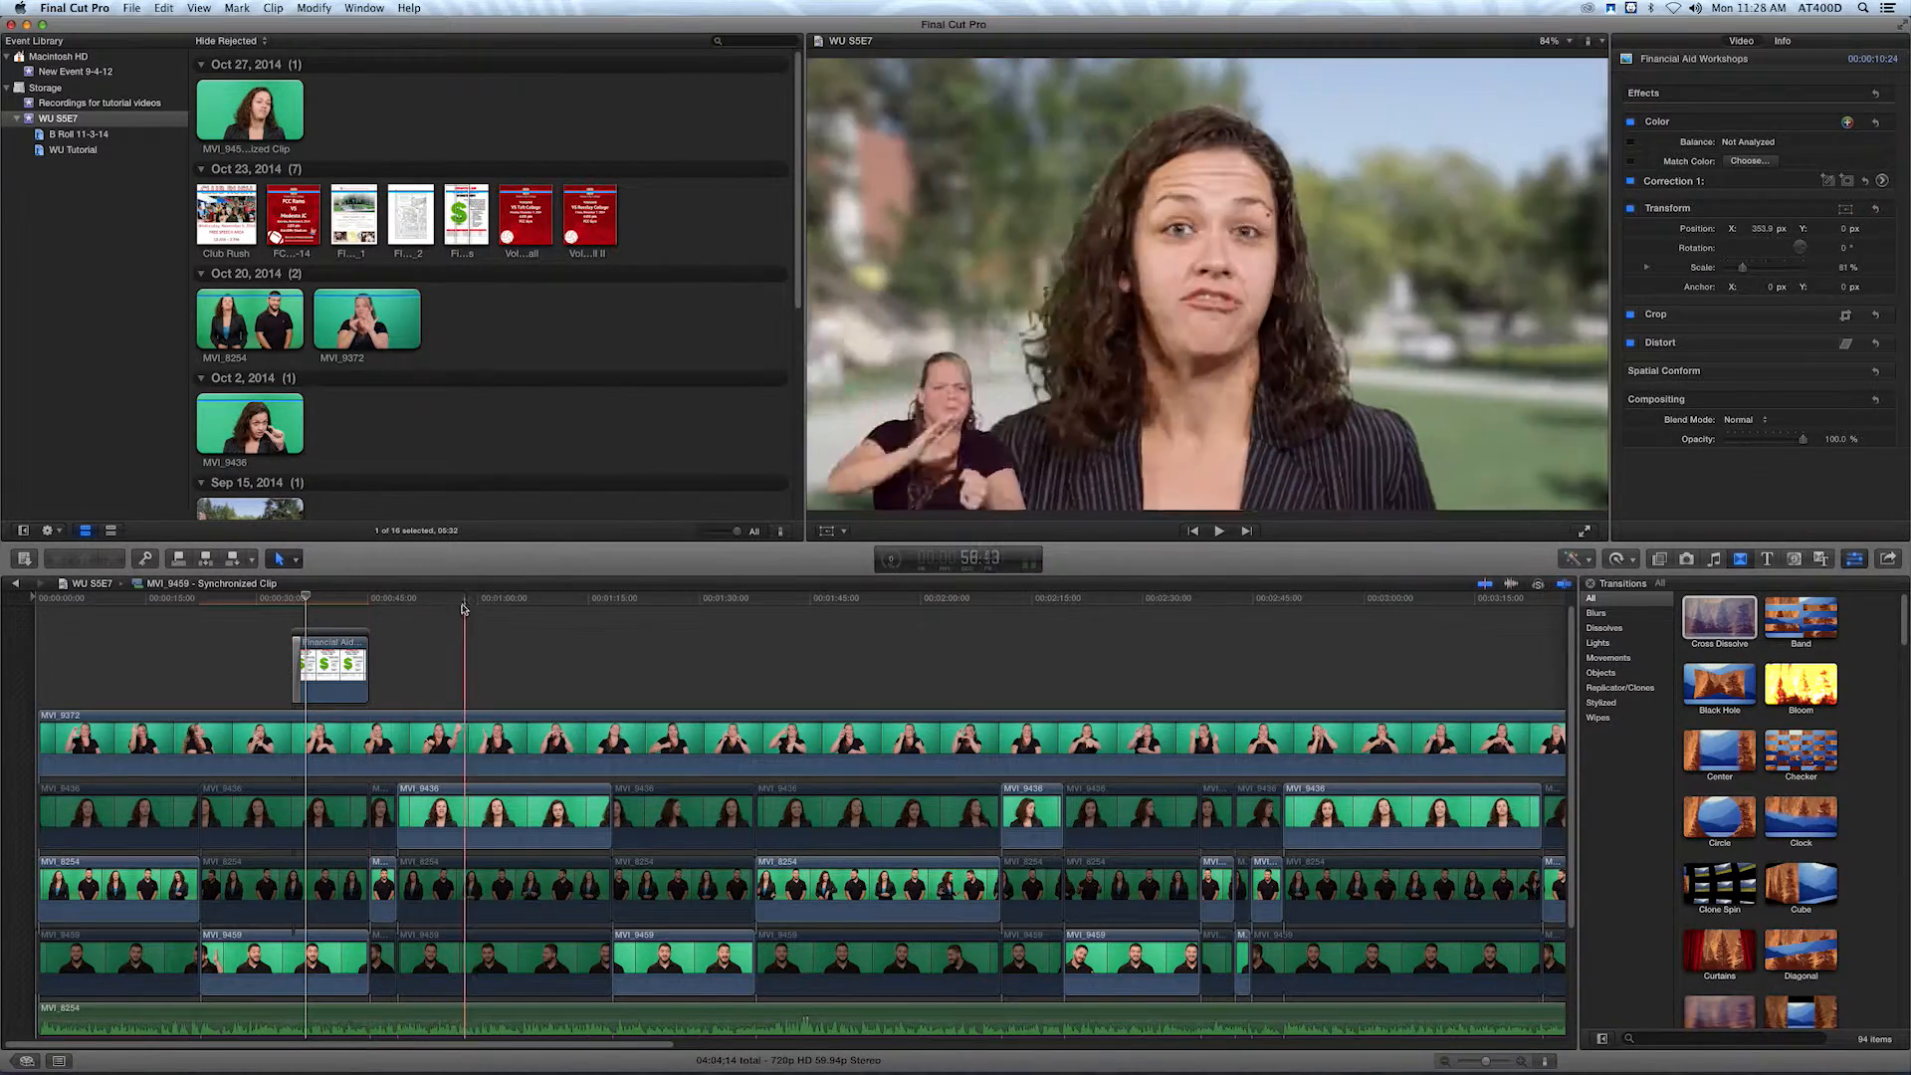
Play the woman presenter's close-up to the cue at 50:51 and shift her clip sideways to Position X -164 px.
left_click(410, 600)
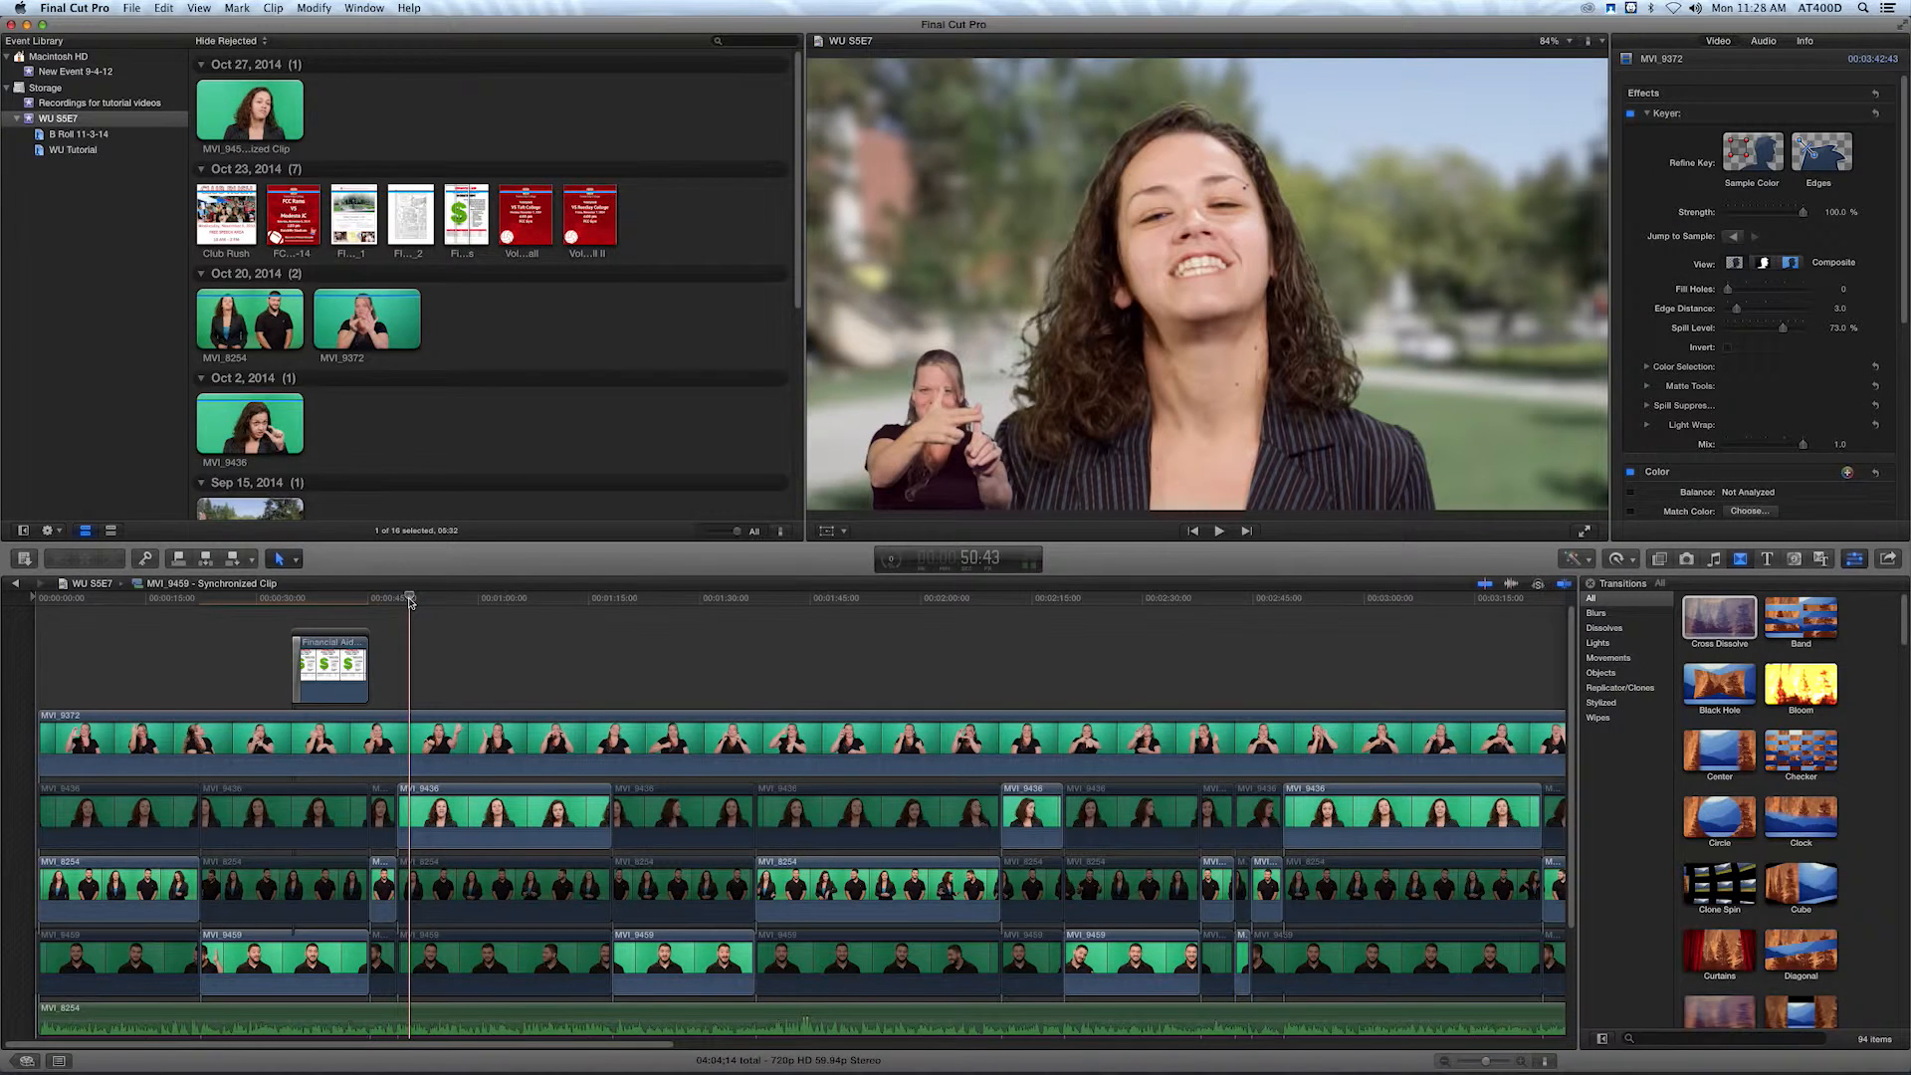
key("space")
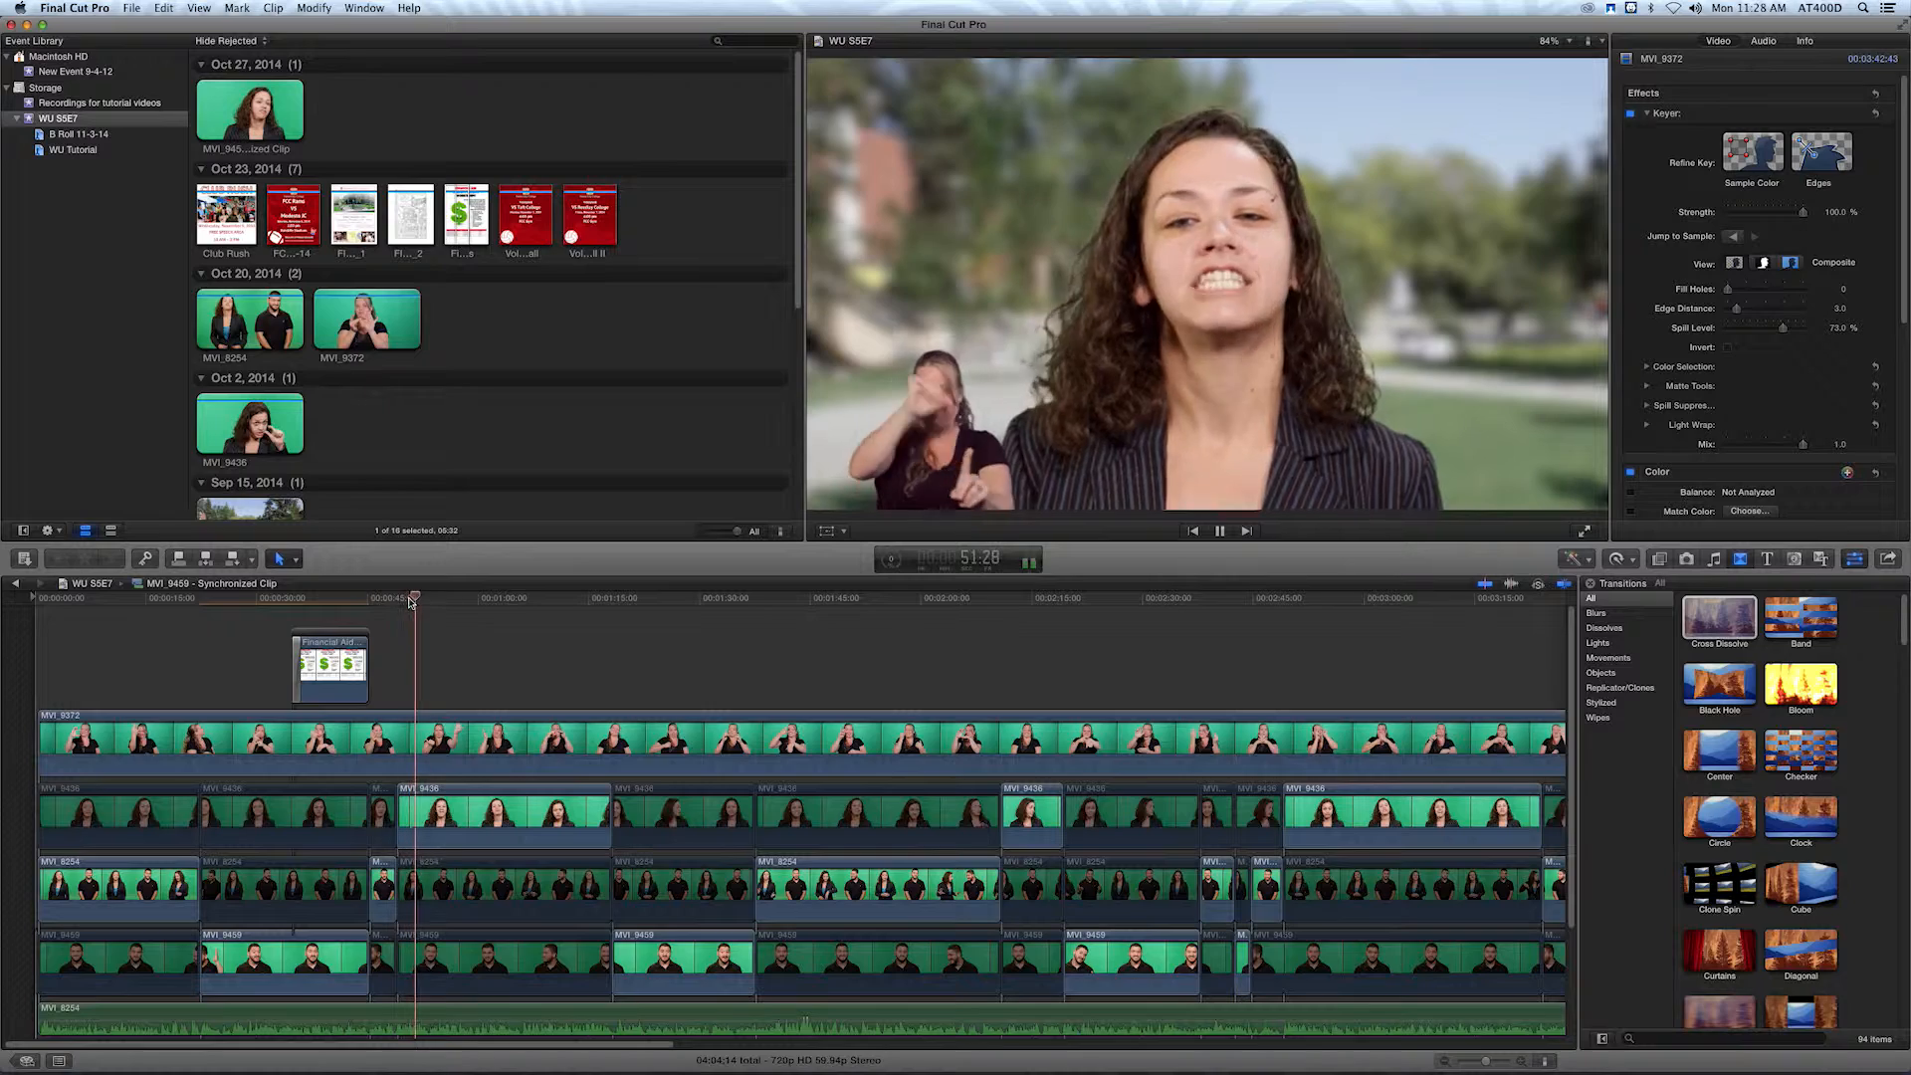
key("space")
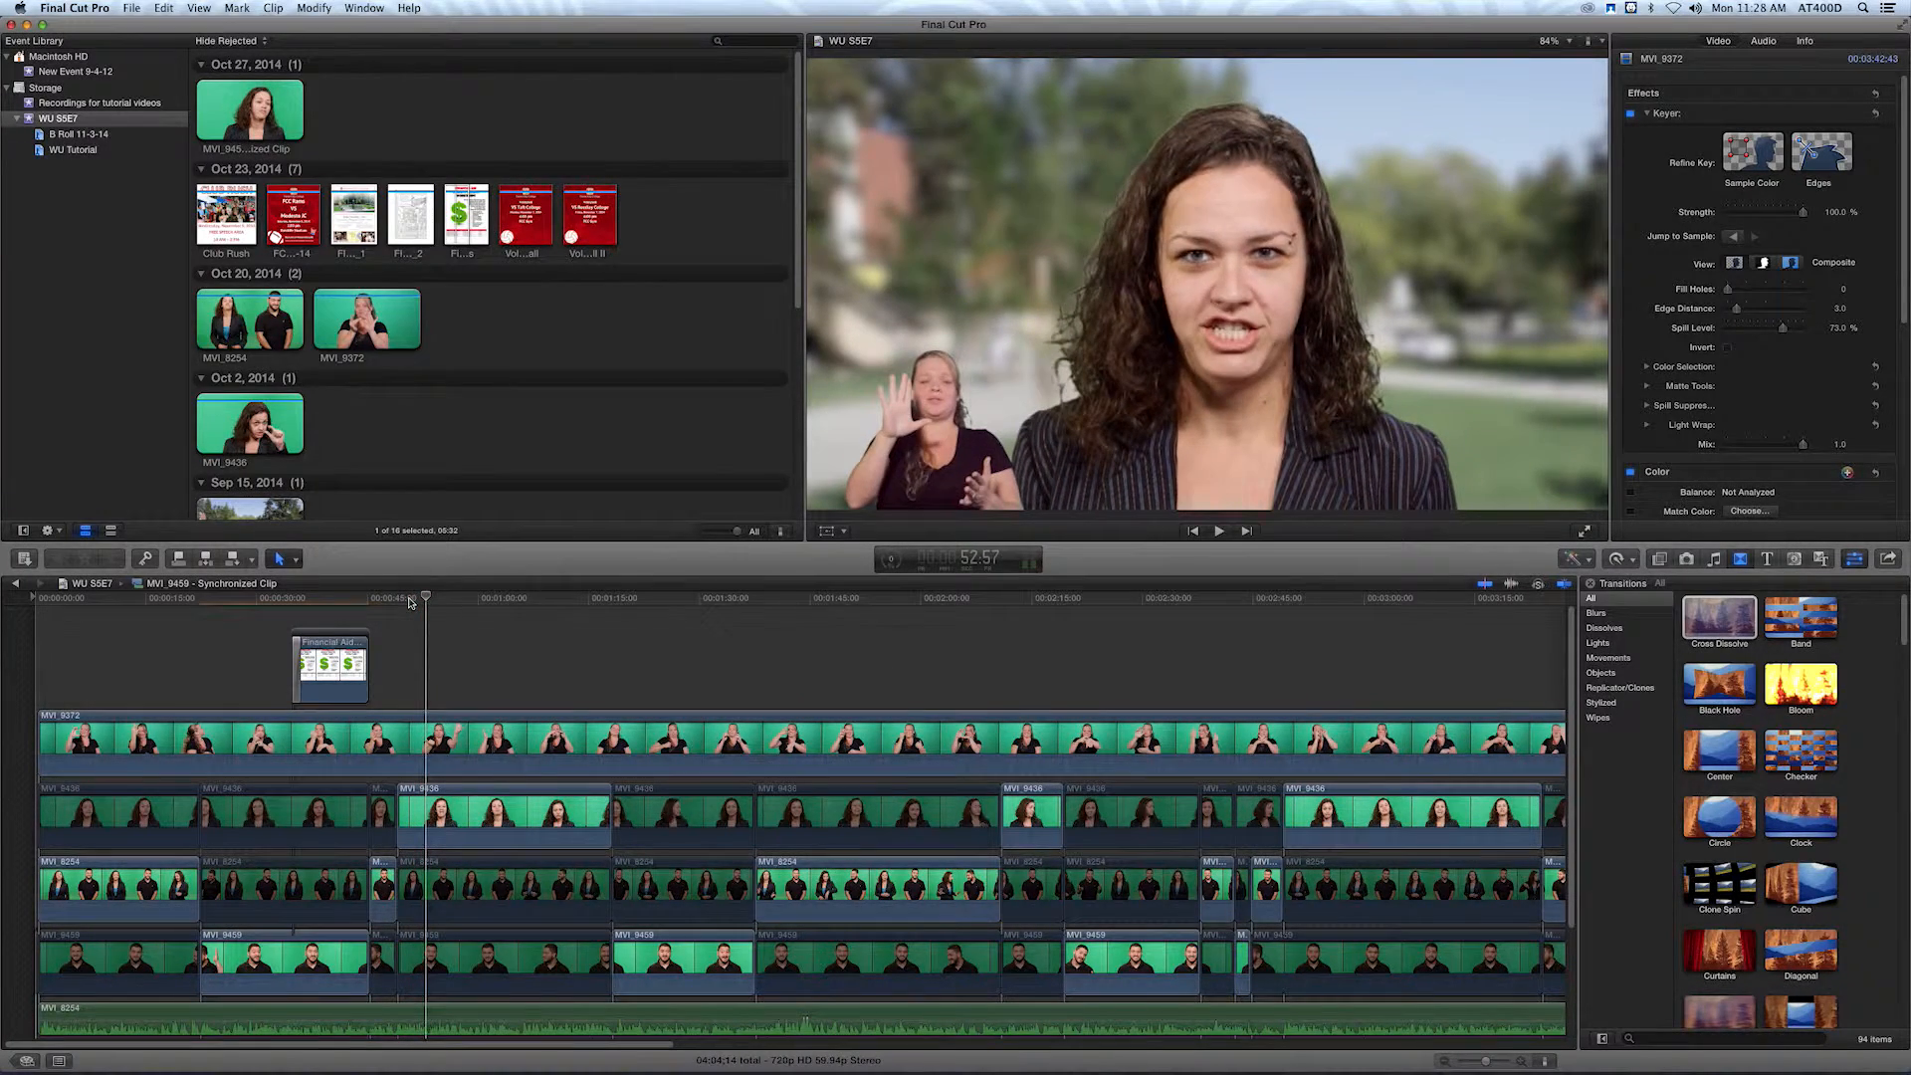
left_click(399, 600)
key("space")
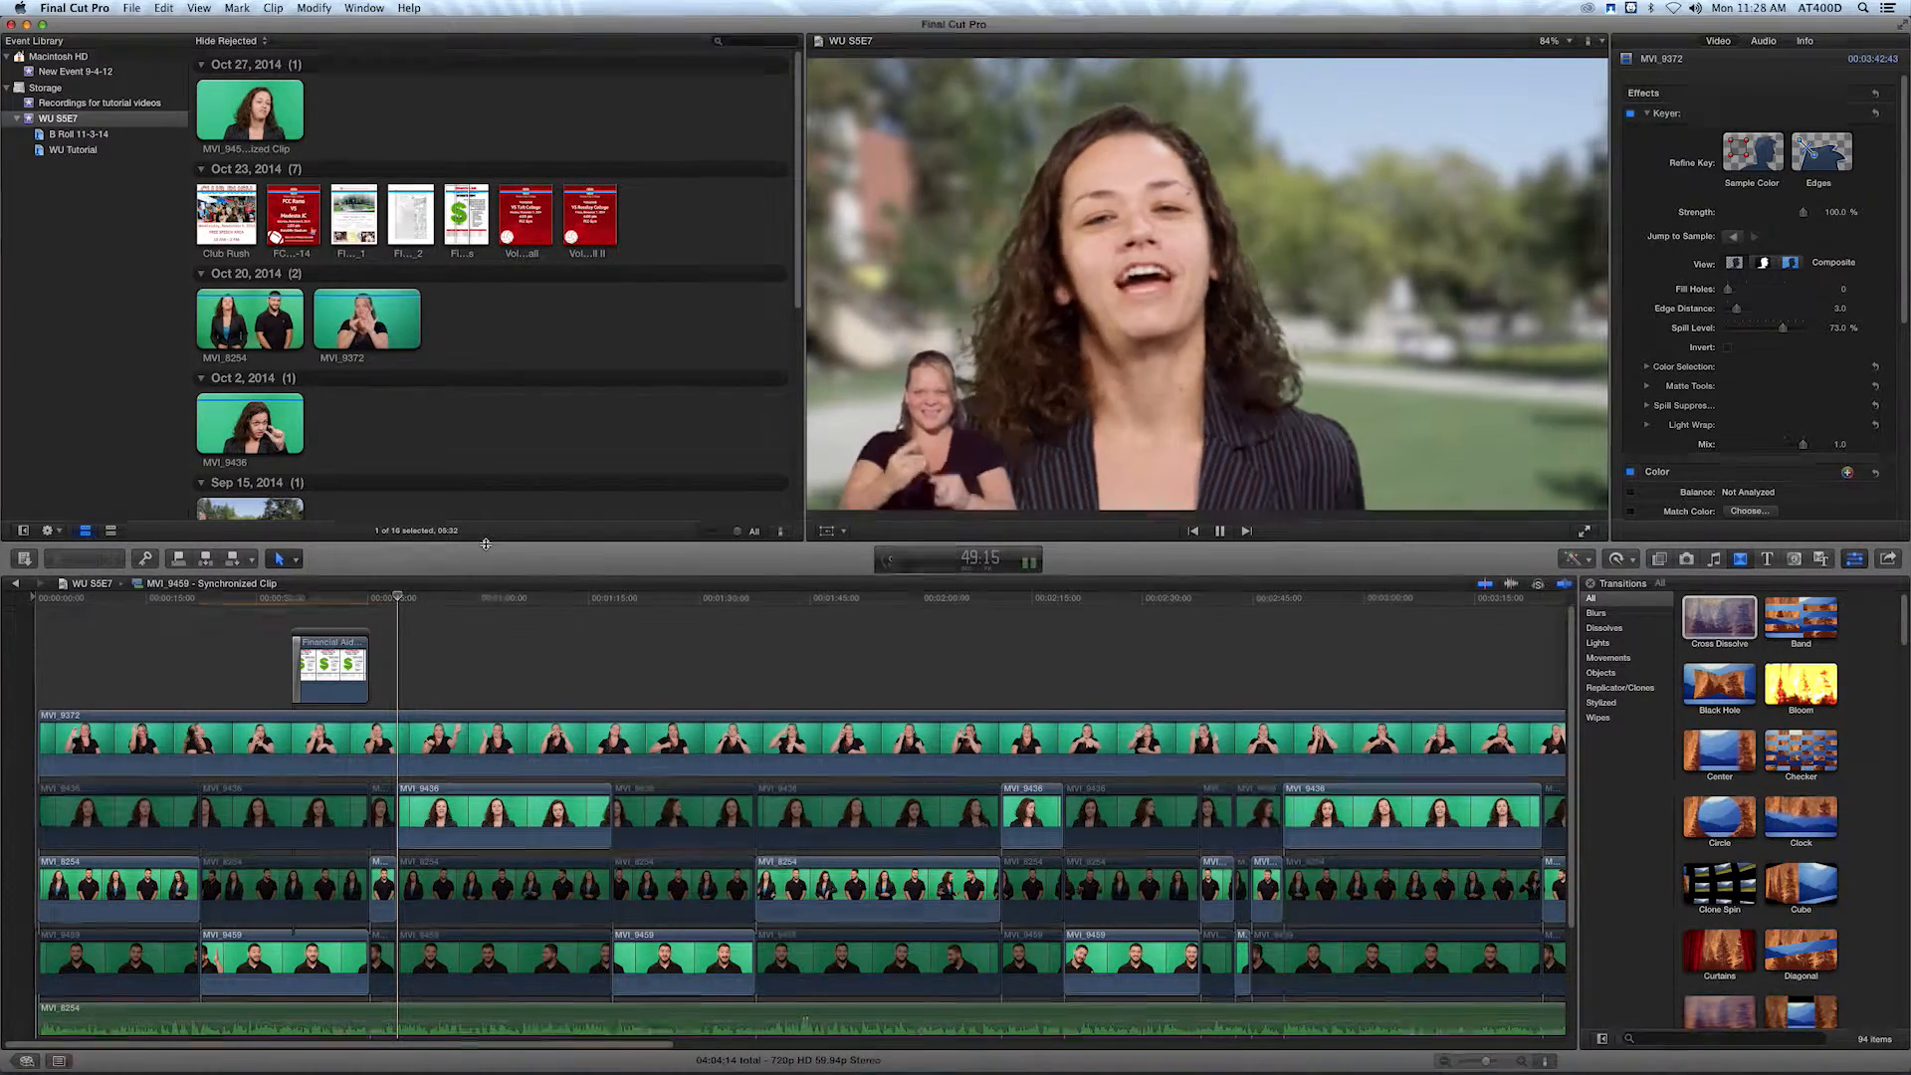
key("space")
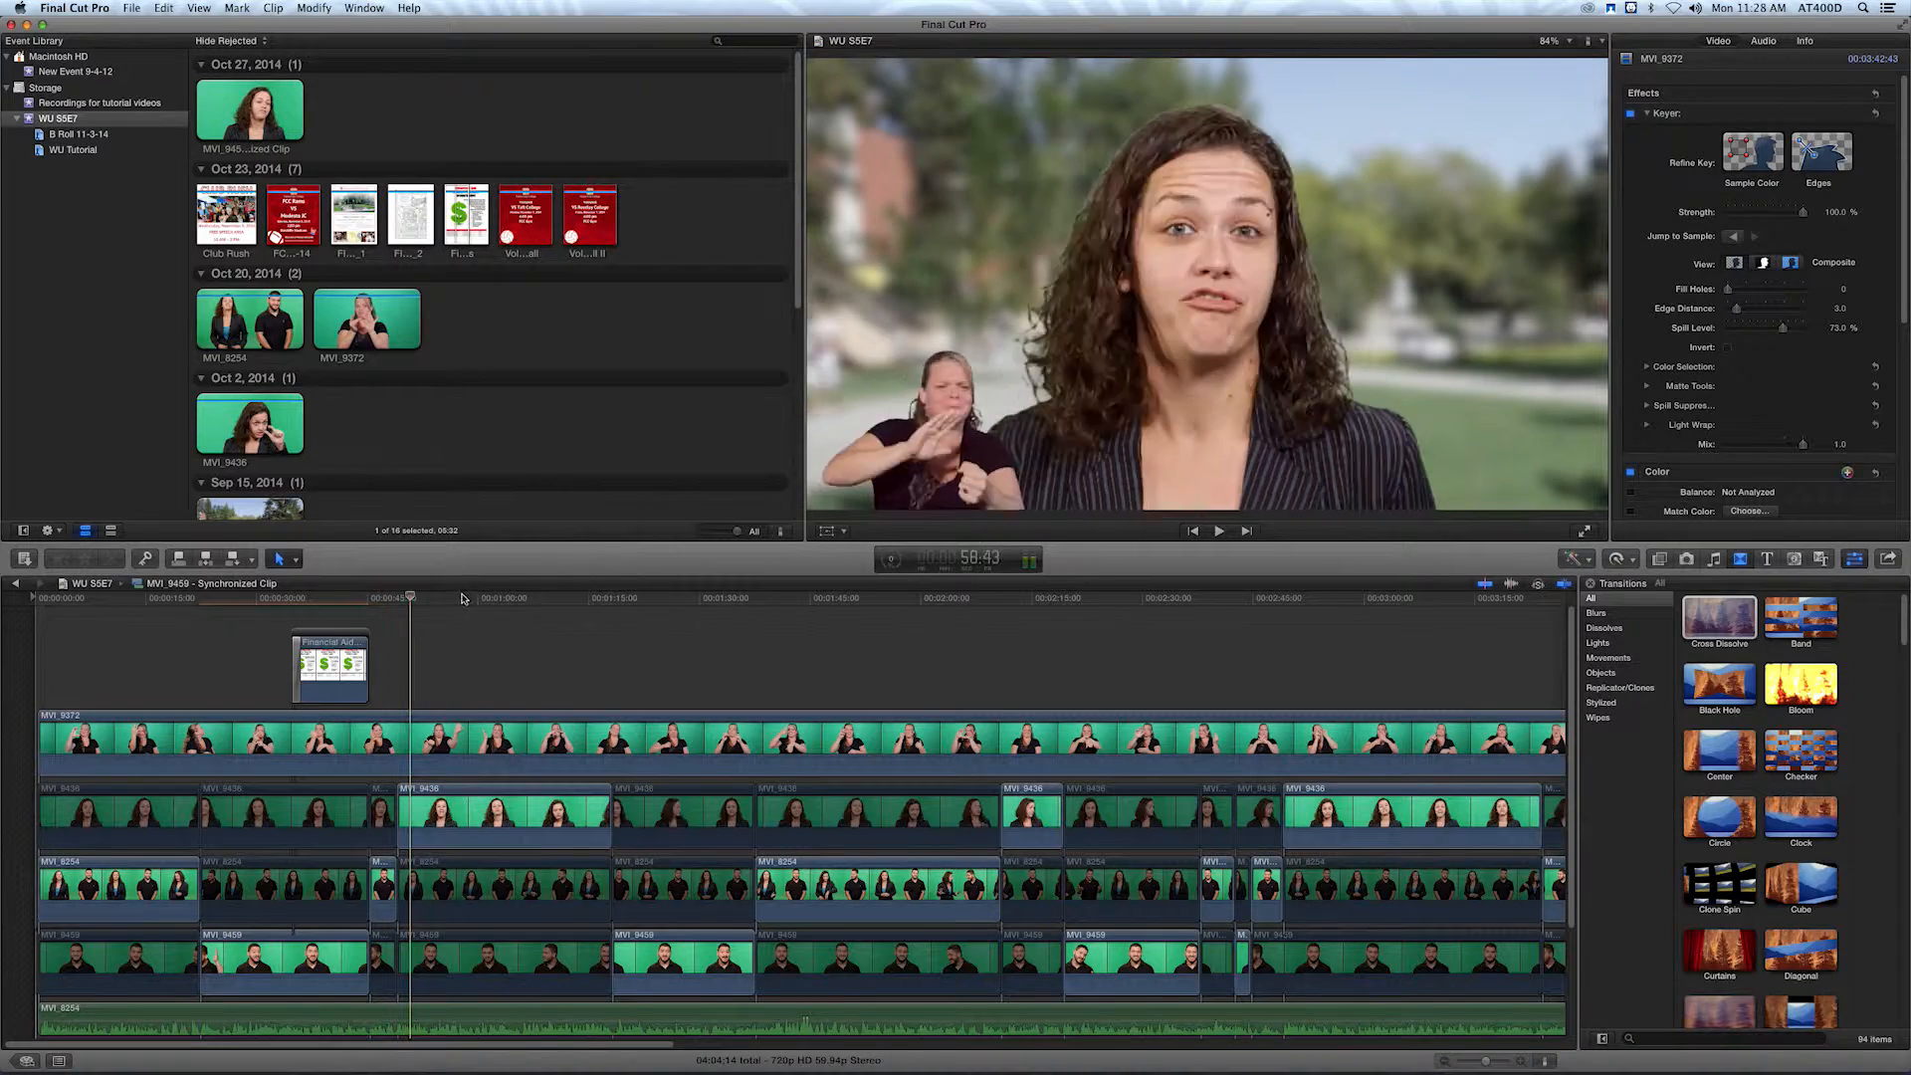
left_click(531, 789)
scroll(1757, 295, "down", 3)
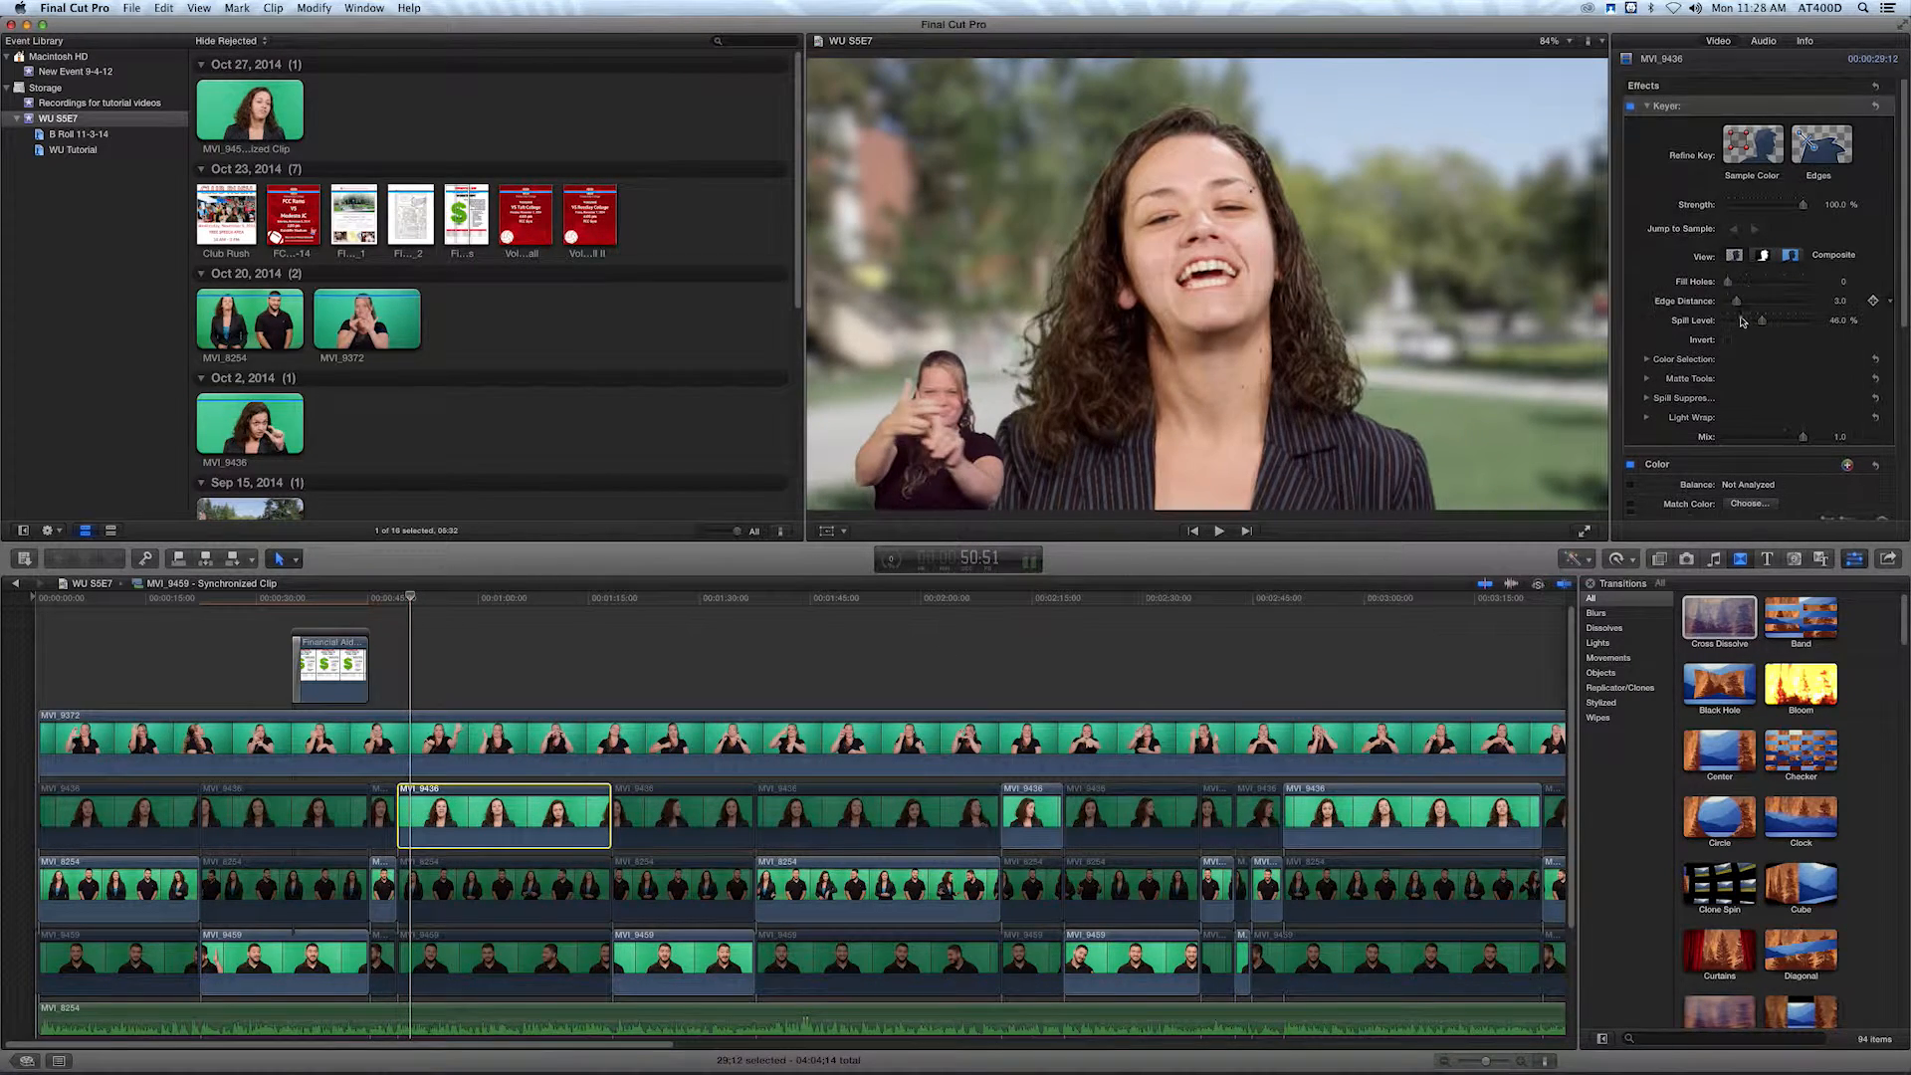
scroll(1770, 438, "down", 2)
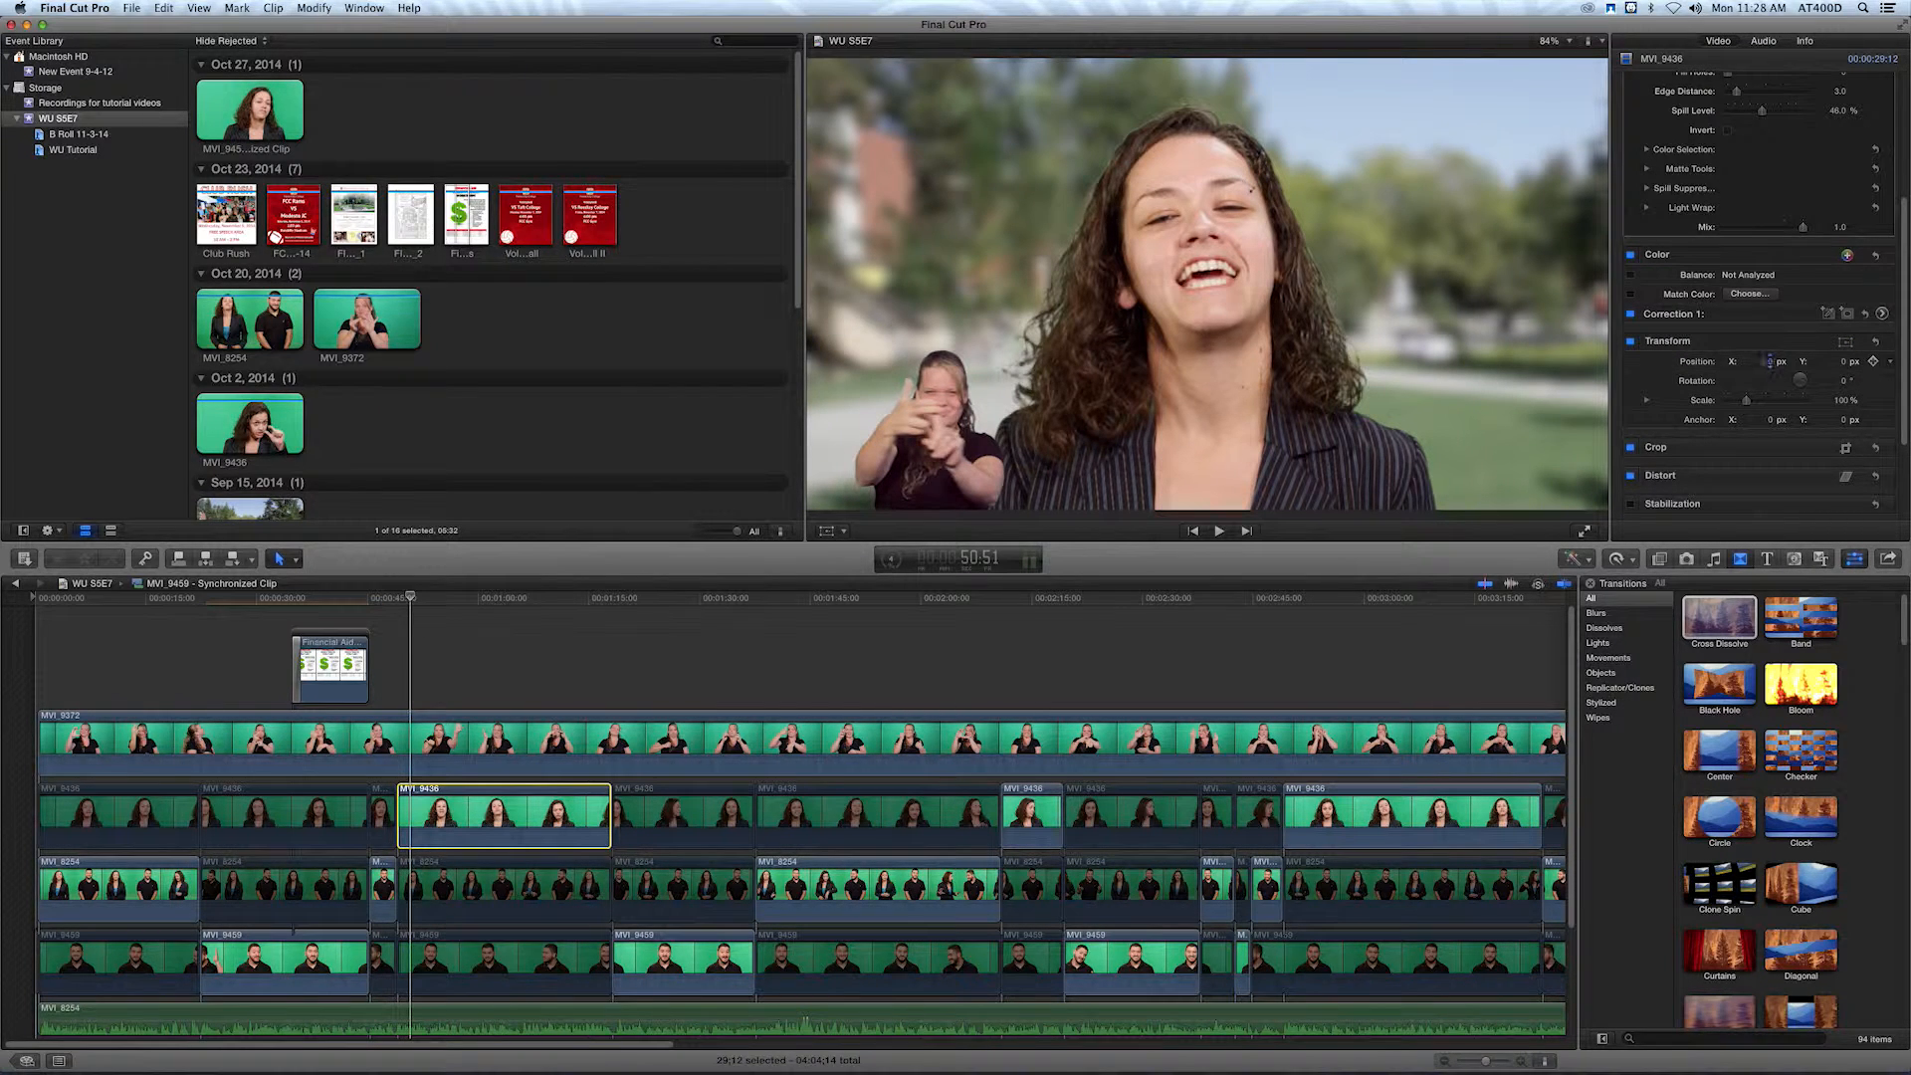
left_click_drag(1767, 362, 1757, 362)
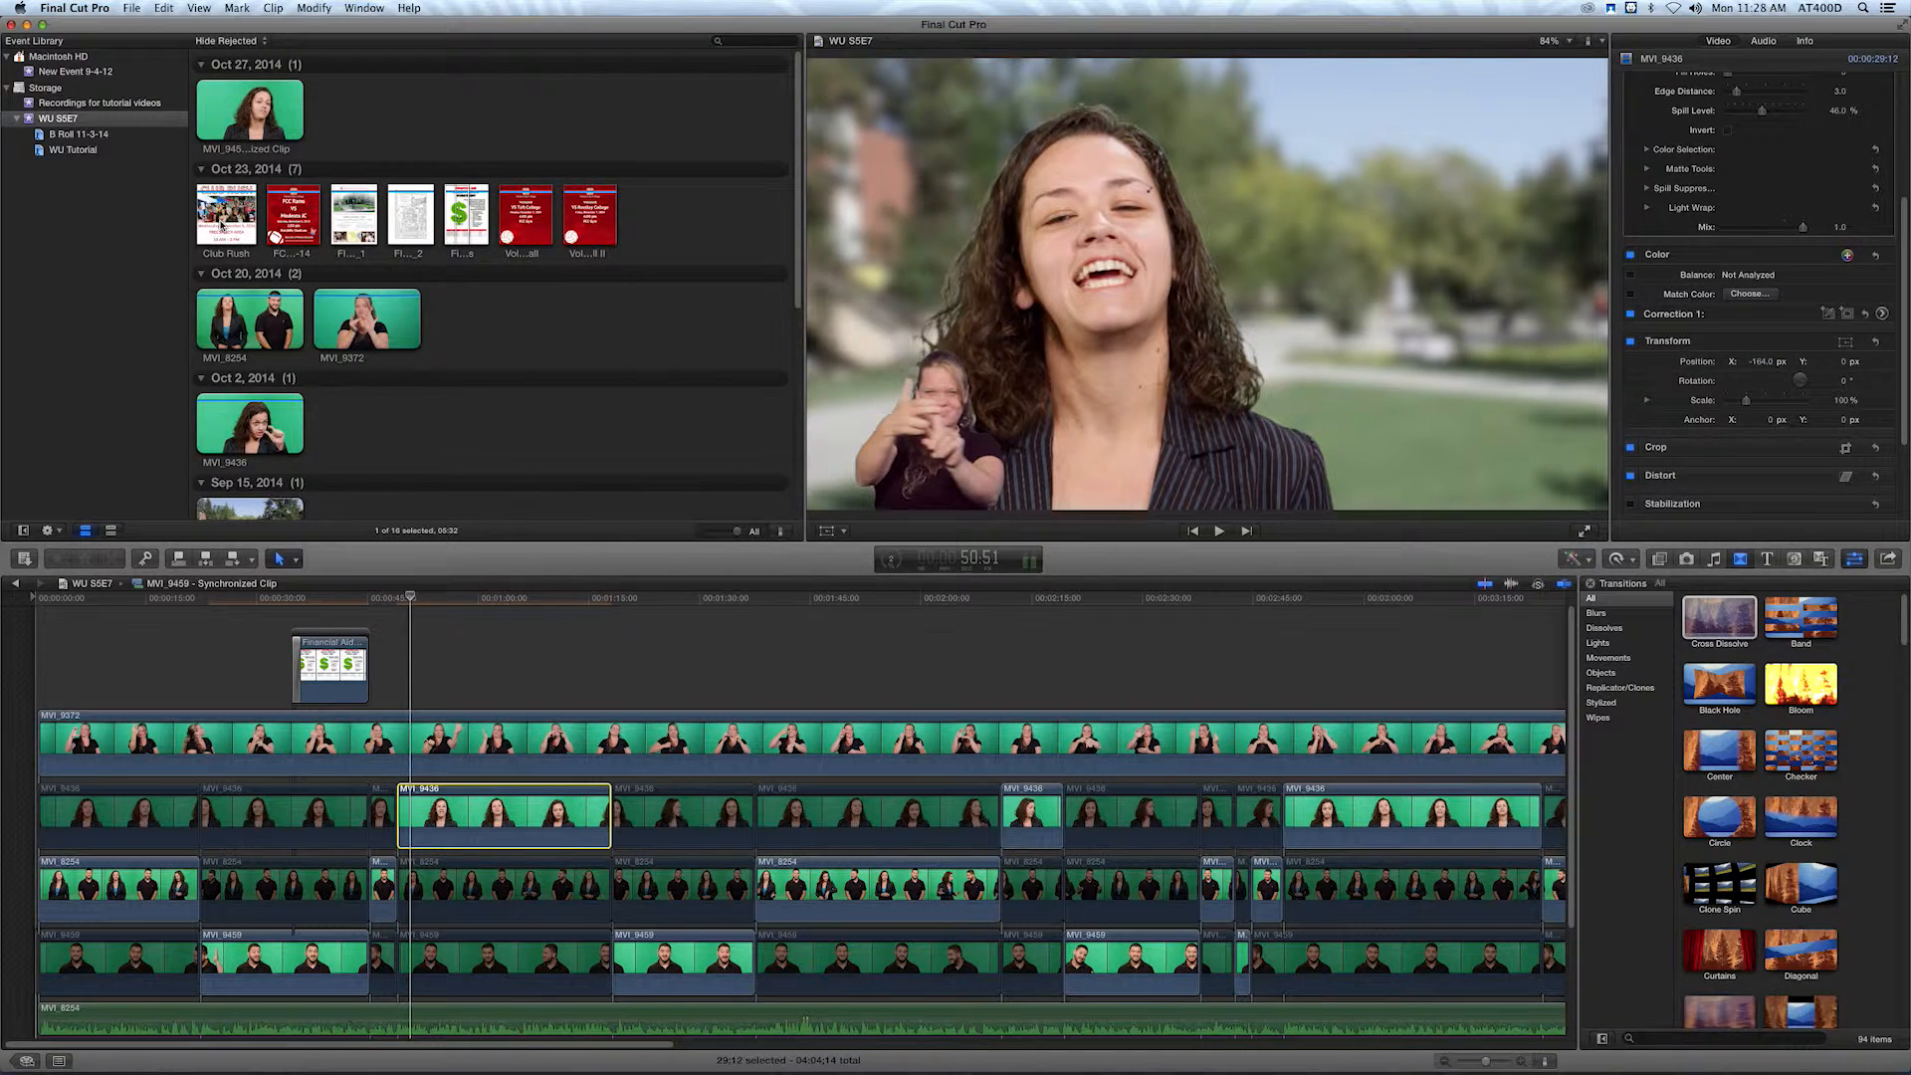
Place the Club Rush image above the interpreter clip at the playhead and extend it to about 10:57 long.
left_click(222, 227)
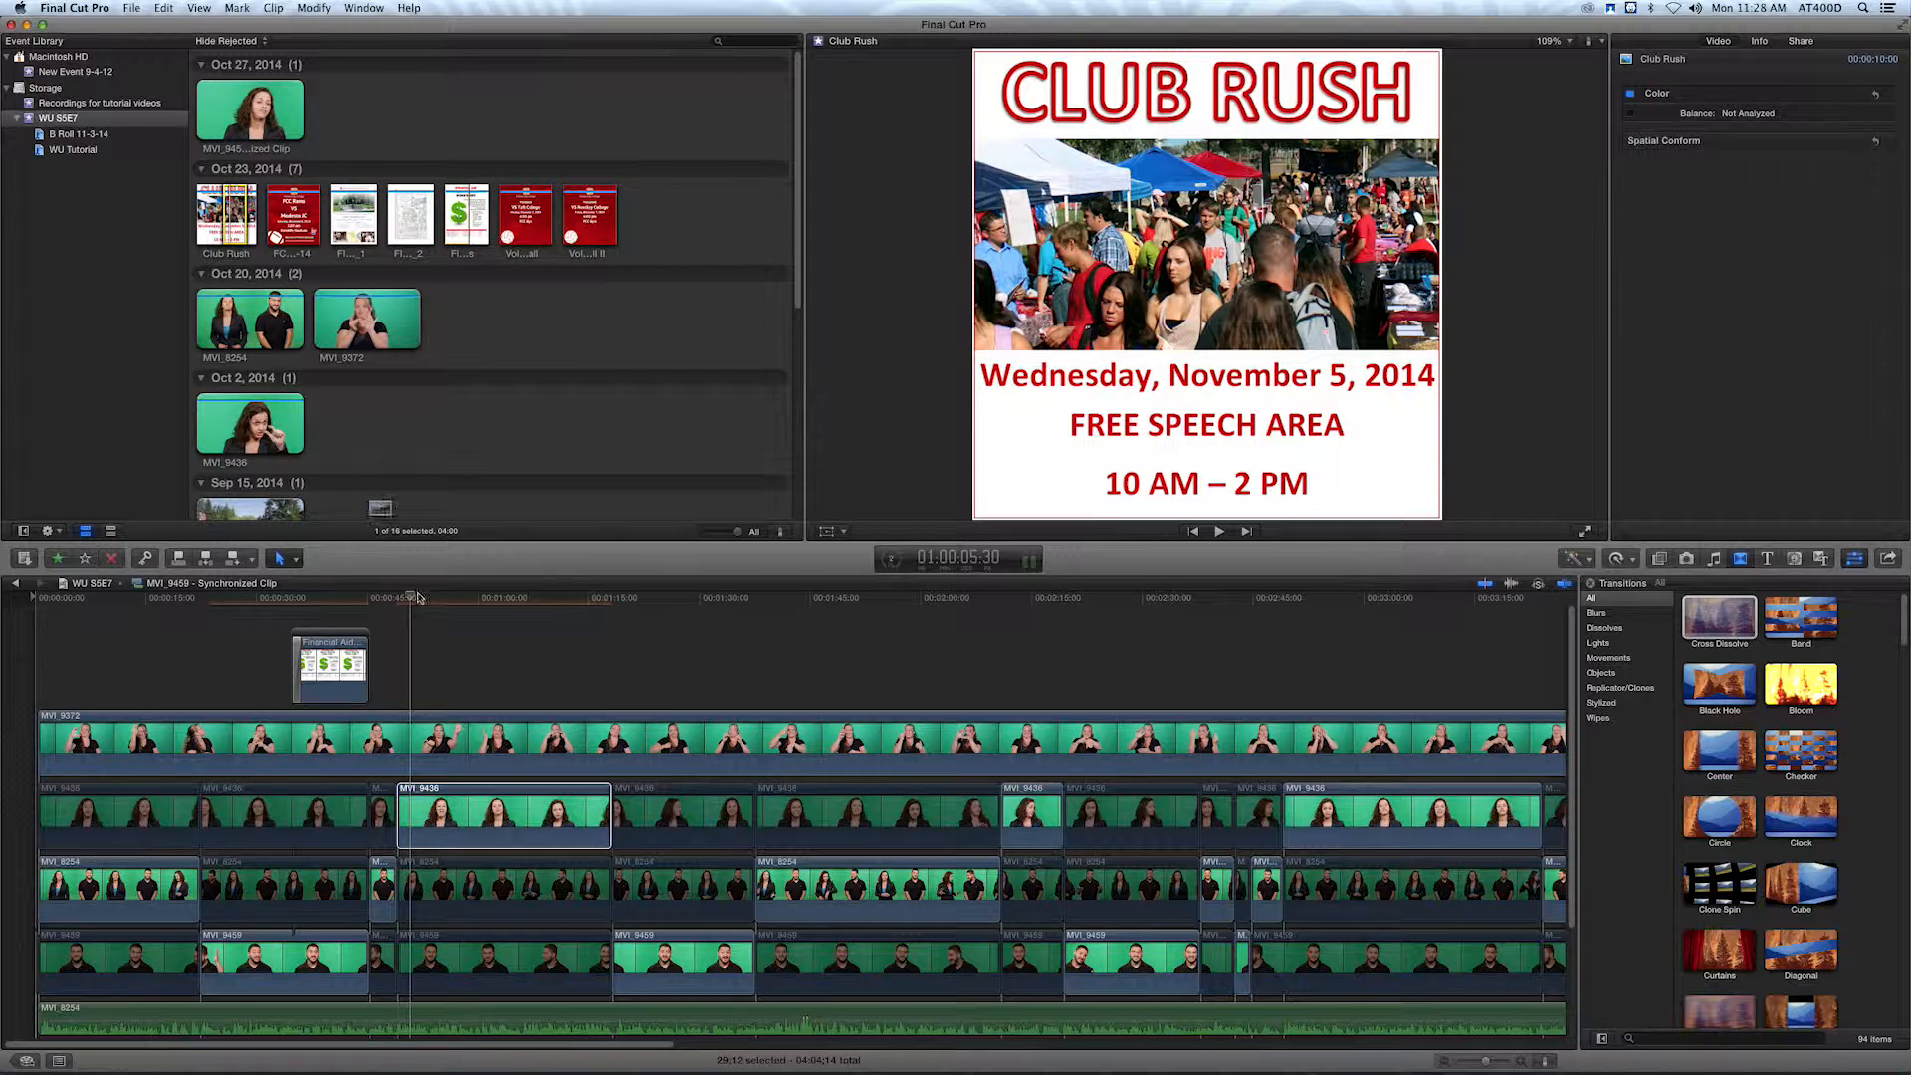
left_click_drag(424, 657, 424, 676)
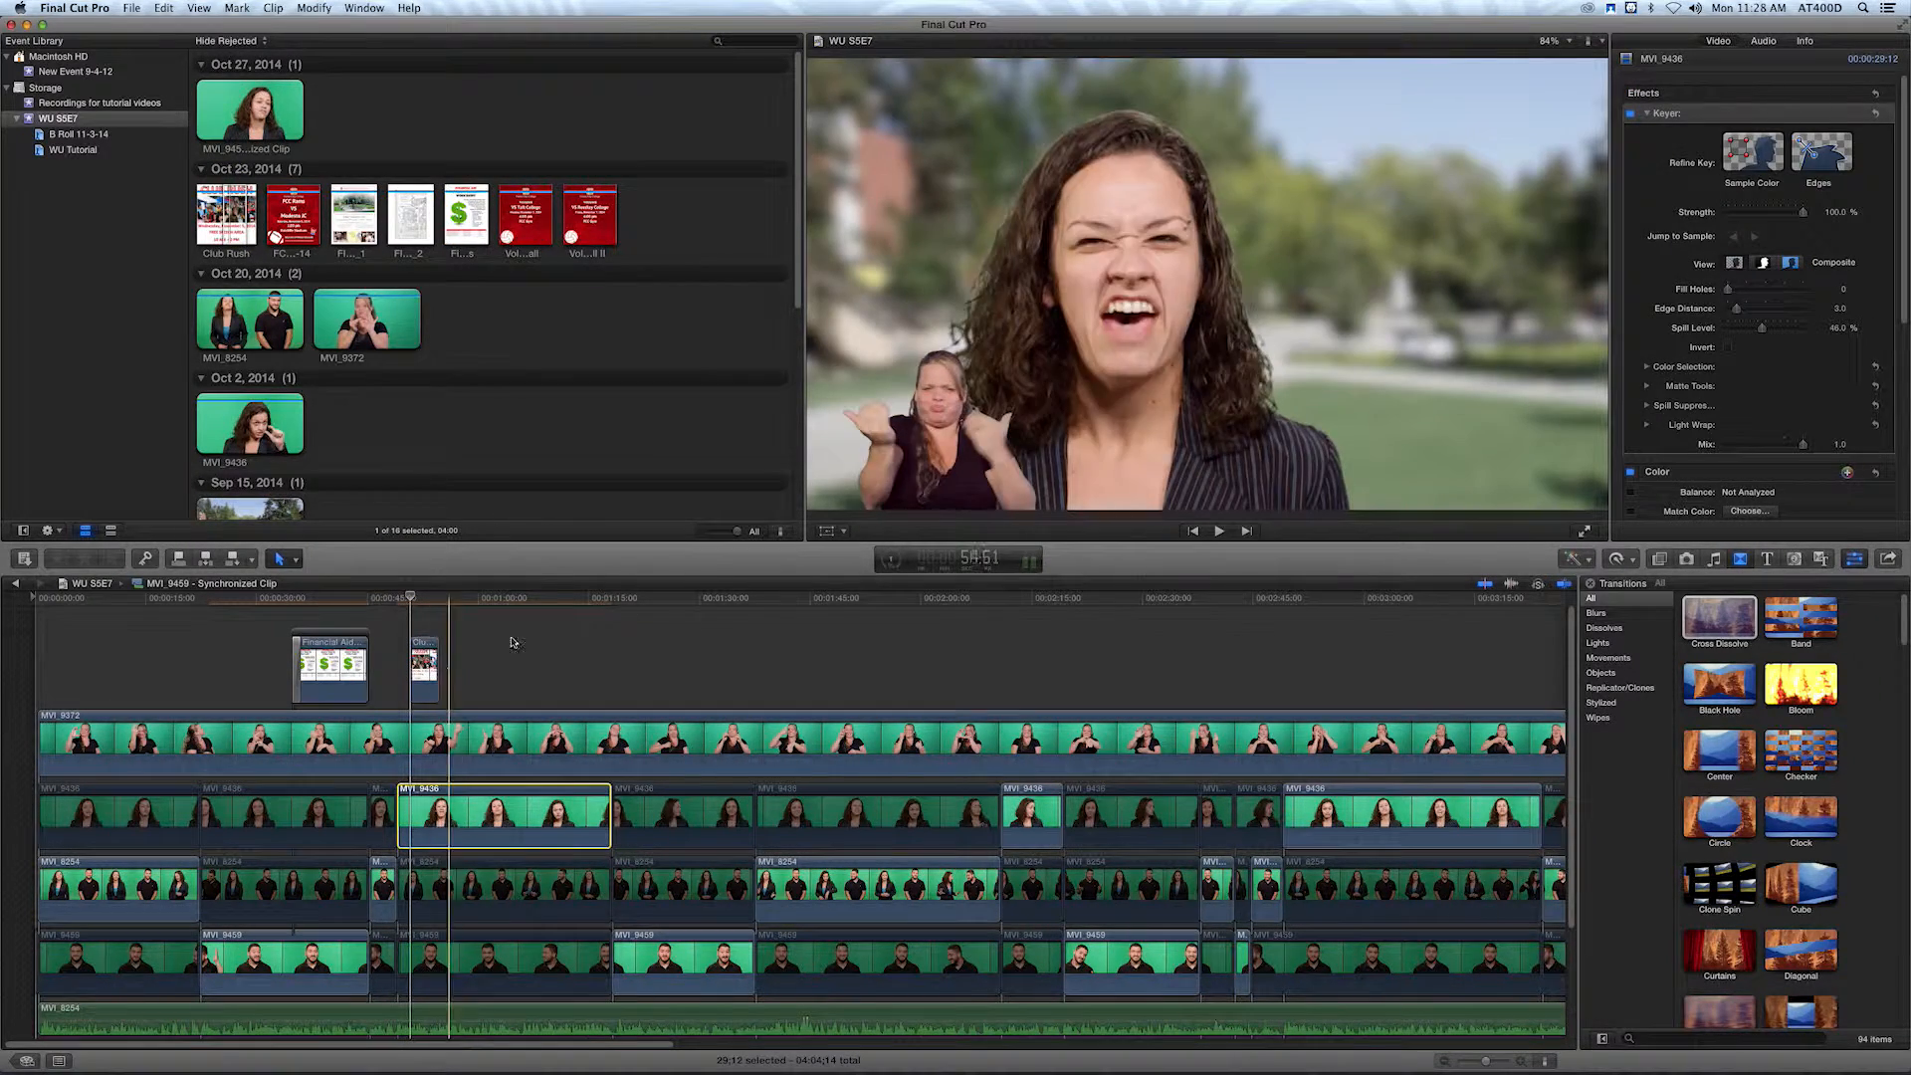
left_click(457, 656)
left_click_drag(457, 656, 489, 657)
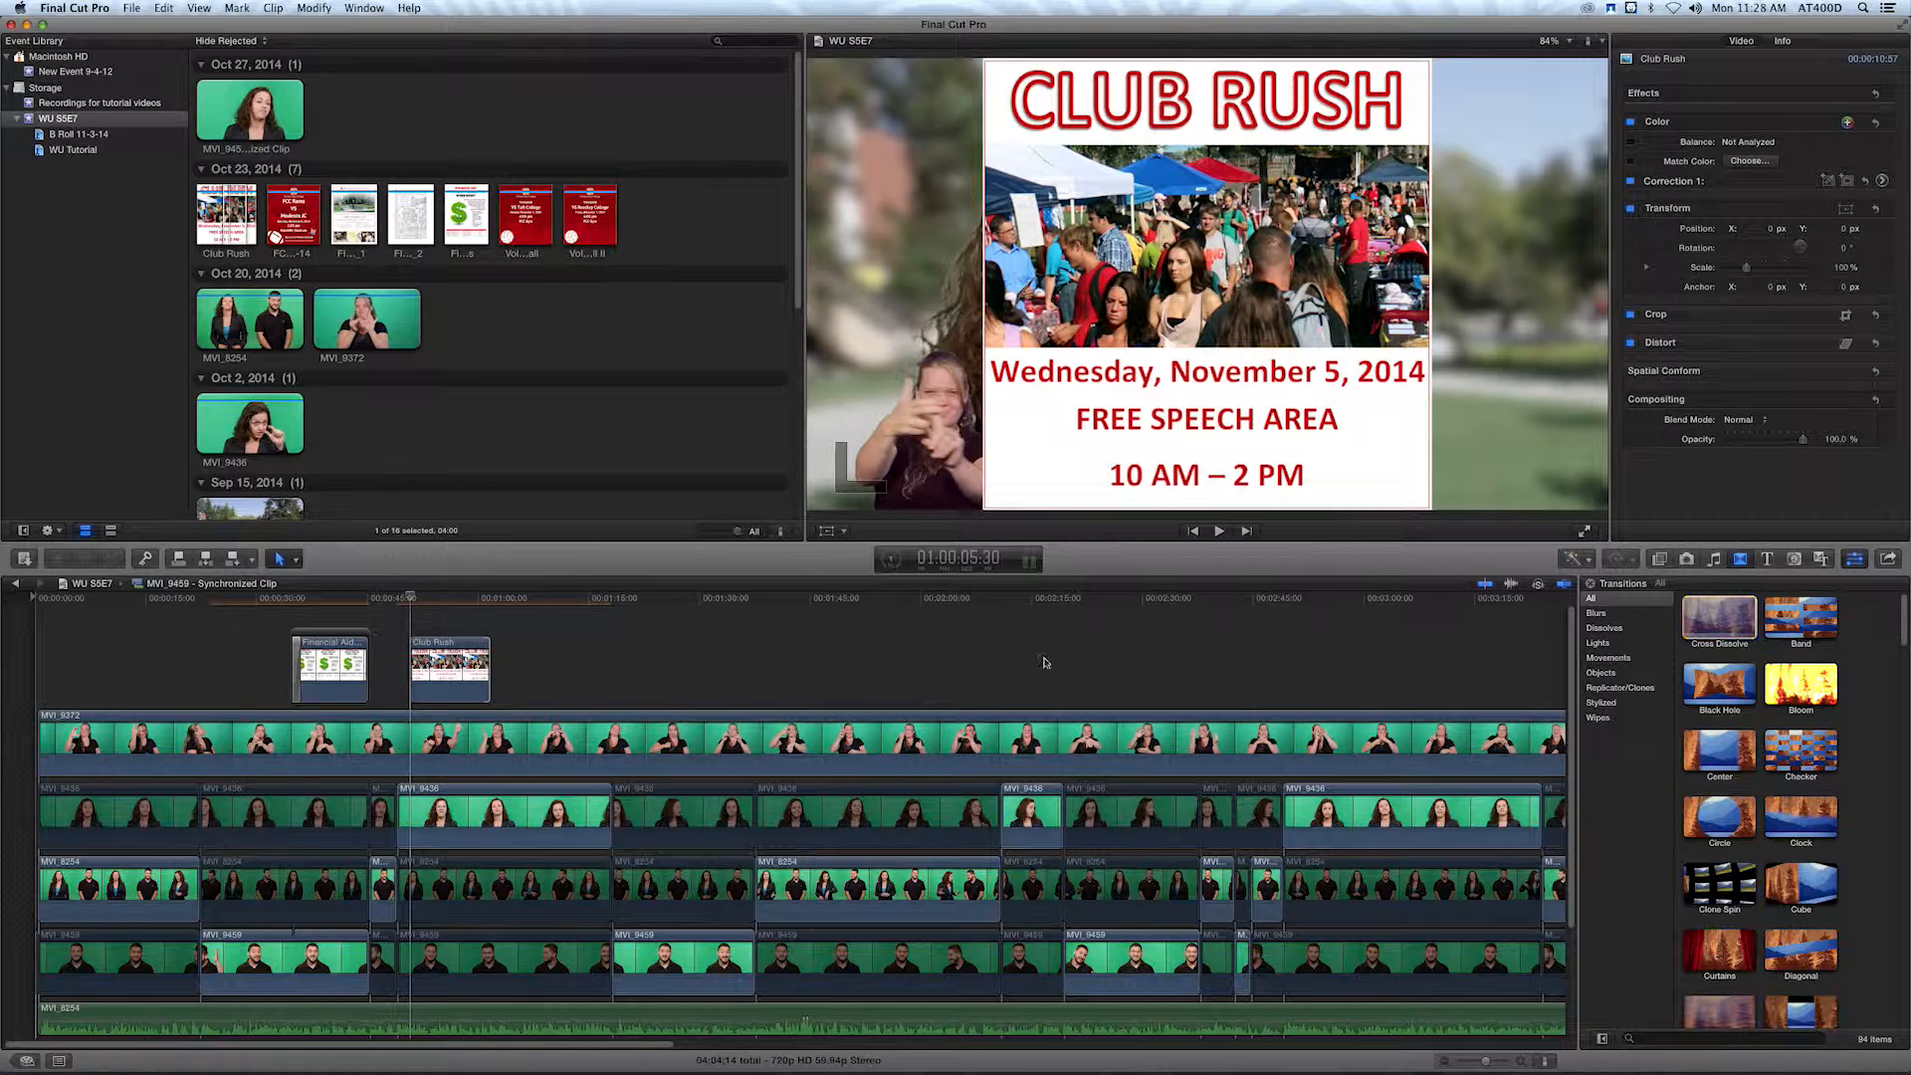
Add a Cross Dissolve transition to both ends of the Club Rush clip.
left_click_drag(1718, 617, 471, 665)
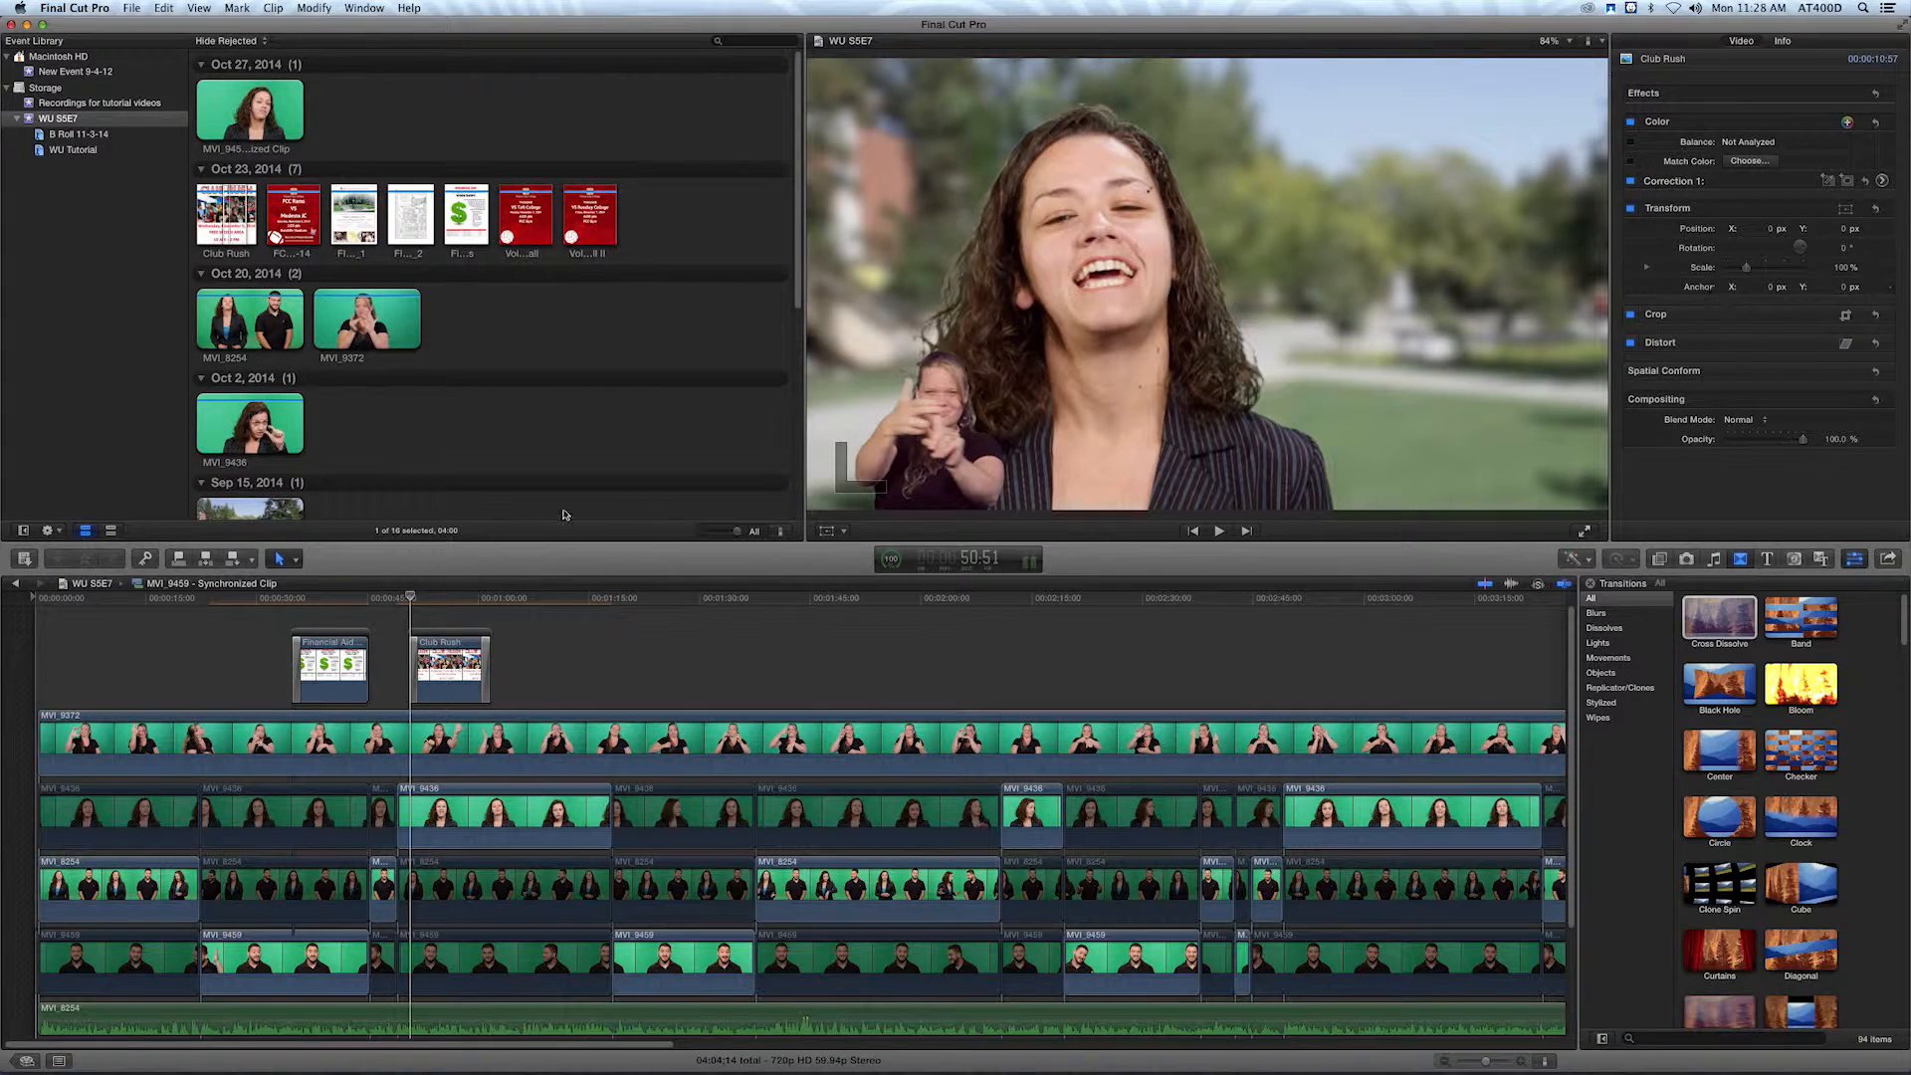
Scale the Club Rush image to 68%, shift it to about Position X 348 px beside the woman presenter, and play it from its start.
left_click_drag(447, 605, 455, 604)
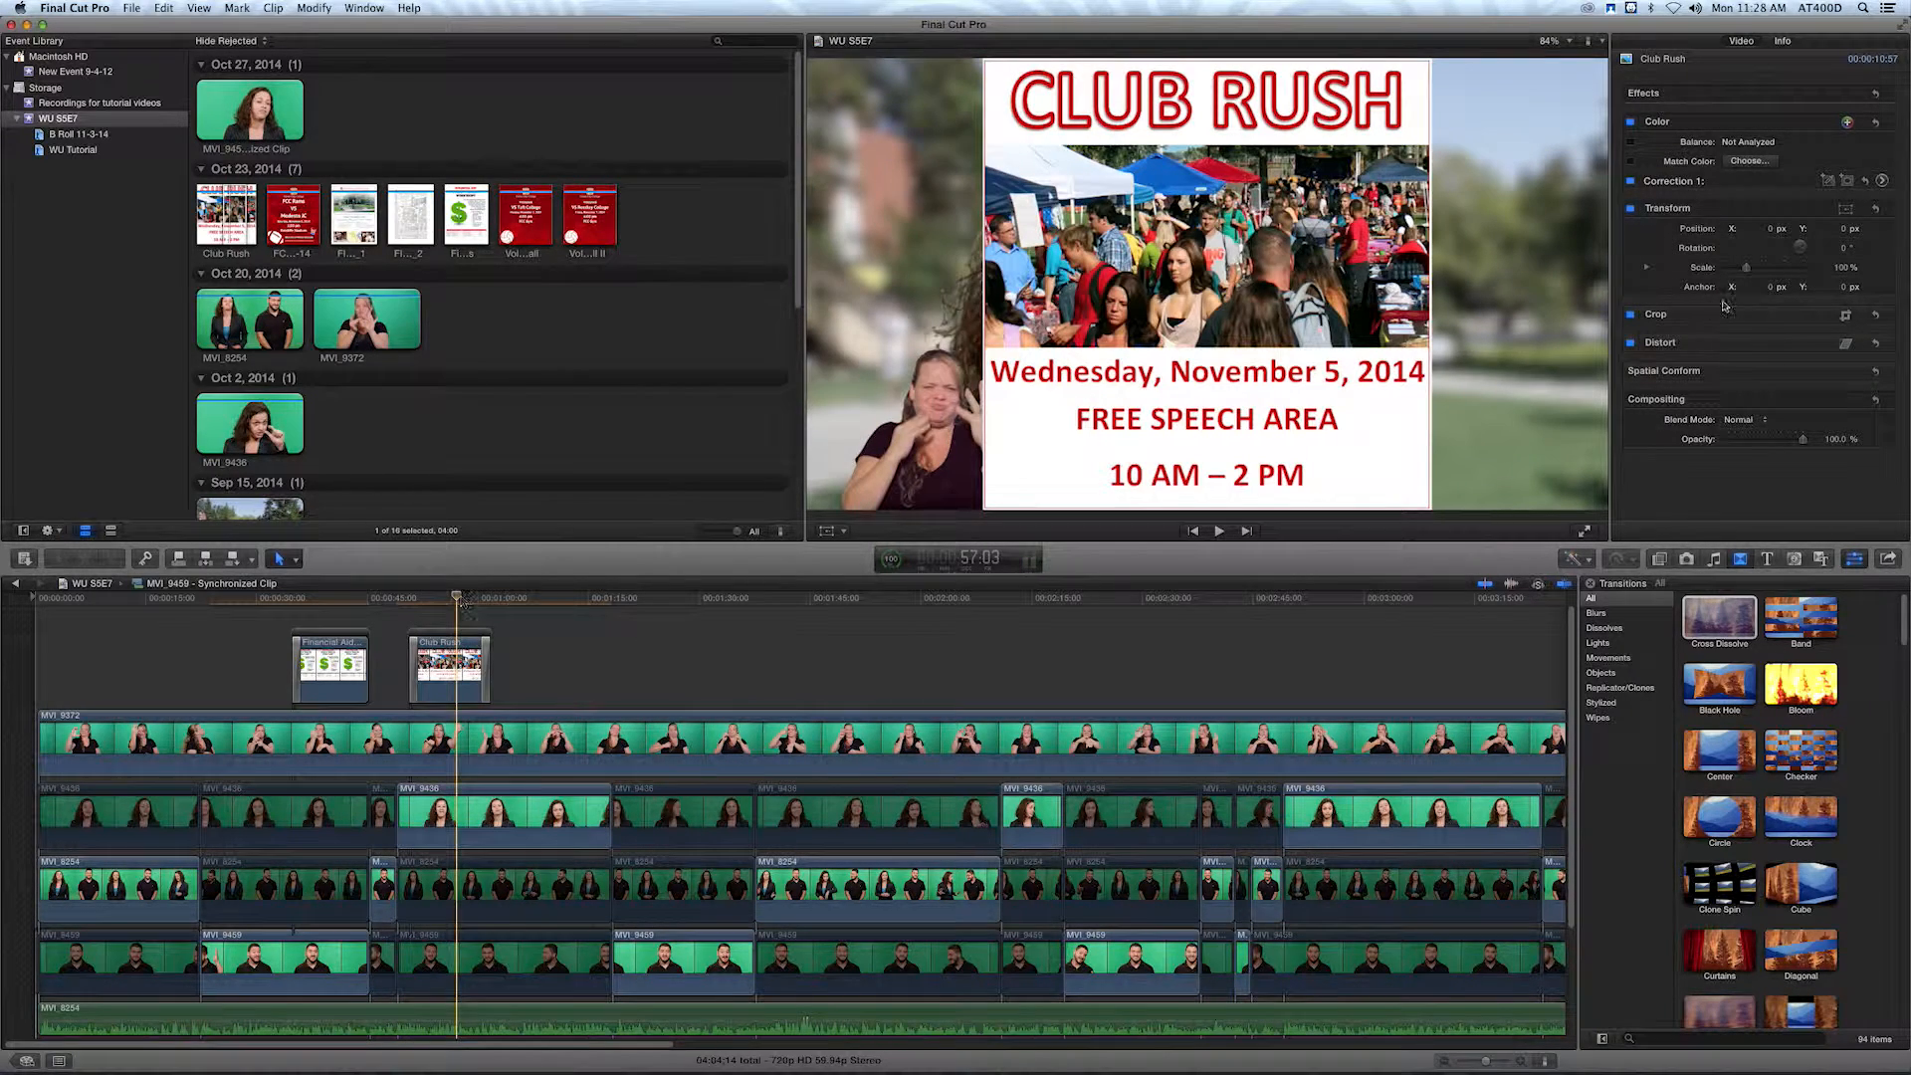
left_click_drag(1751, 271, 1759, 228)
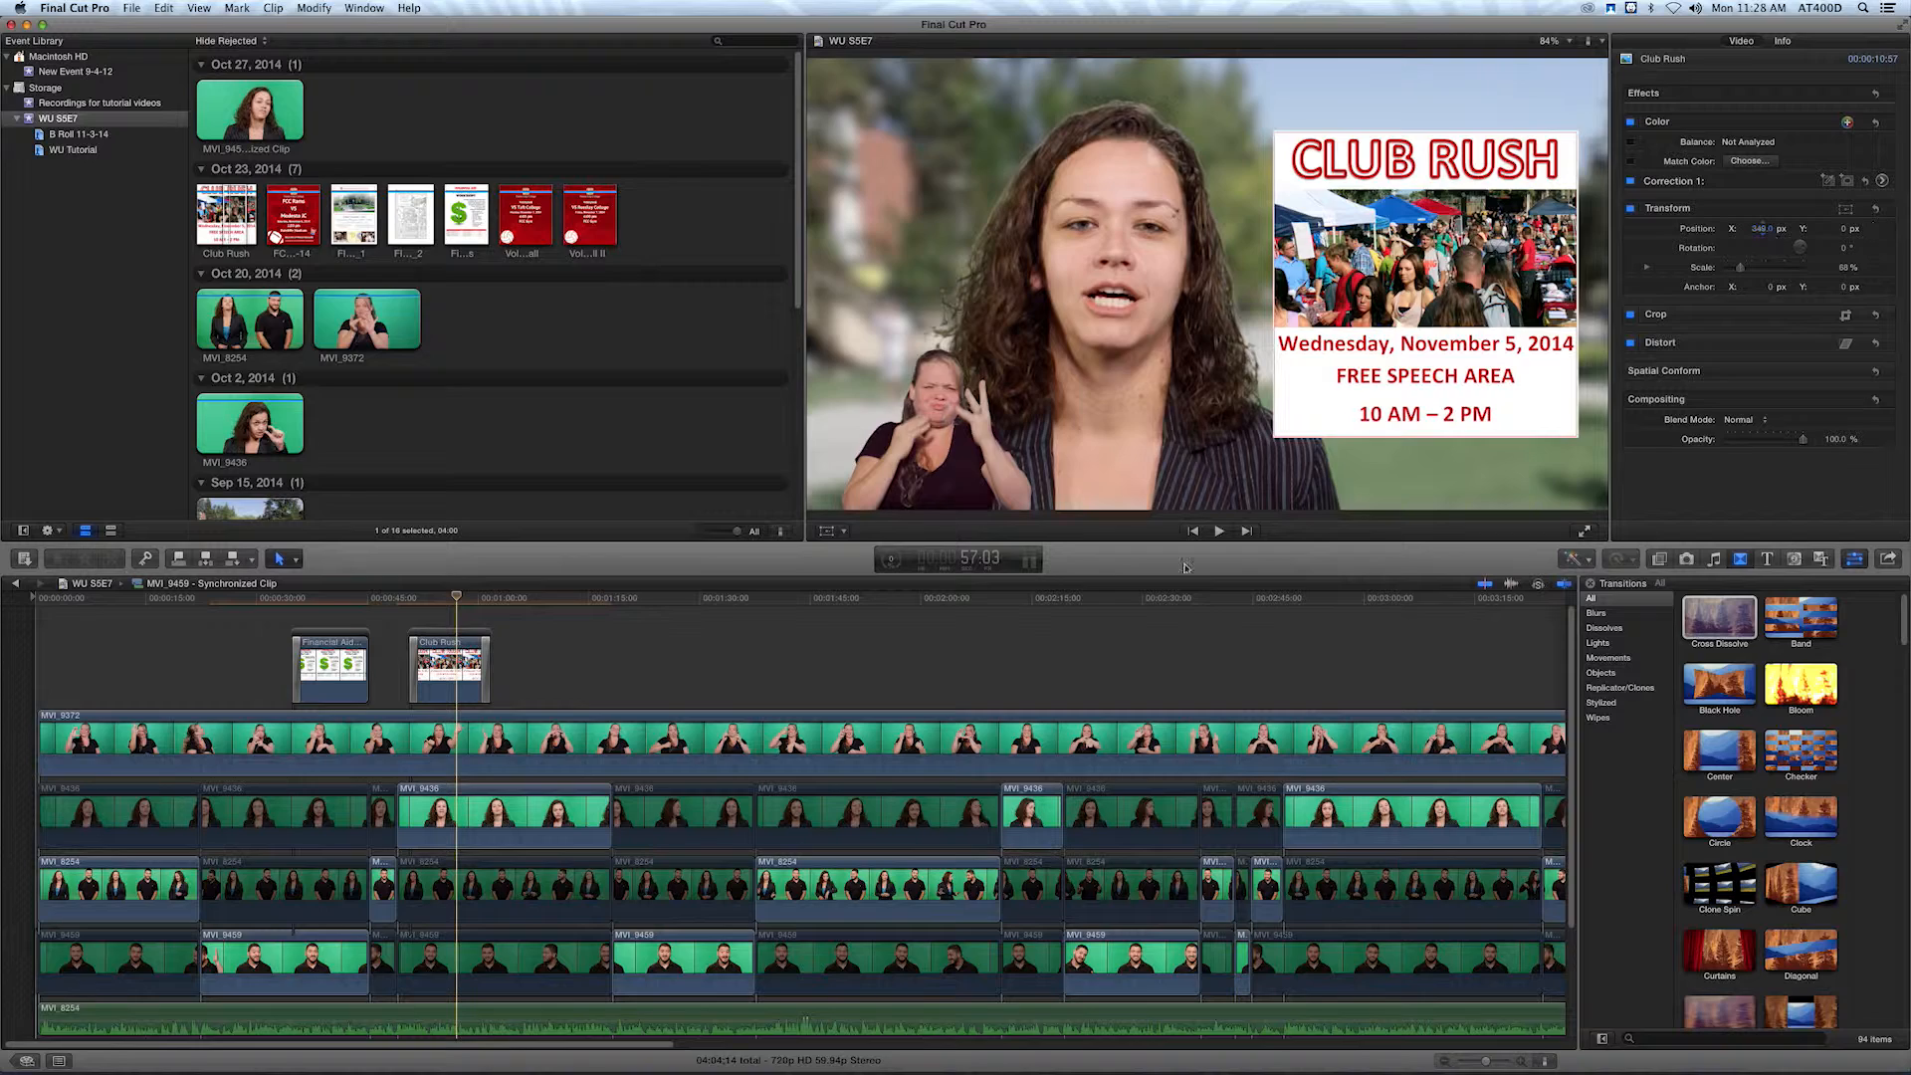
left_click(408, 598)
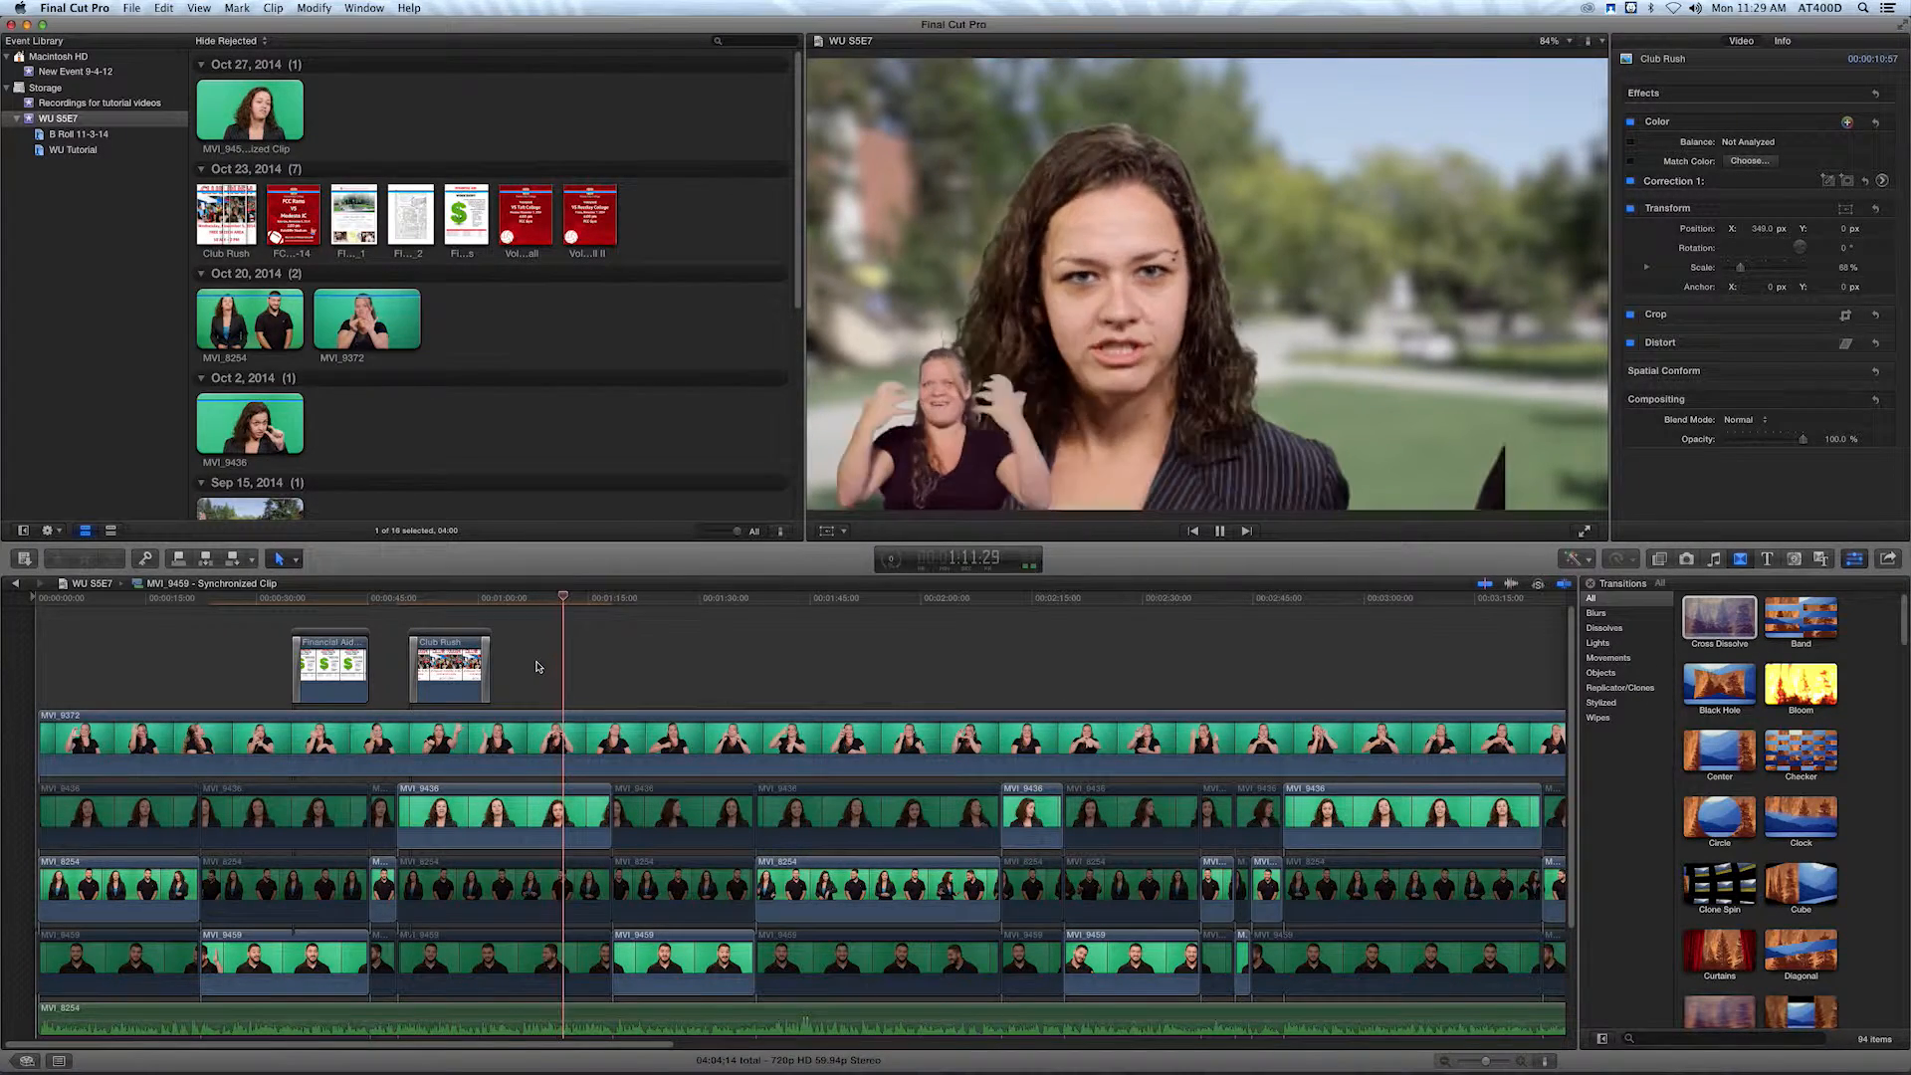
Park the playhead at 1:11:27, where a dark shape enters the frame, and open the crop controls for the woman's close-up clip.
key("space")
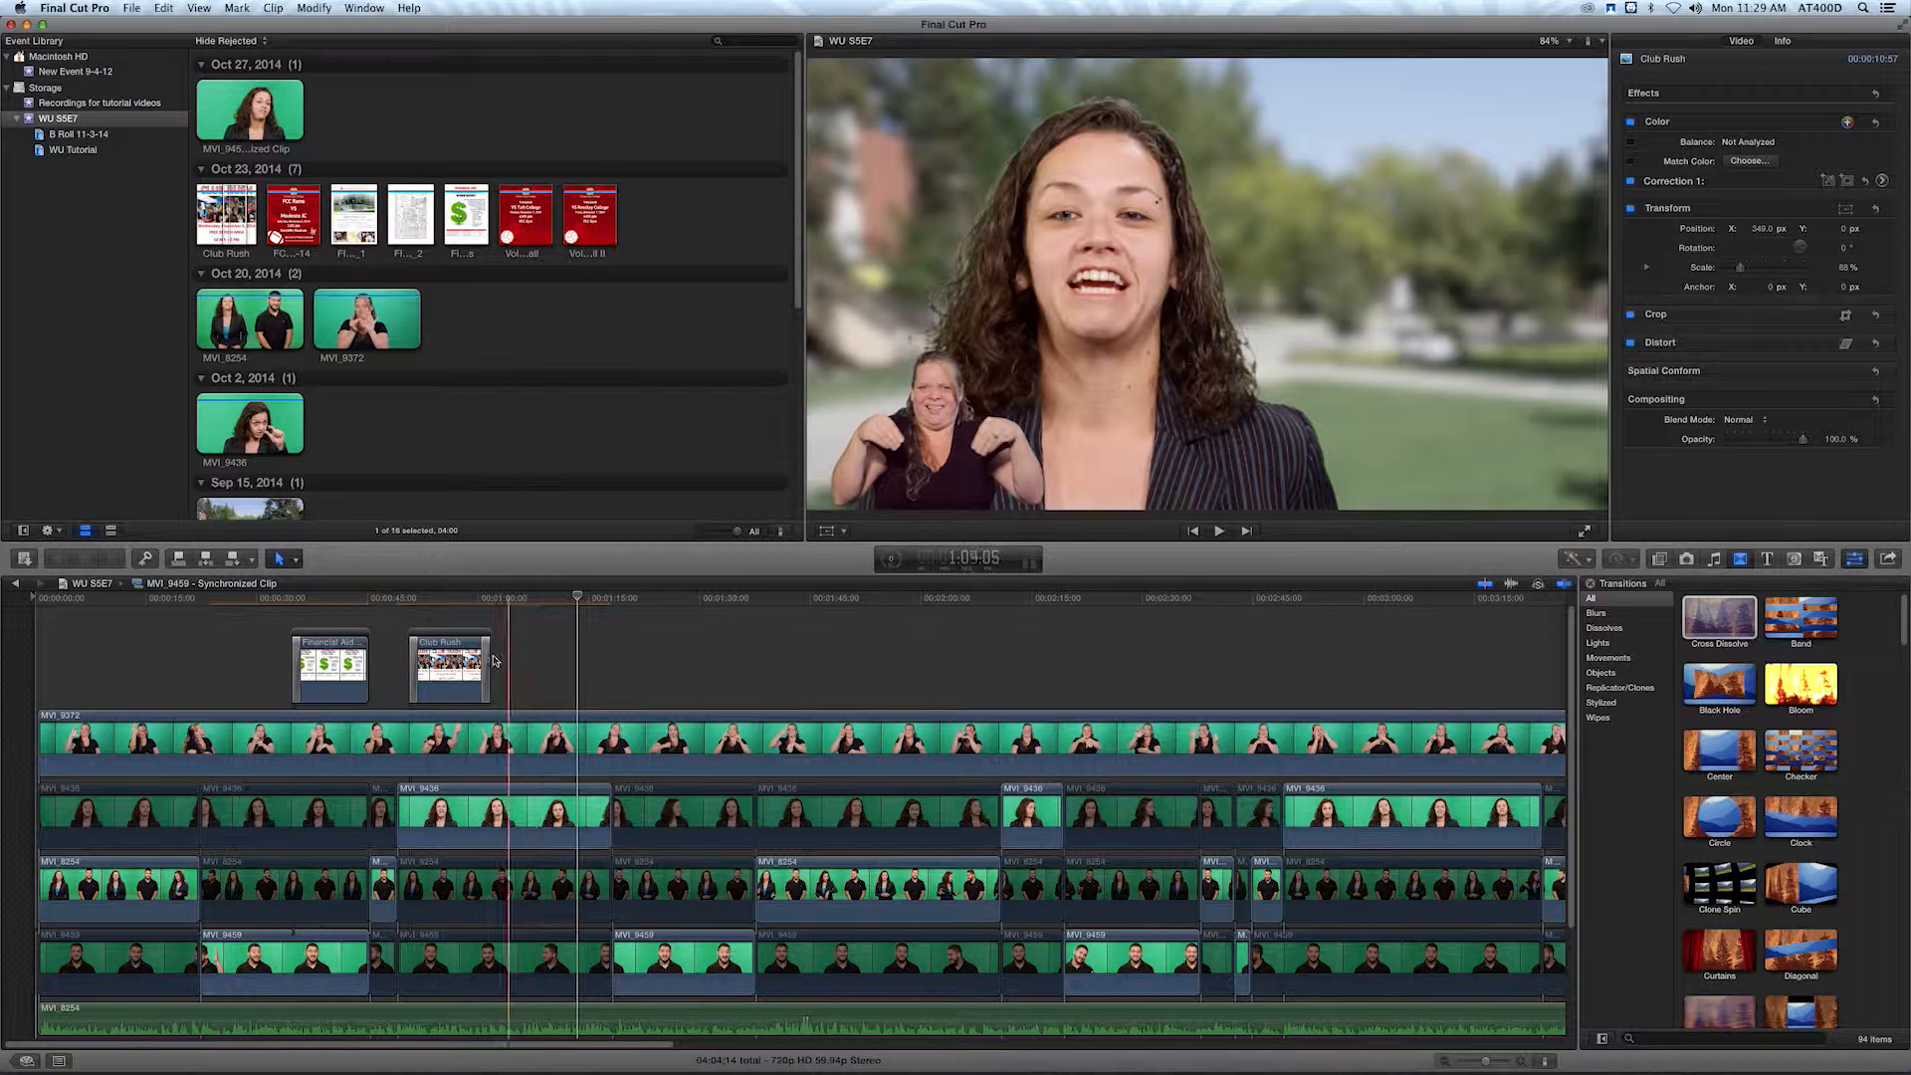
left_click(563, 599)
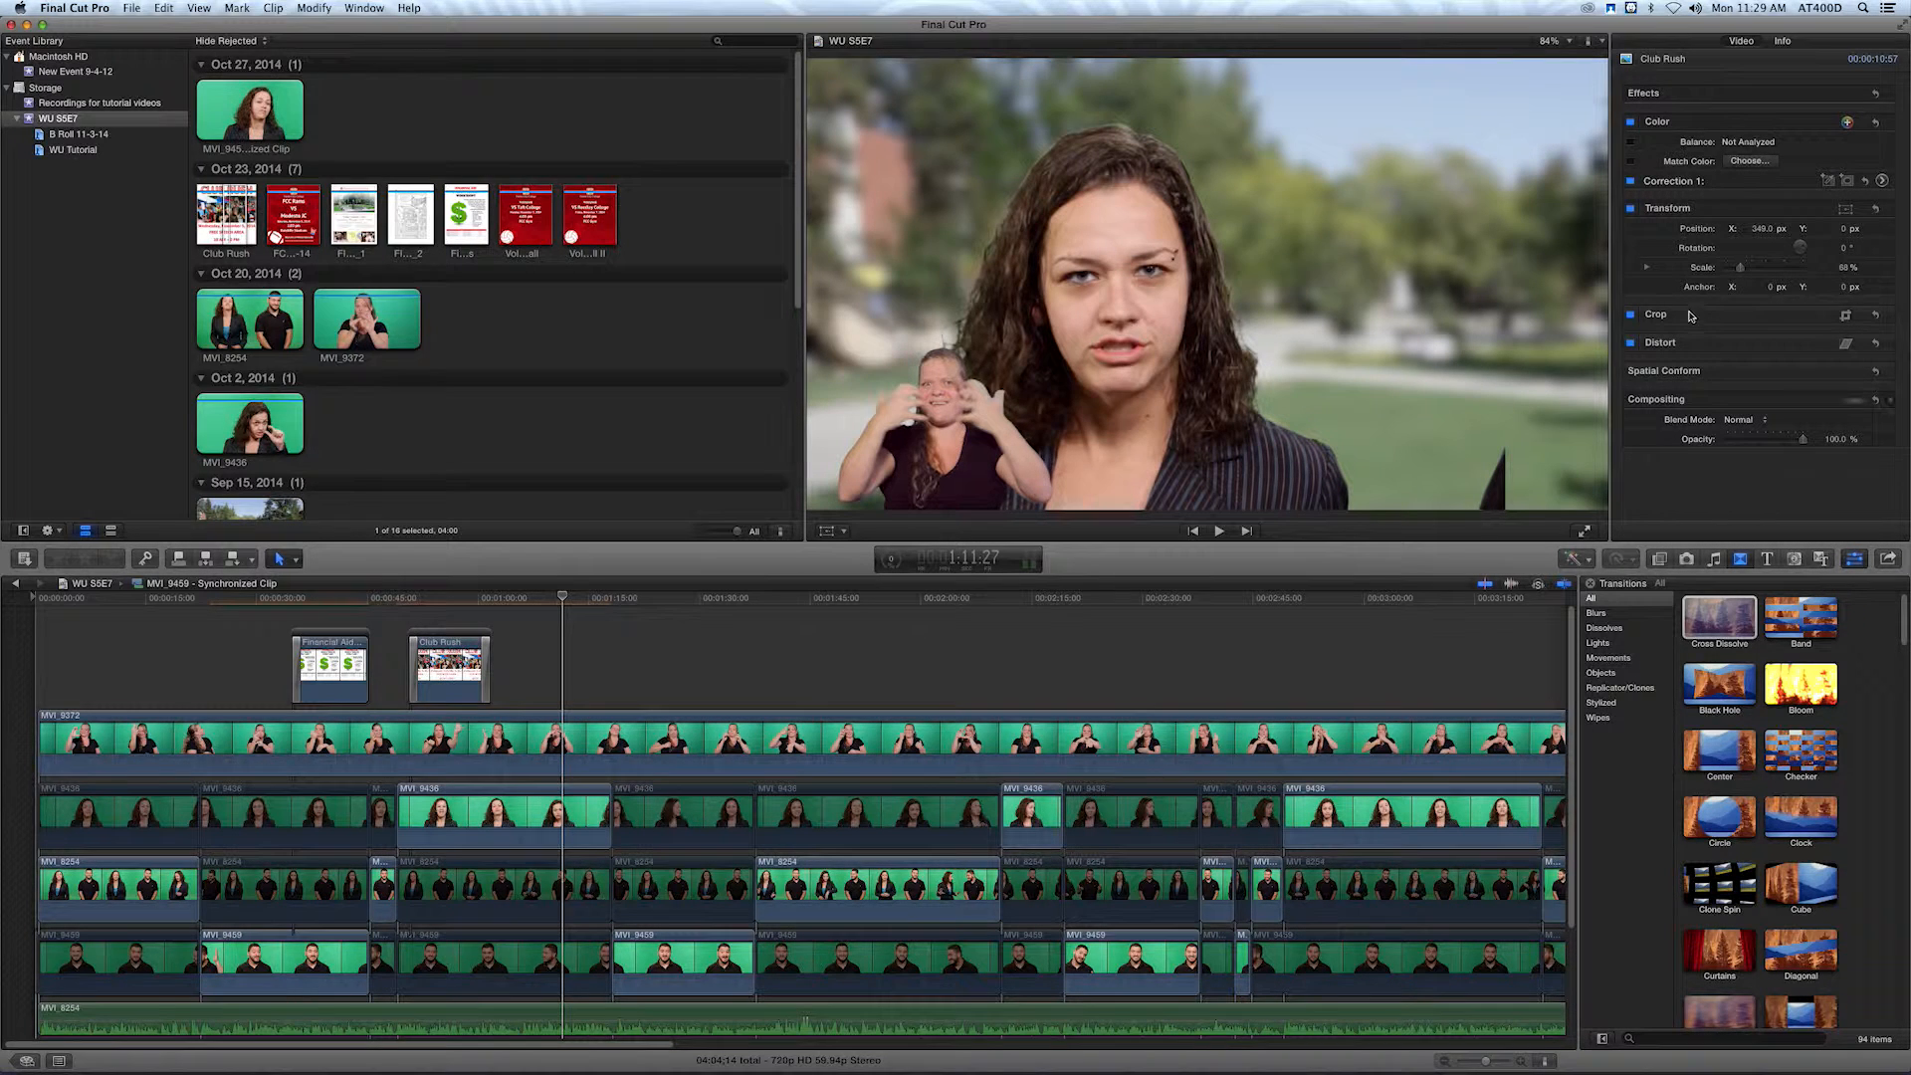
left_click(1846, 316)
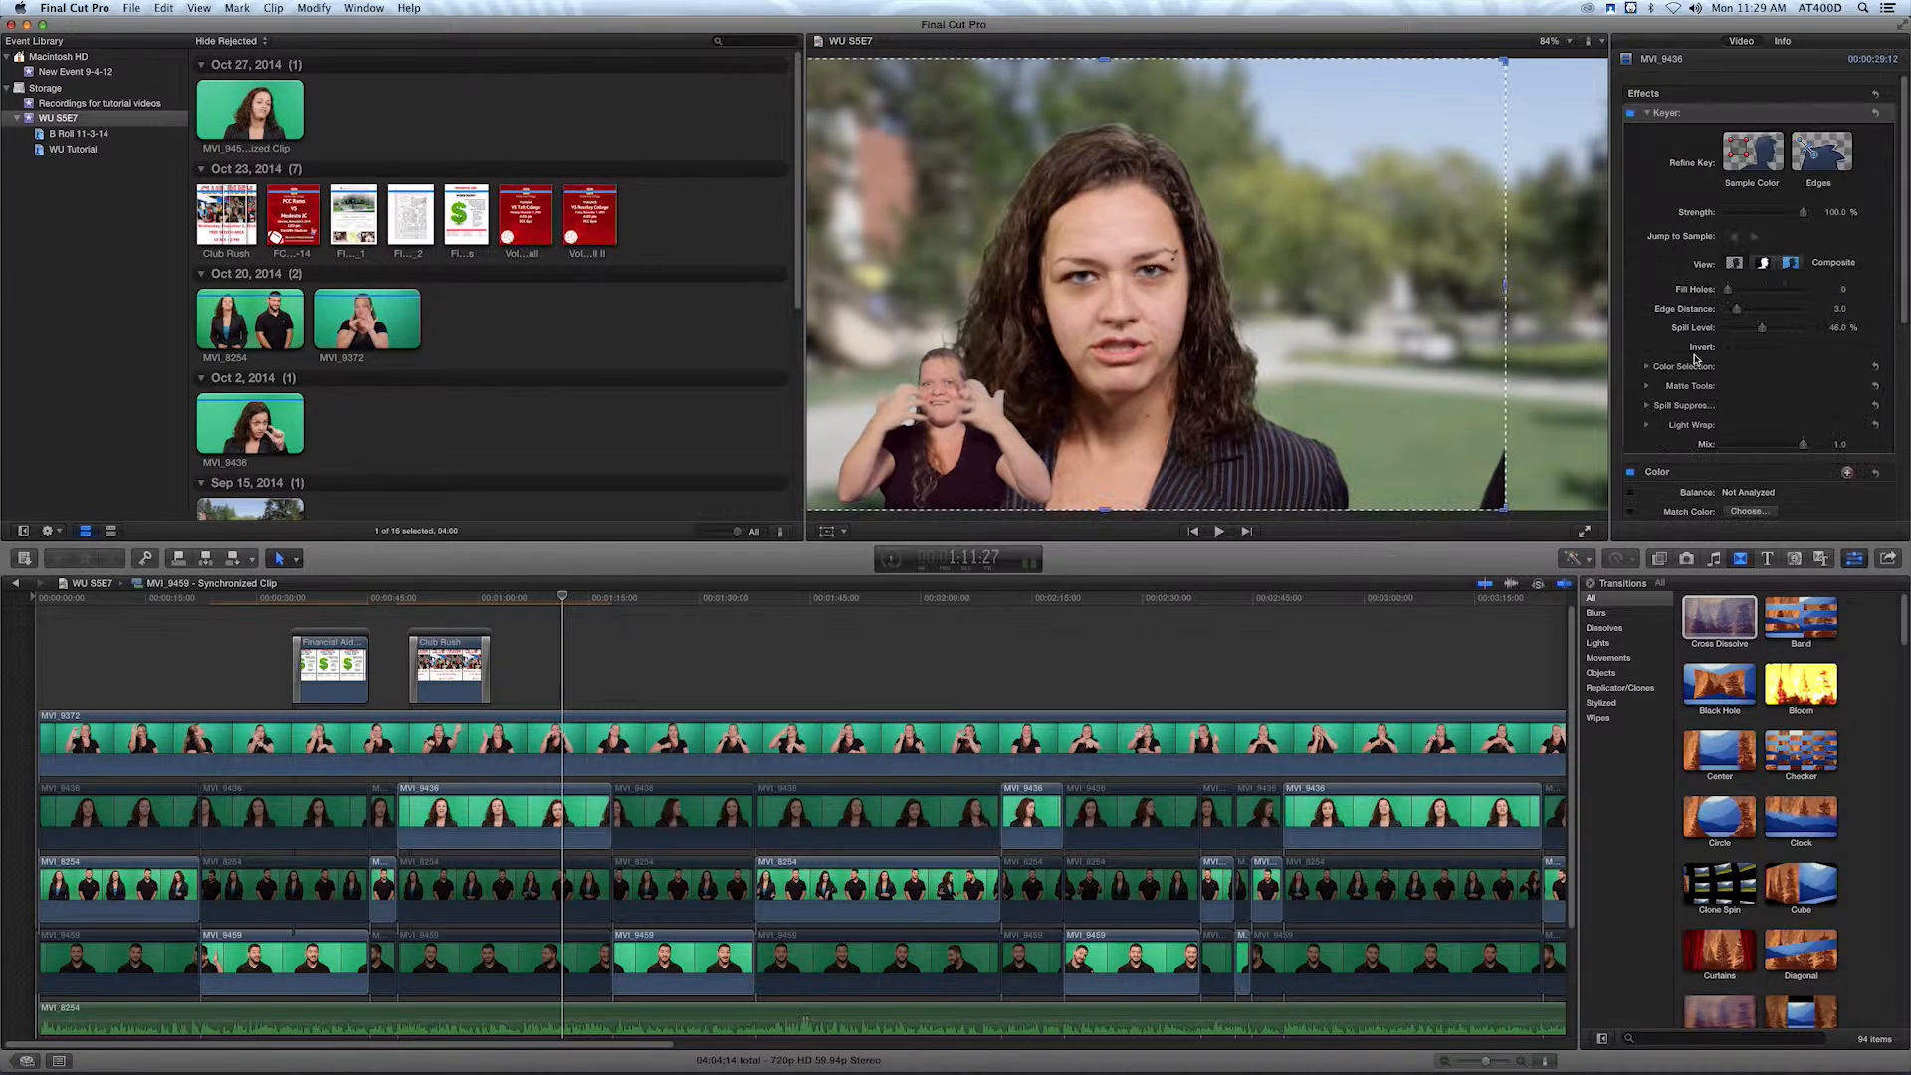
Try to cut the dark shape out of the woman's close-up with the Crop mode.
left_click(1501, 287)
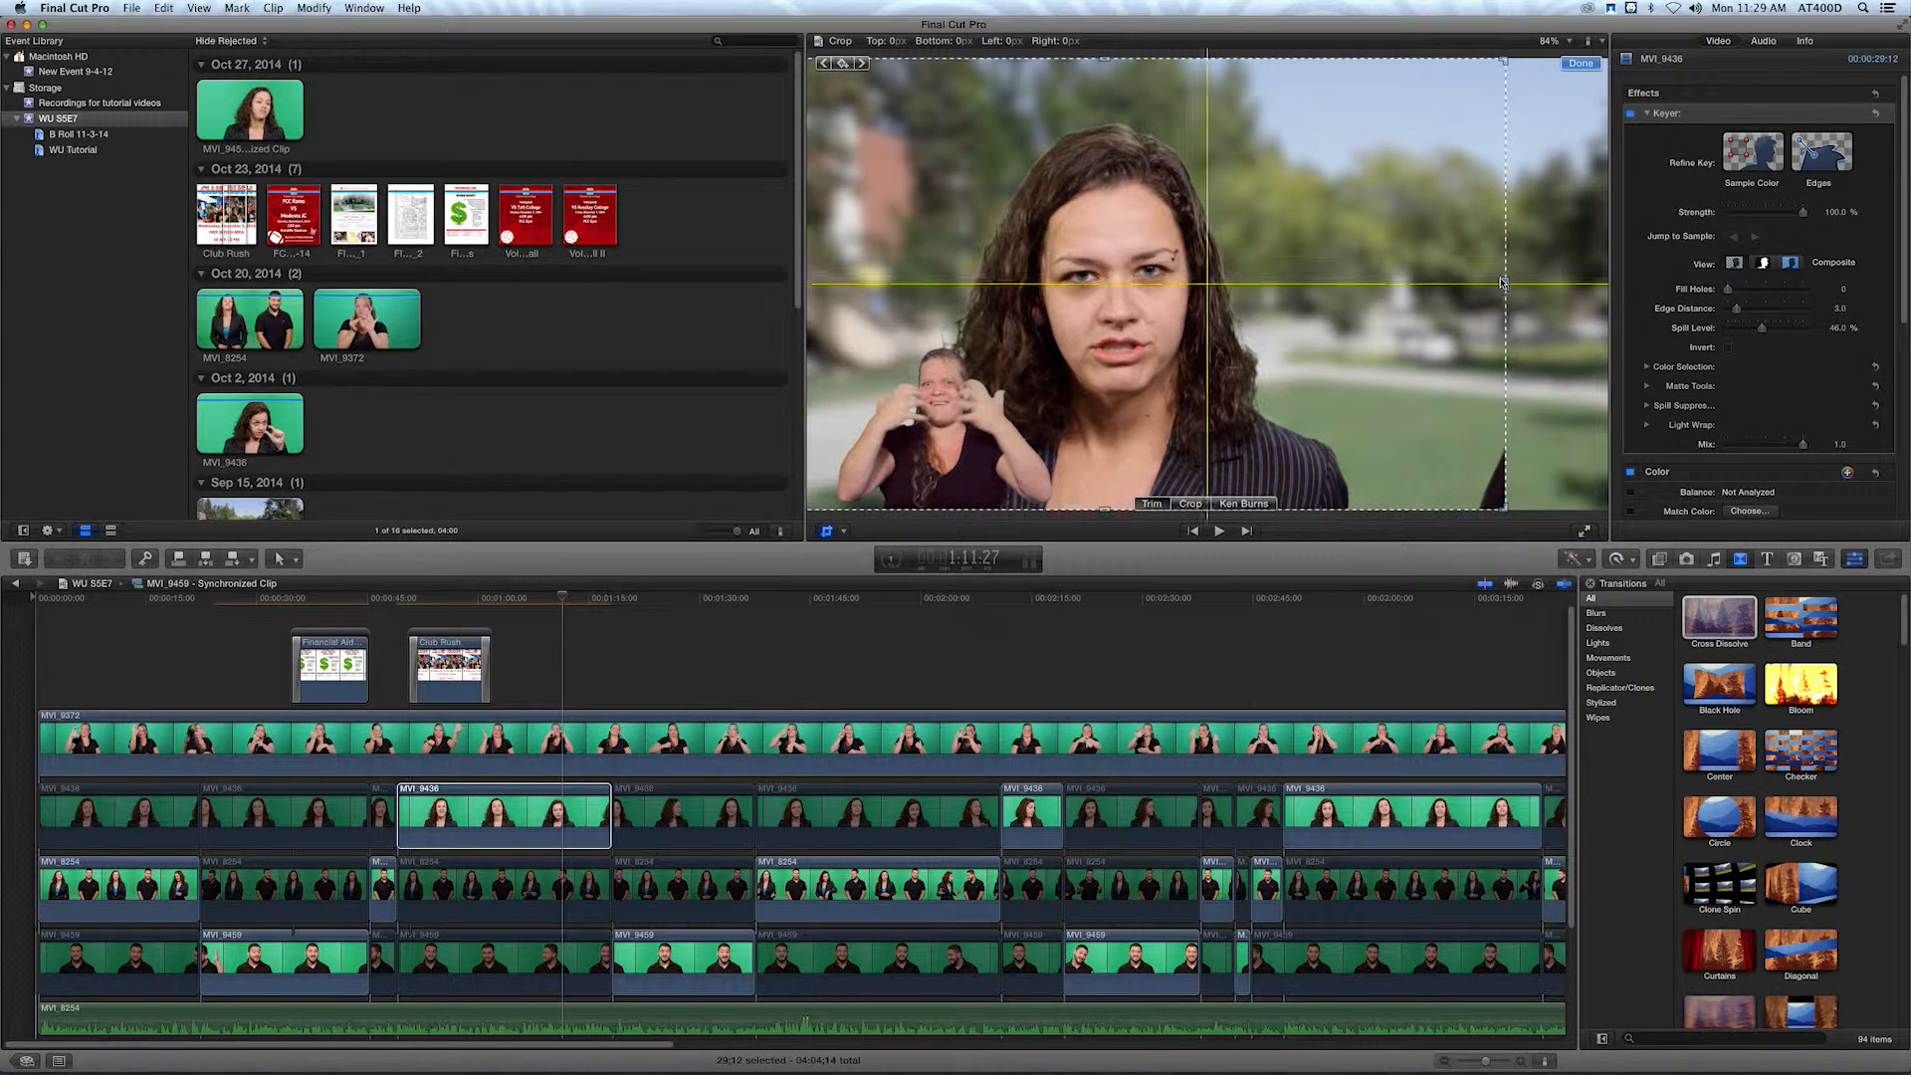
left_click(1177, 506)
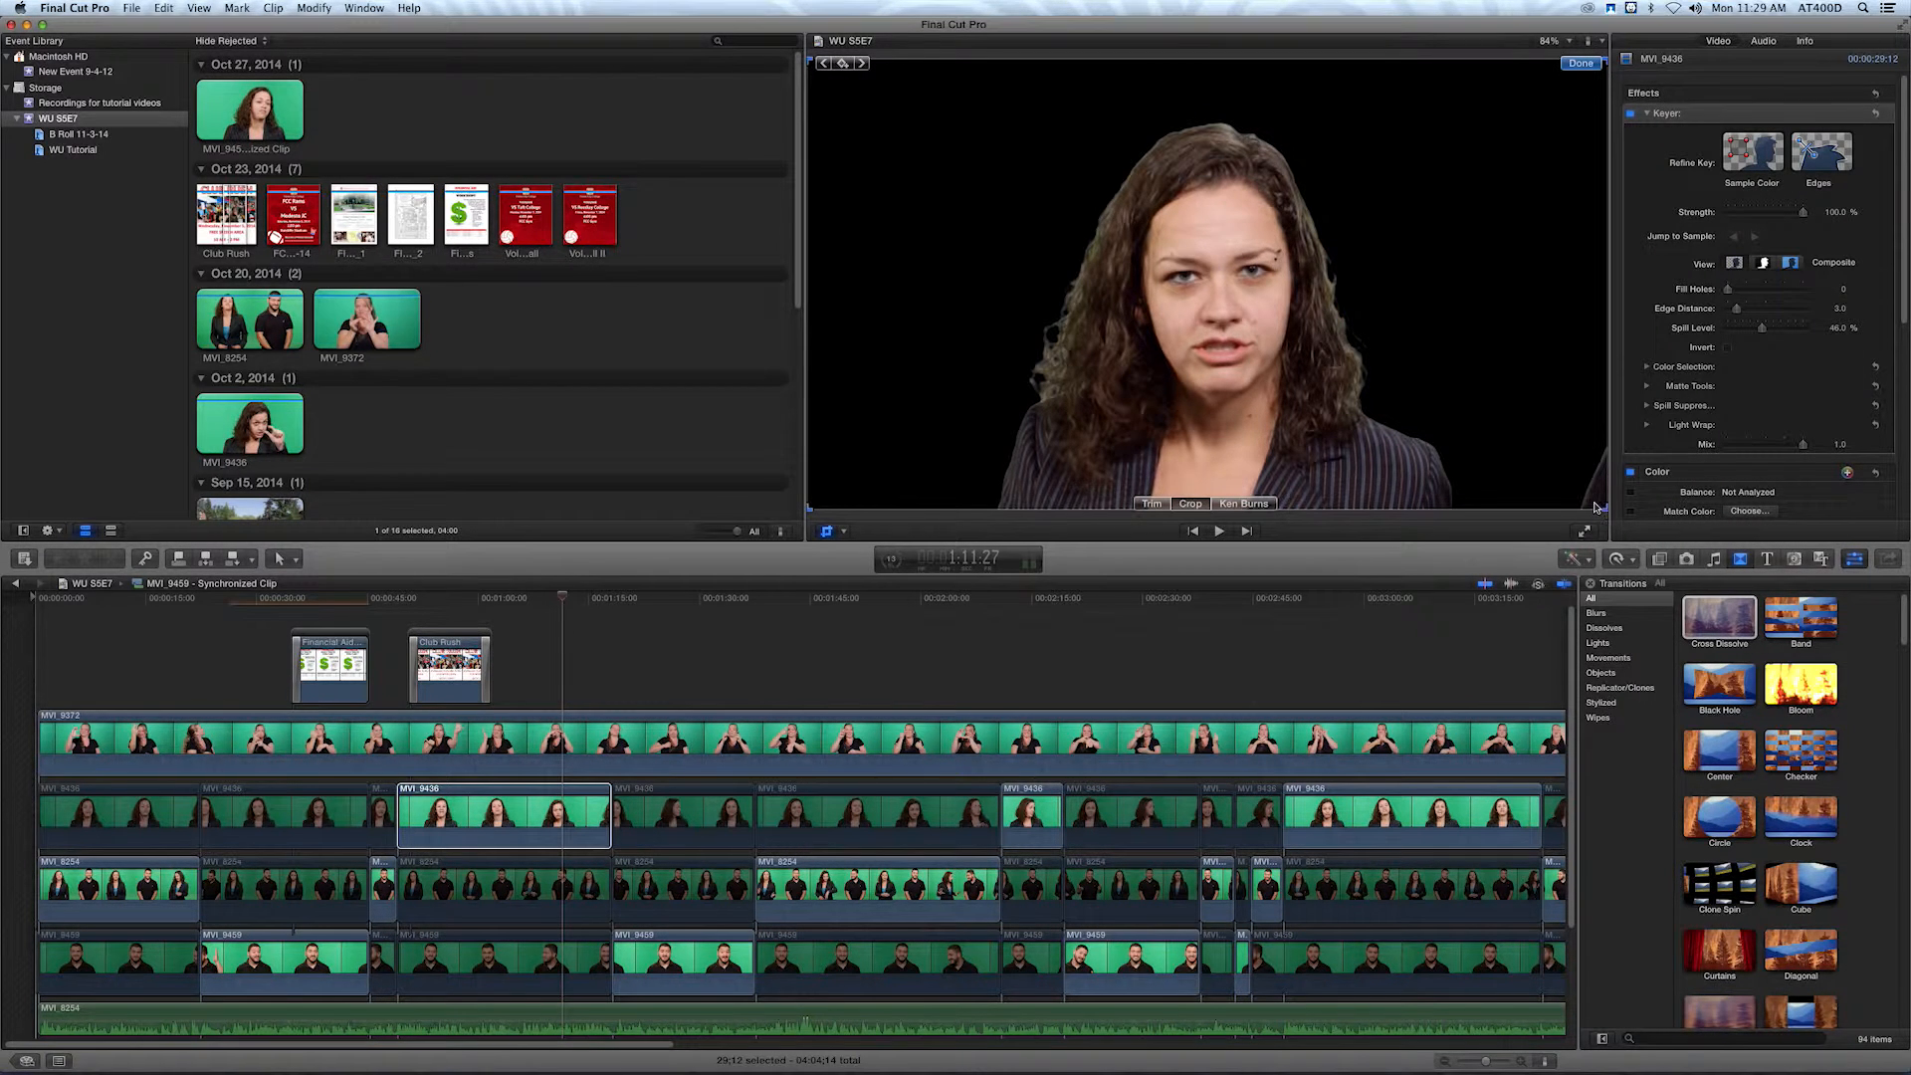
key("super+z")
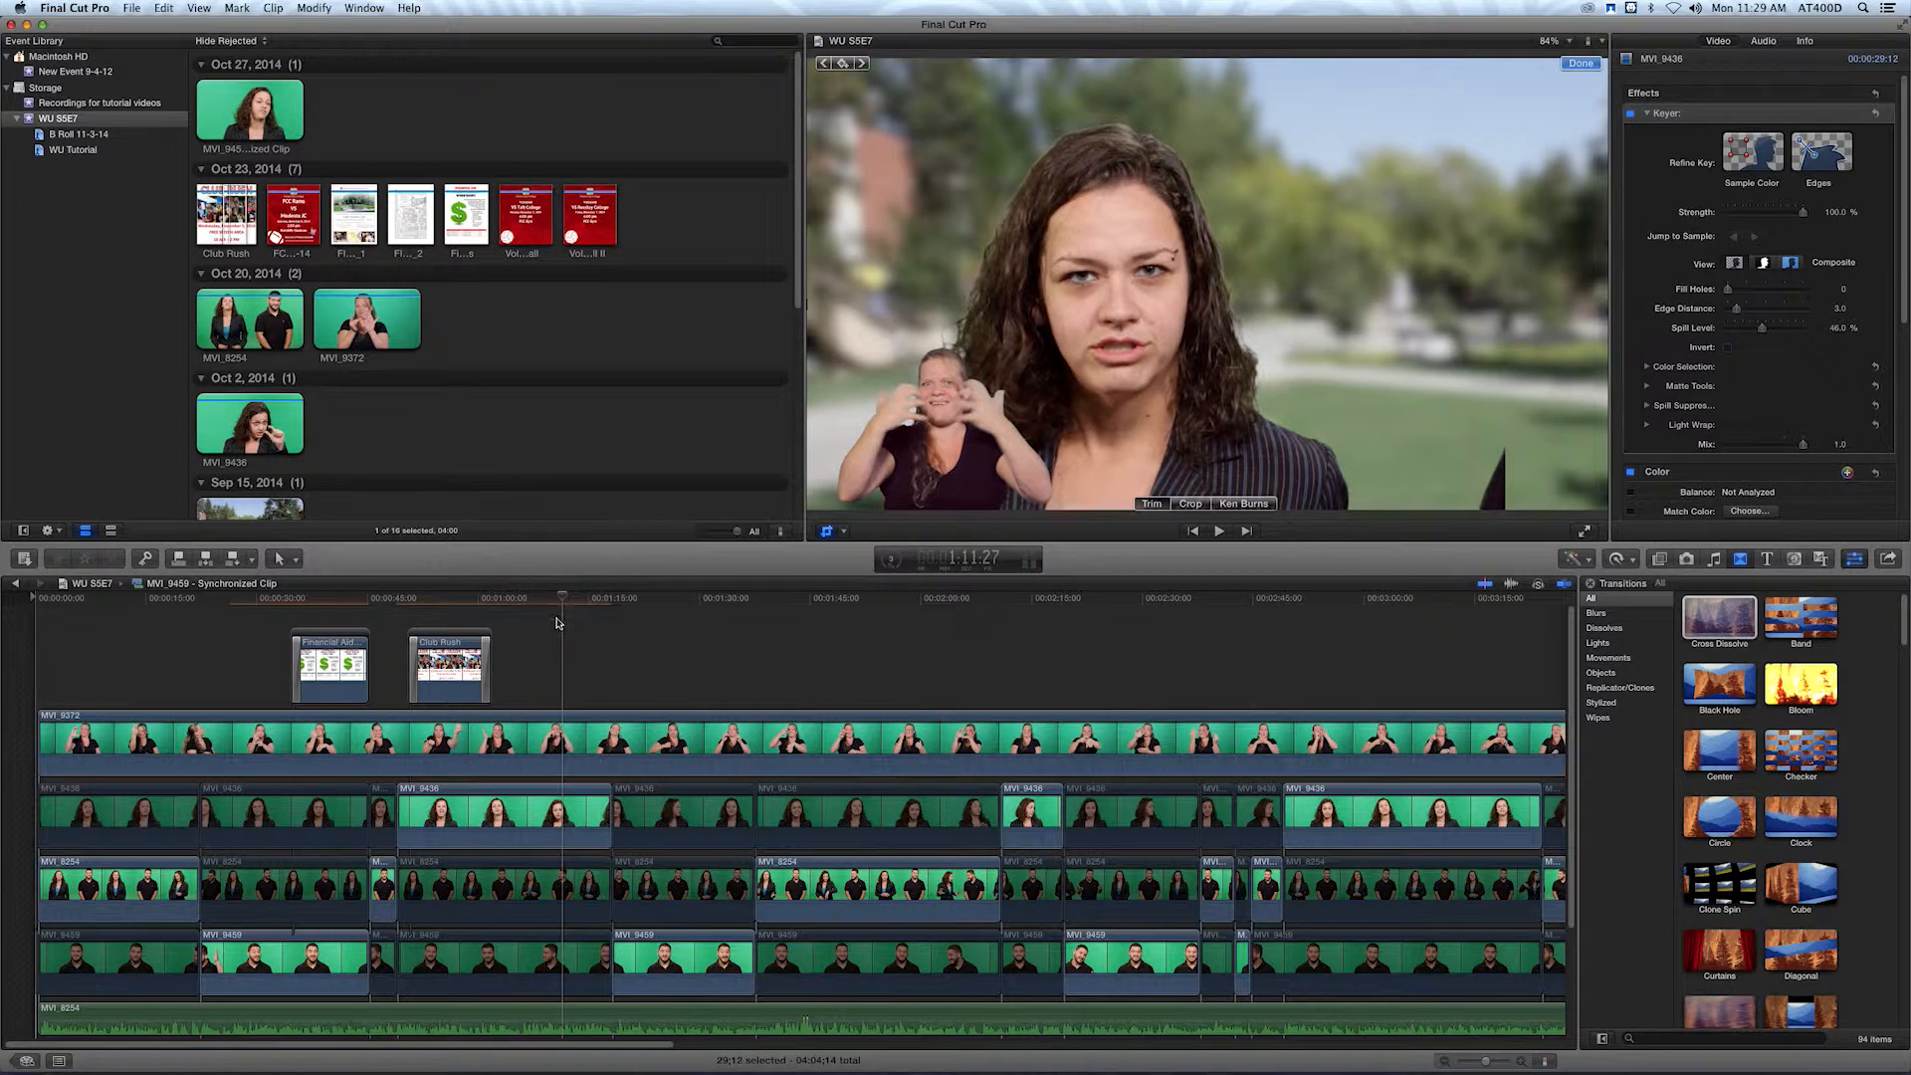
key("super+z")
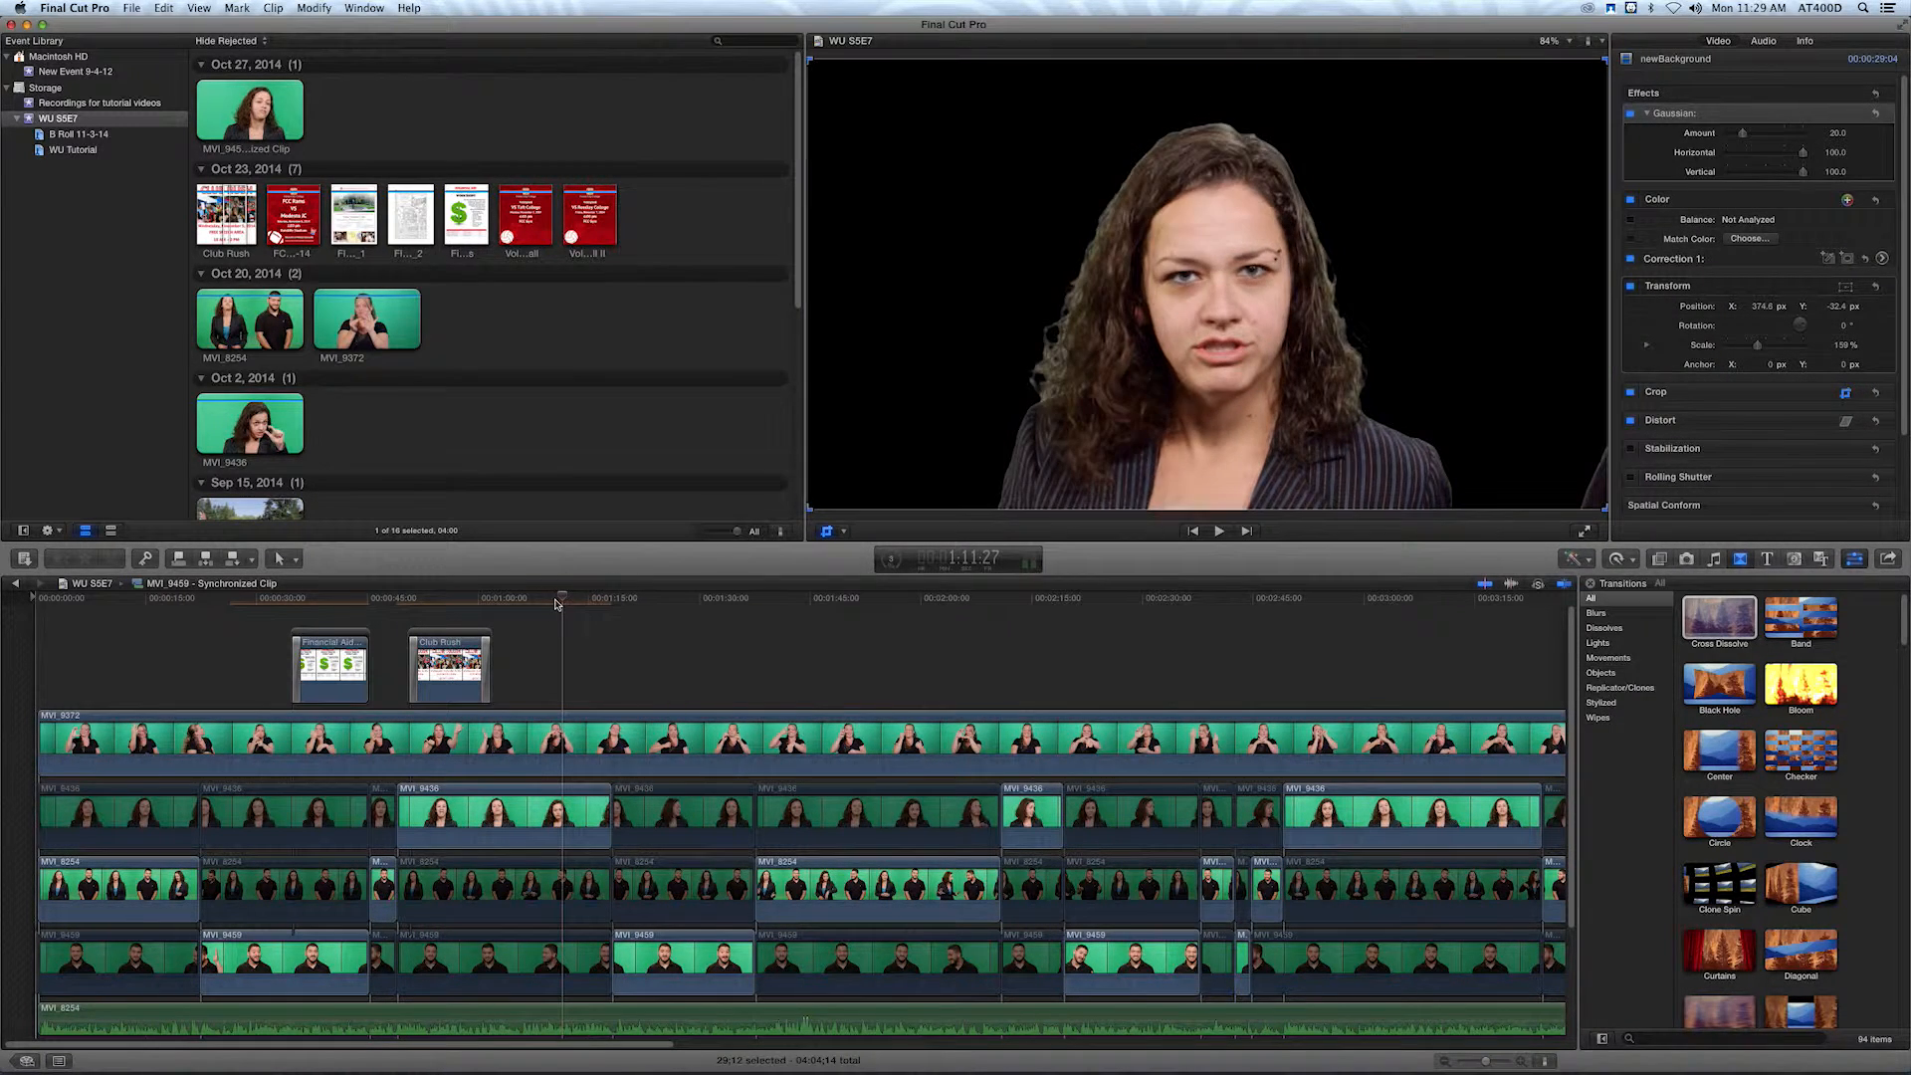
left_click(1590, 506)
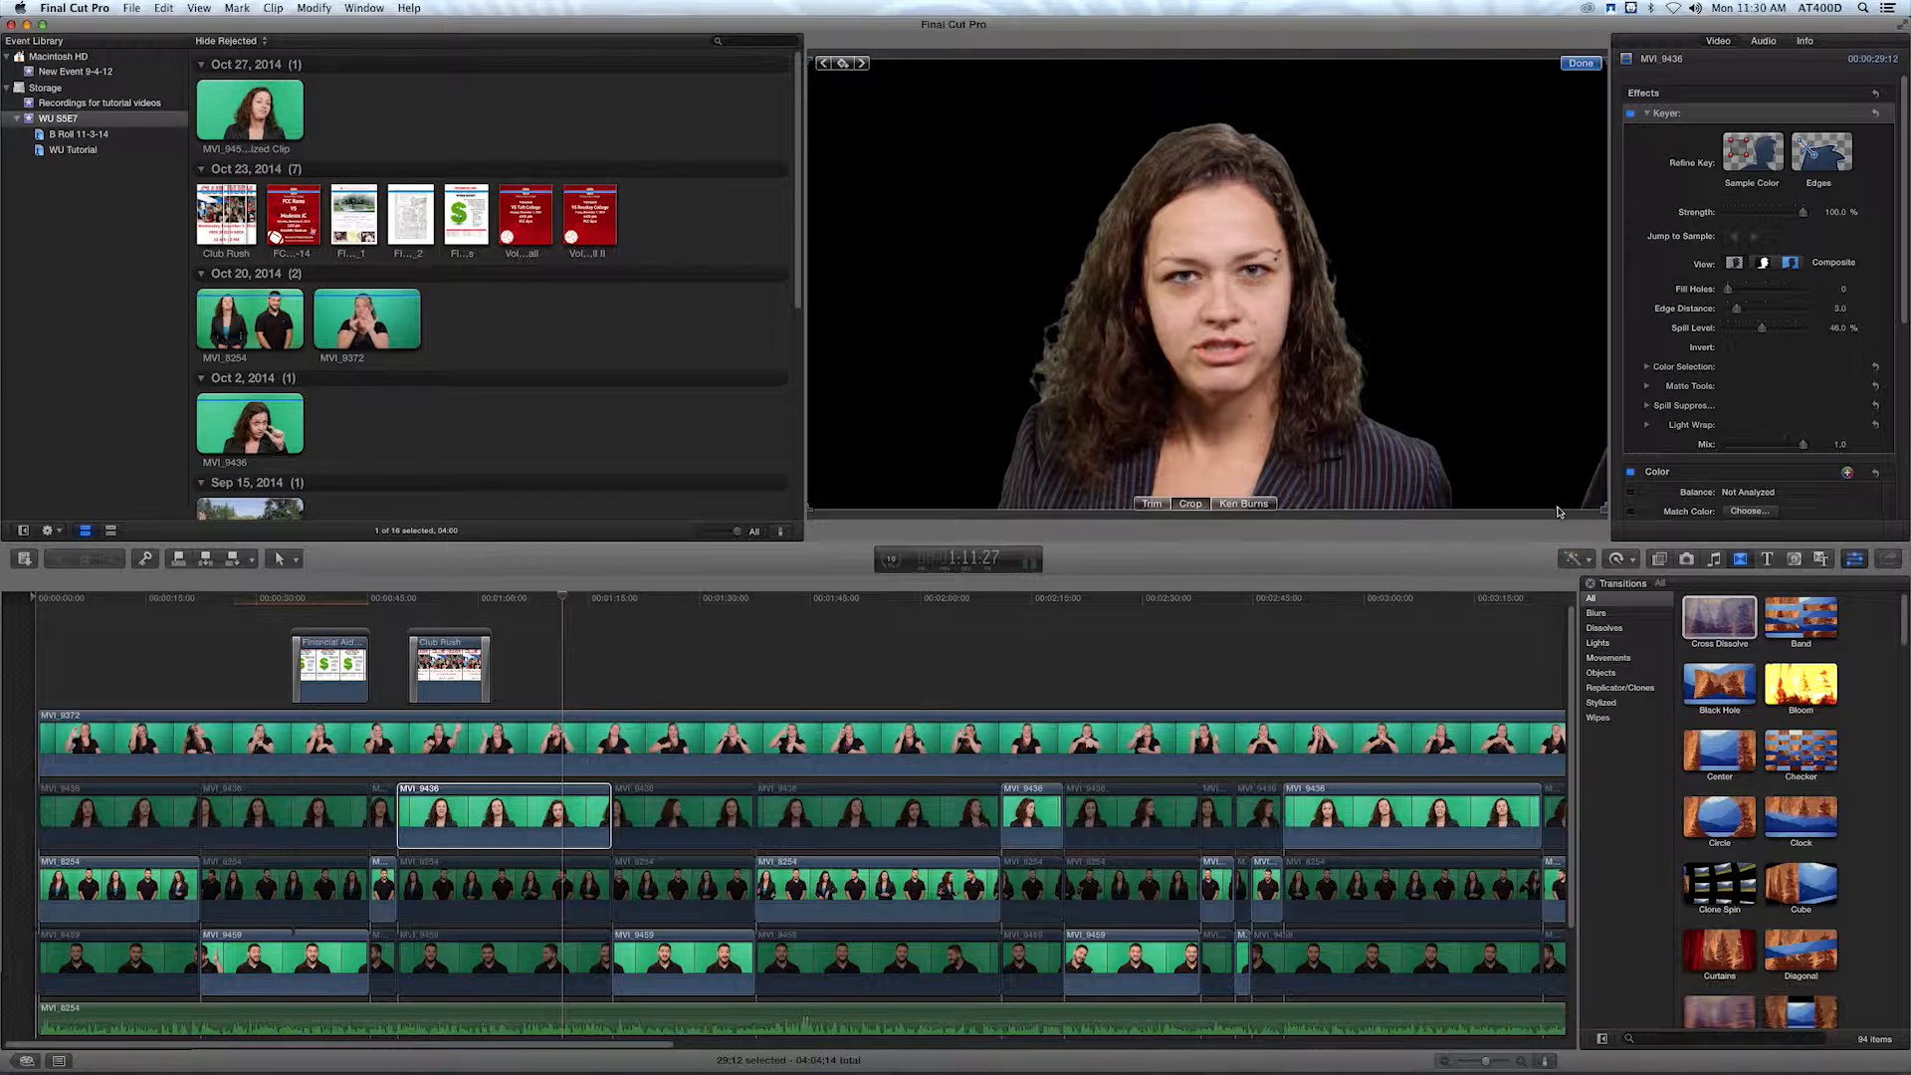
left_click_drag(1570, 504, 1609, 535)
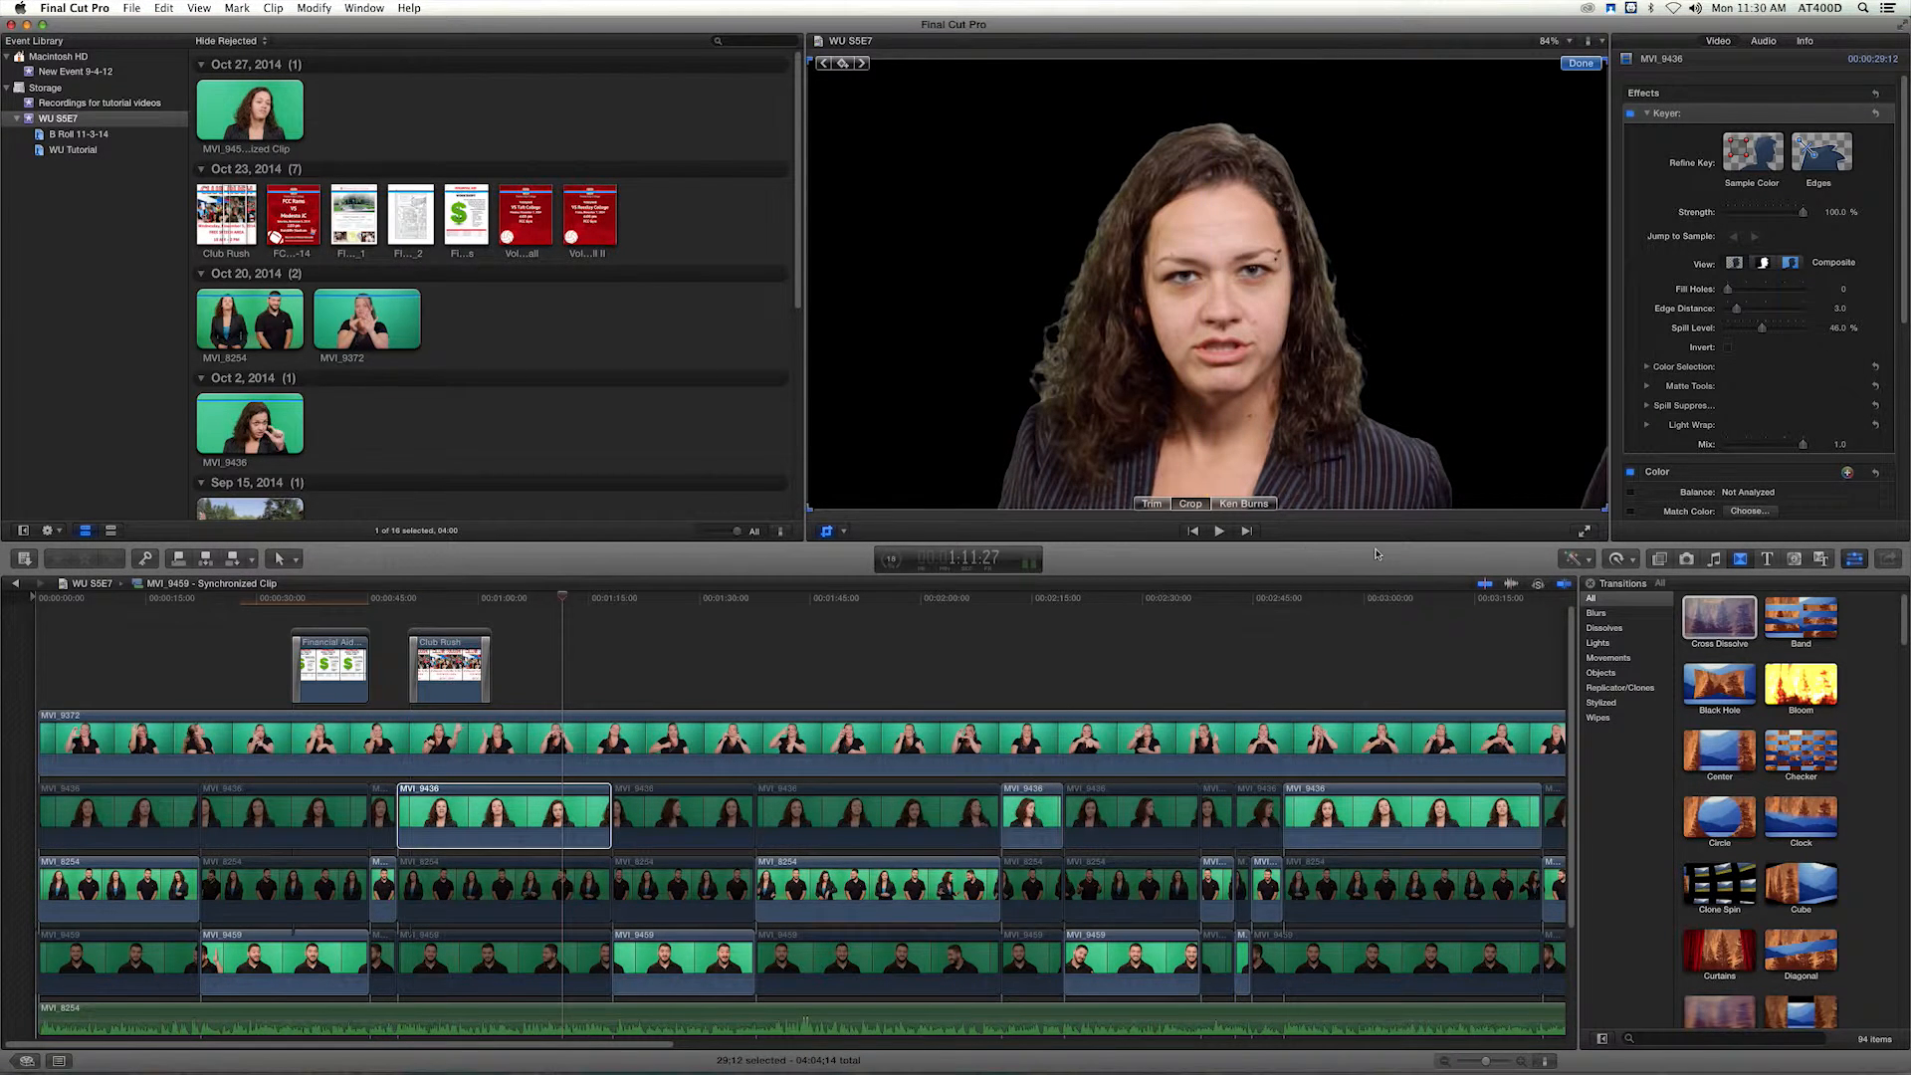
Trim the right edge of the woman's close-up inward past the dark shape and review the clip up to 1:14:42.
left_click(1152, 504)
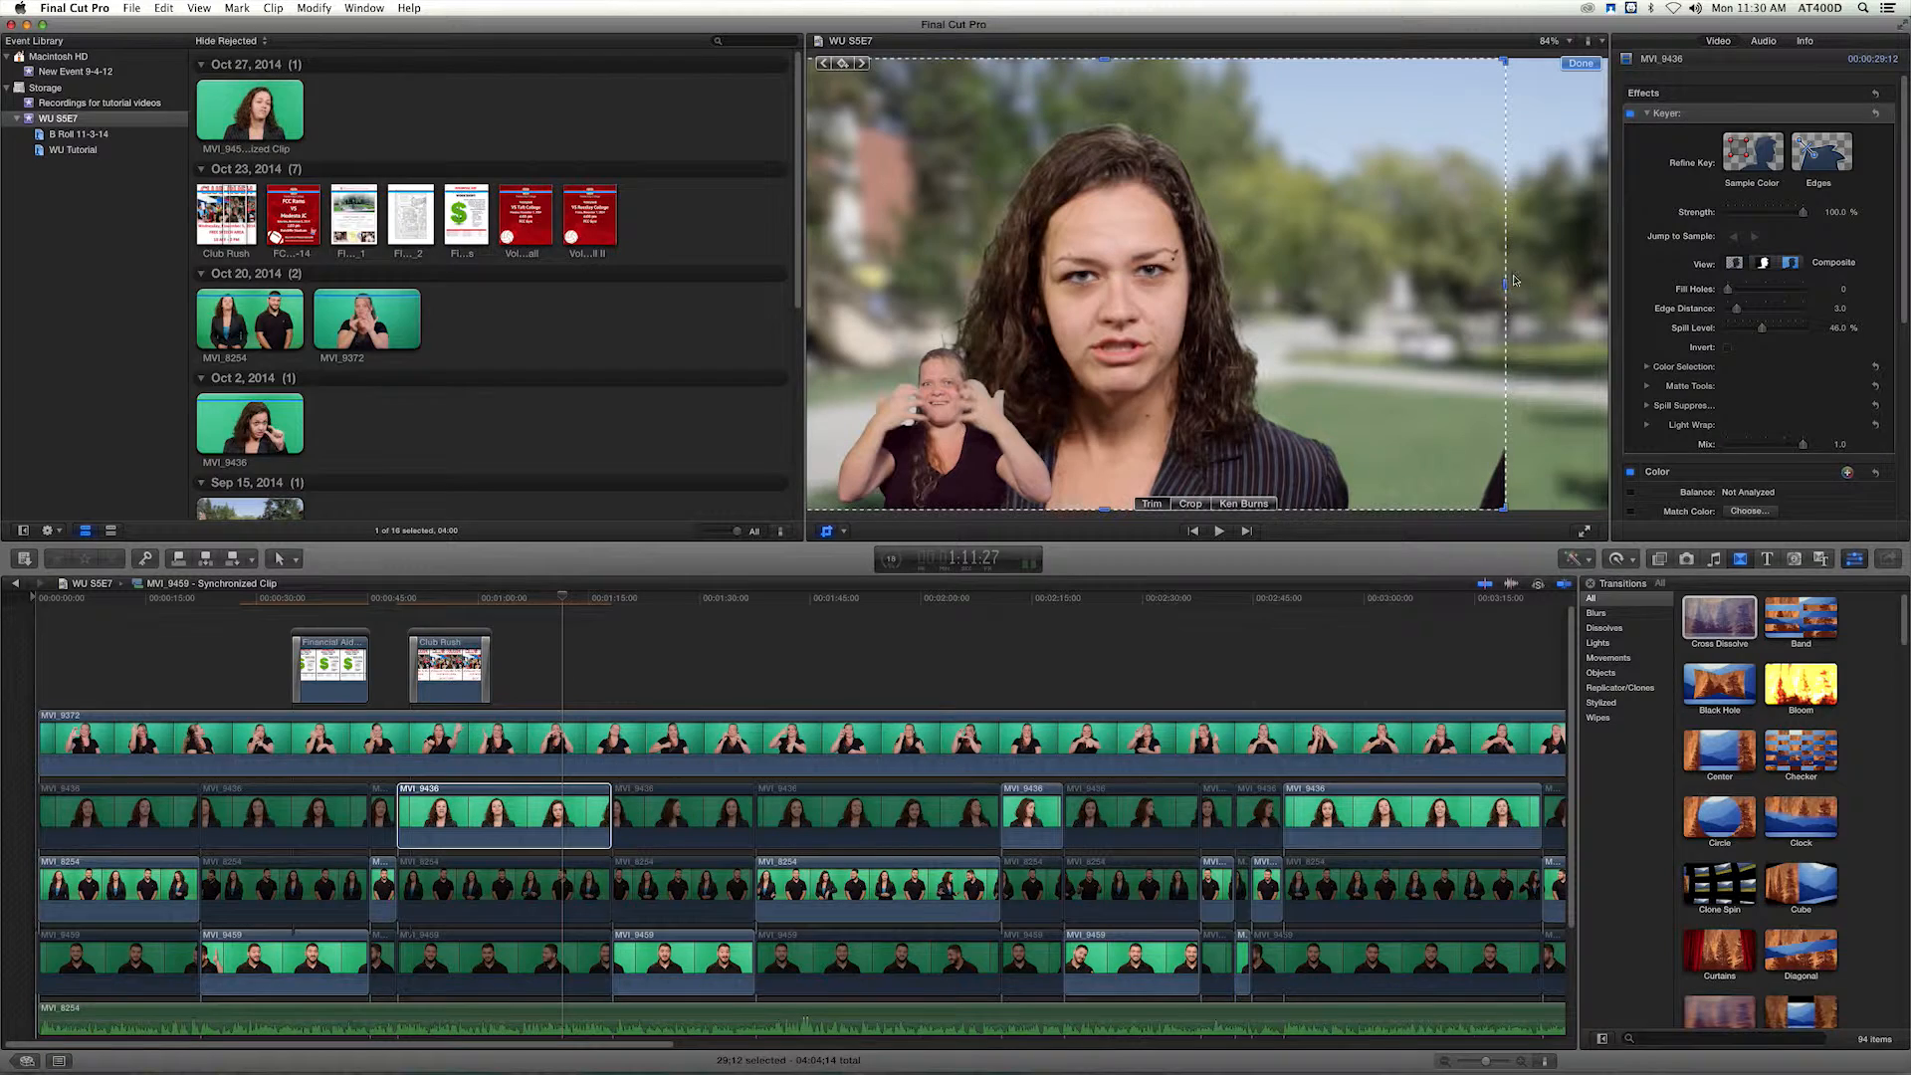
left_click_drag(1505, 287, 1461, 288)
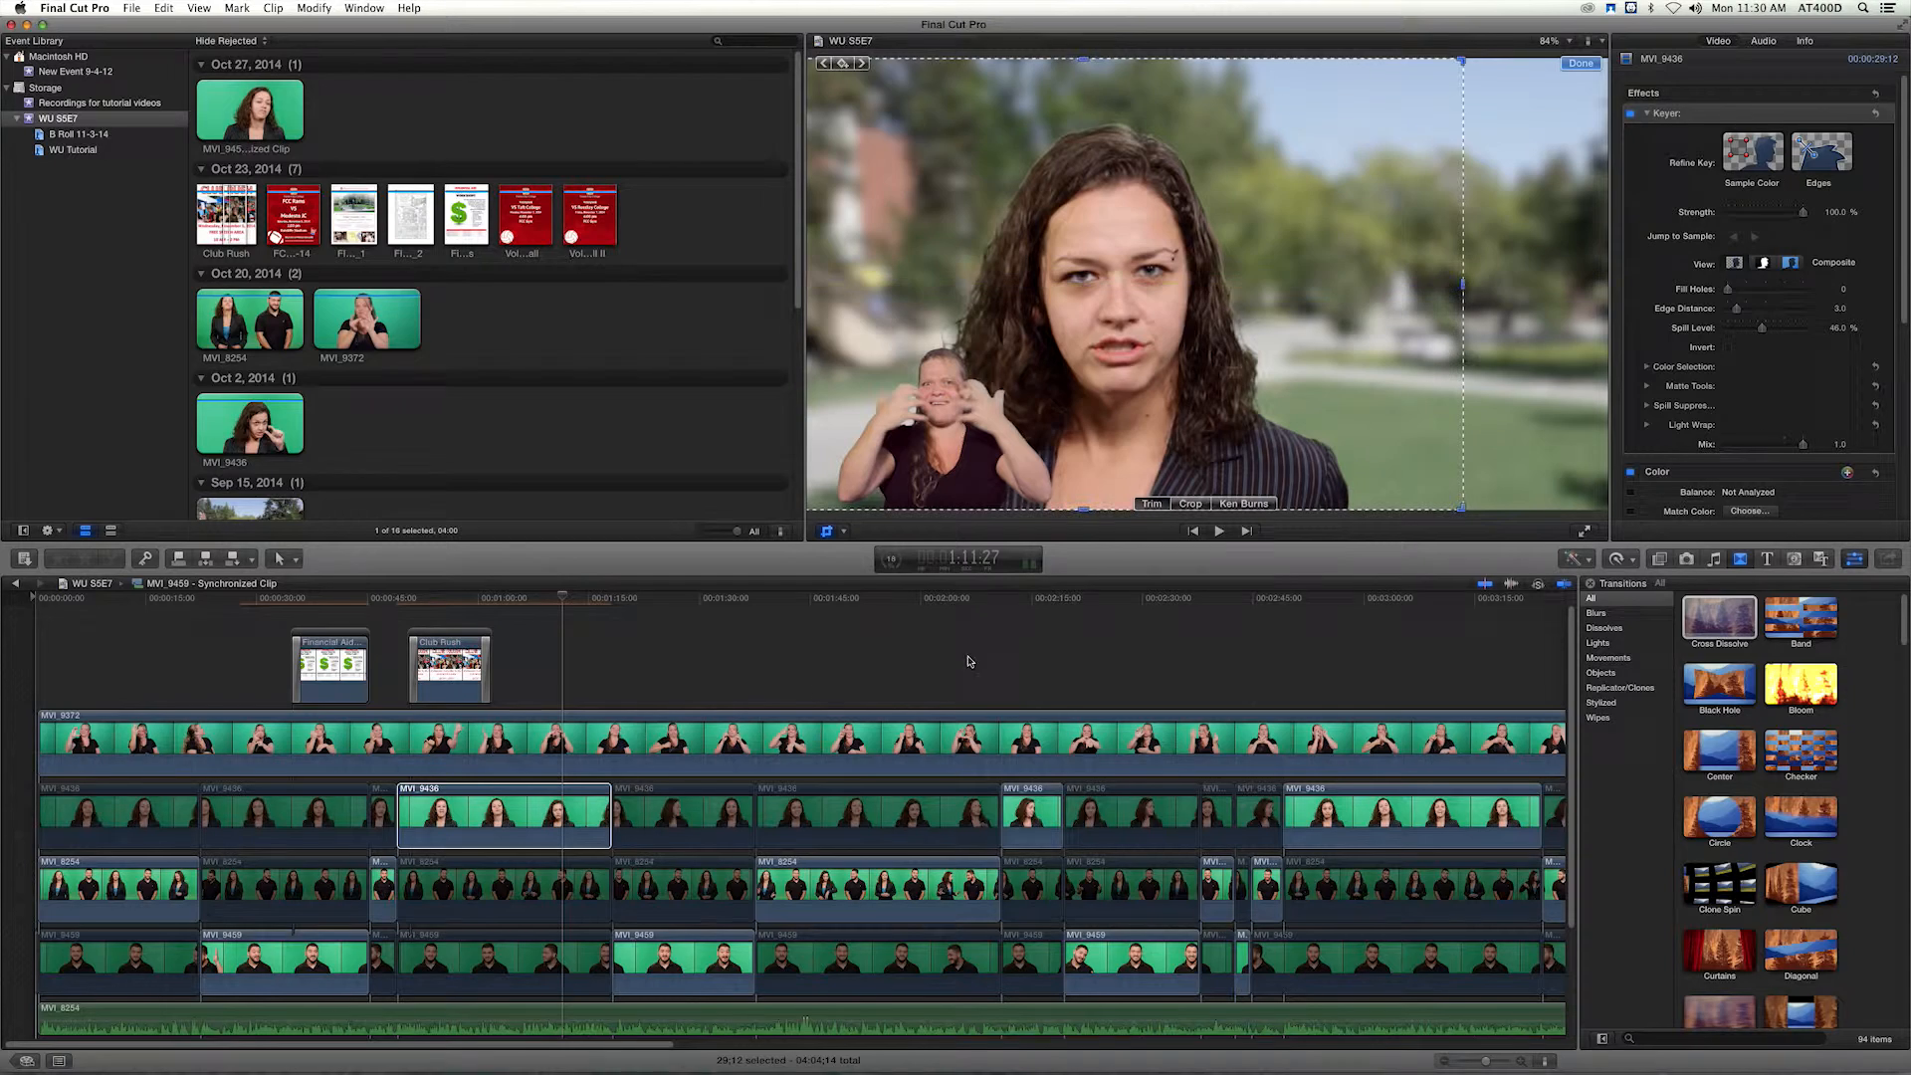
left_click(553, 599)
left_click_drag(543, 604, 586, 669)
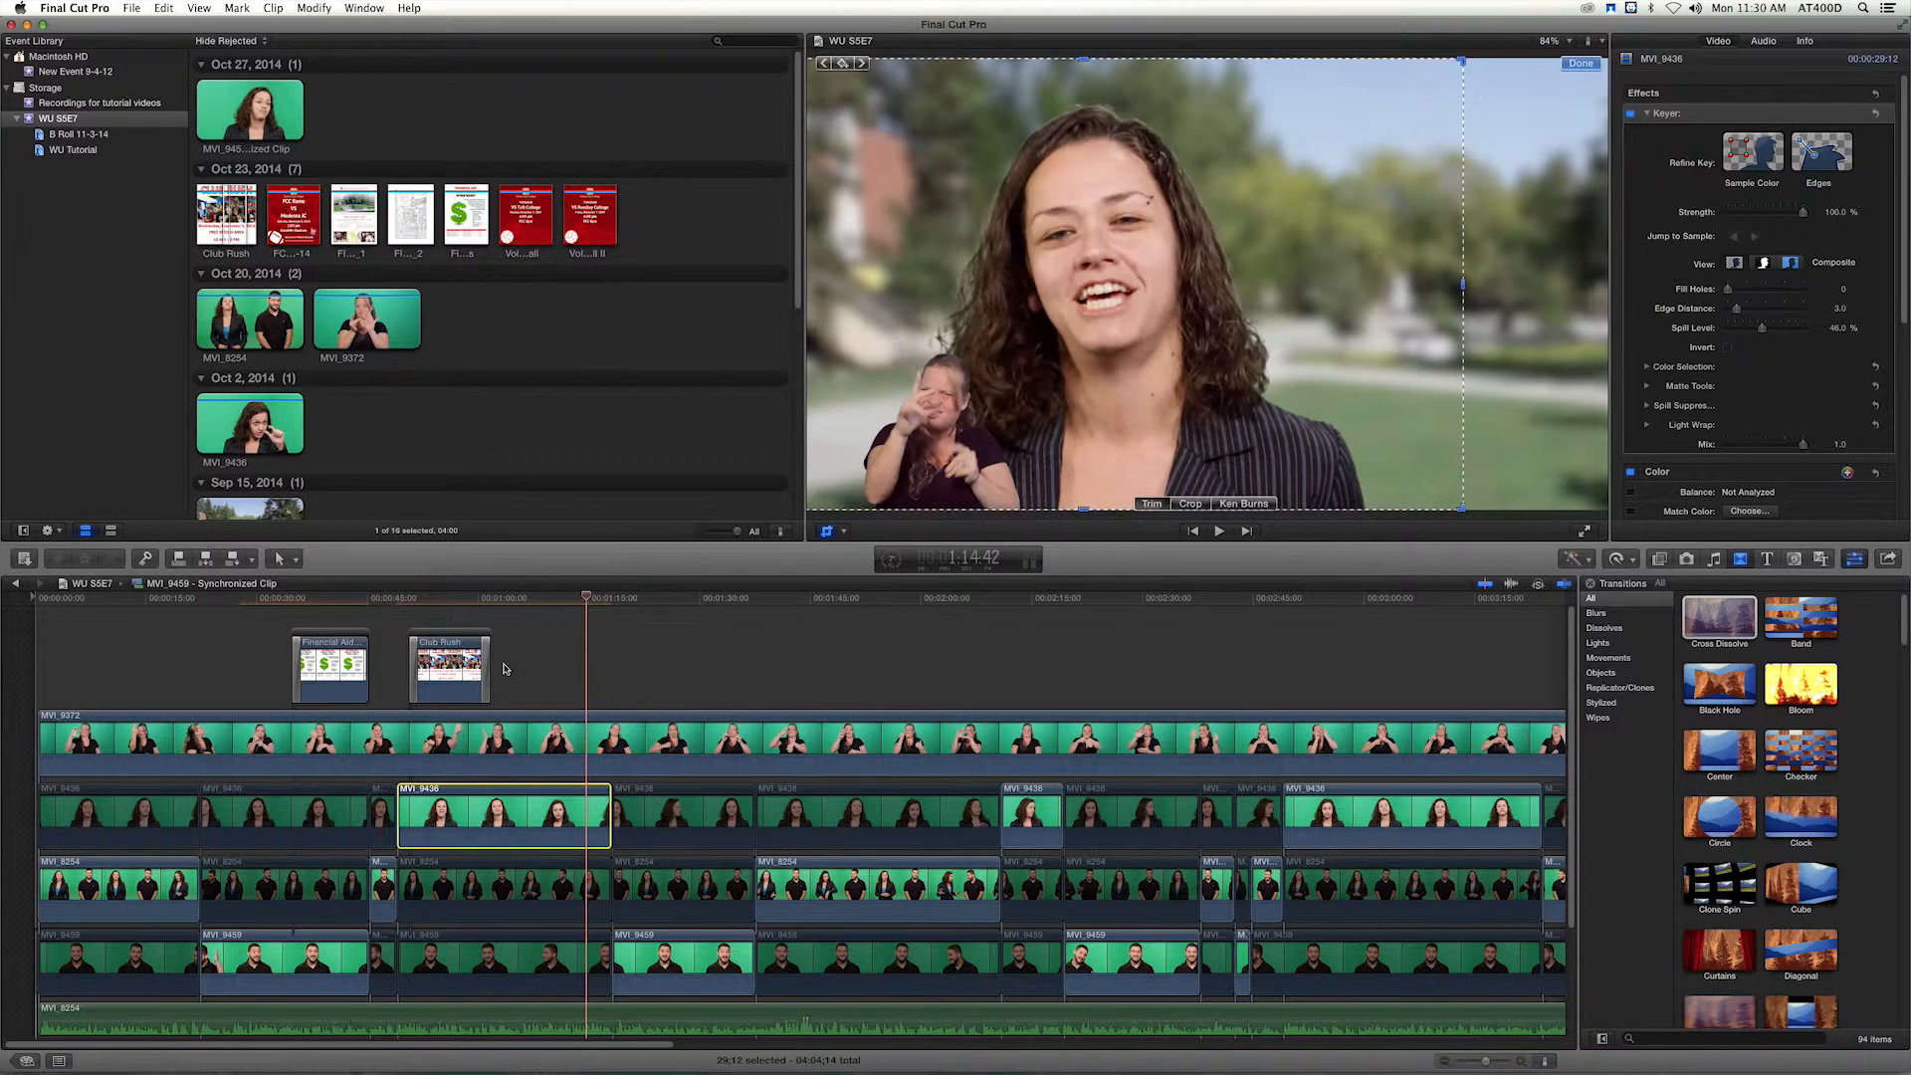
Remove the Club Rush clip's ending Cross Dissolve, extend the clip to 27:25 up to the end of the woman's close-up, and play the cut.
left_click(488, 666)
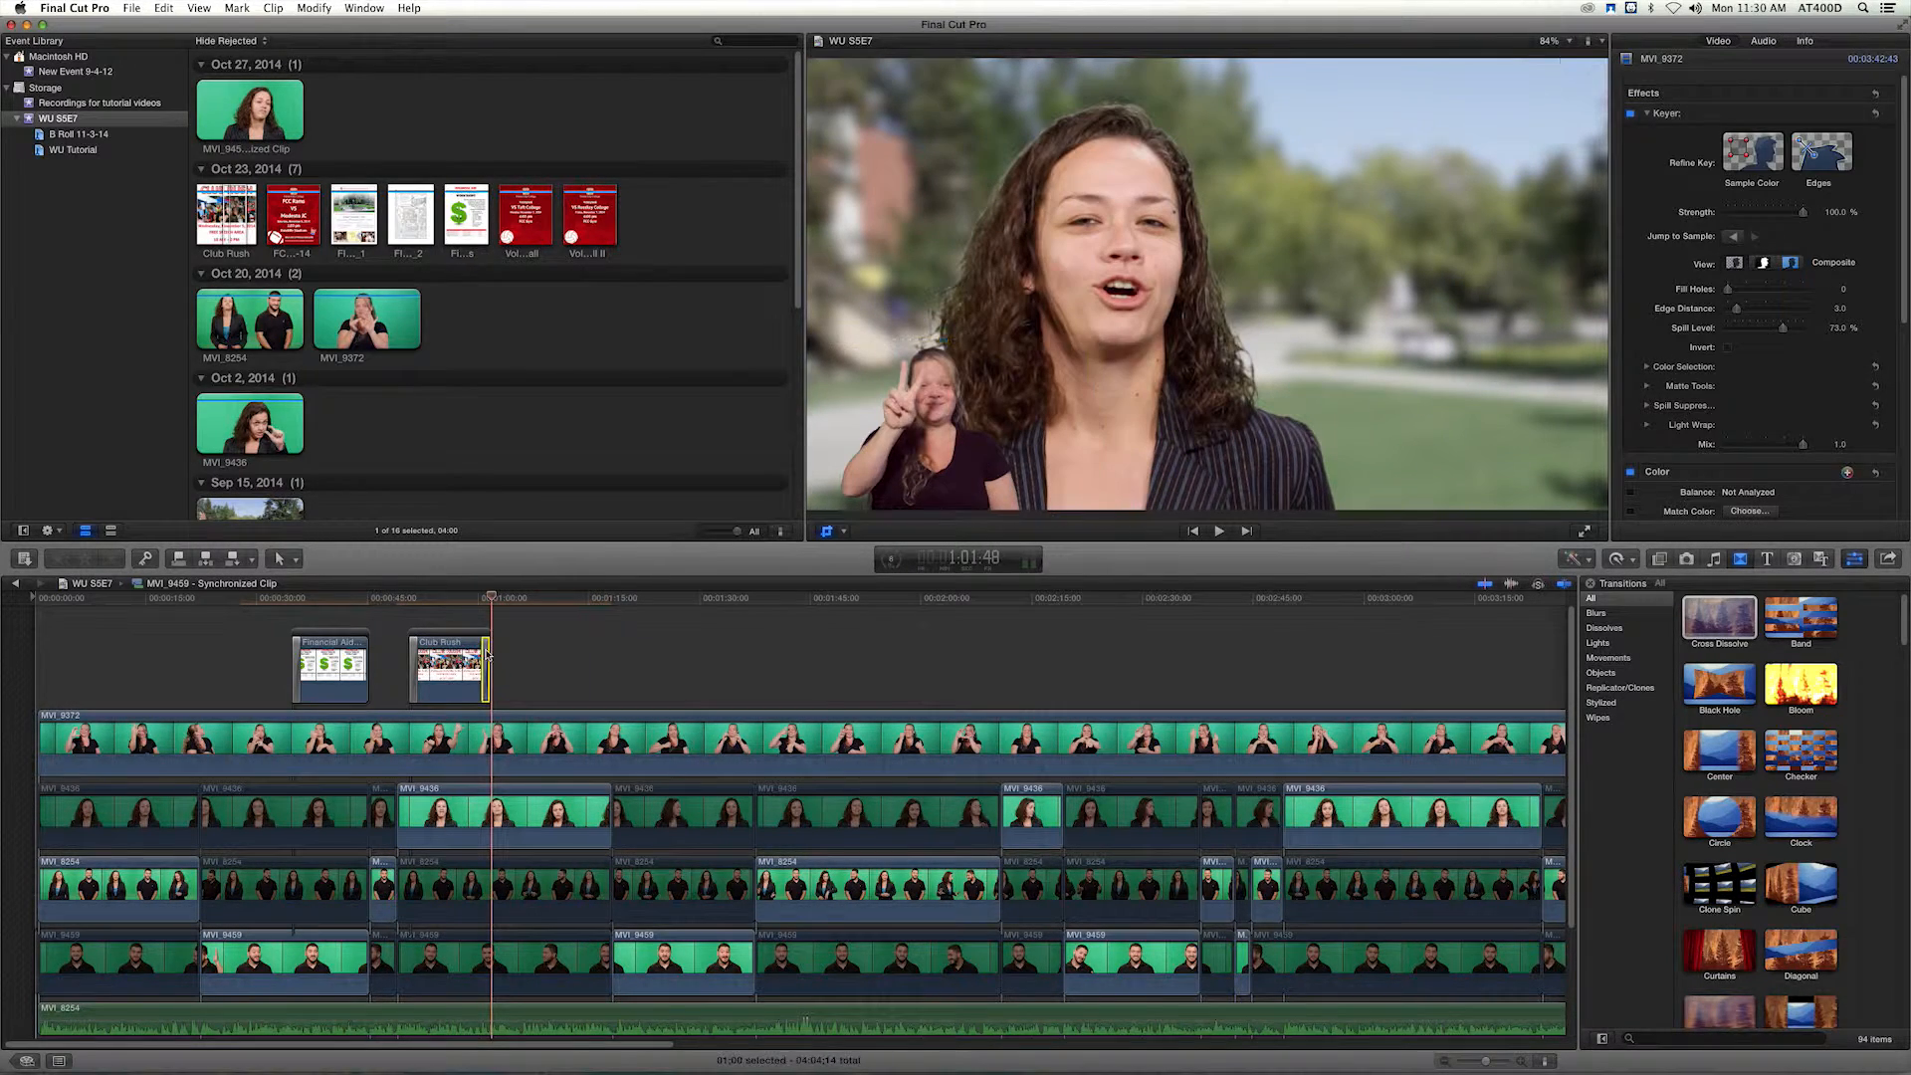
key("Delete")
left_click_drag(483, 665, 604, 665)
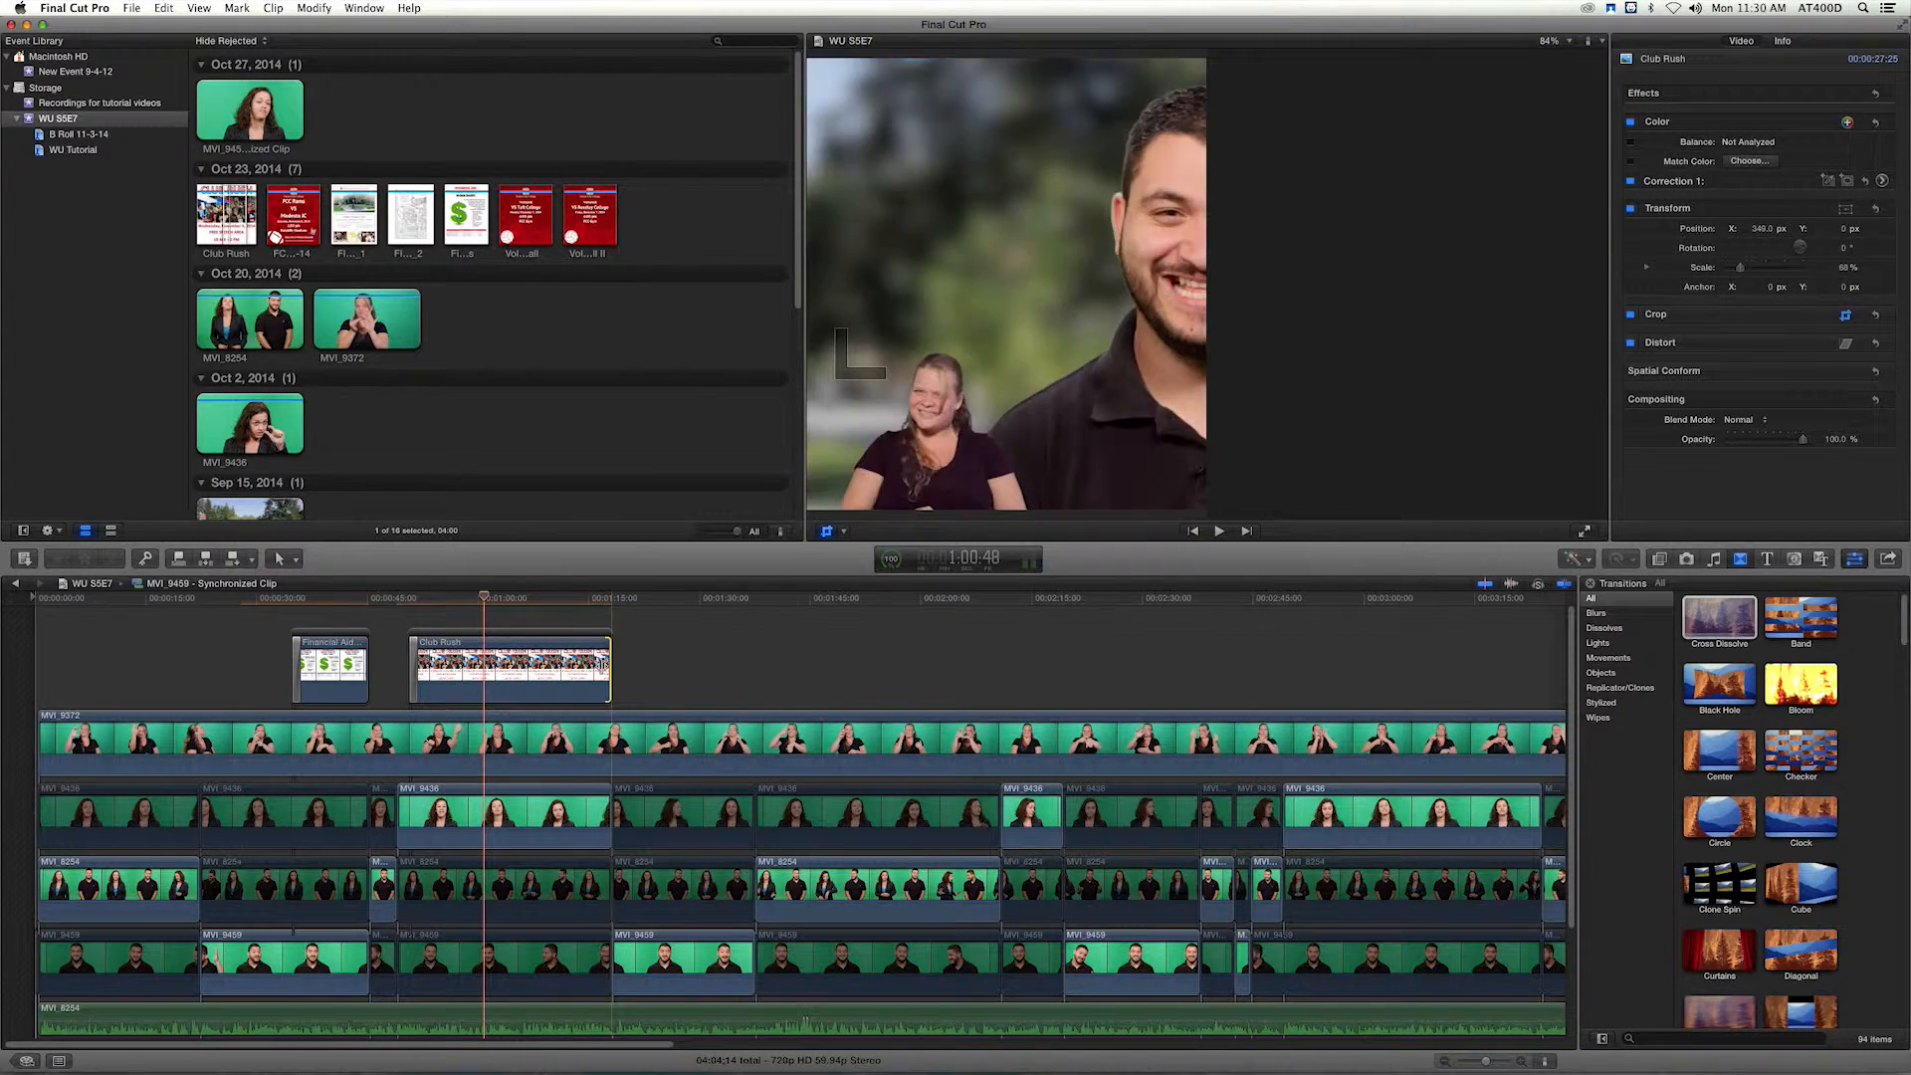
left_click(602, 599)
key("space")
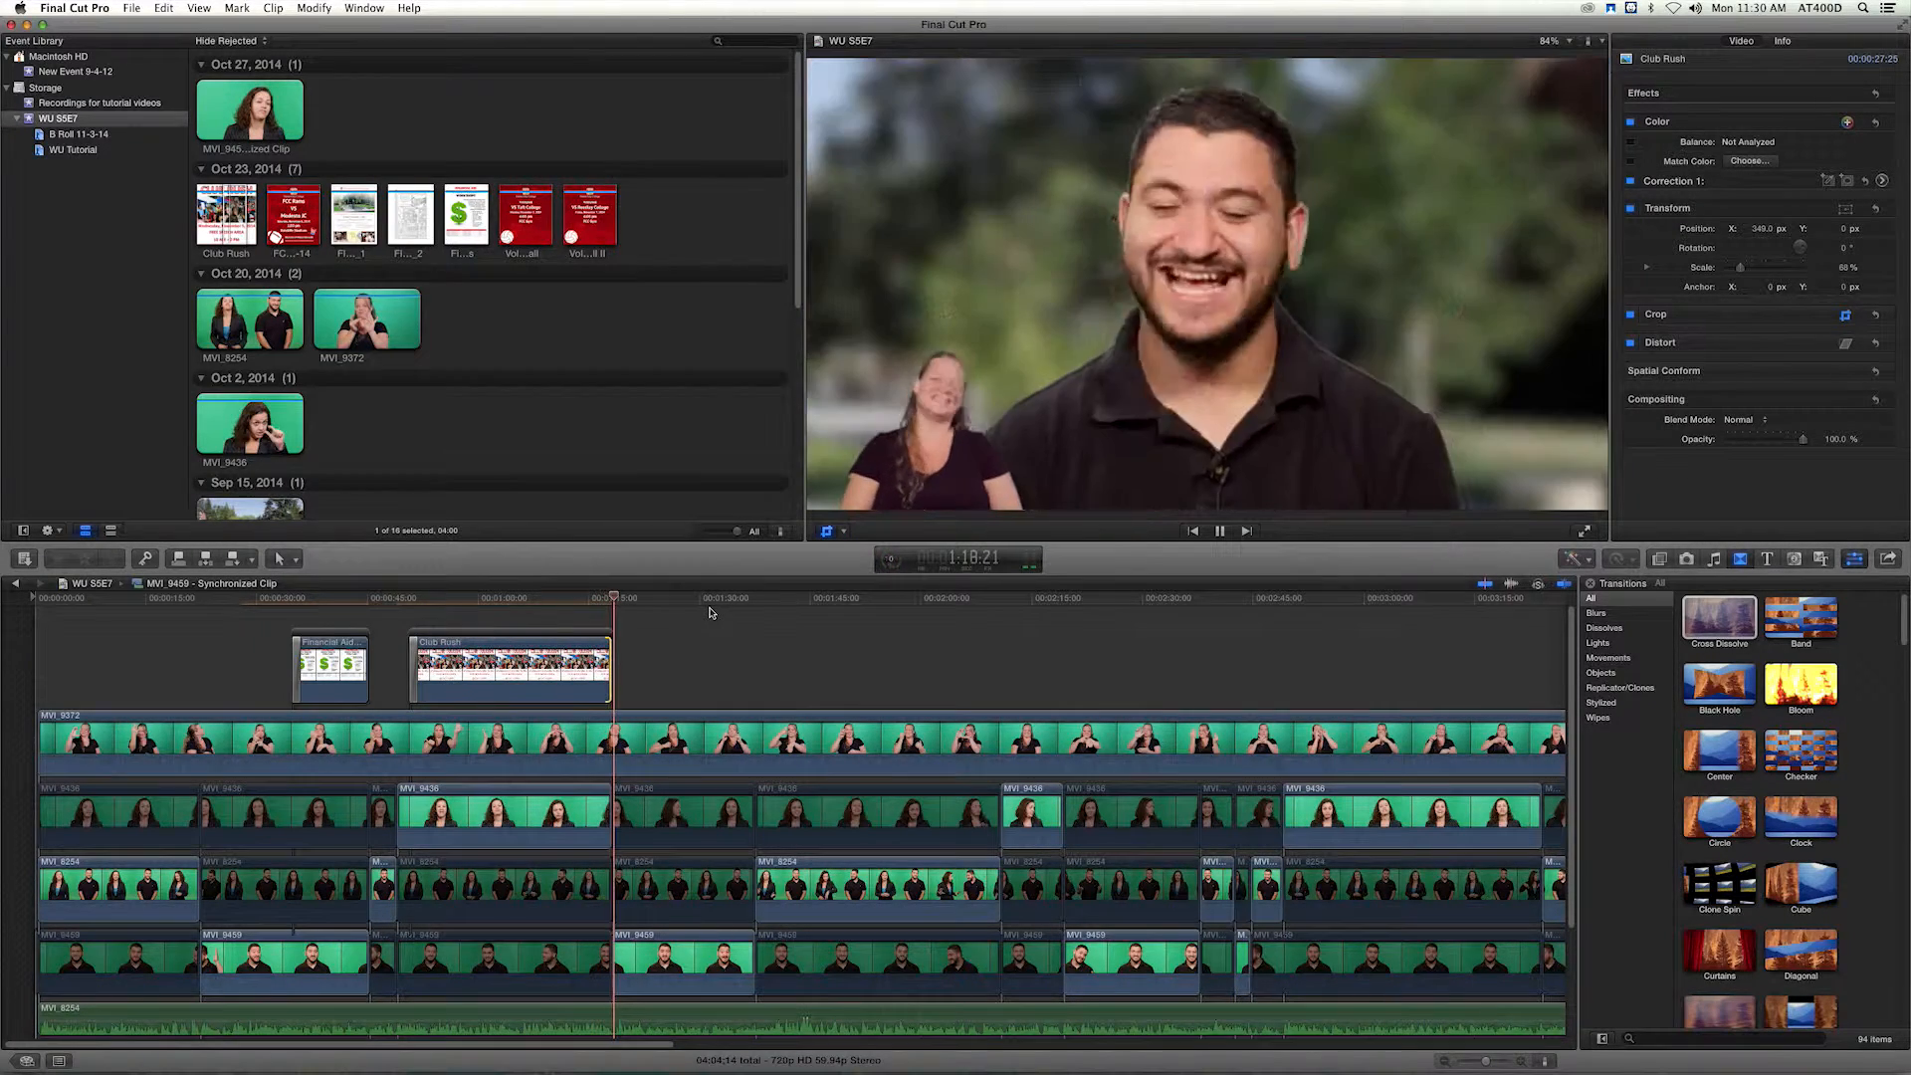
key("space")
Copy the man presenter's first long close-up clip and select his close-up that follows the Club Rush segment.
left_click(336, 950)
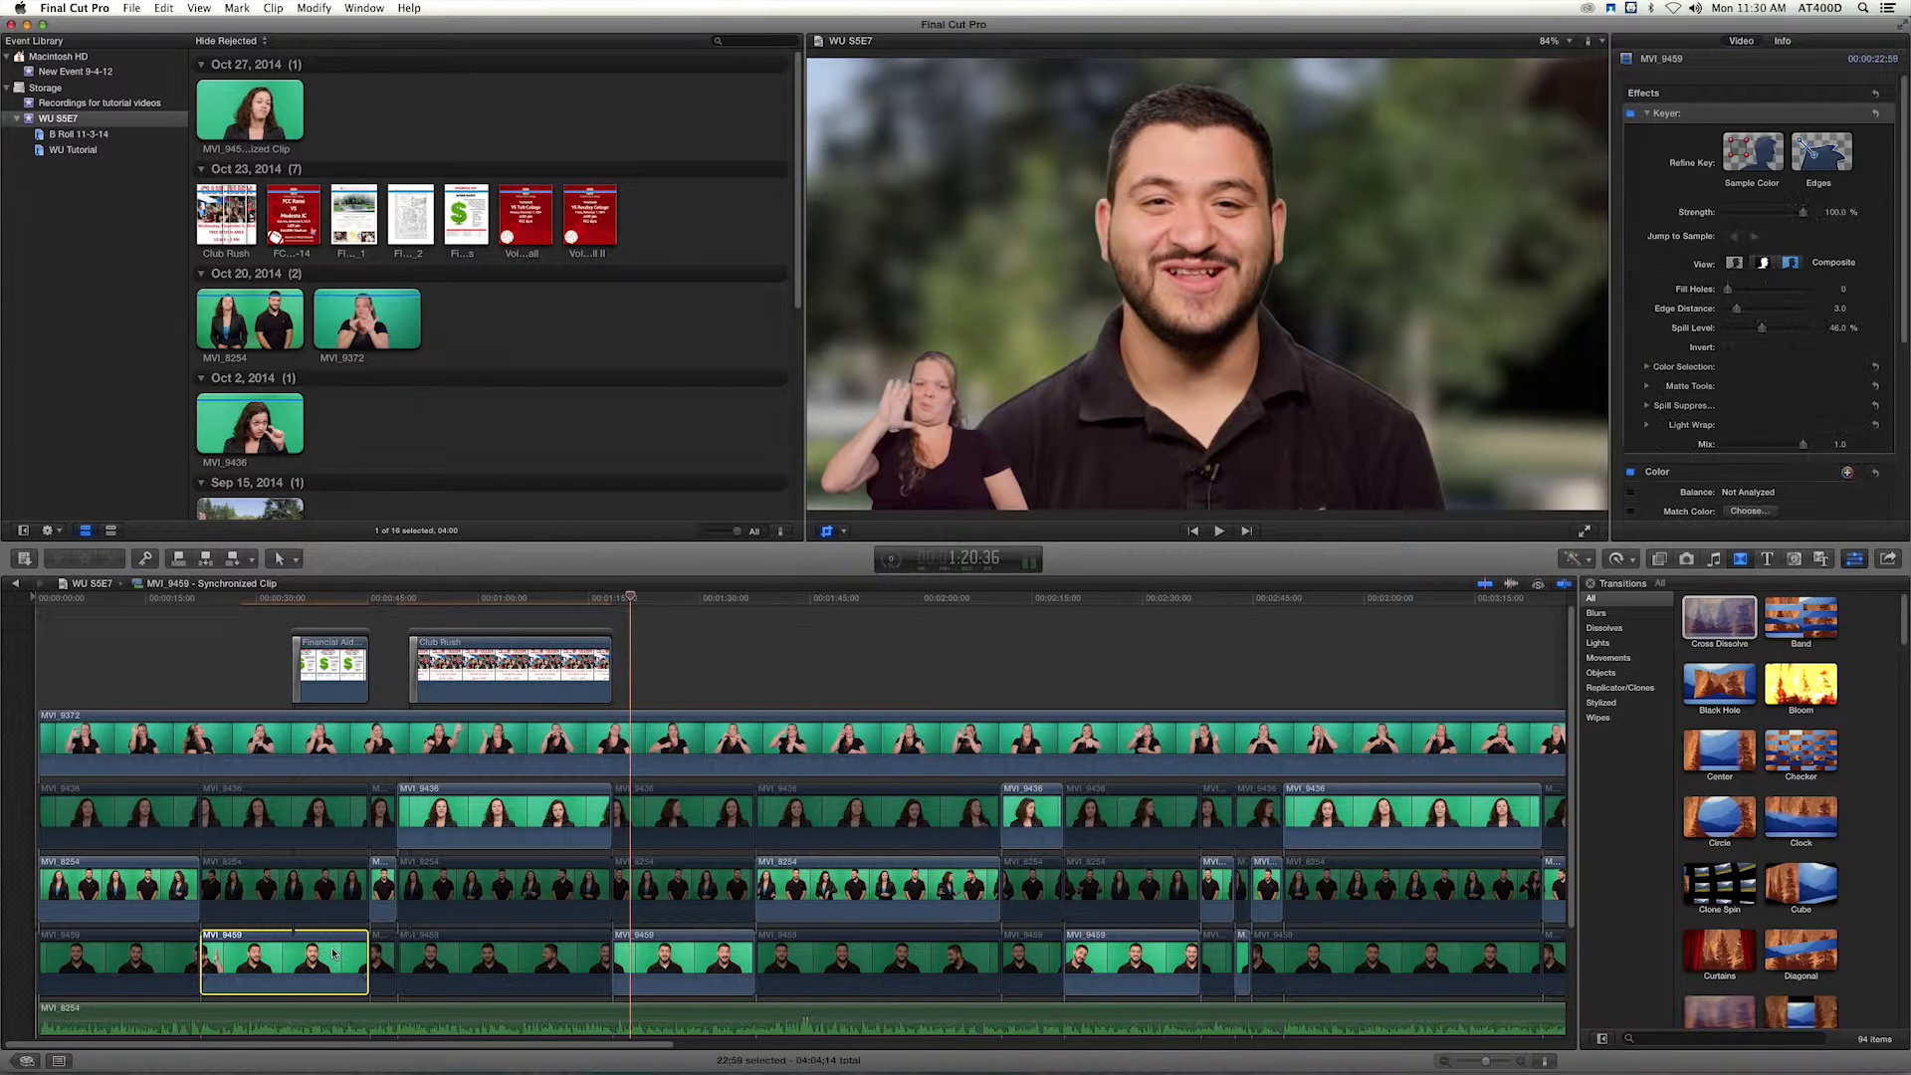
key("shift+c")
left_click(658, 963)
left_click(199, 8)
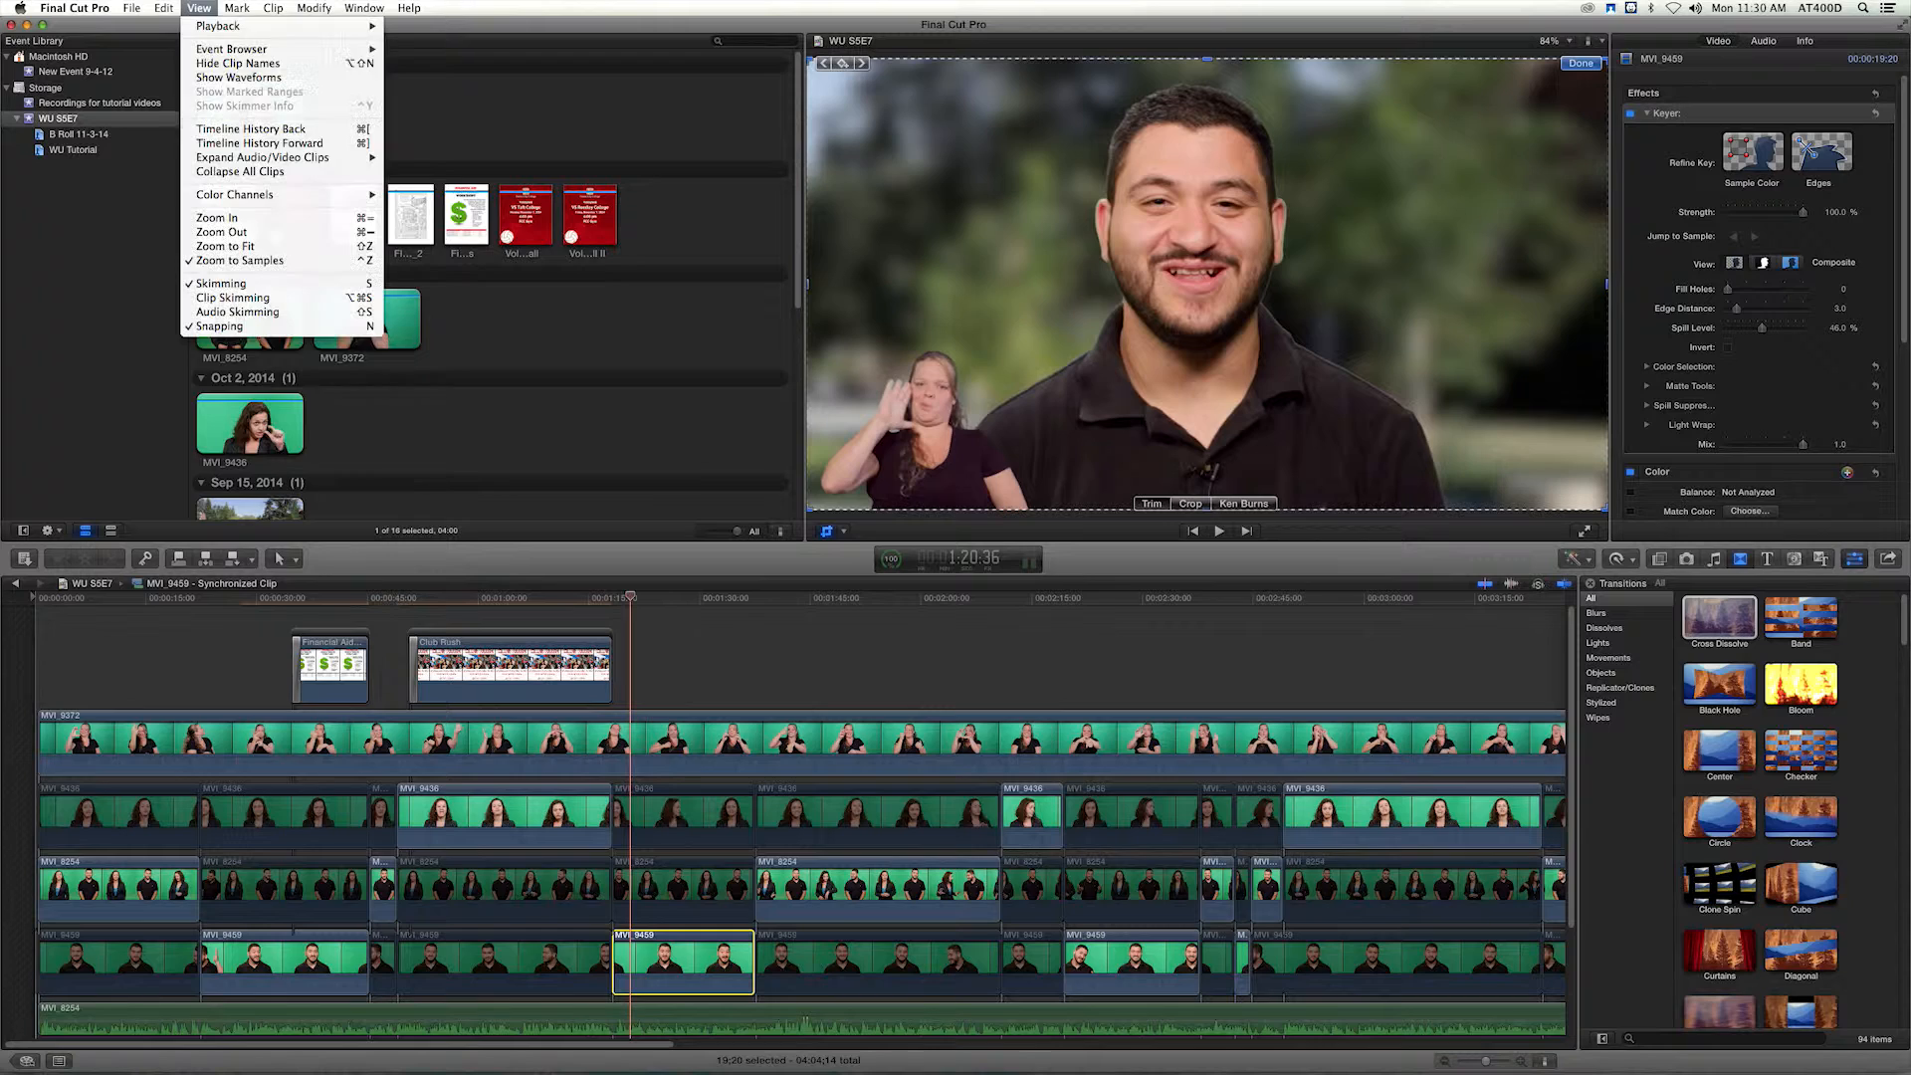
mouse_move(131, 8)
left_click(141, 7)
key("super+Tab")
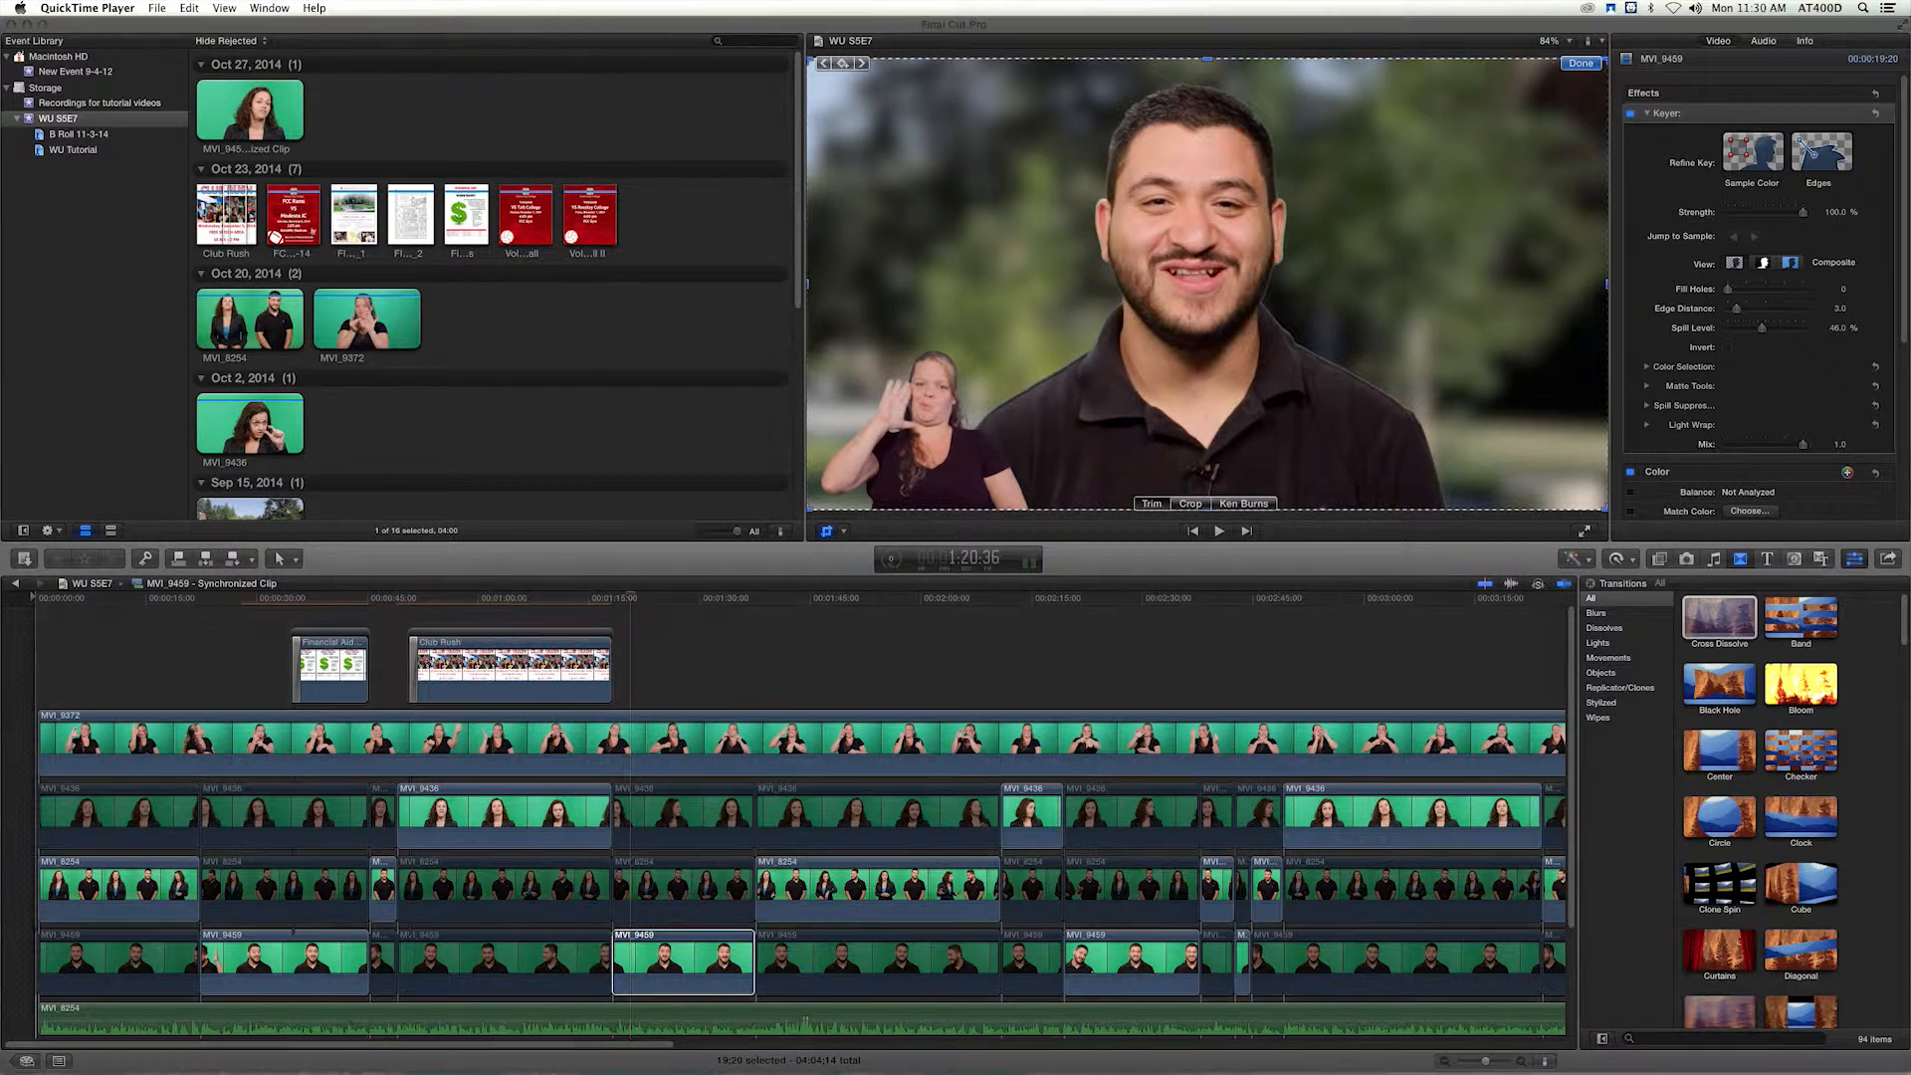
left_click(763, 675)
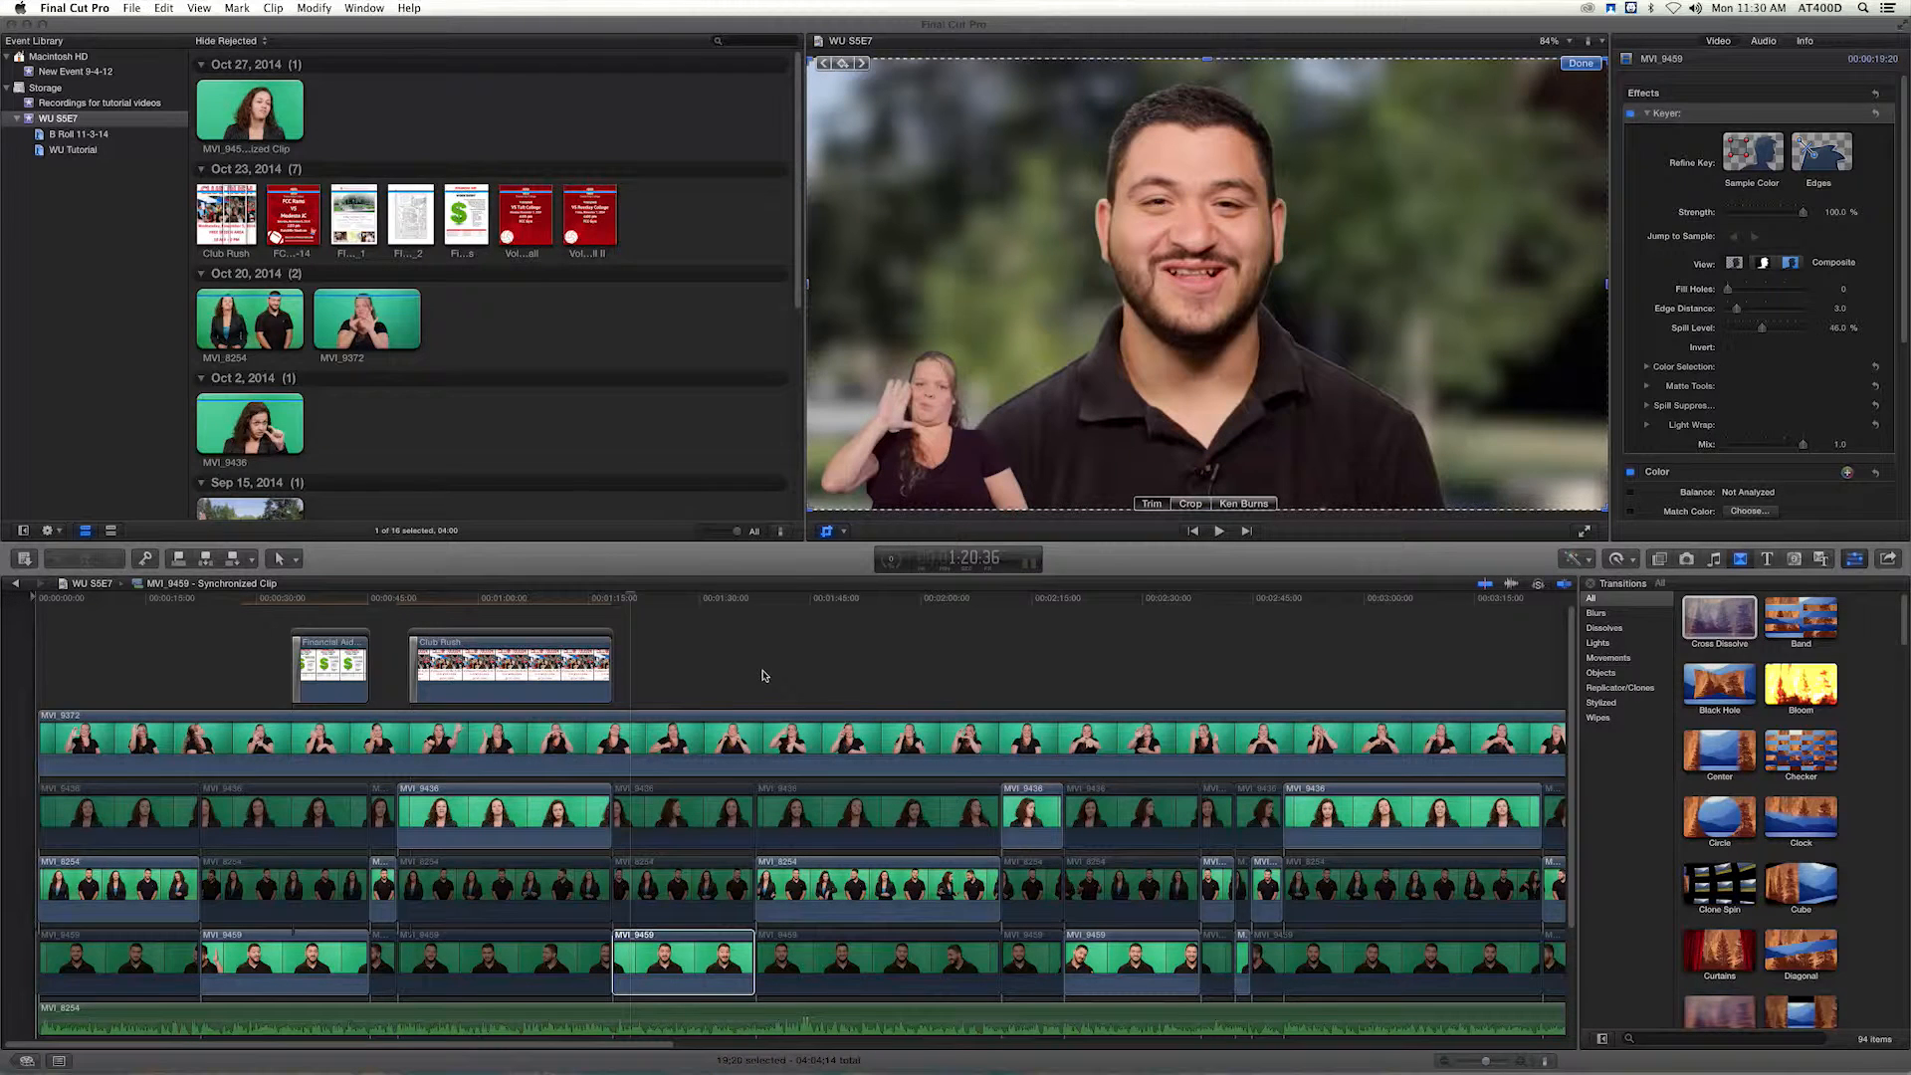
Paste only the Transform attributes (Position, Rotation, Scale, Anchor) onto the man's close-up after Club Rush and close the crop controls.
left_click(645, 963)
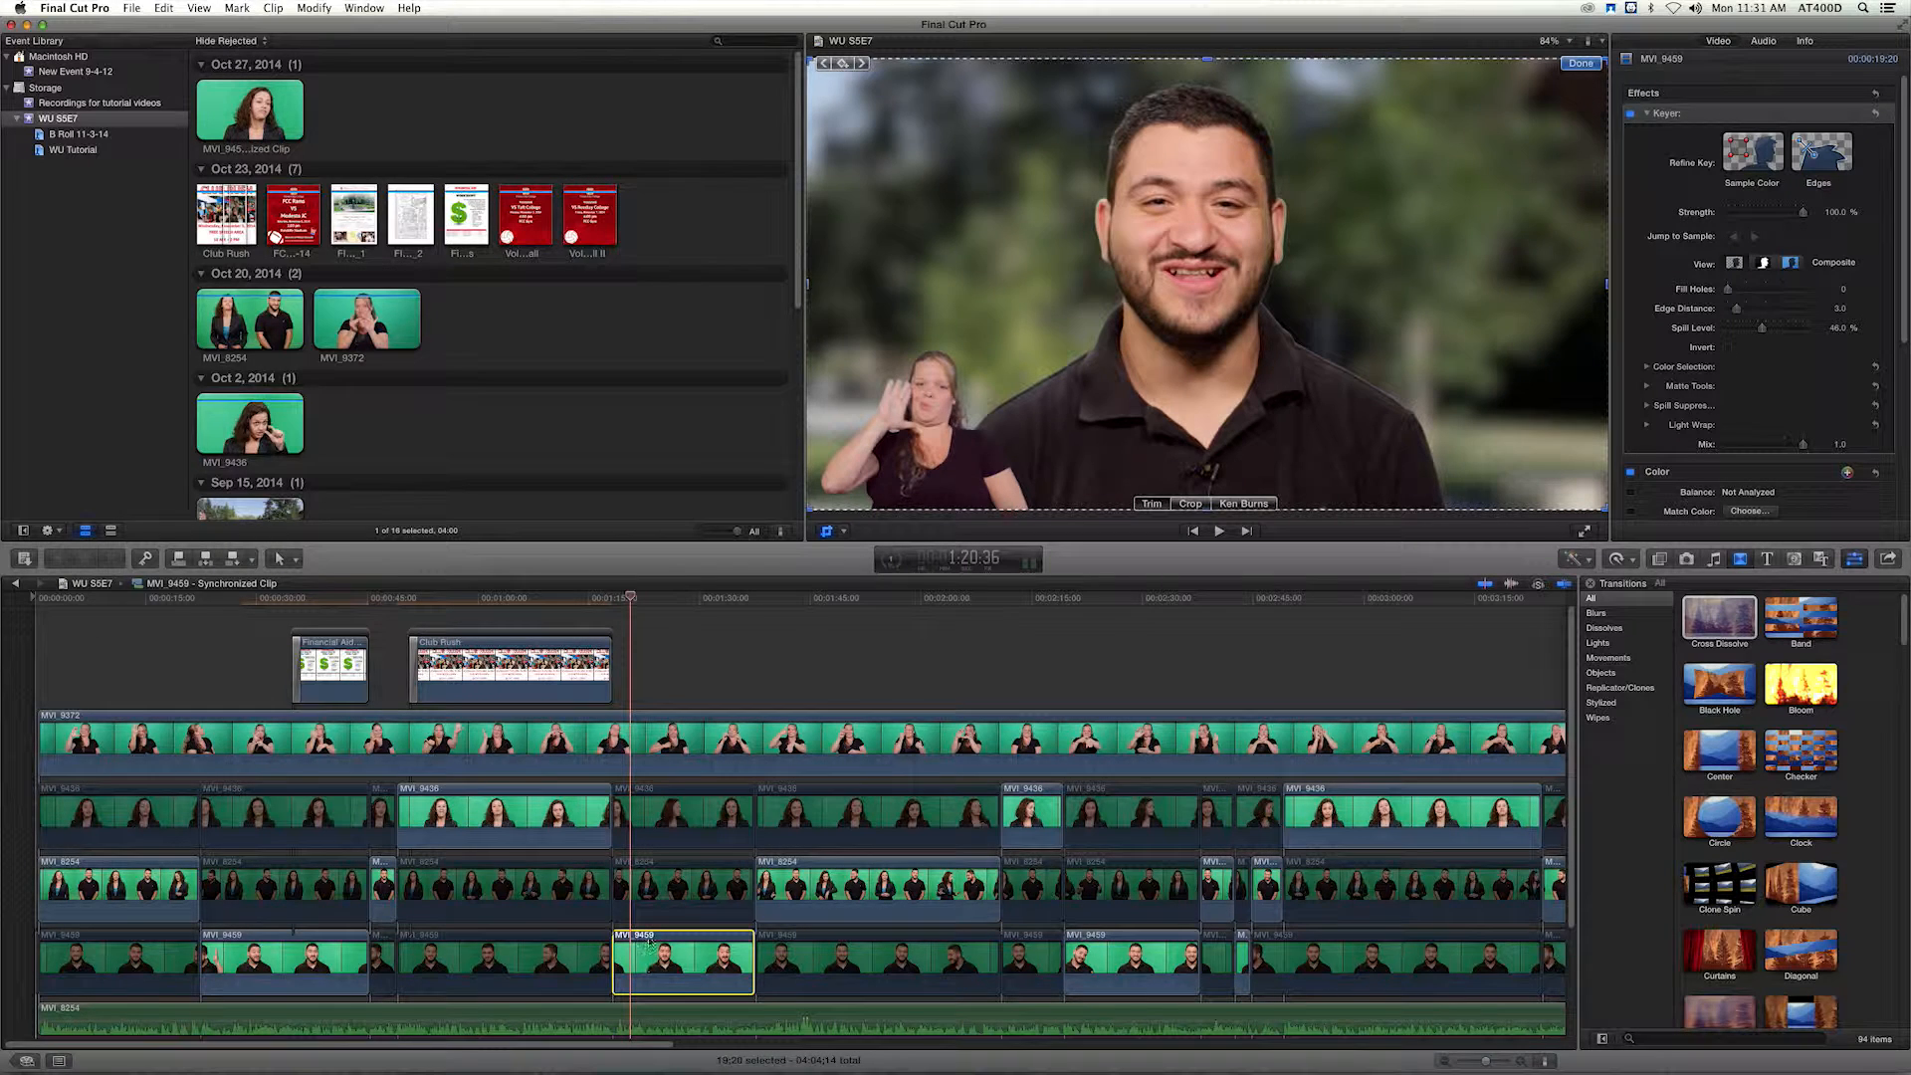
left_click(199, 8)
mouse_move(164, 8)
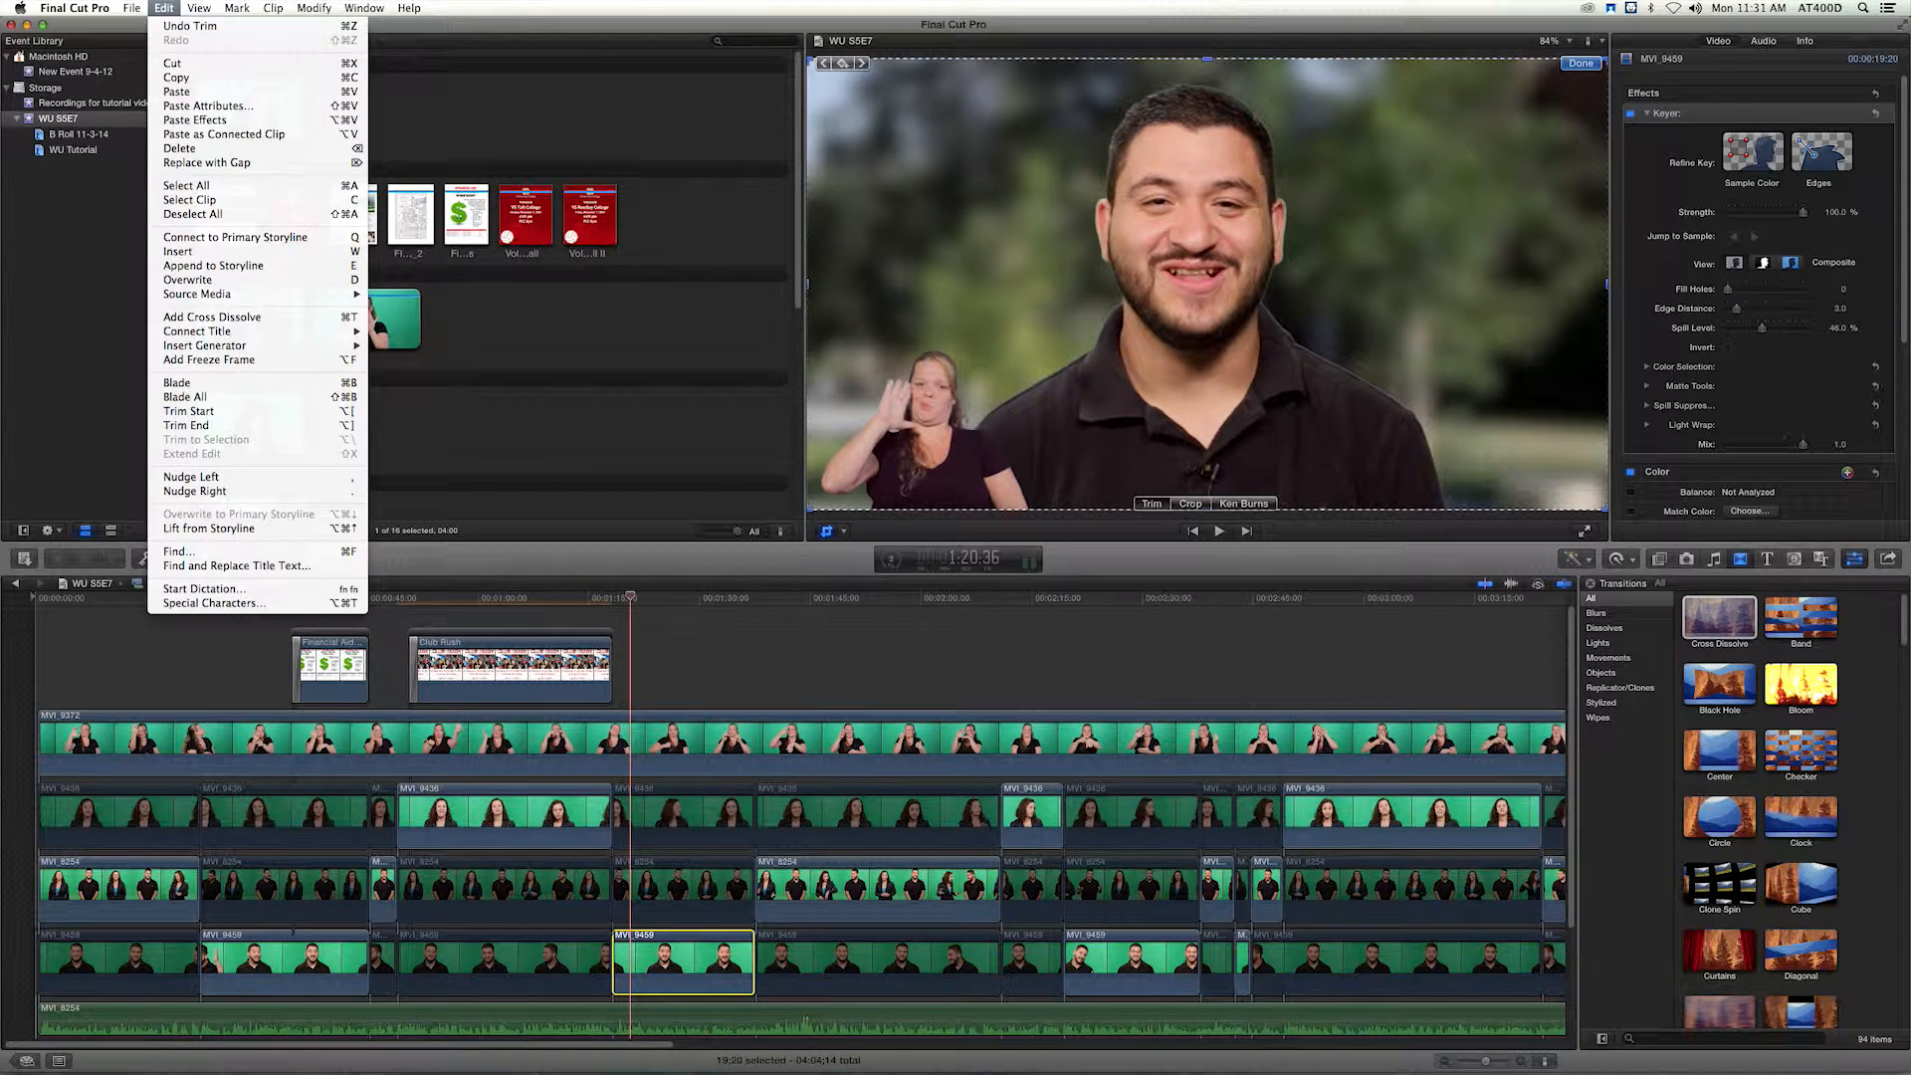
left_click(502, 272)
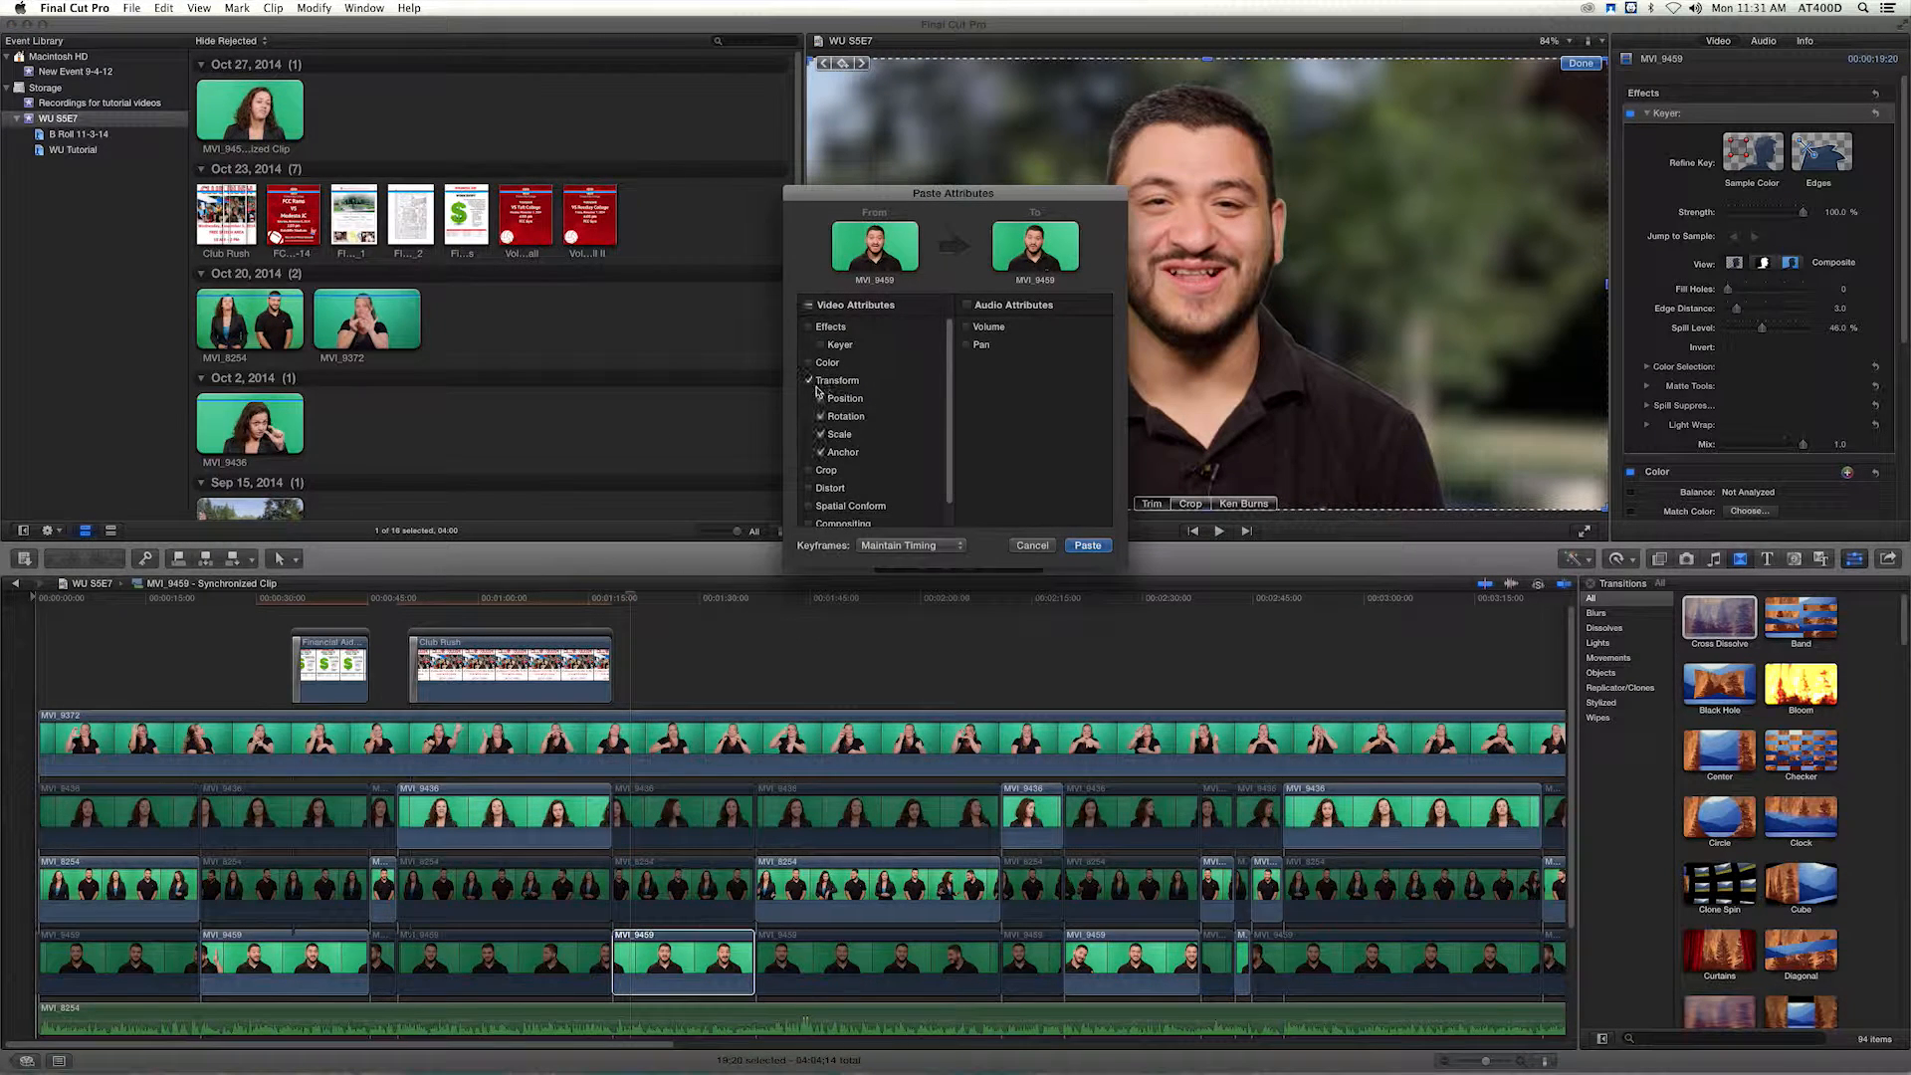
left_click(1087, 546)
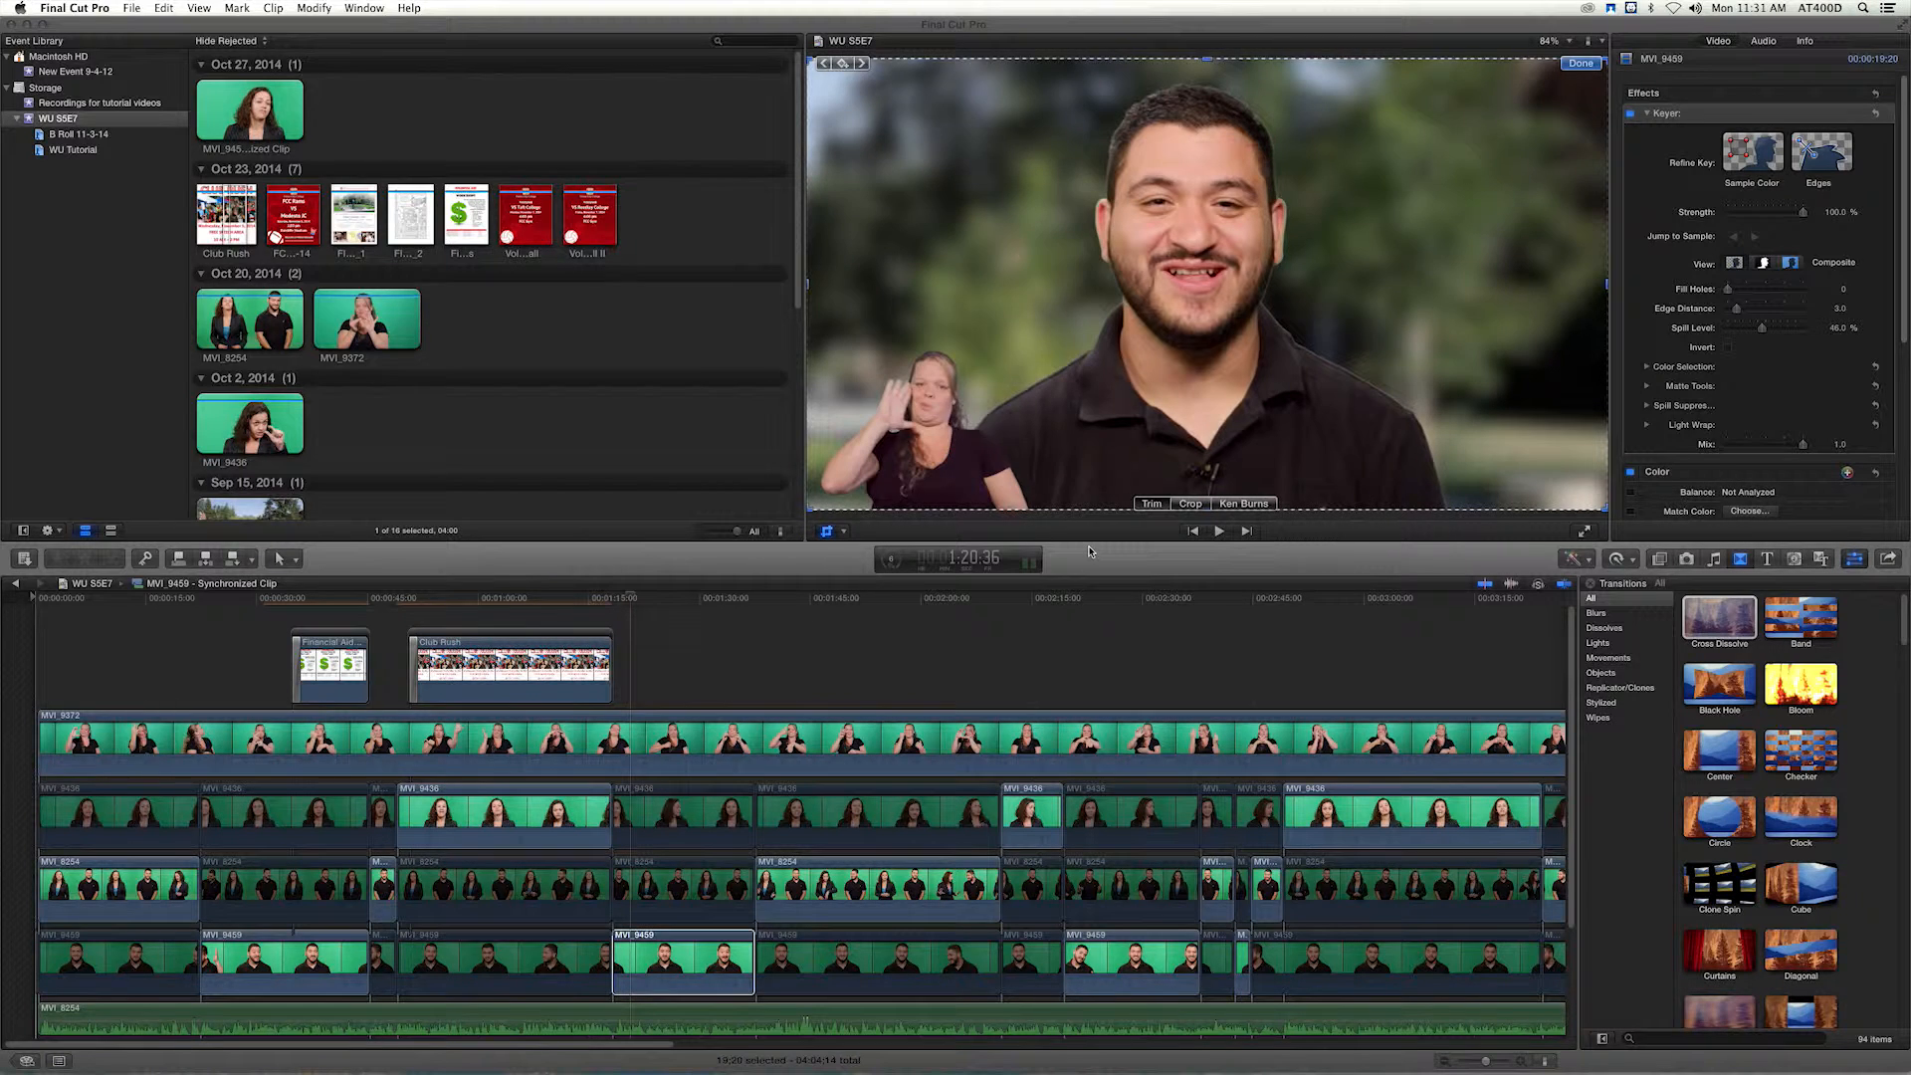
left_click(1579, 63)
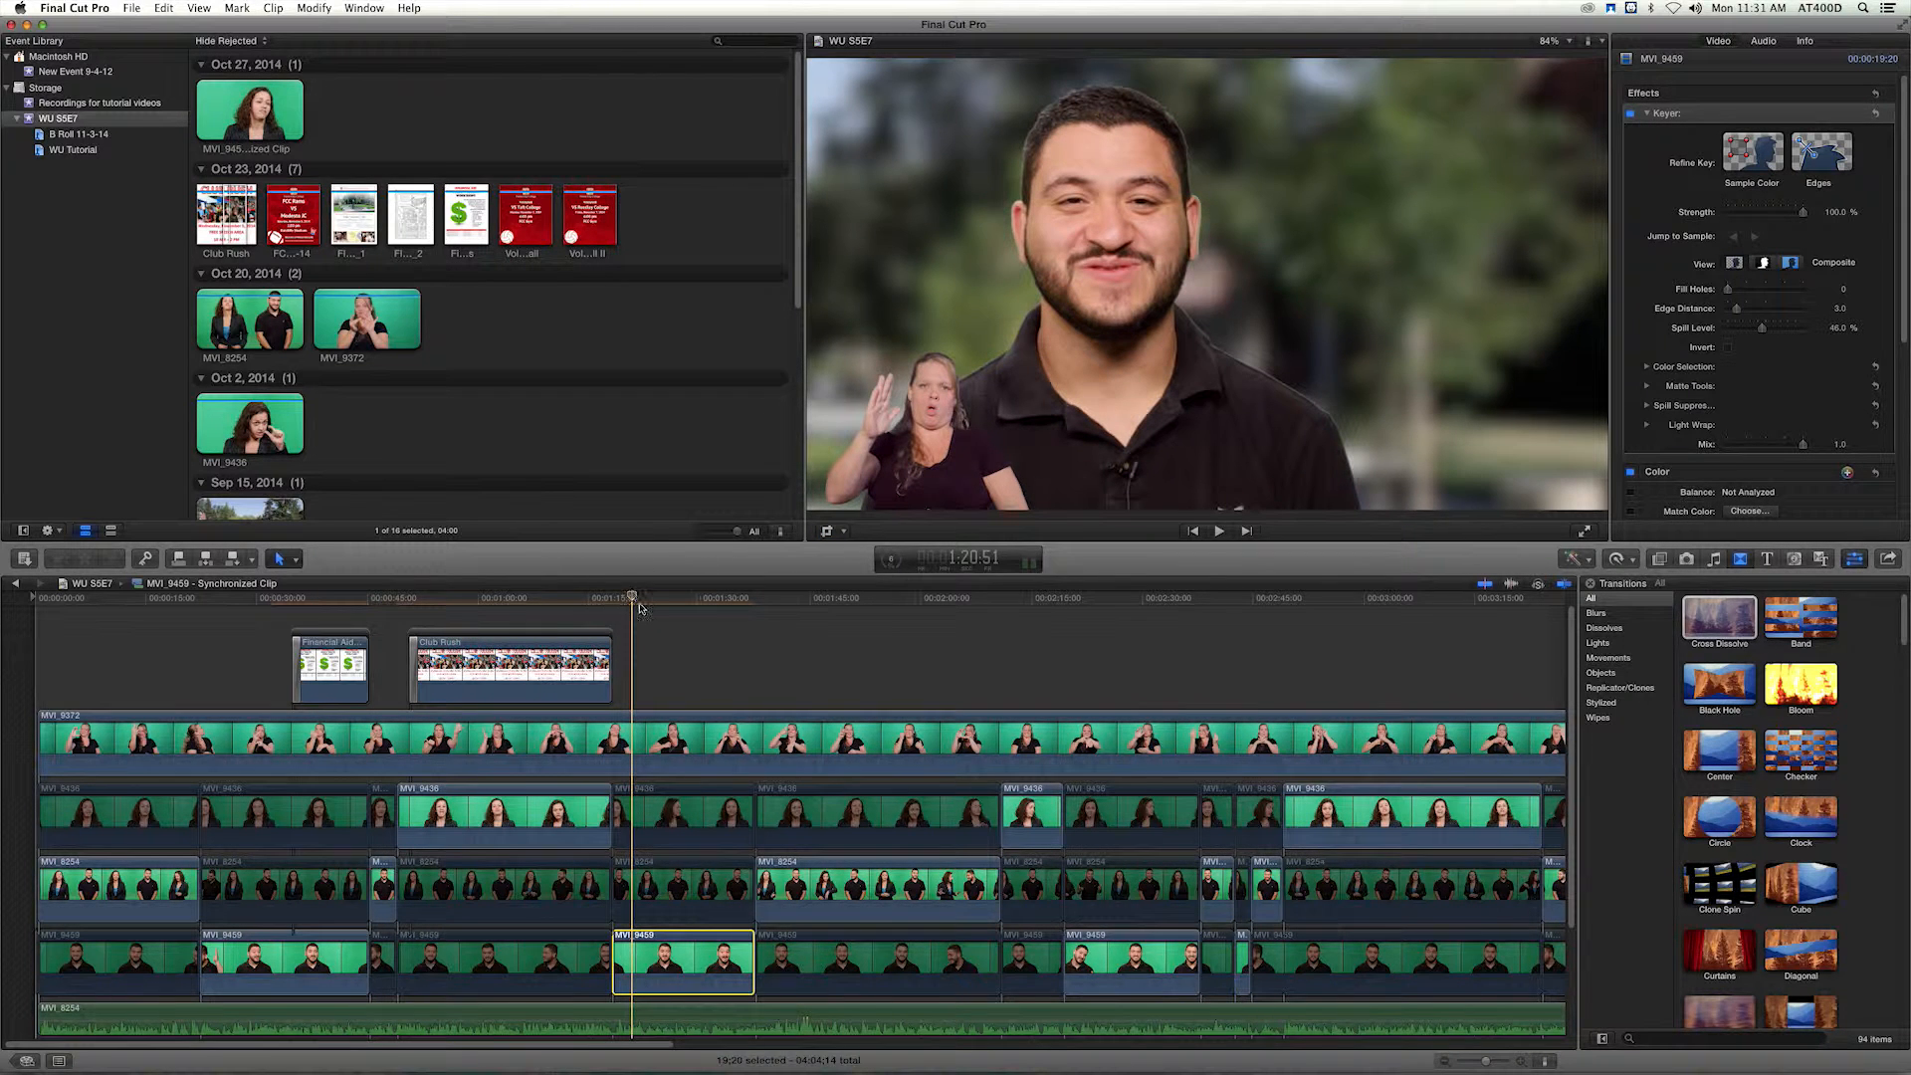
Place the Veterans Day Ceremony flyer's page 1 above the interpreter clip at 1:21:27 and extend it to 16:08, ending with the man's close-up.
key("space")
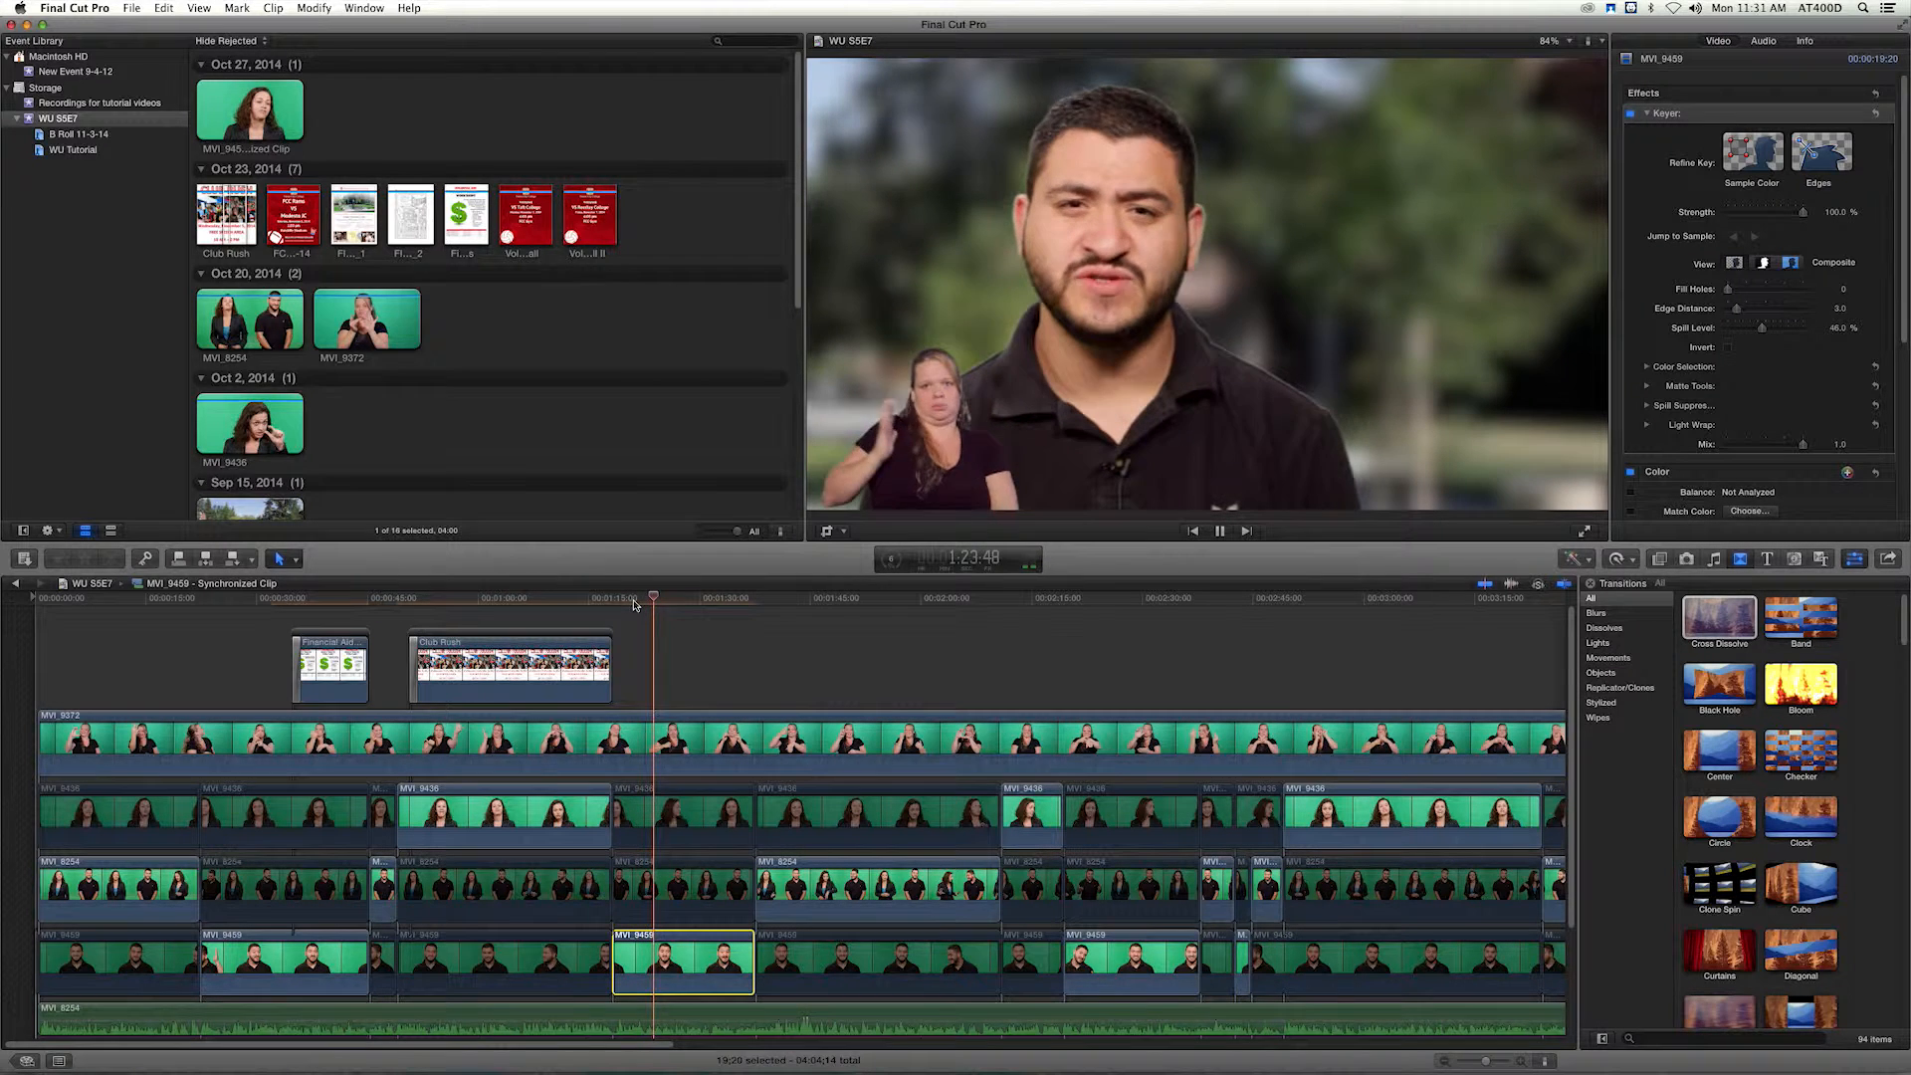
left_click(637, 603)
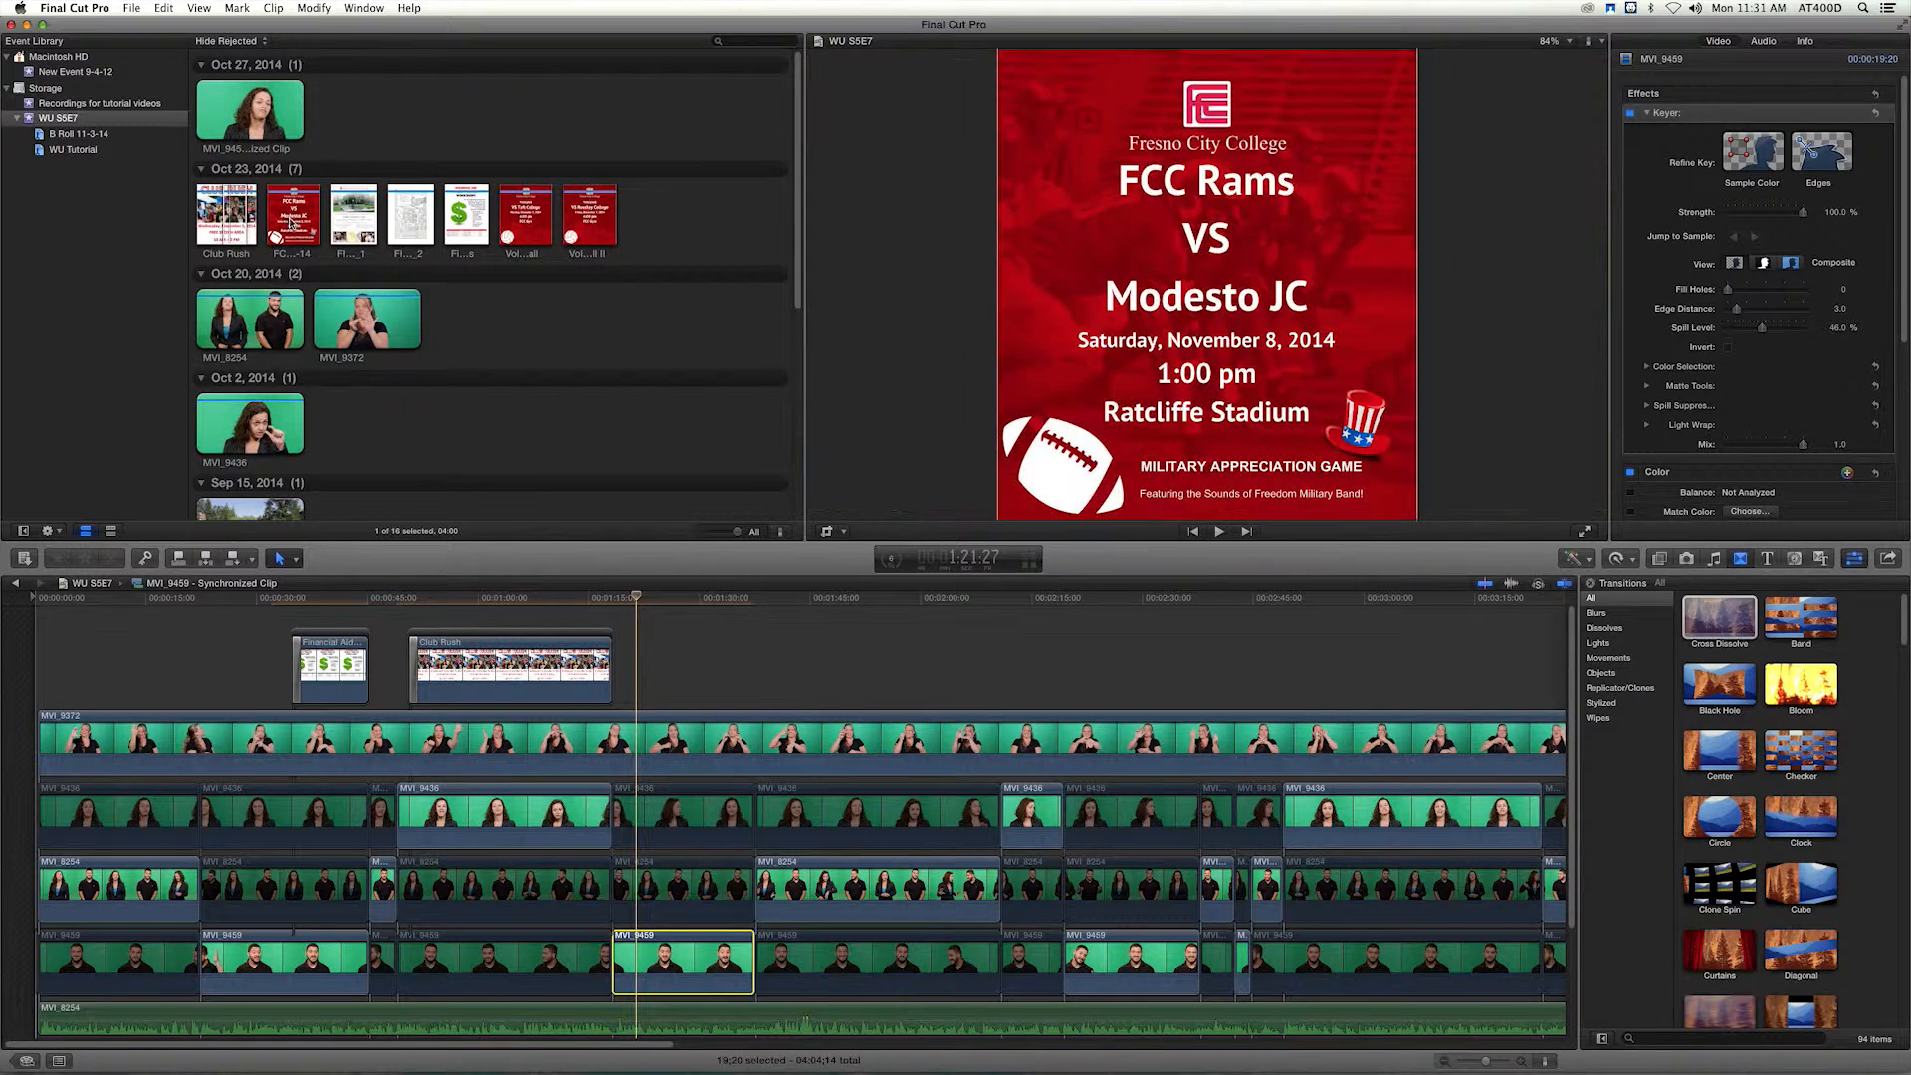
left_click(355, 226)
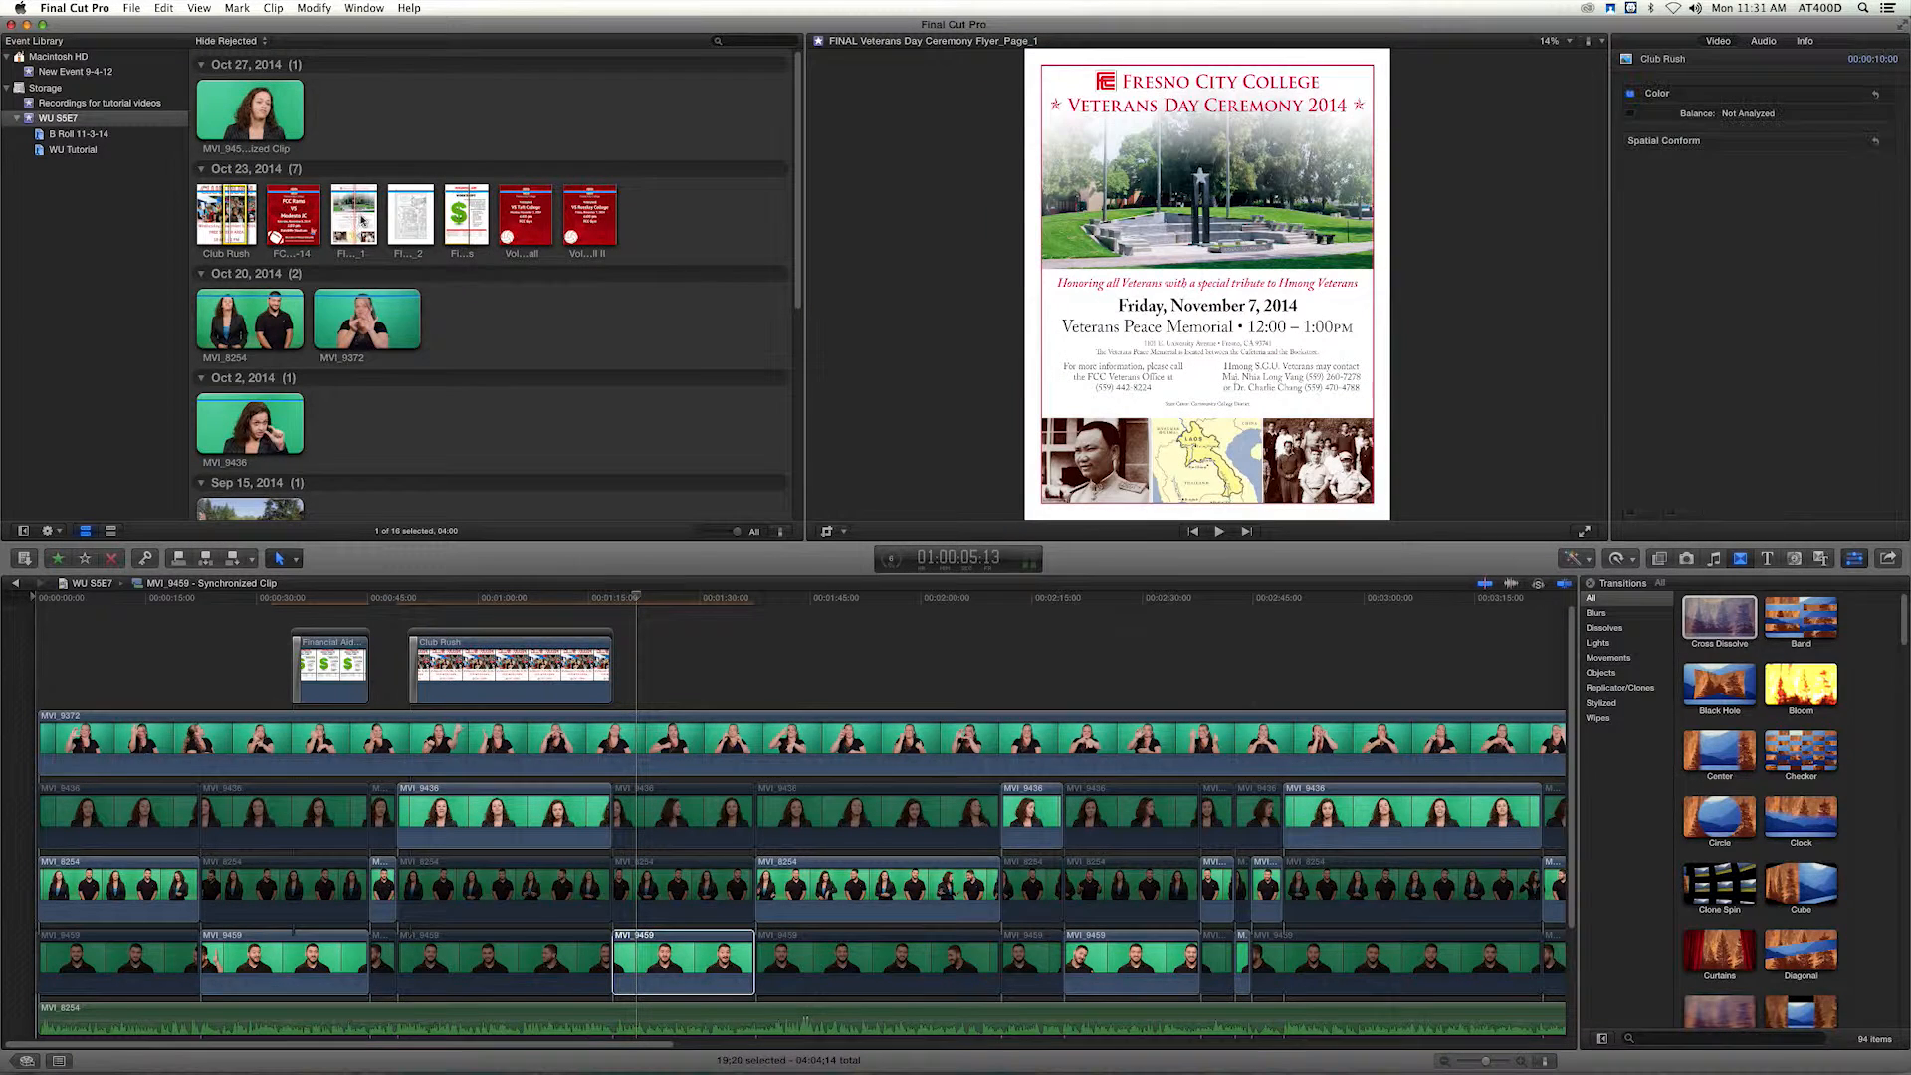
left_click_drag(658, 640, 754, 675)
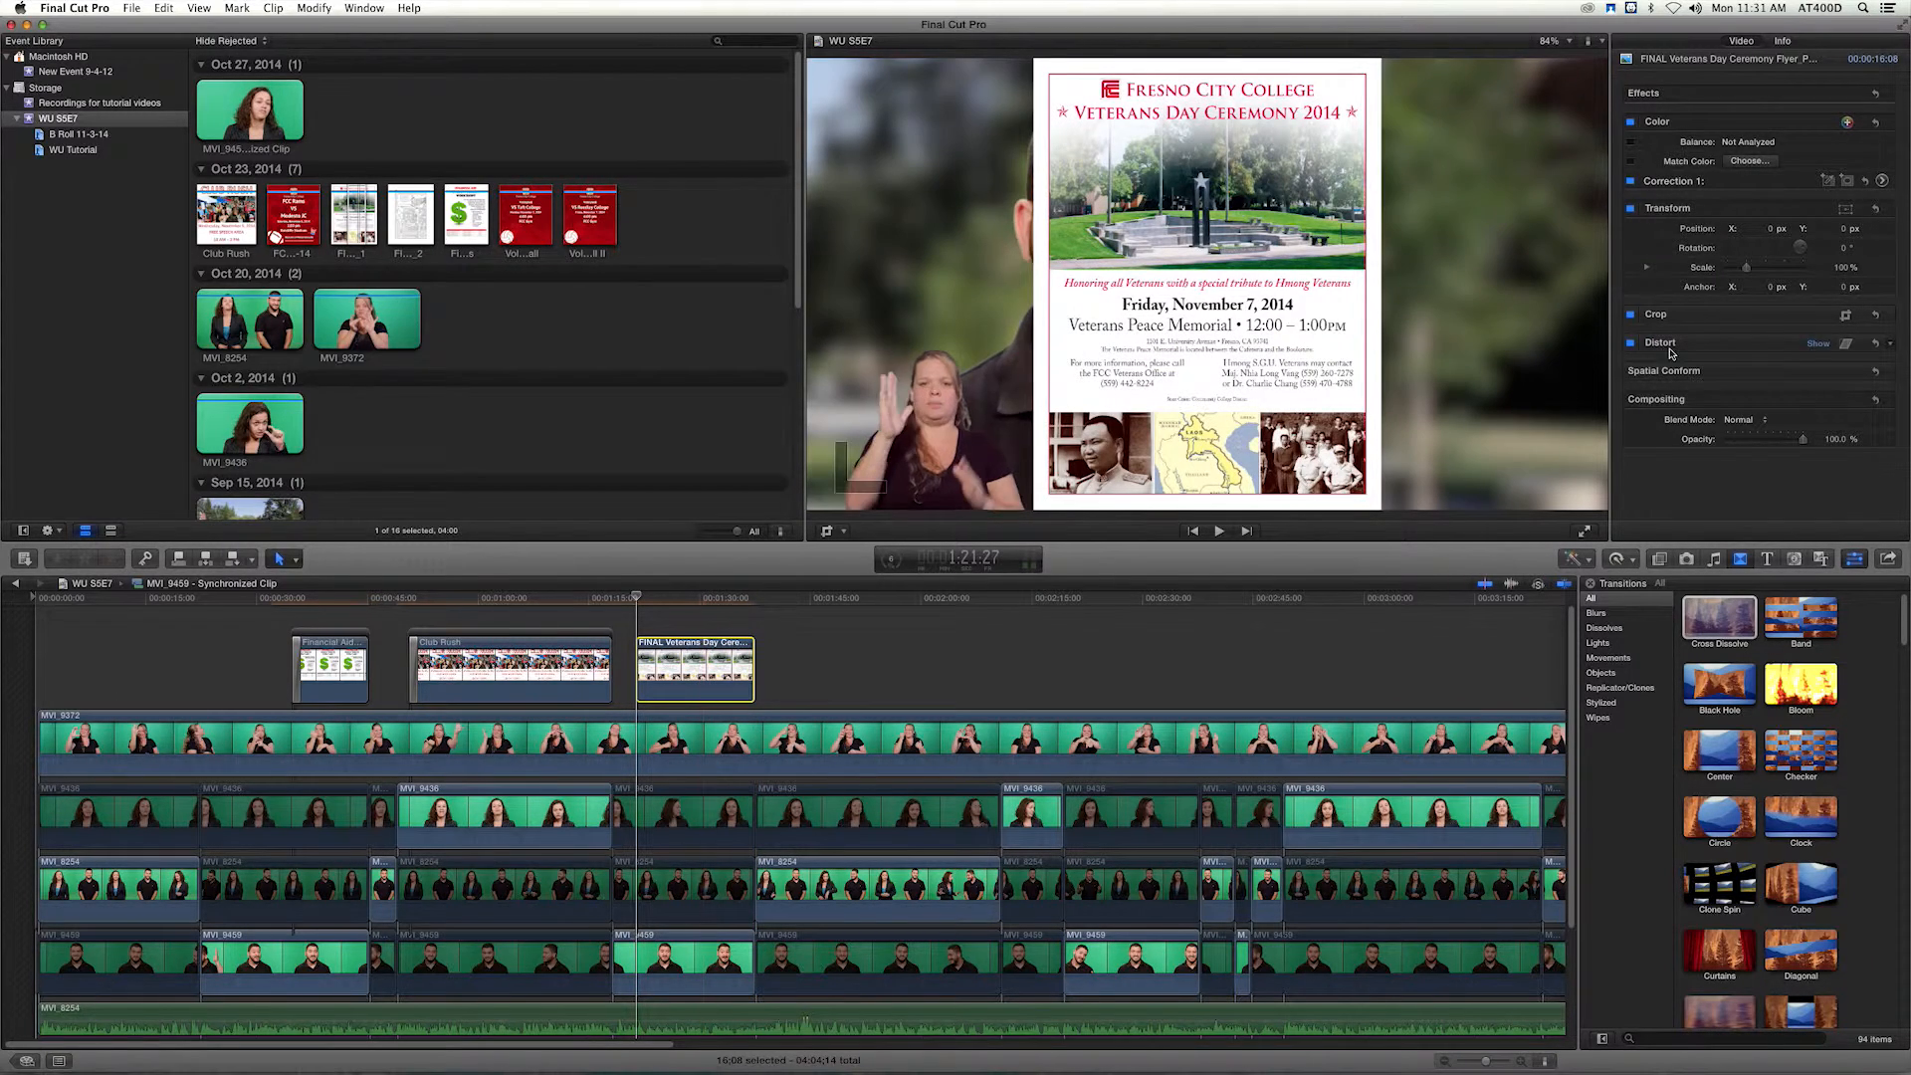
Scale the Veterans Day flyer to 78% and shift it to Position X 380.2 px beside the man presenter.
left_click_drag(1745, 269, 1893, 232)
left_click_drag(1761, 228, 1761, 158)
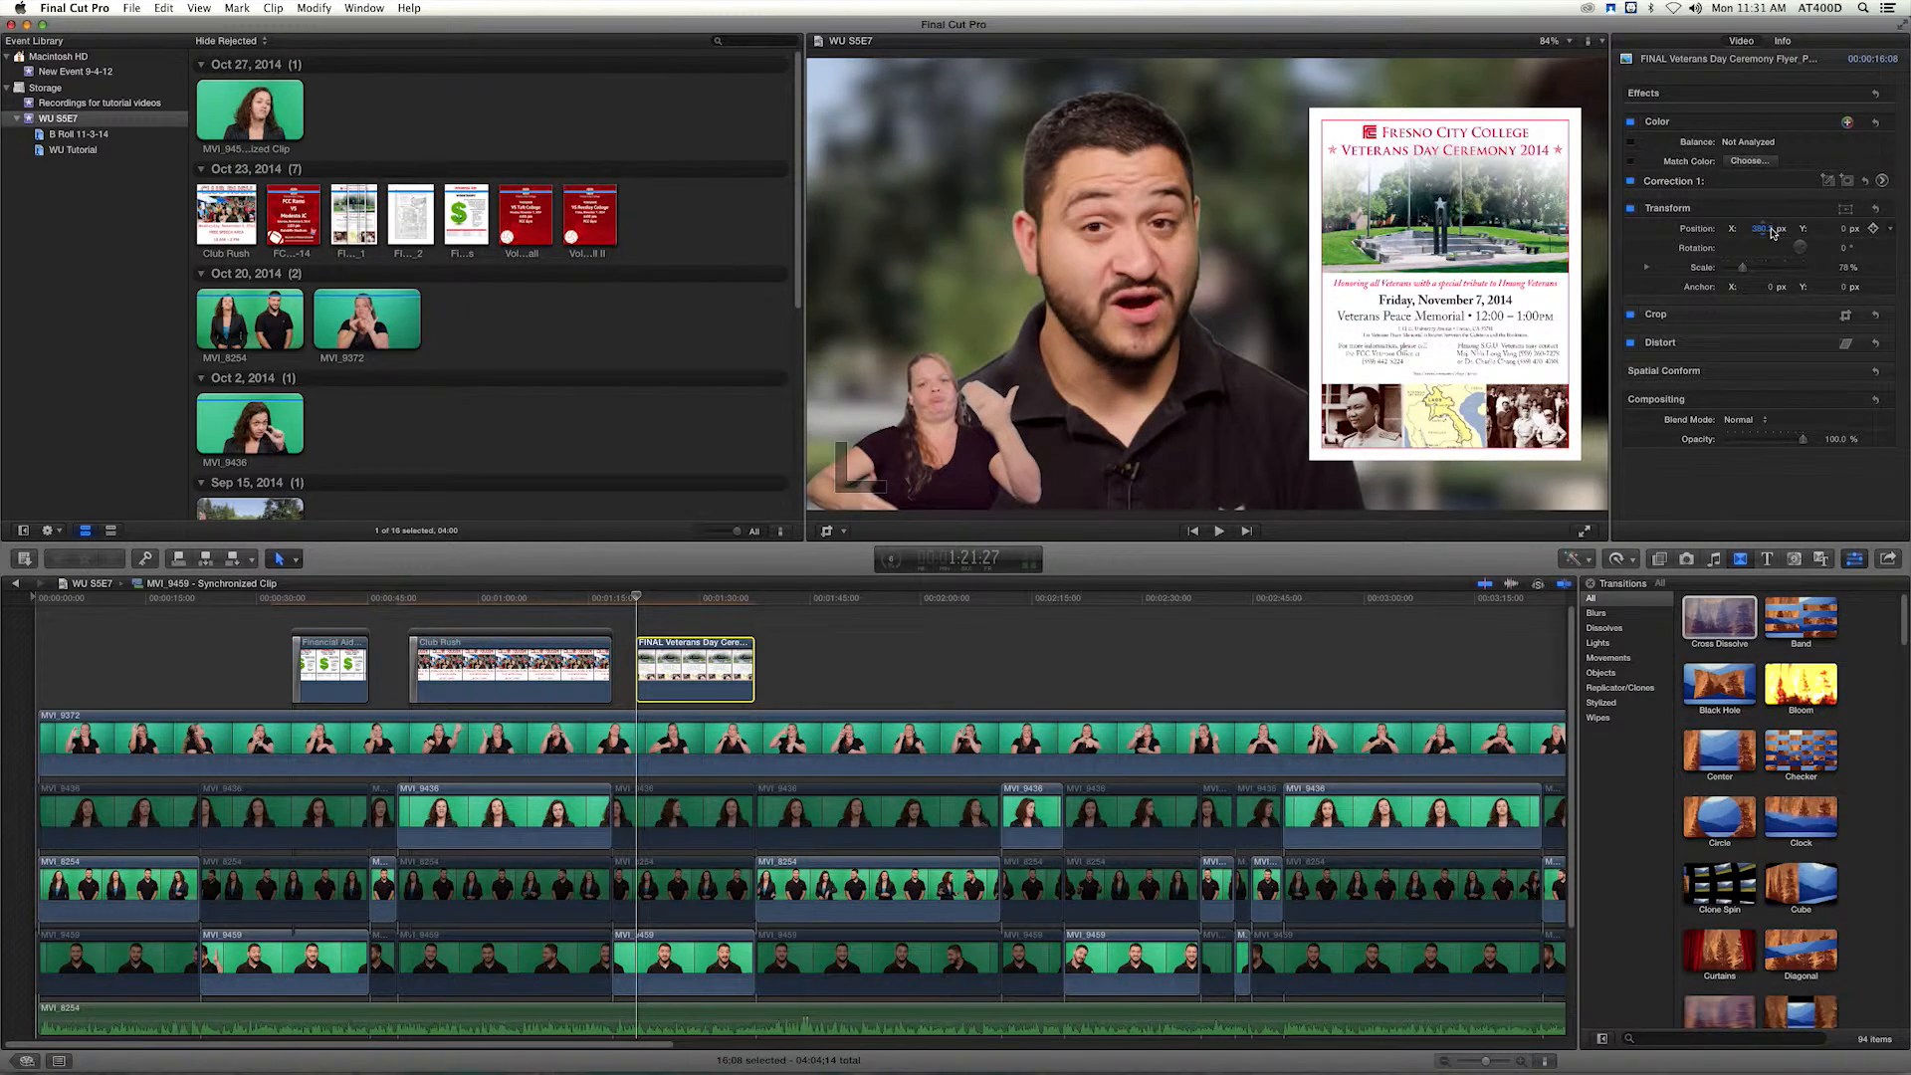
Add a Cross Dissolve to the Veterans Day flyer, keeping it only at the start, and move to the clip's end to review the cut.
left_click(1729, 631)
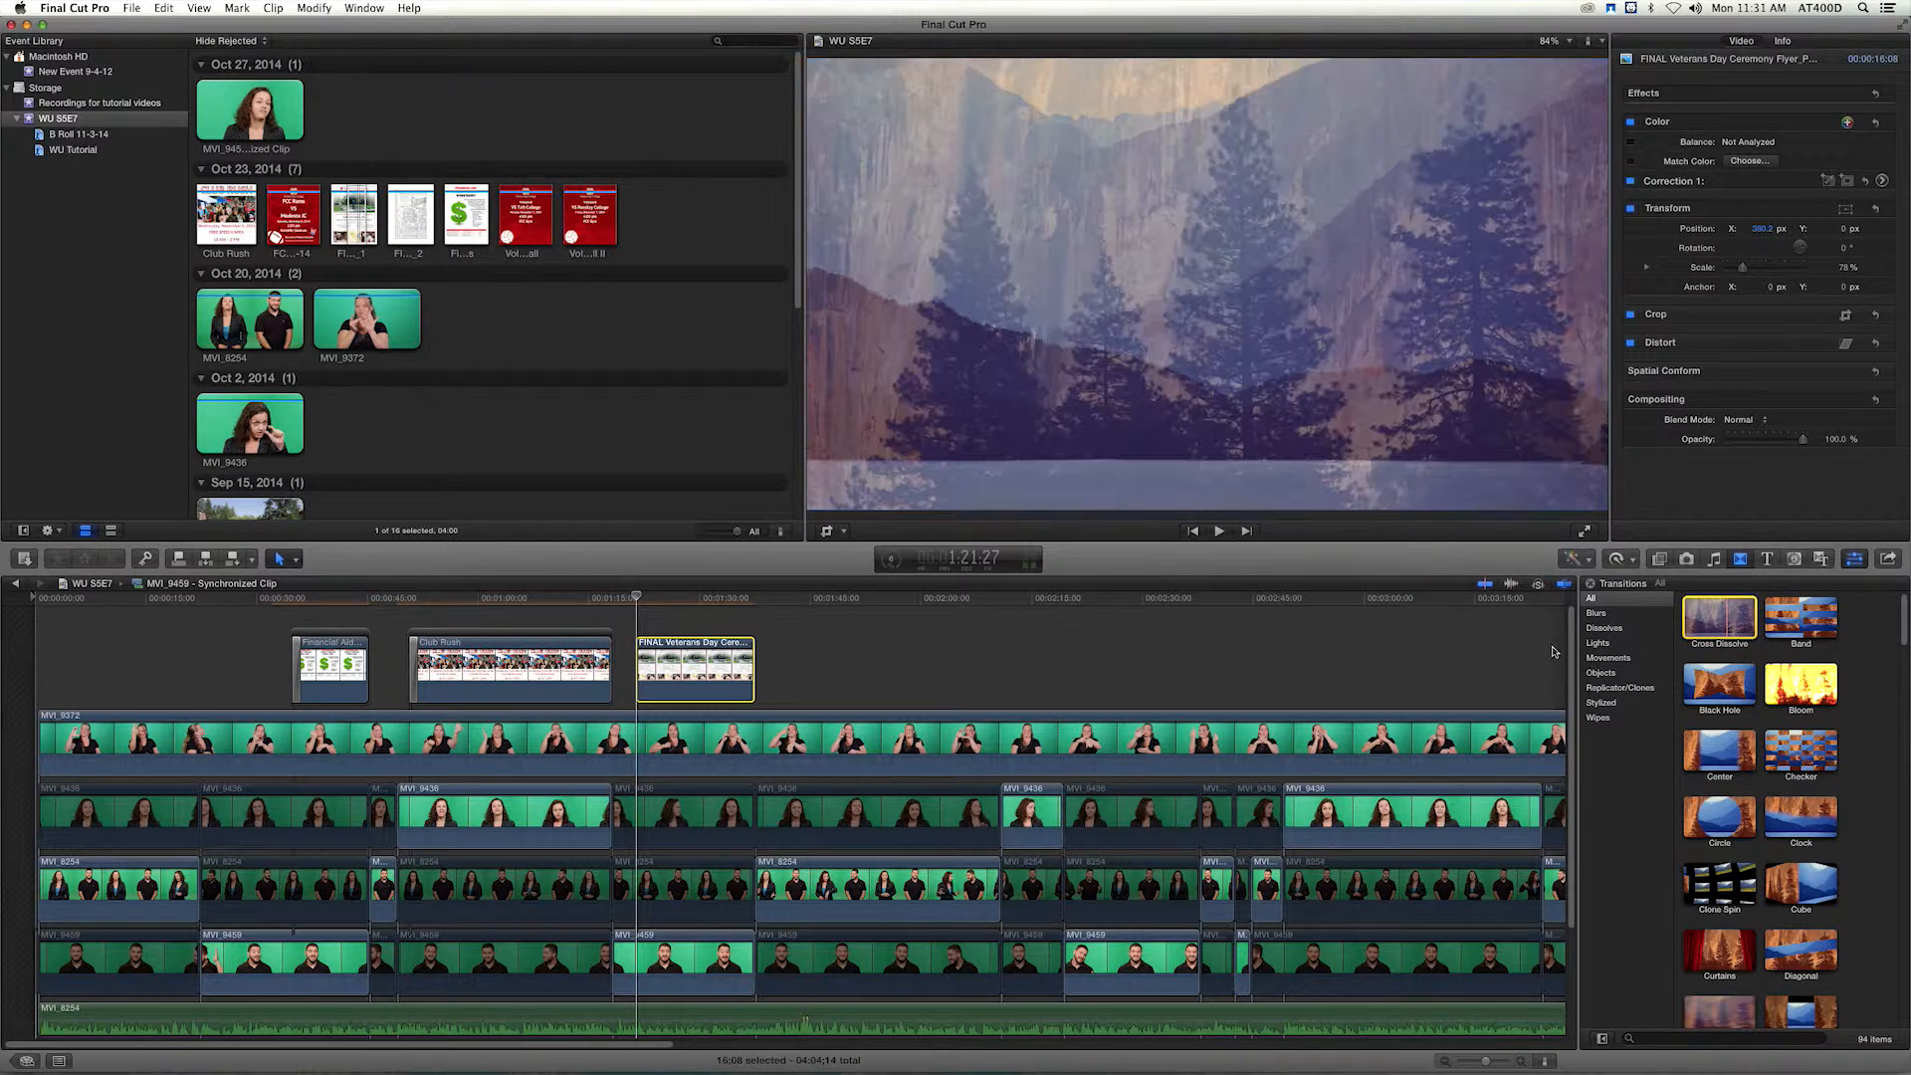
left_click_drag(689, 689, 751, 668)
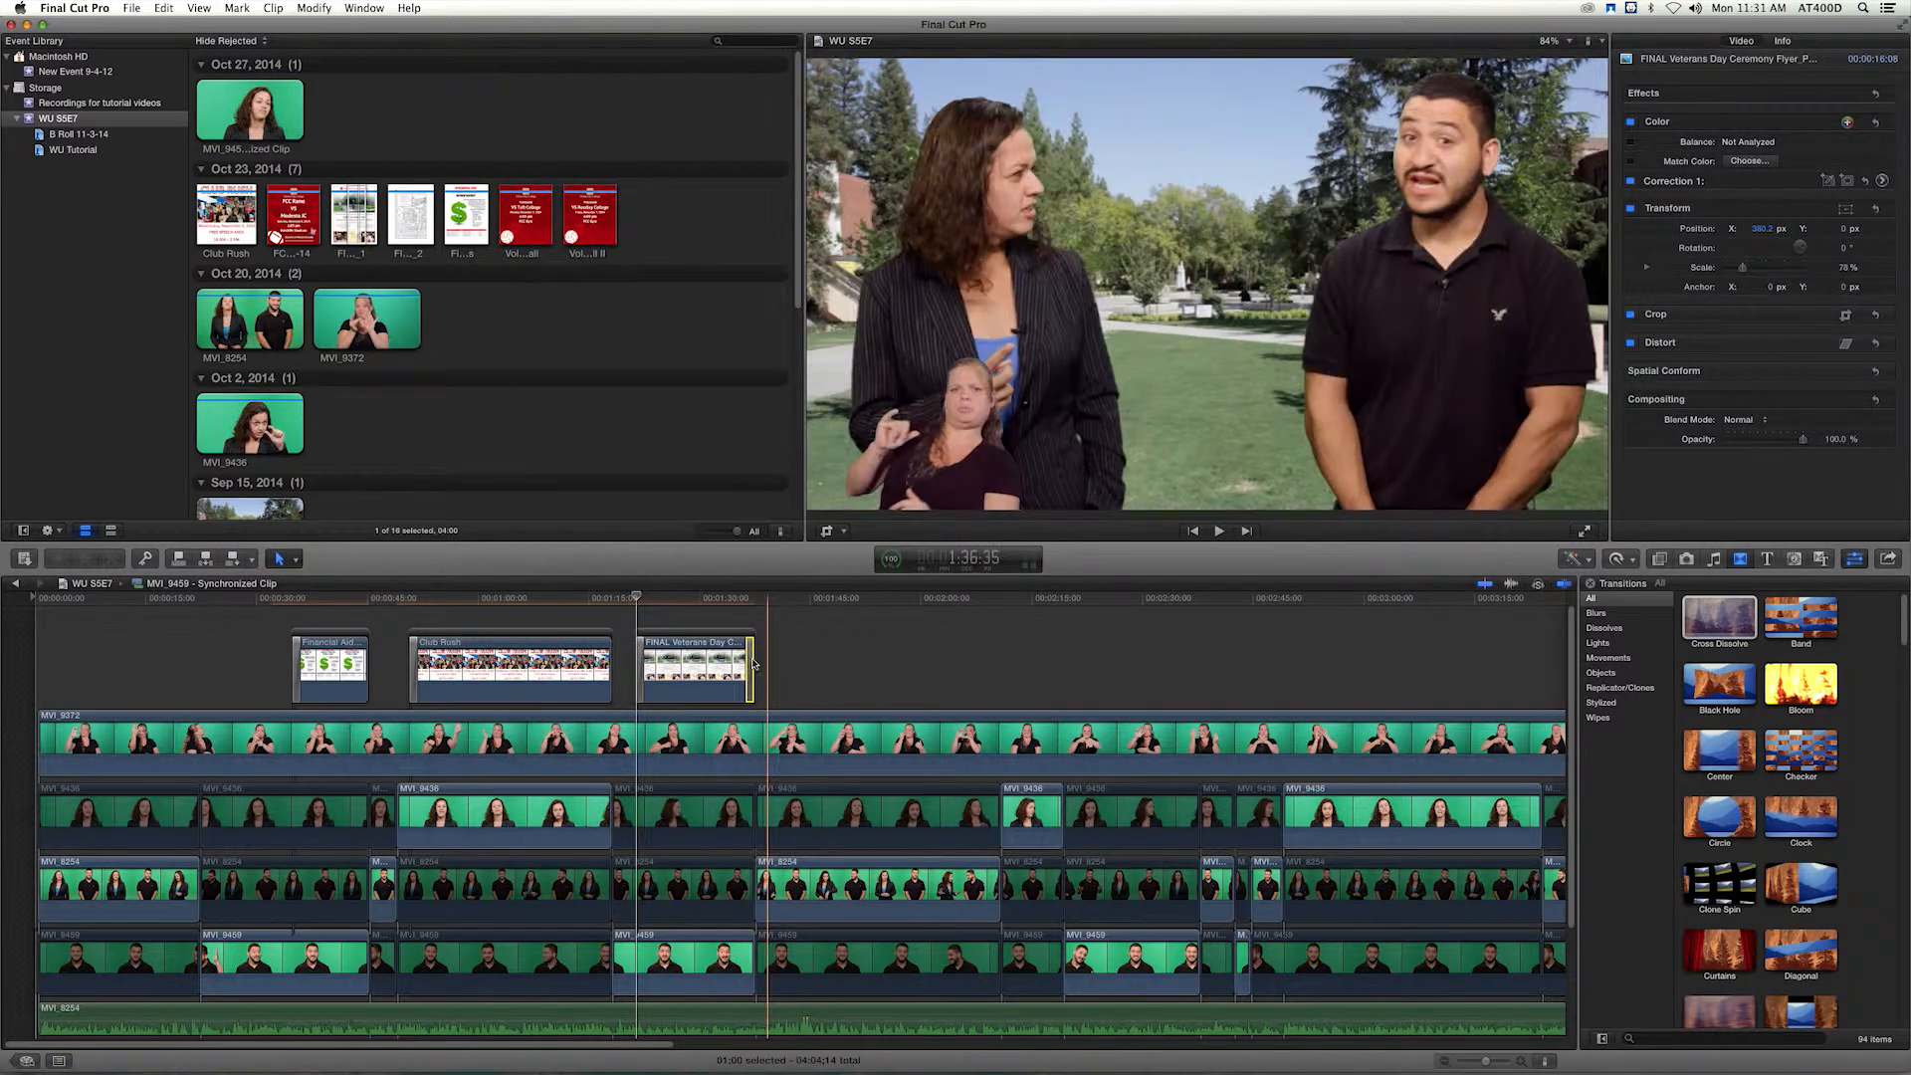
key("Delete")
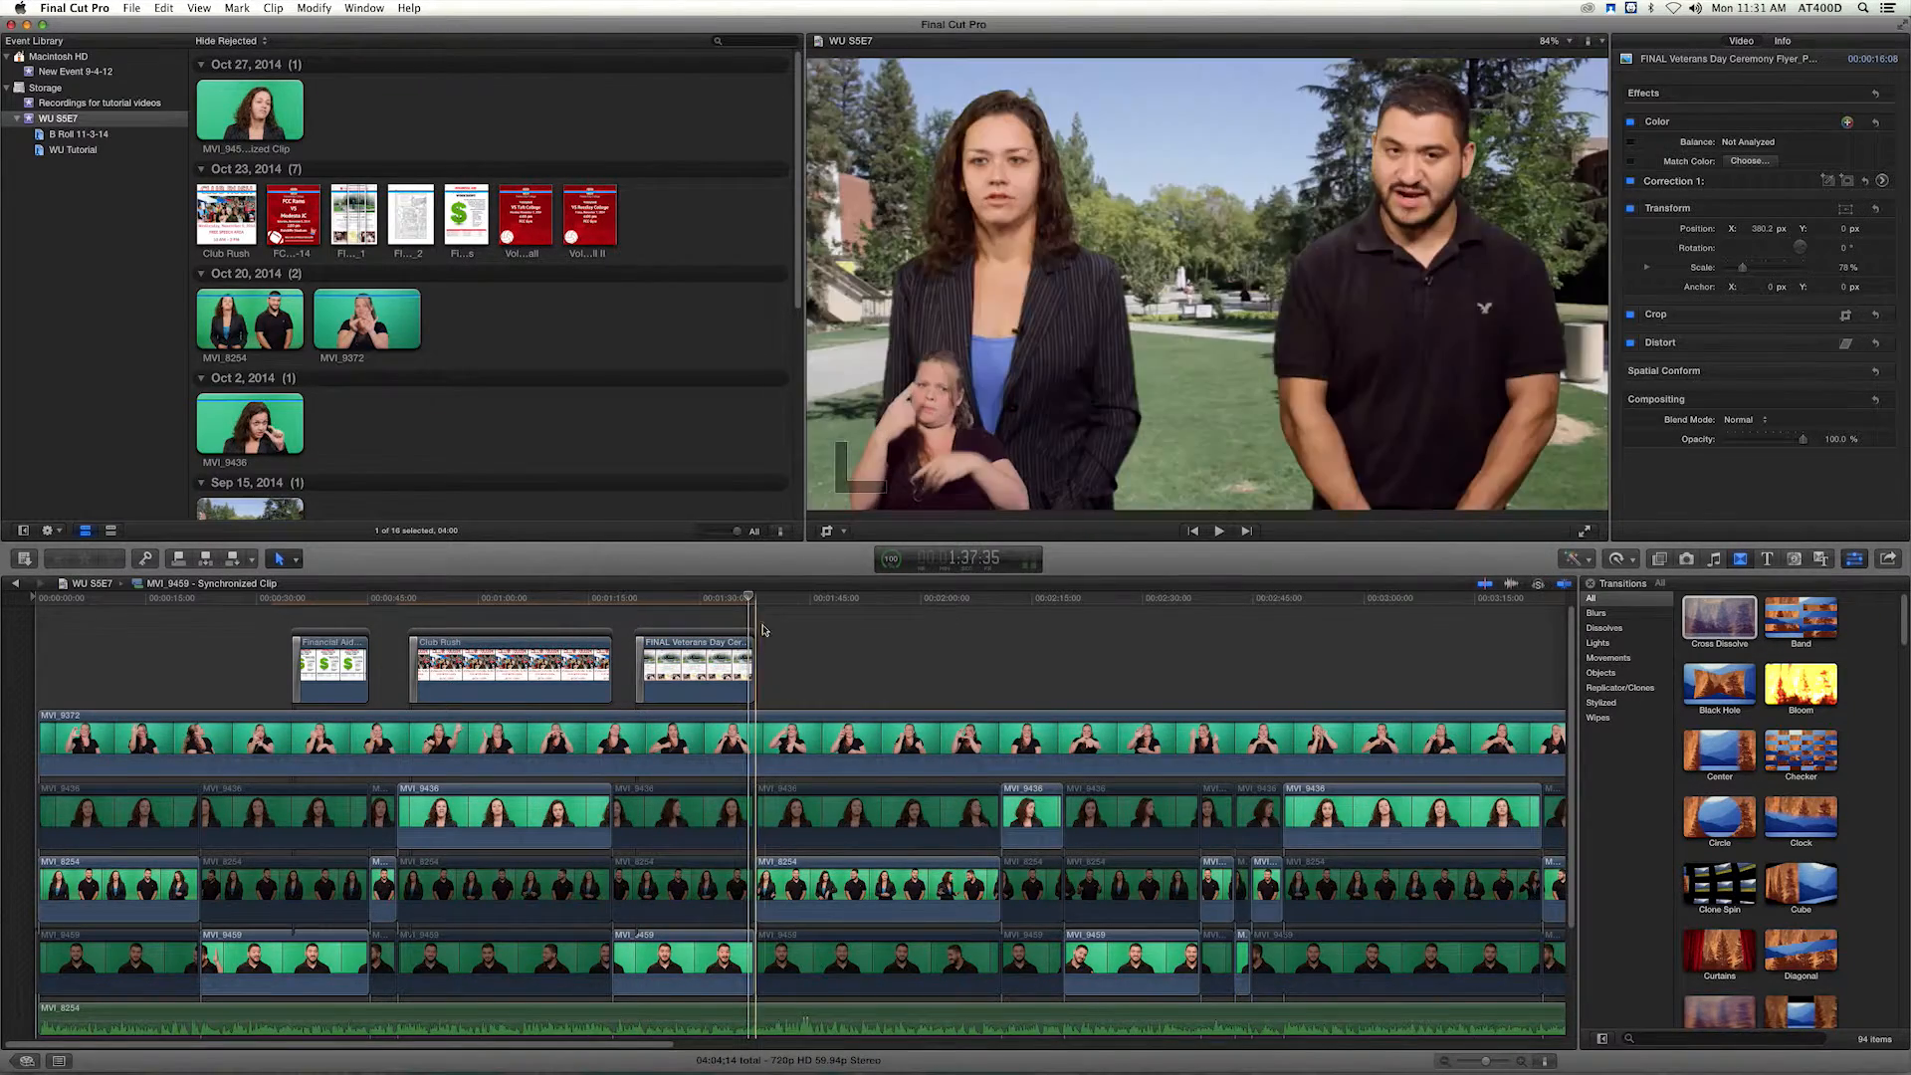
left_click(756, 598)
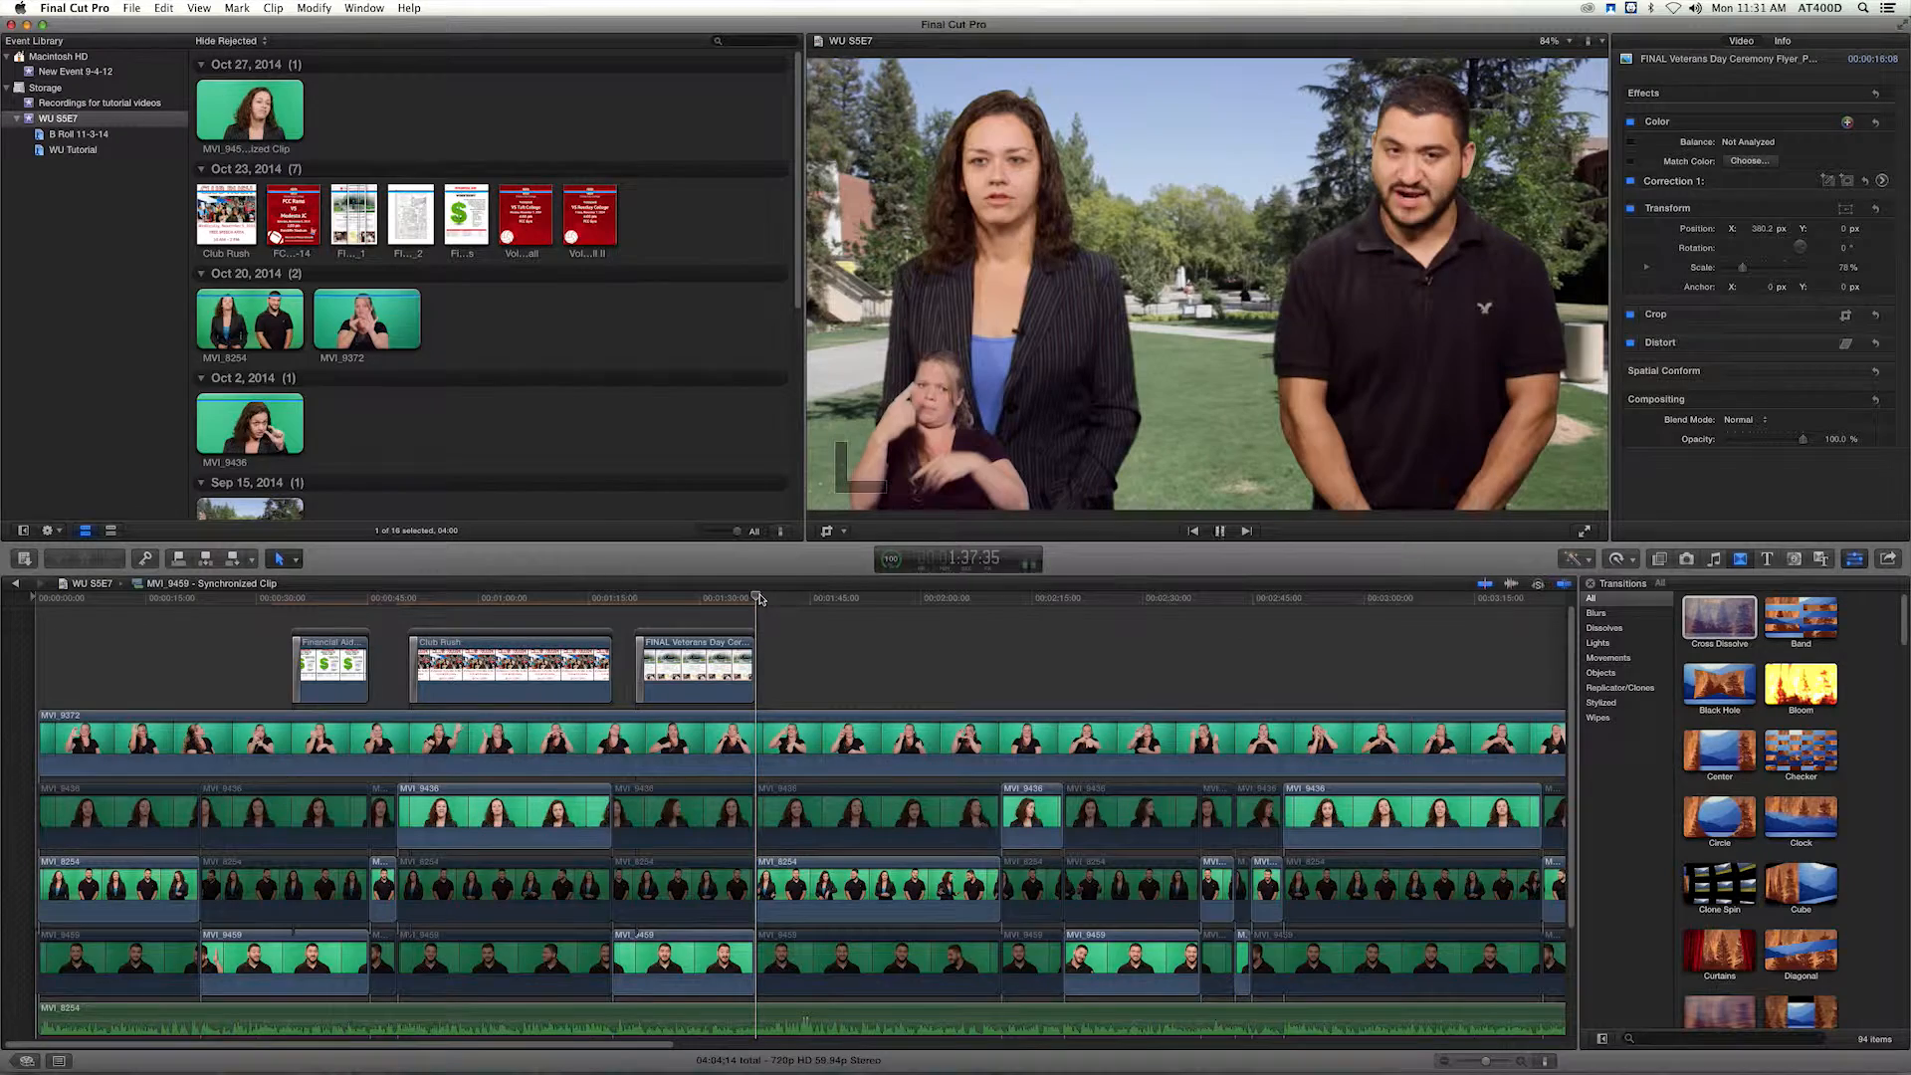
Play through the presenters' shots following the Veterans Day flyer to find where the volleyball announcement begins in the man's close-up.
left_click(759, 599)
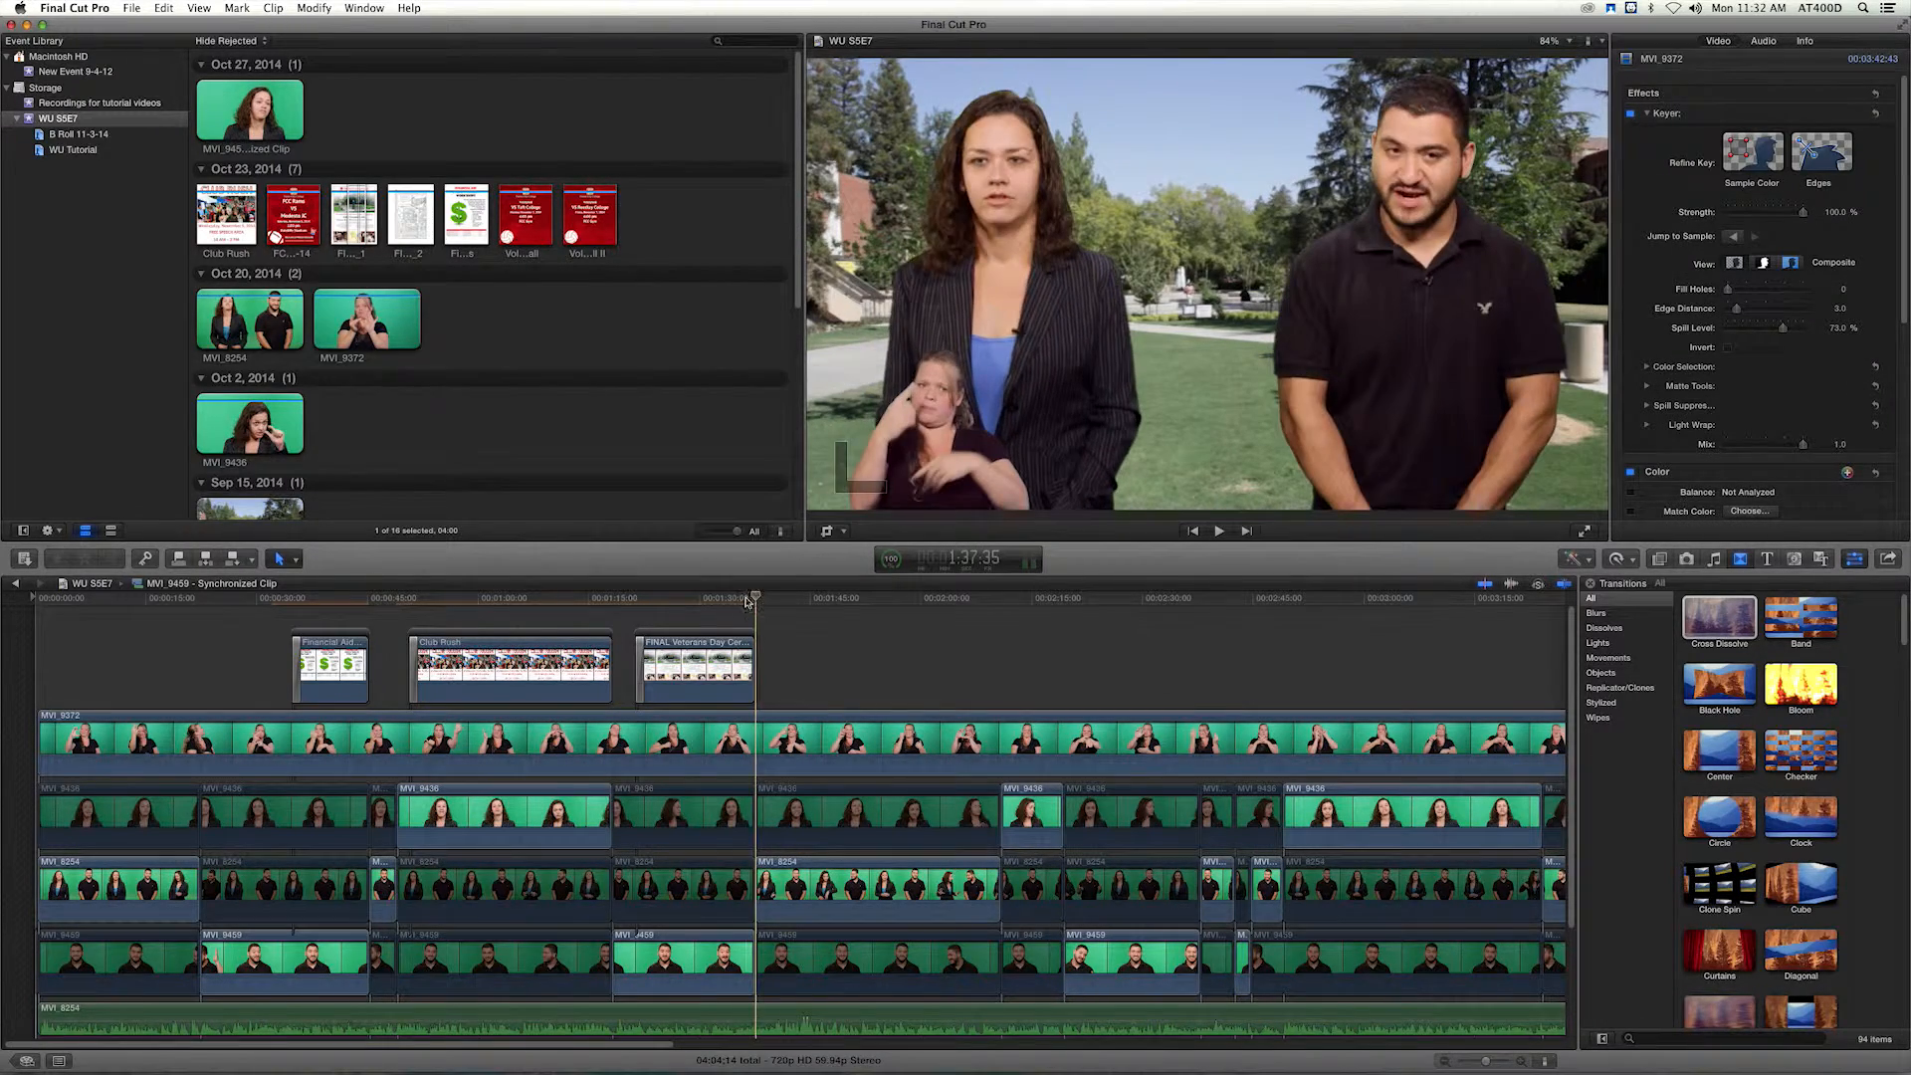
left_click(740, 600)
key("space")
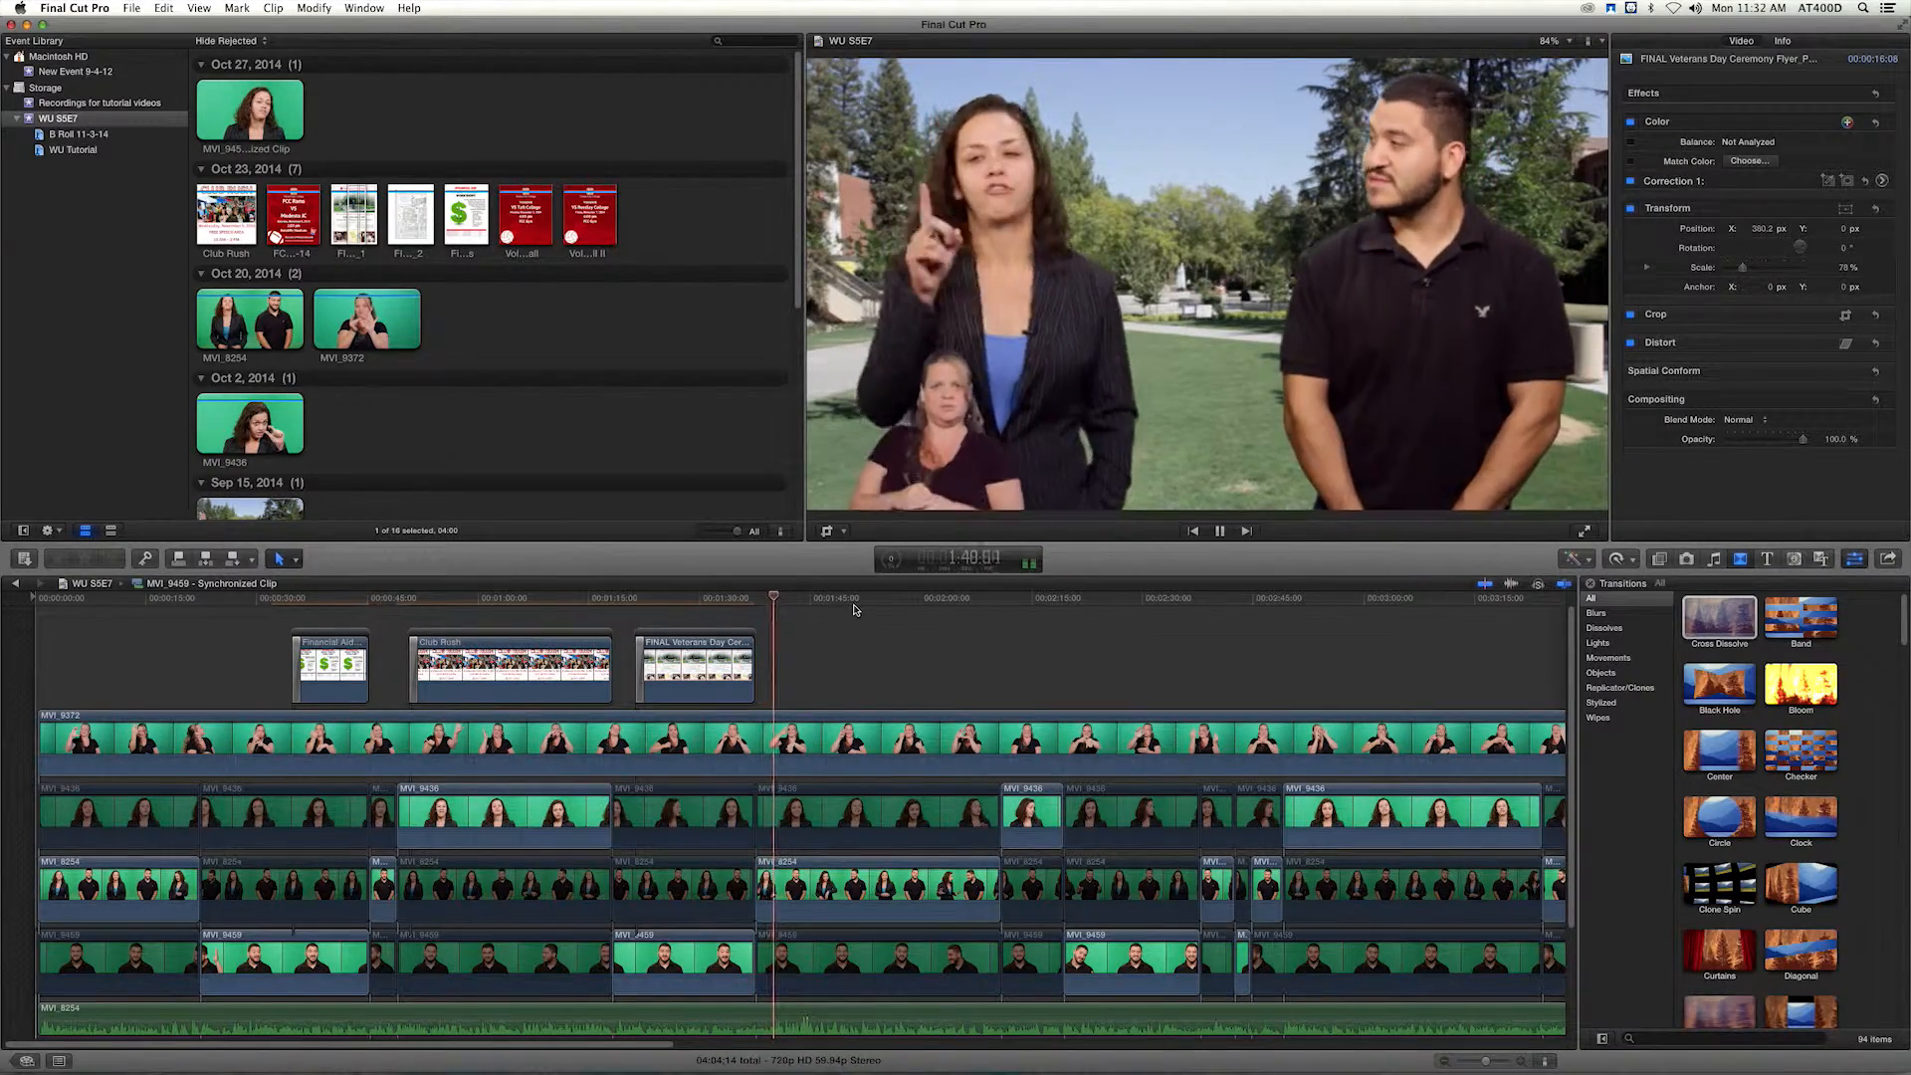
key("space")
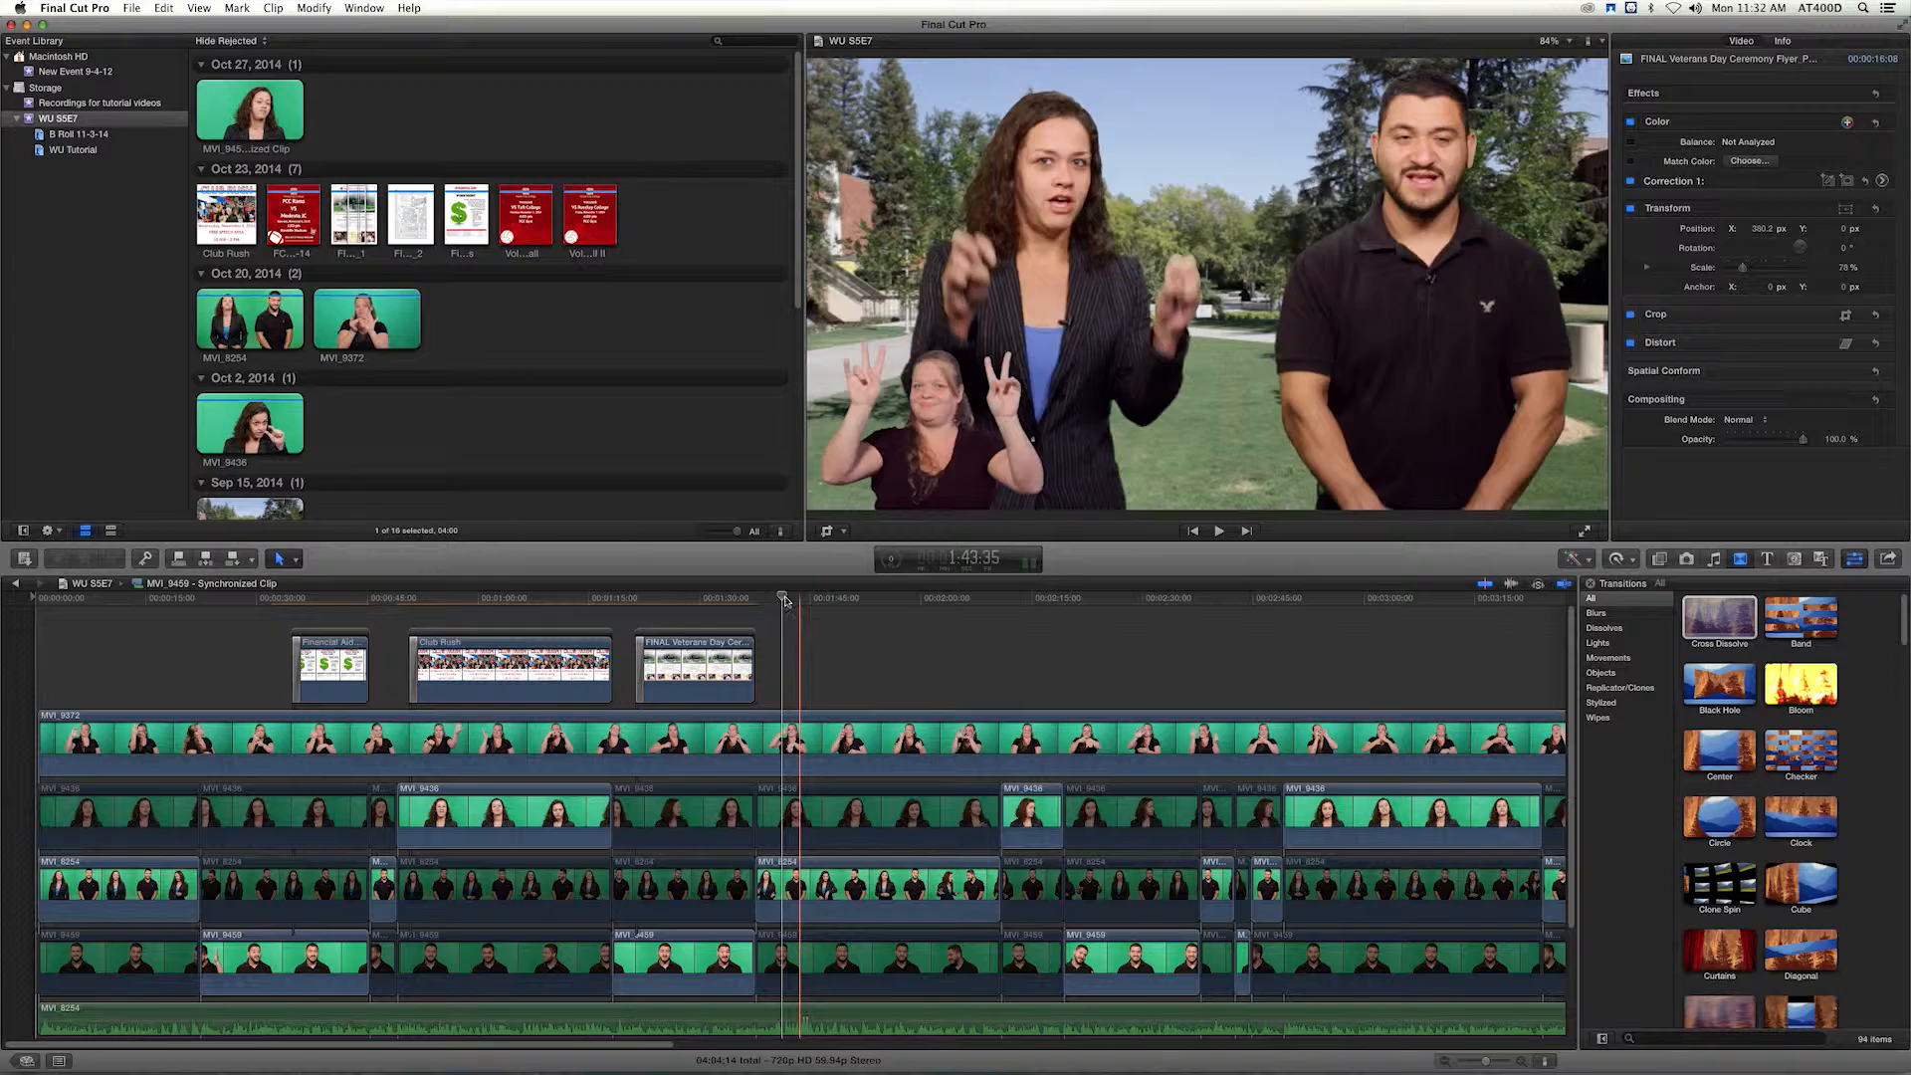
left_click_drag(785, 600, 999, 612)
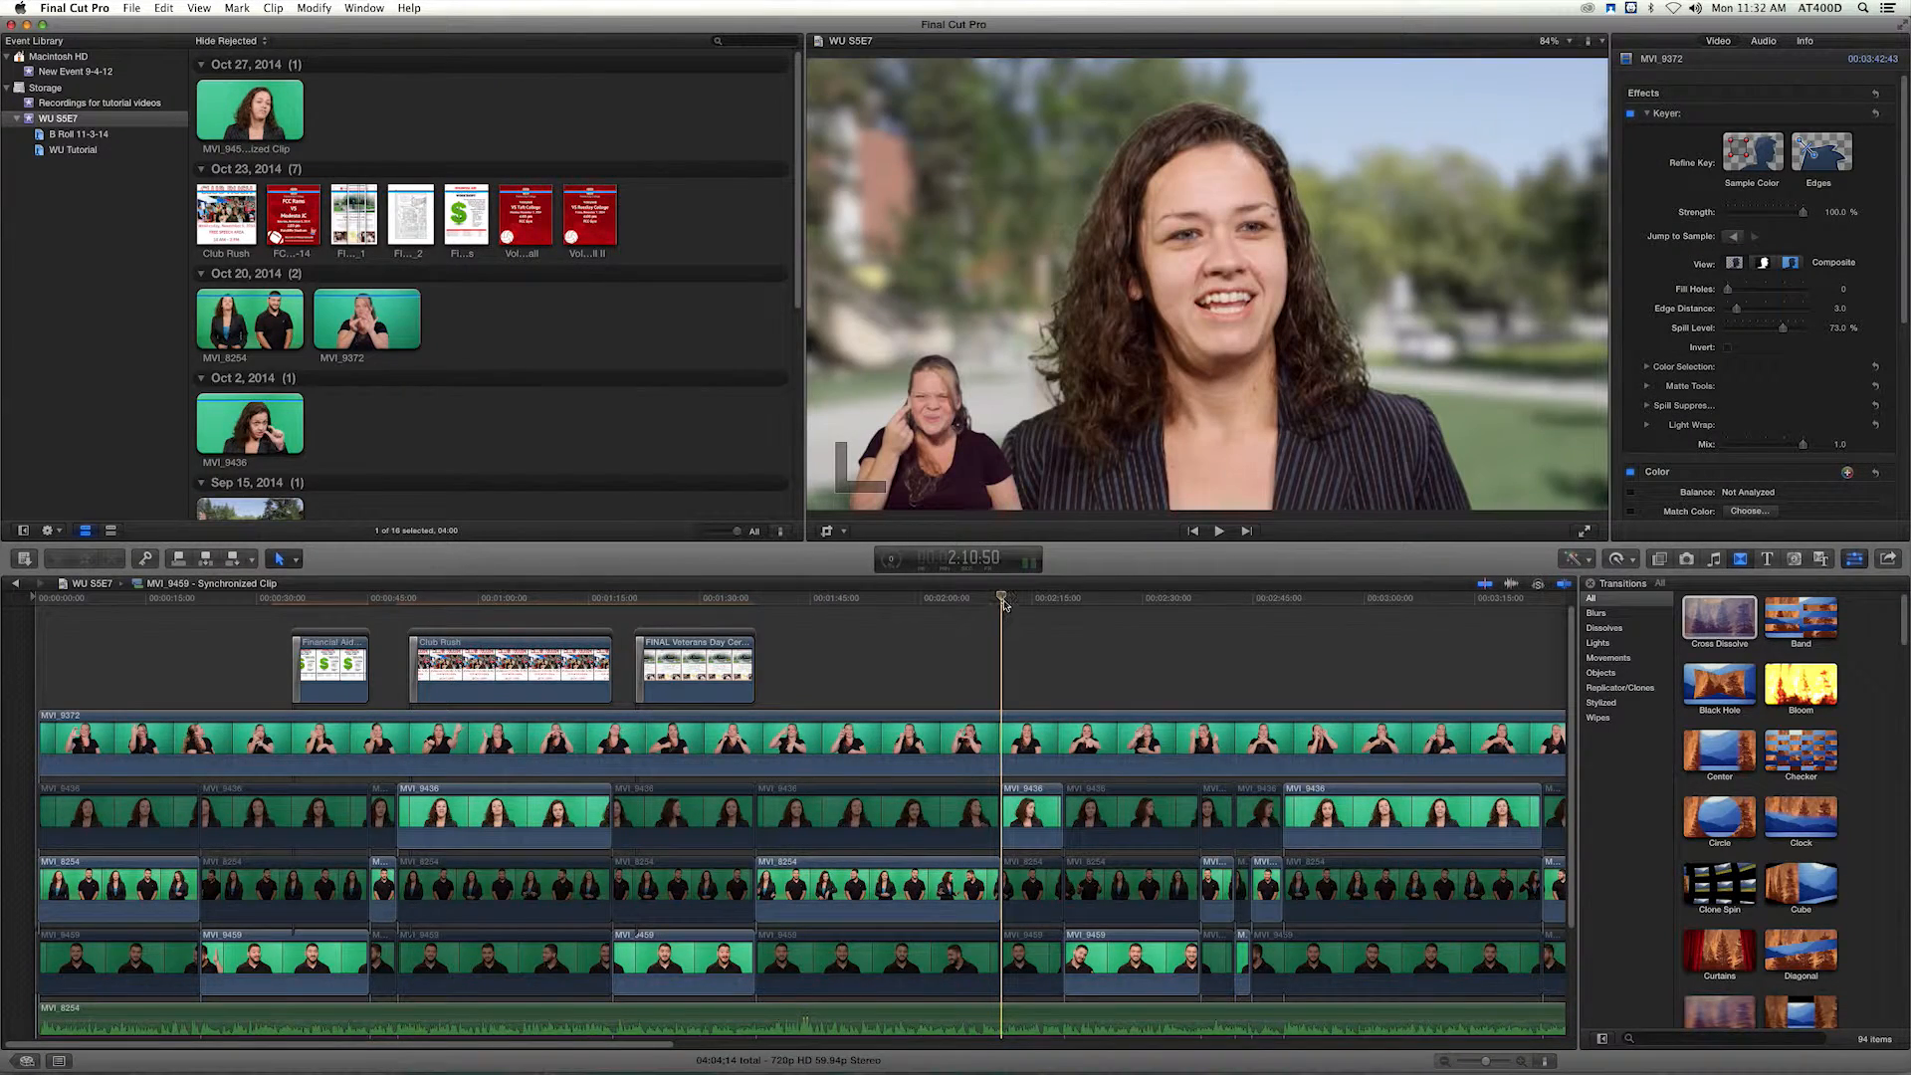
key("space")
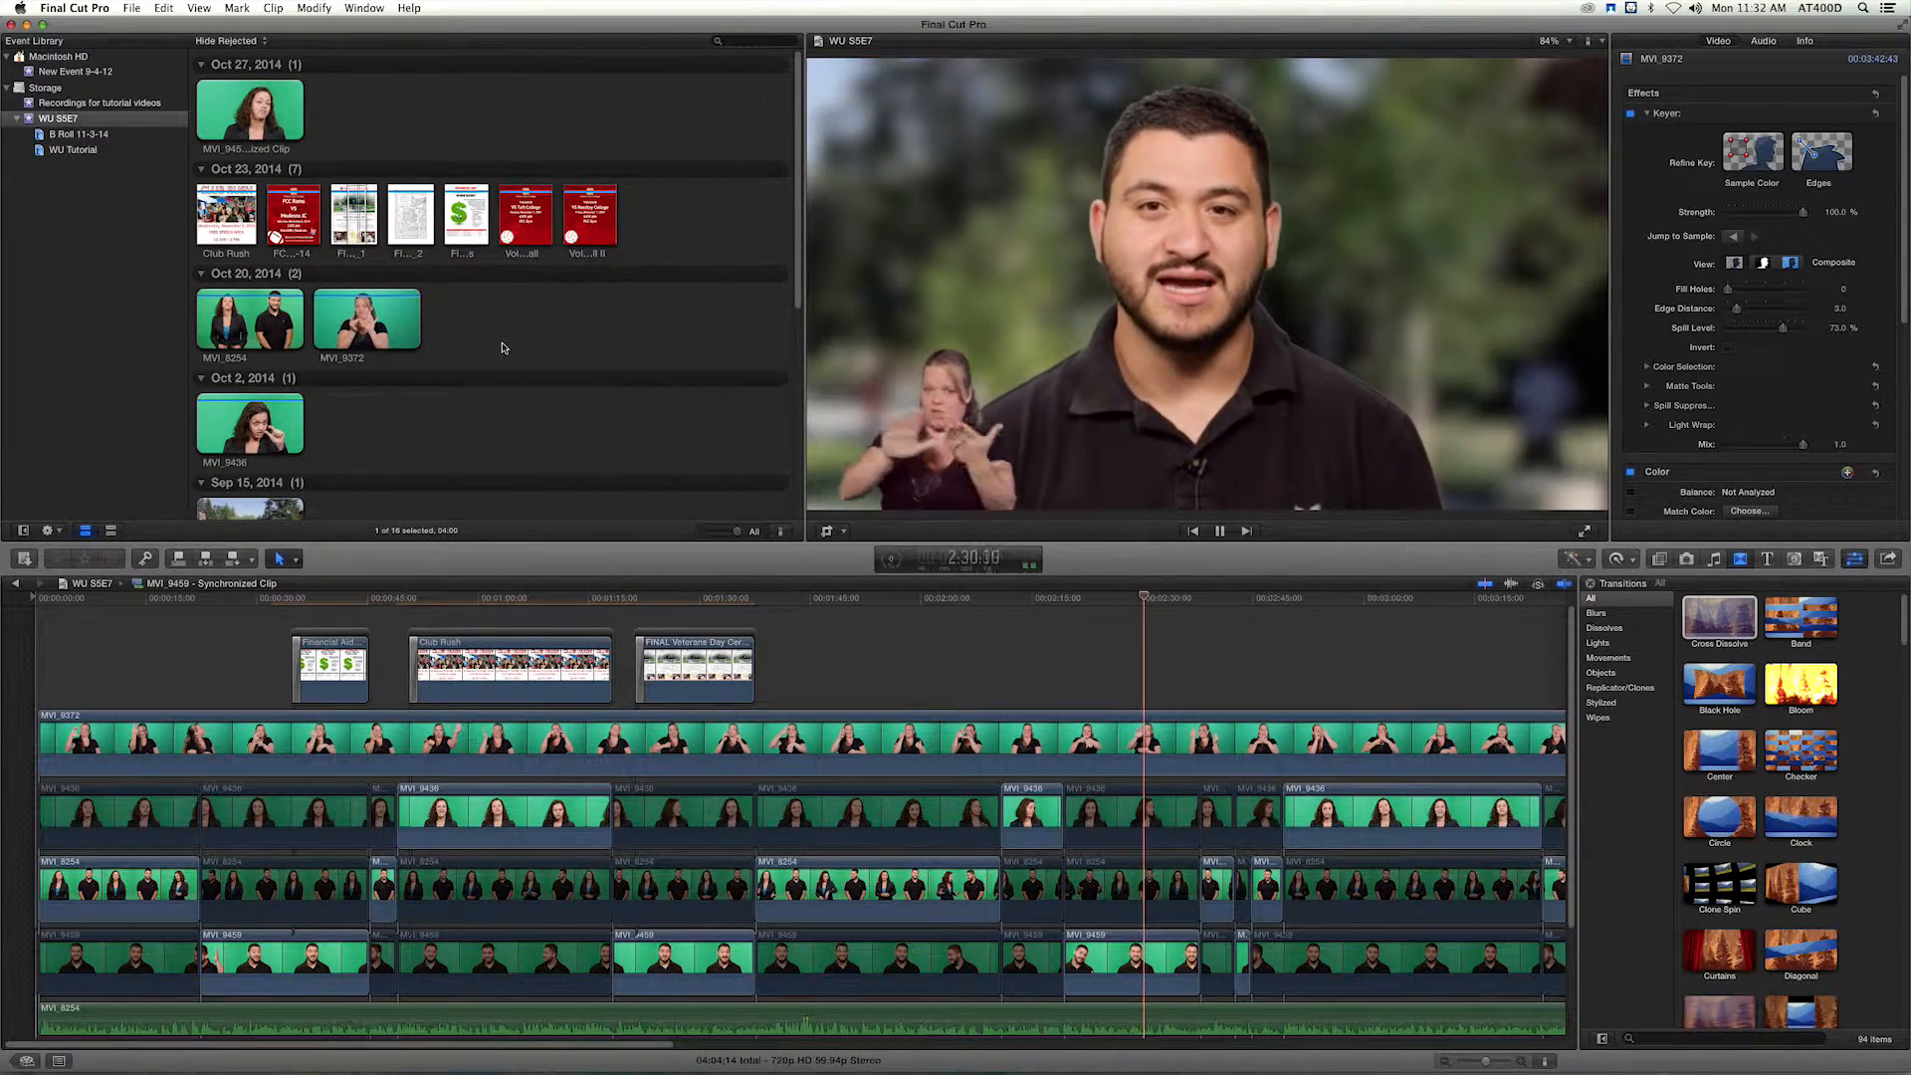
key("space")
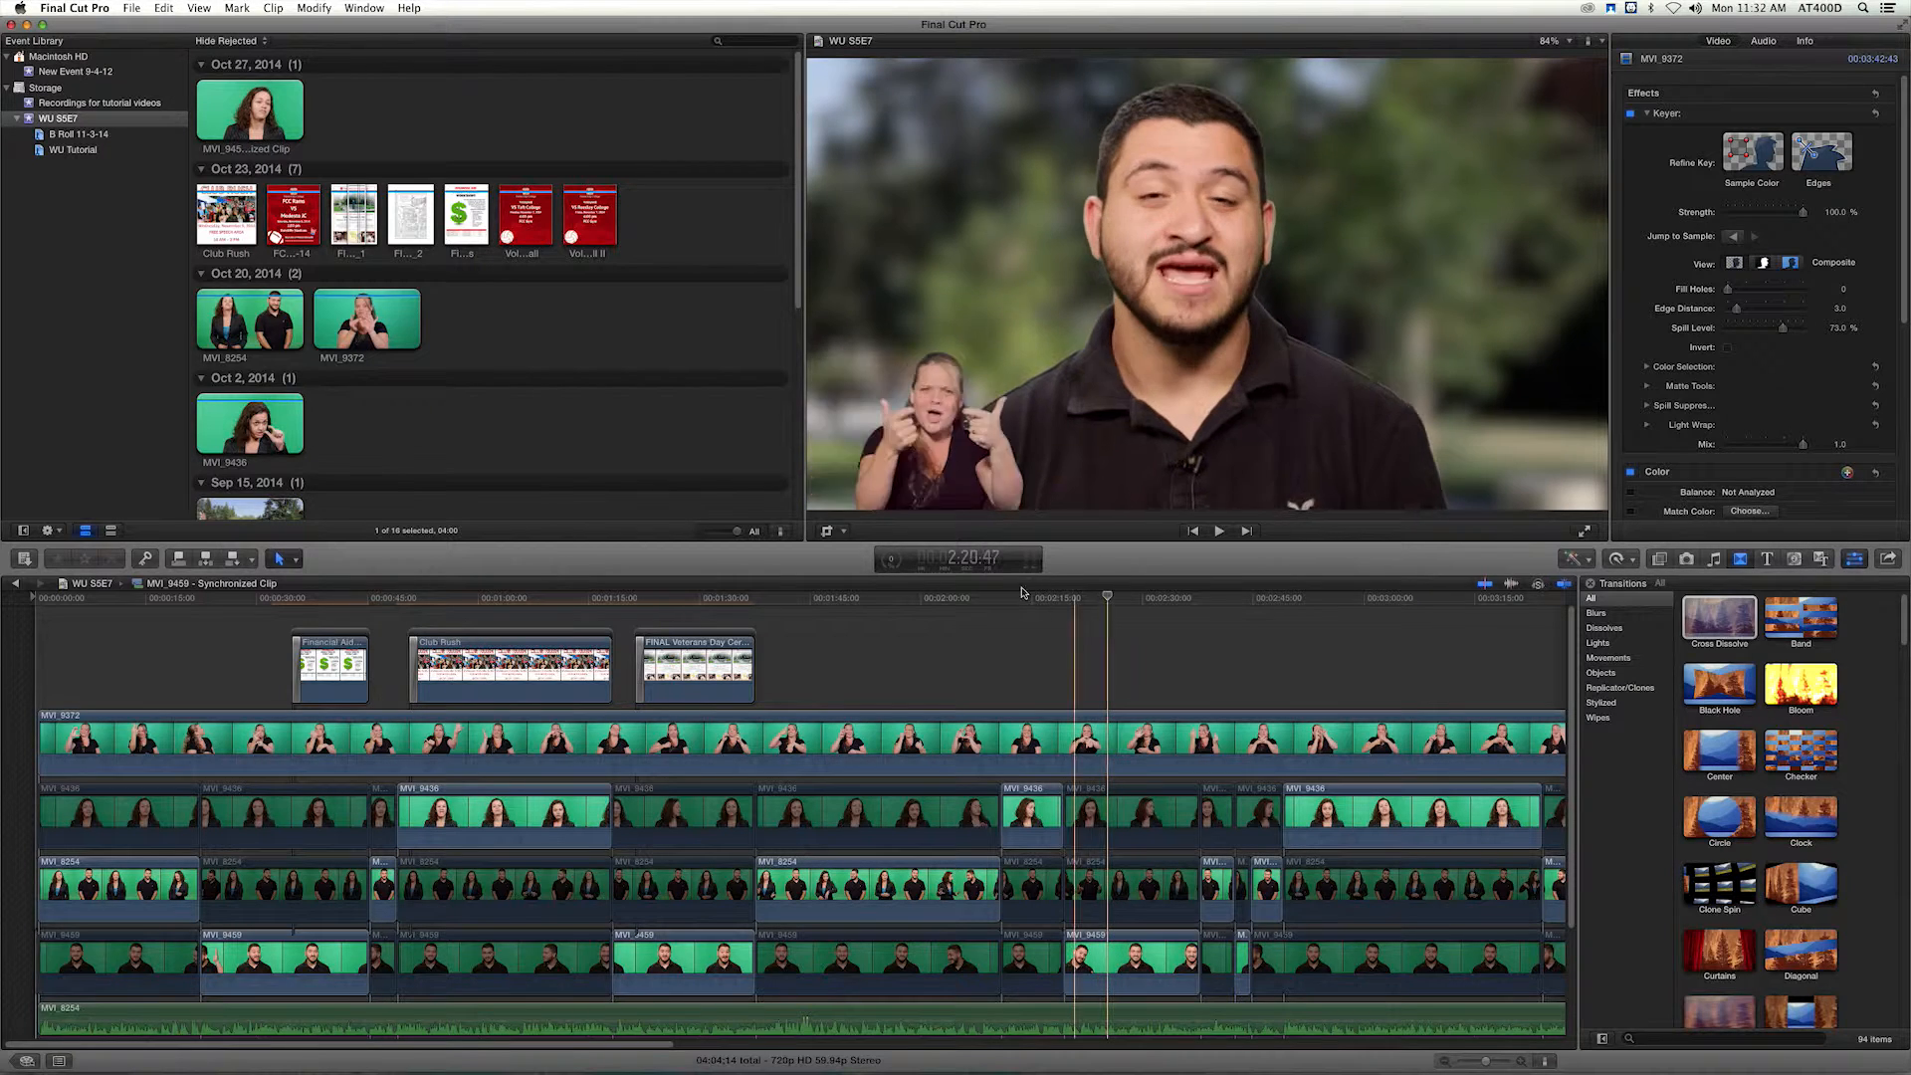
Place the Volleyball VS Taft College flyer above the interpreter clip at 2:25:40 with a duration of 4:01.
left_click(1093, 598)
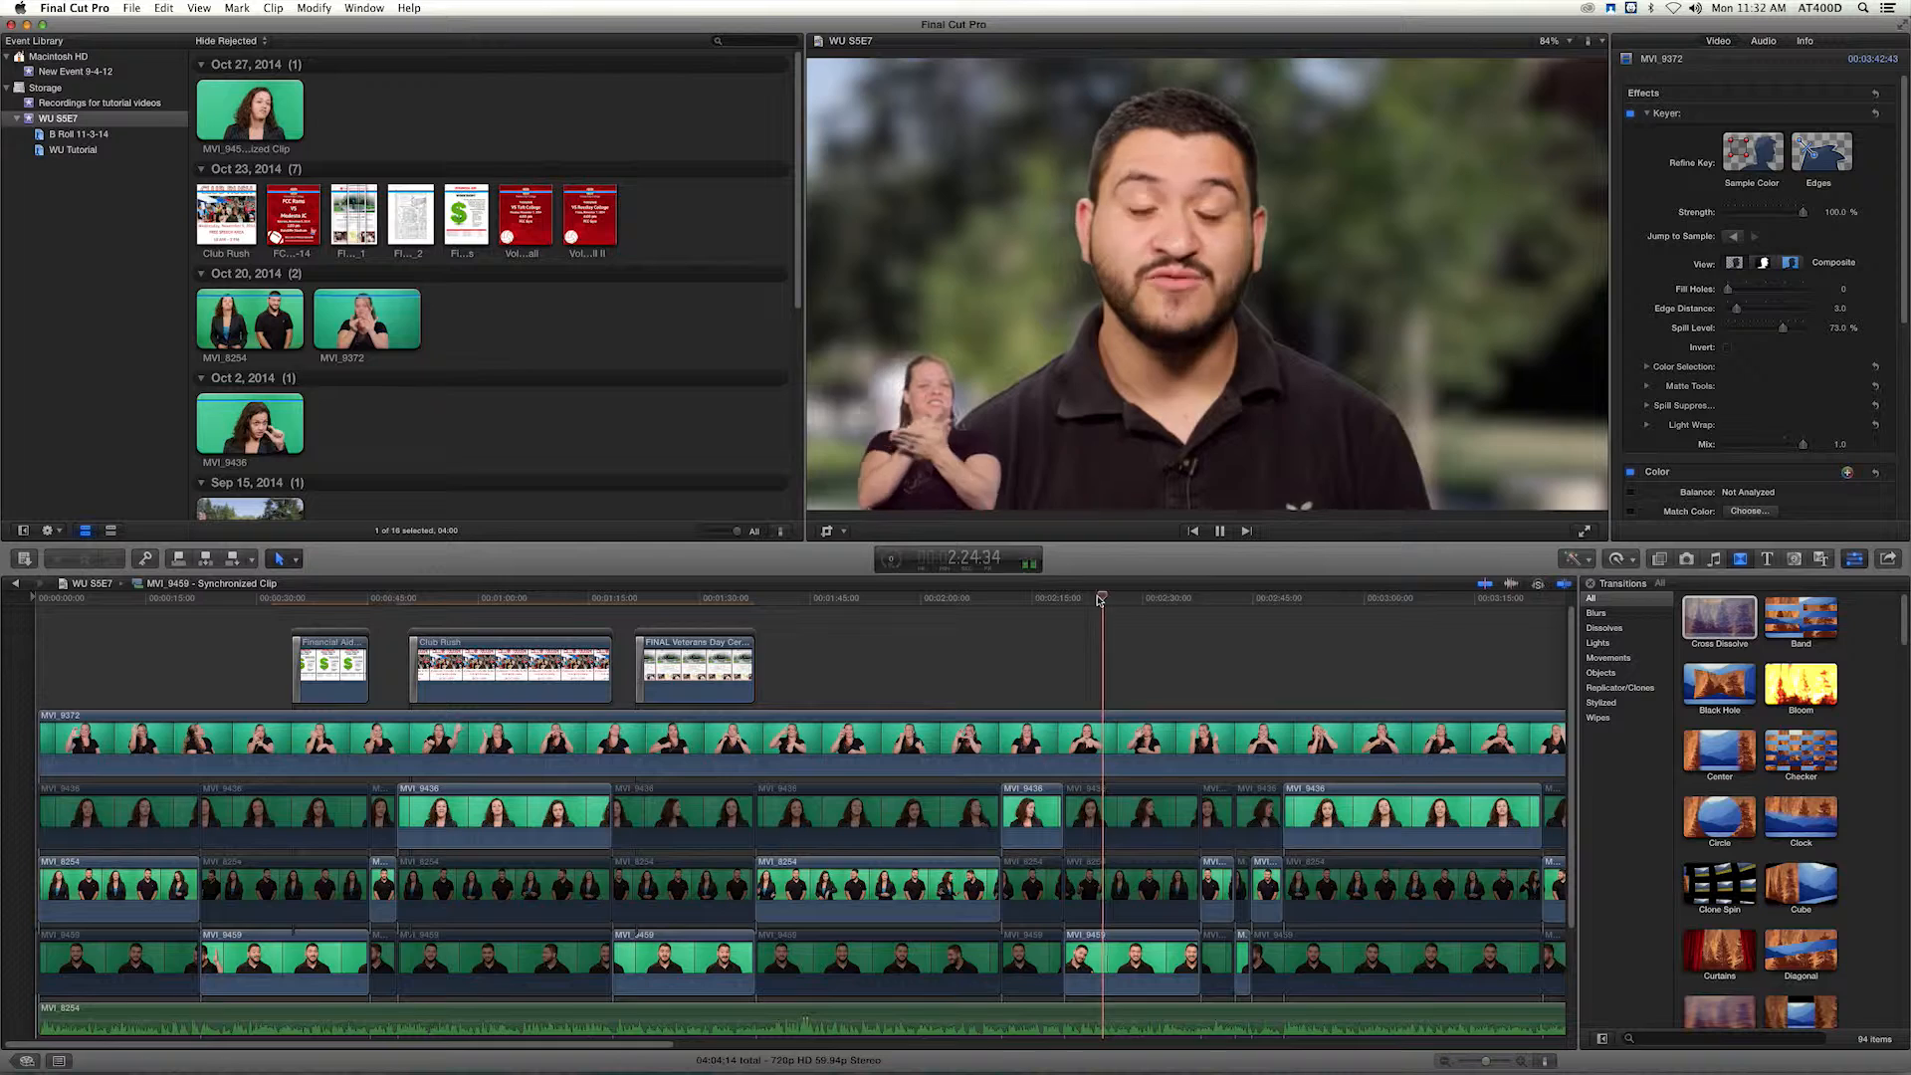
left_click(541, 216)
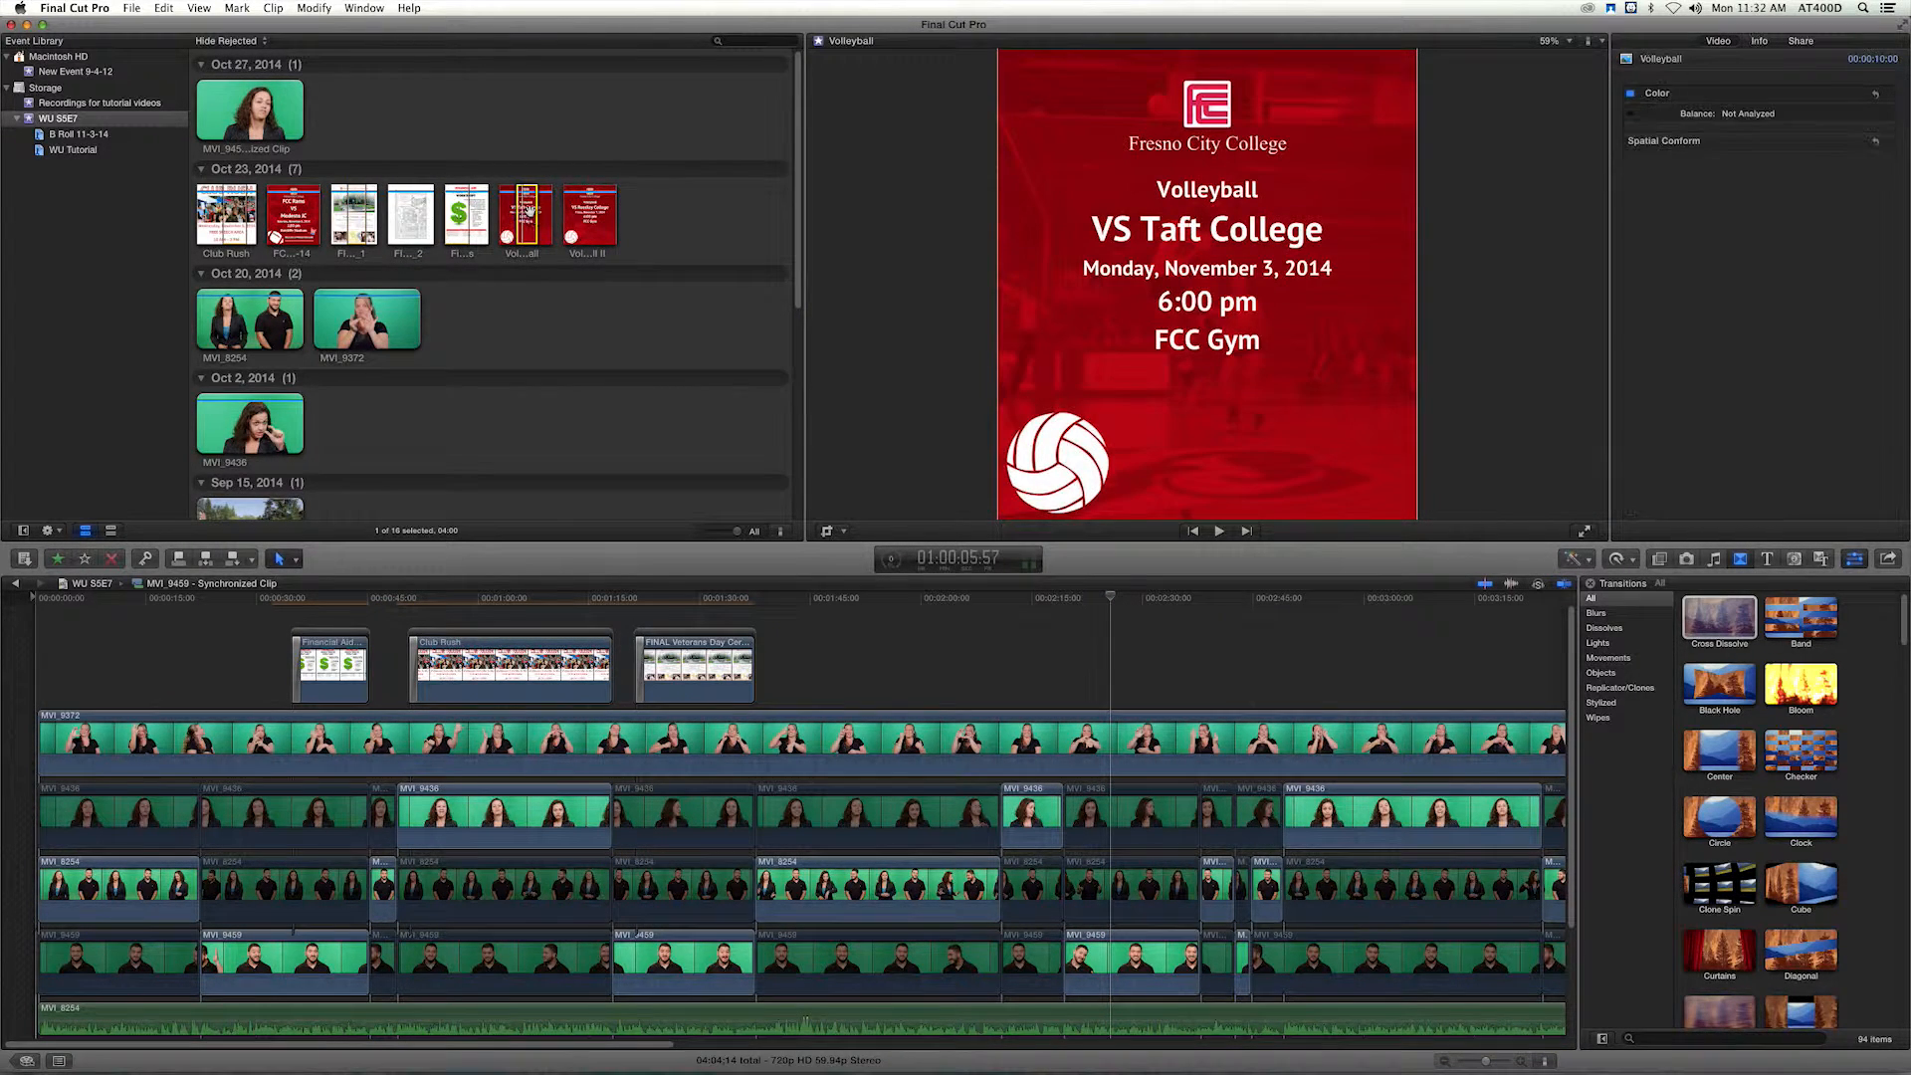
key("q")
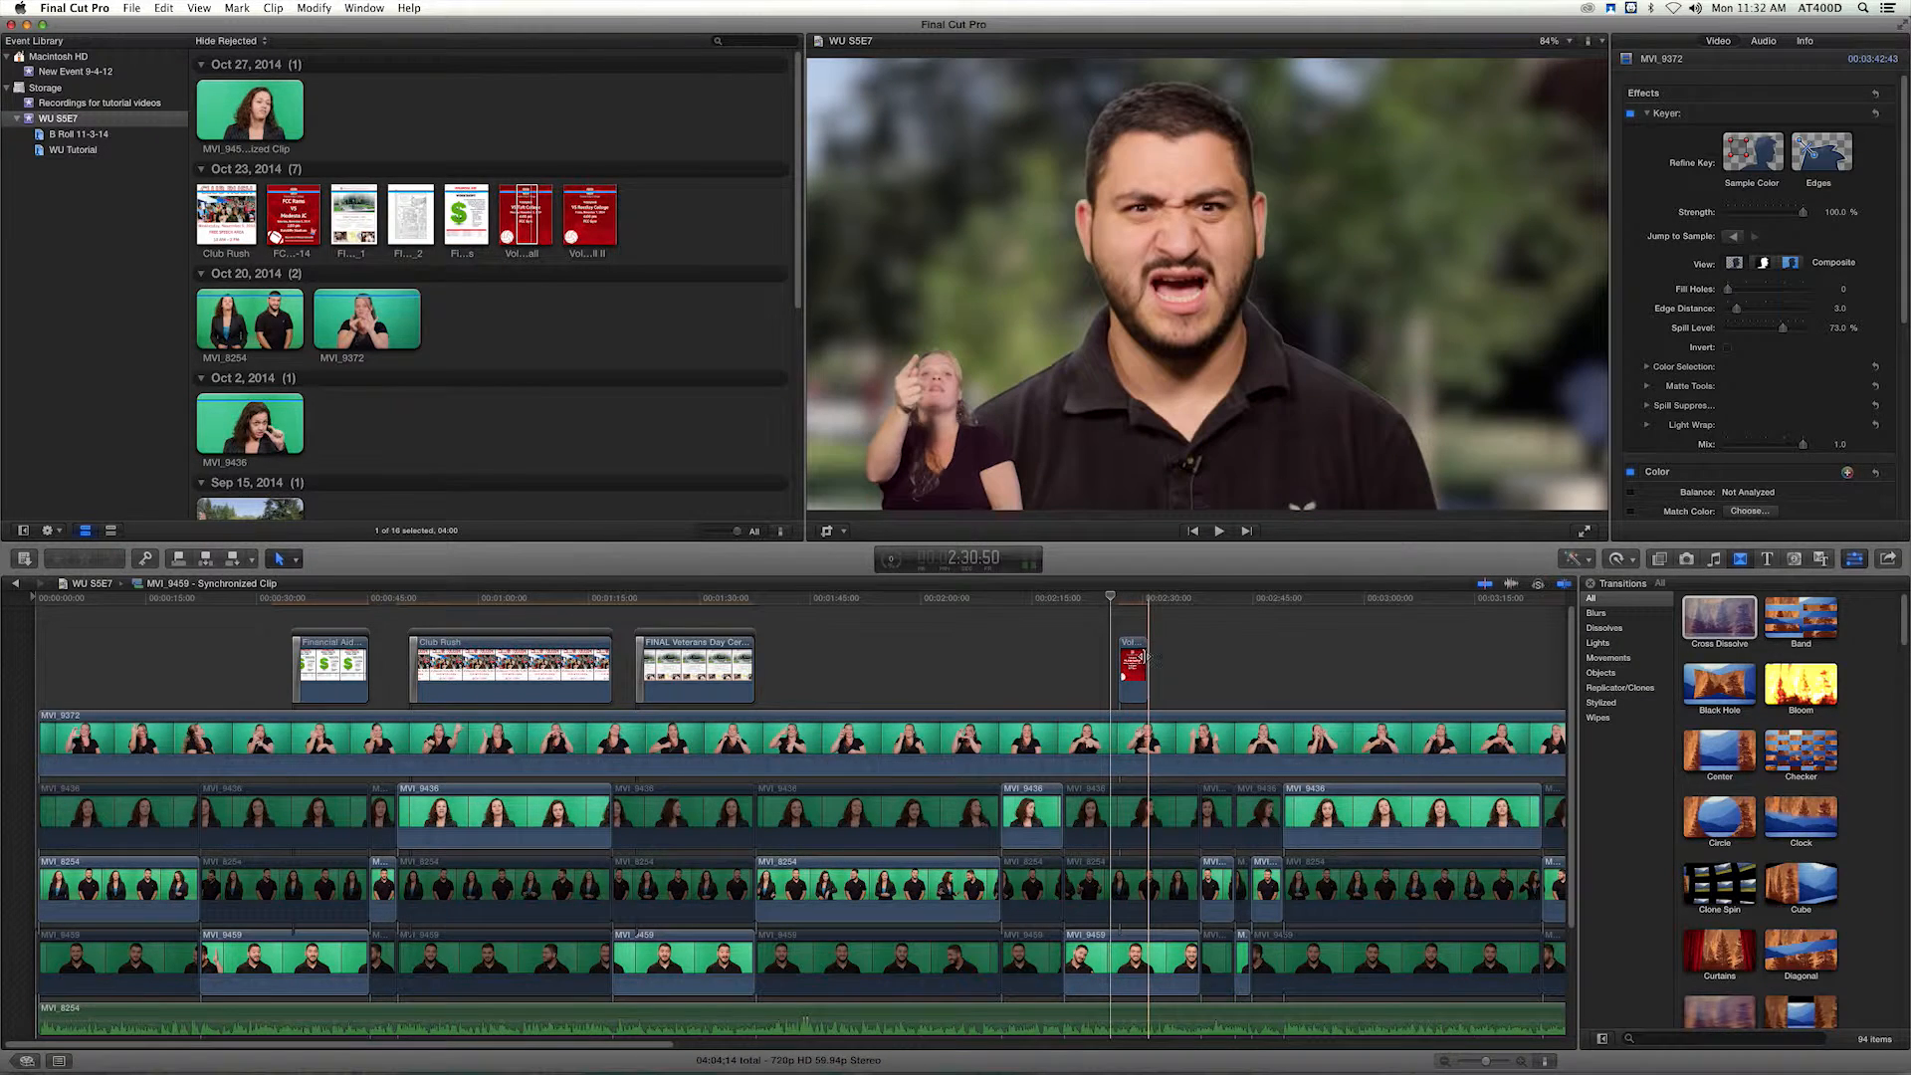
left_click_drag(1135, 660, 1135, 655)
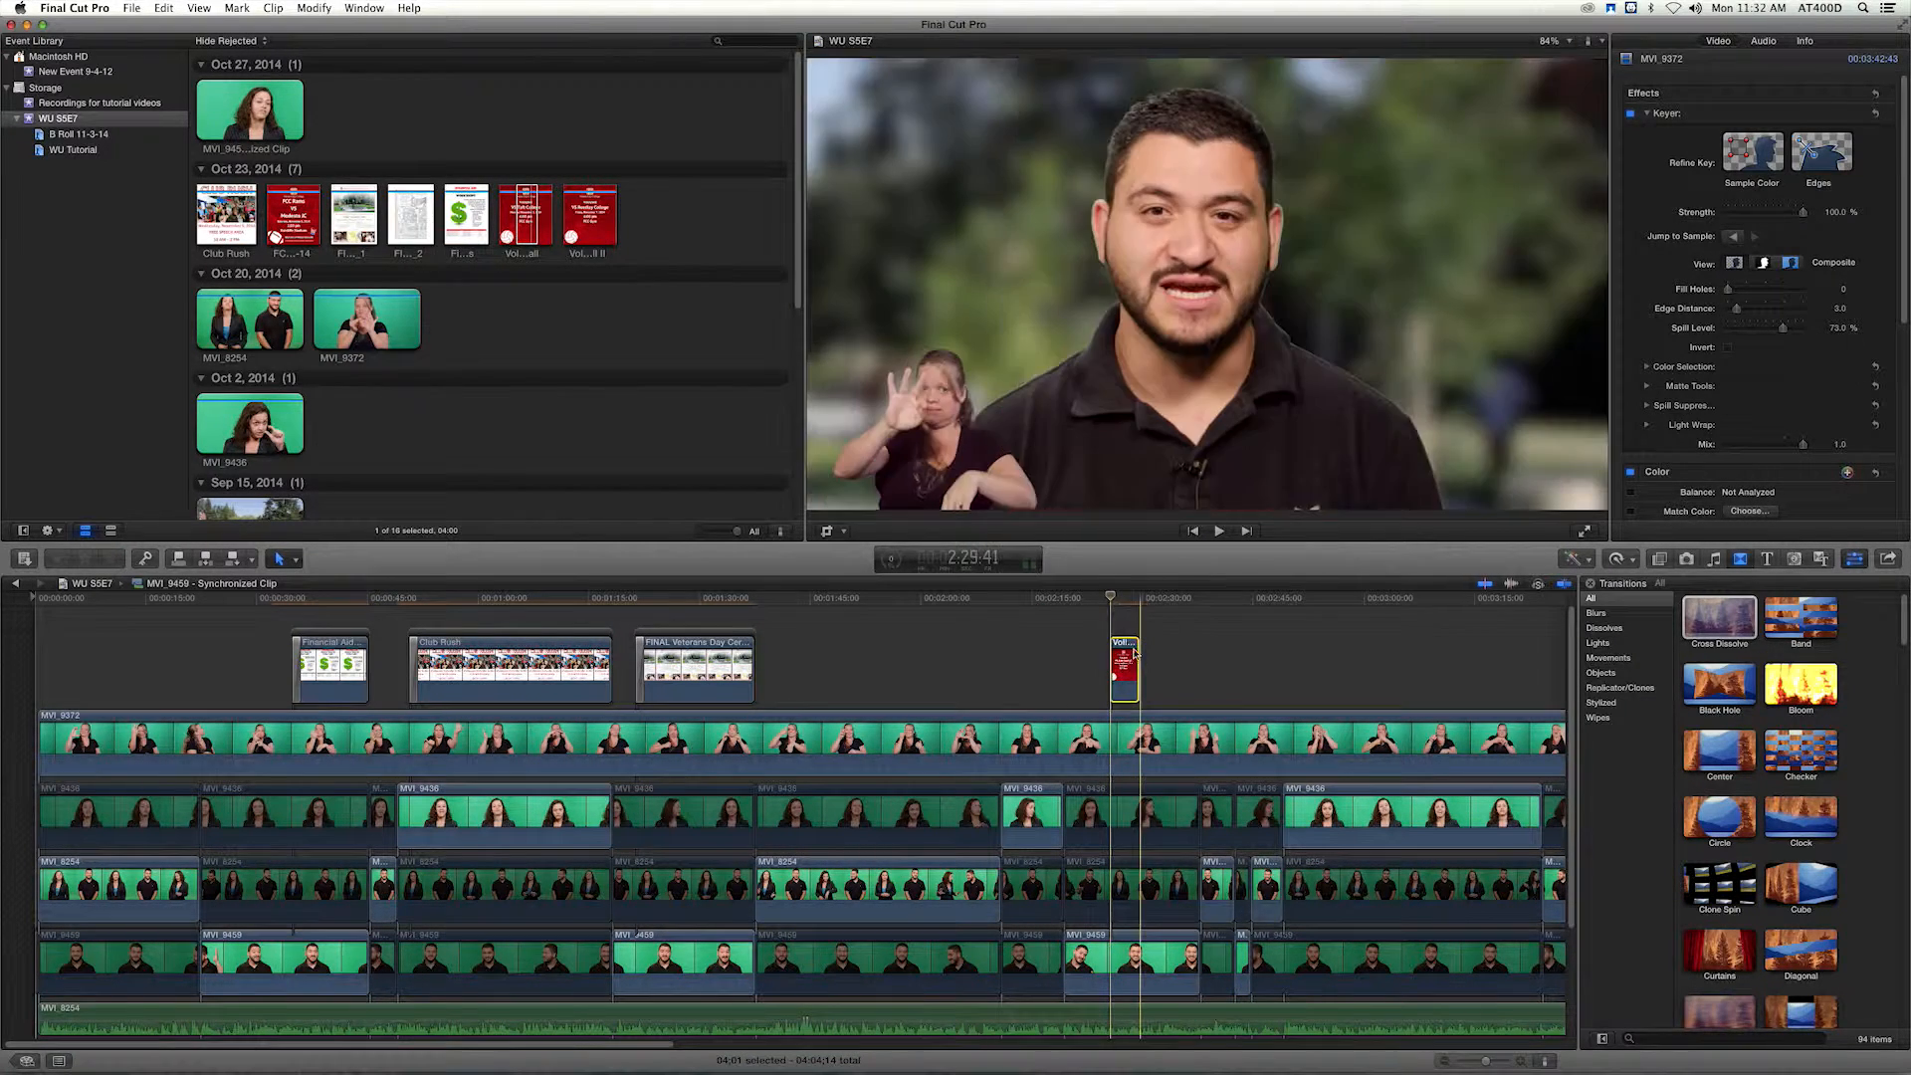
Paste only the Transform attributes (Position, Rotation, Scale, Anchor) onto the man's close-up MVI_9459 beneath the volleyball flyer.
left_click(1123, 597)
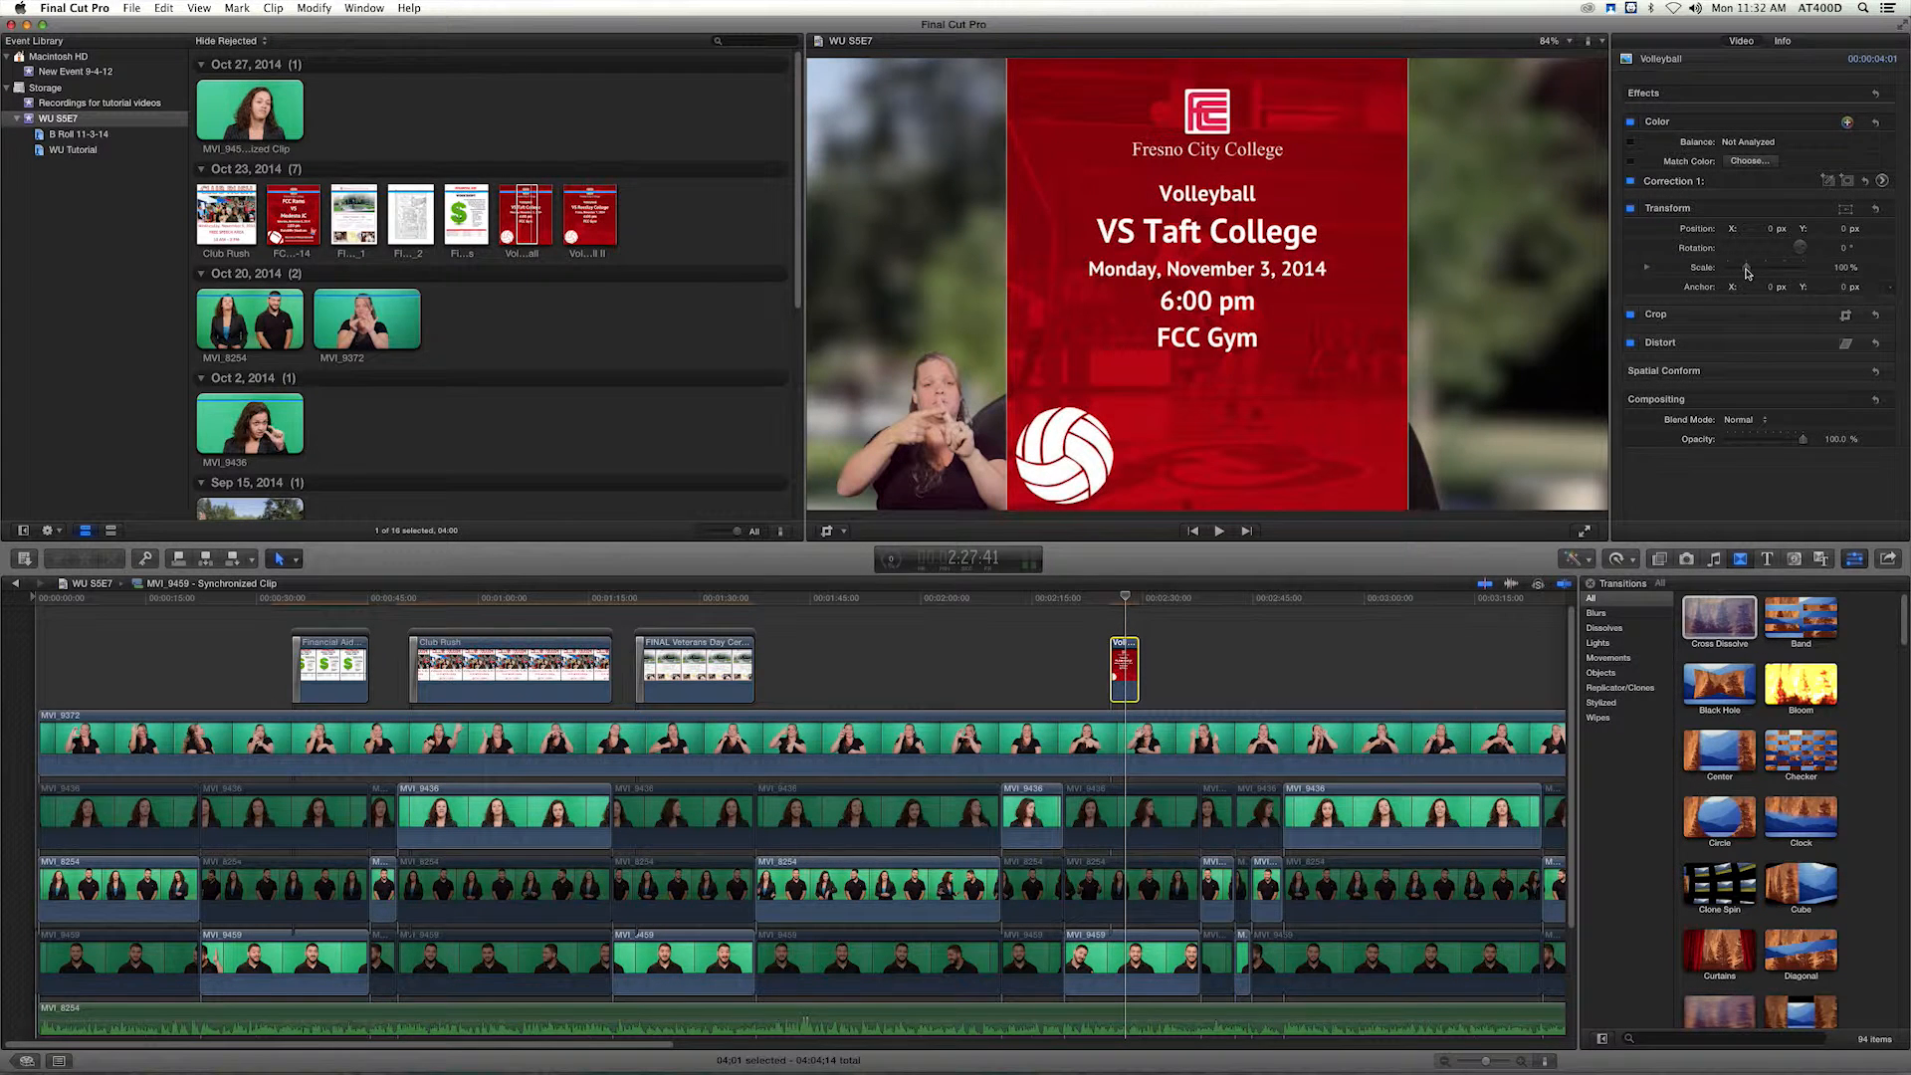
left_click(1116, 963)
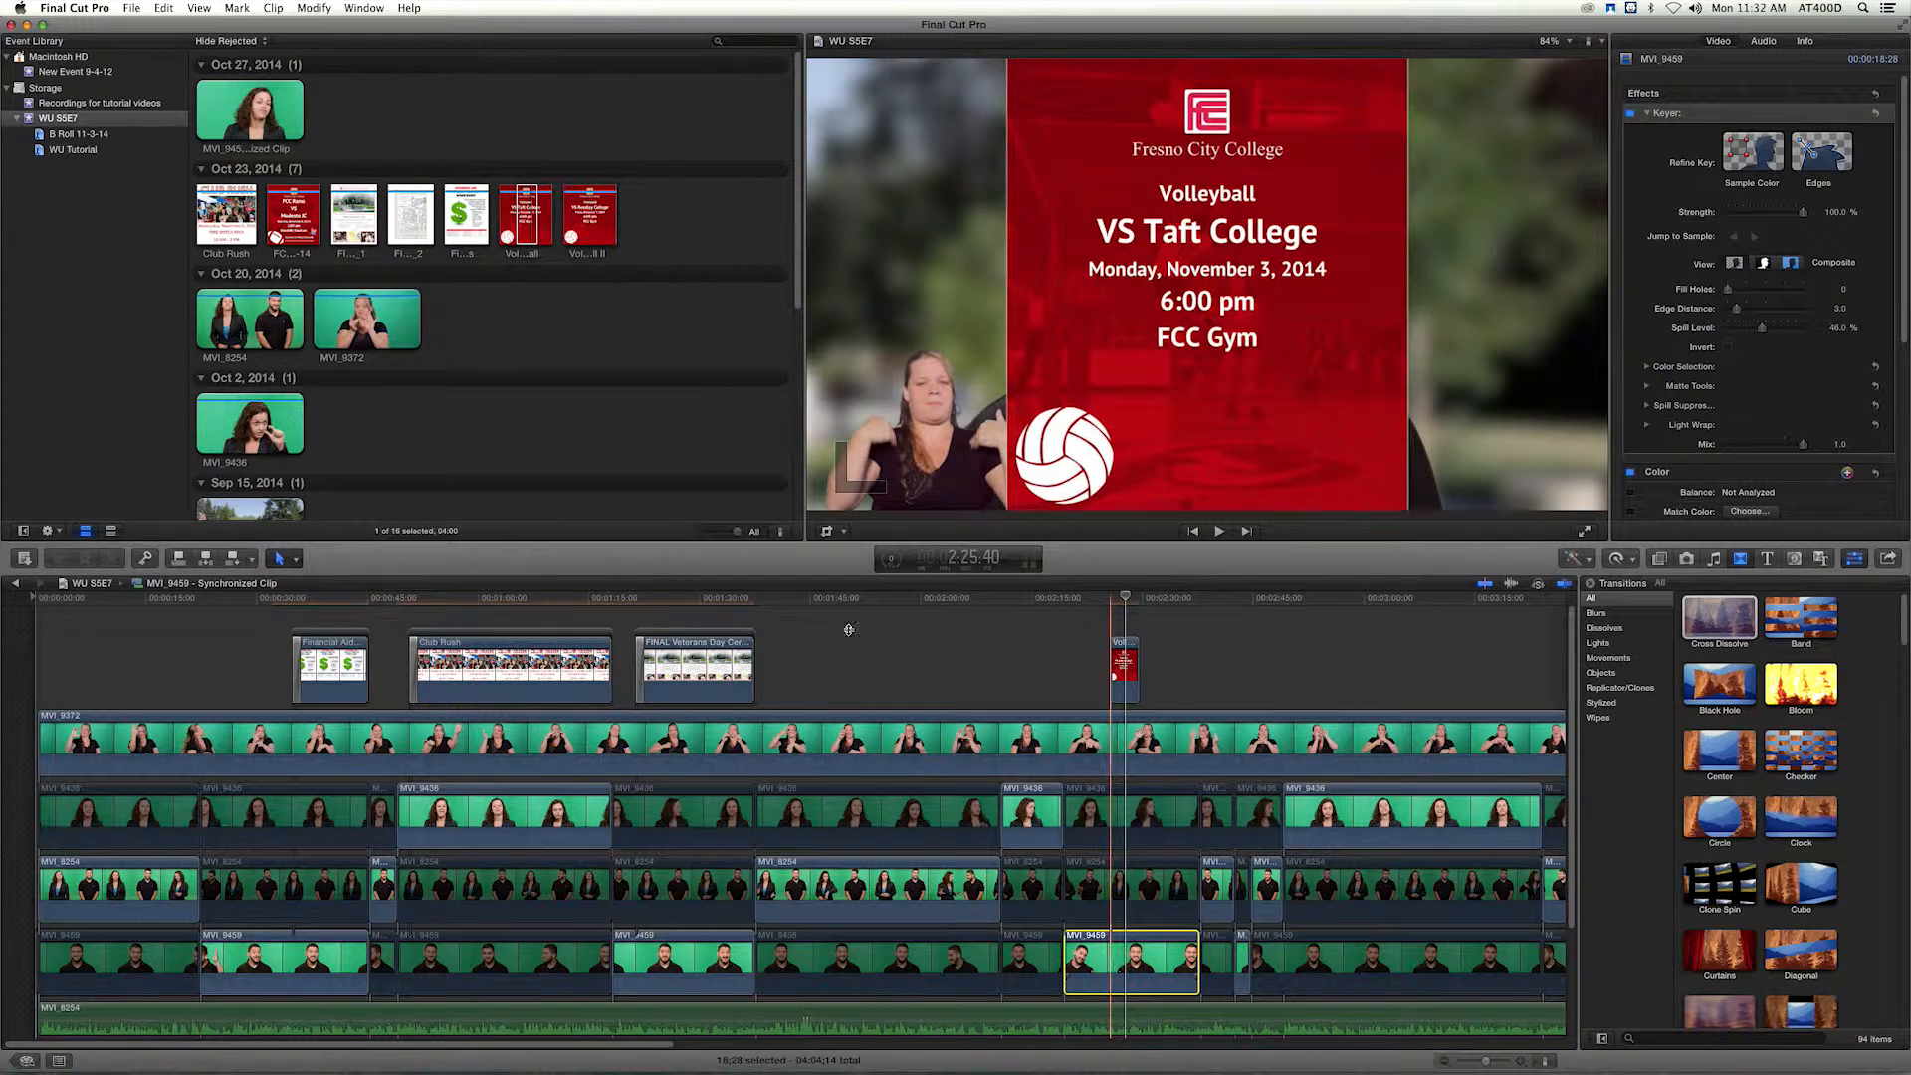
left_click(199, 8)
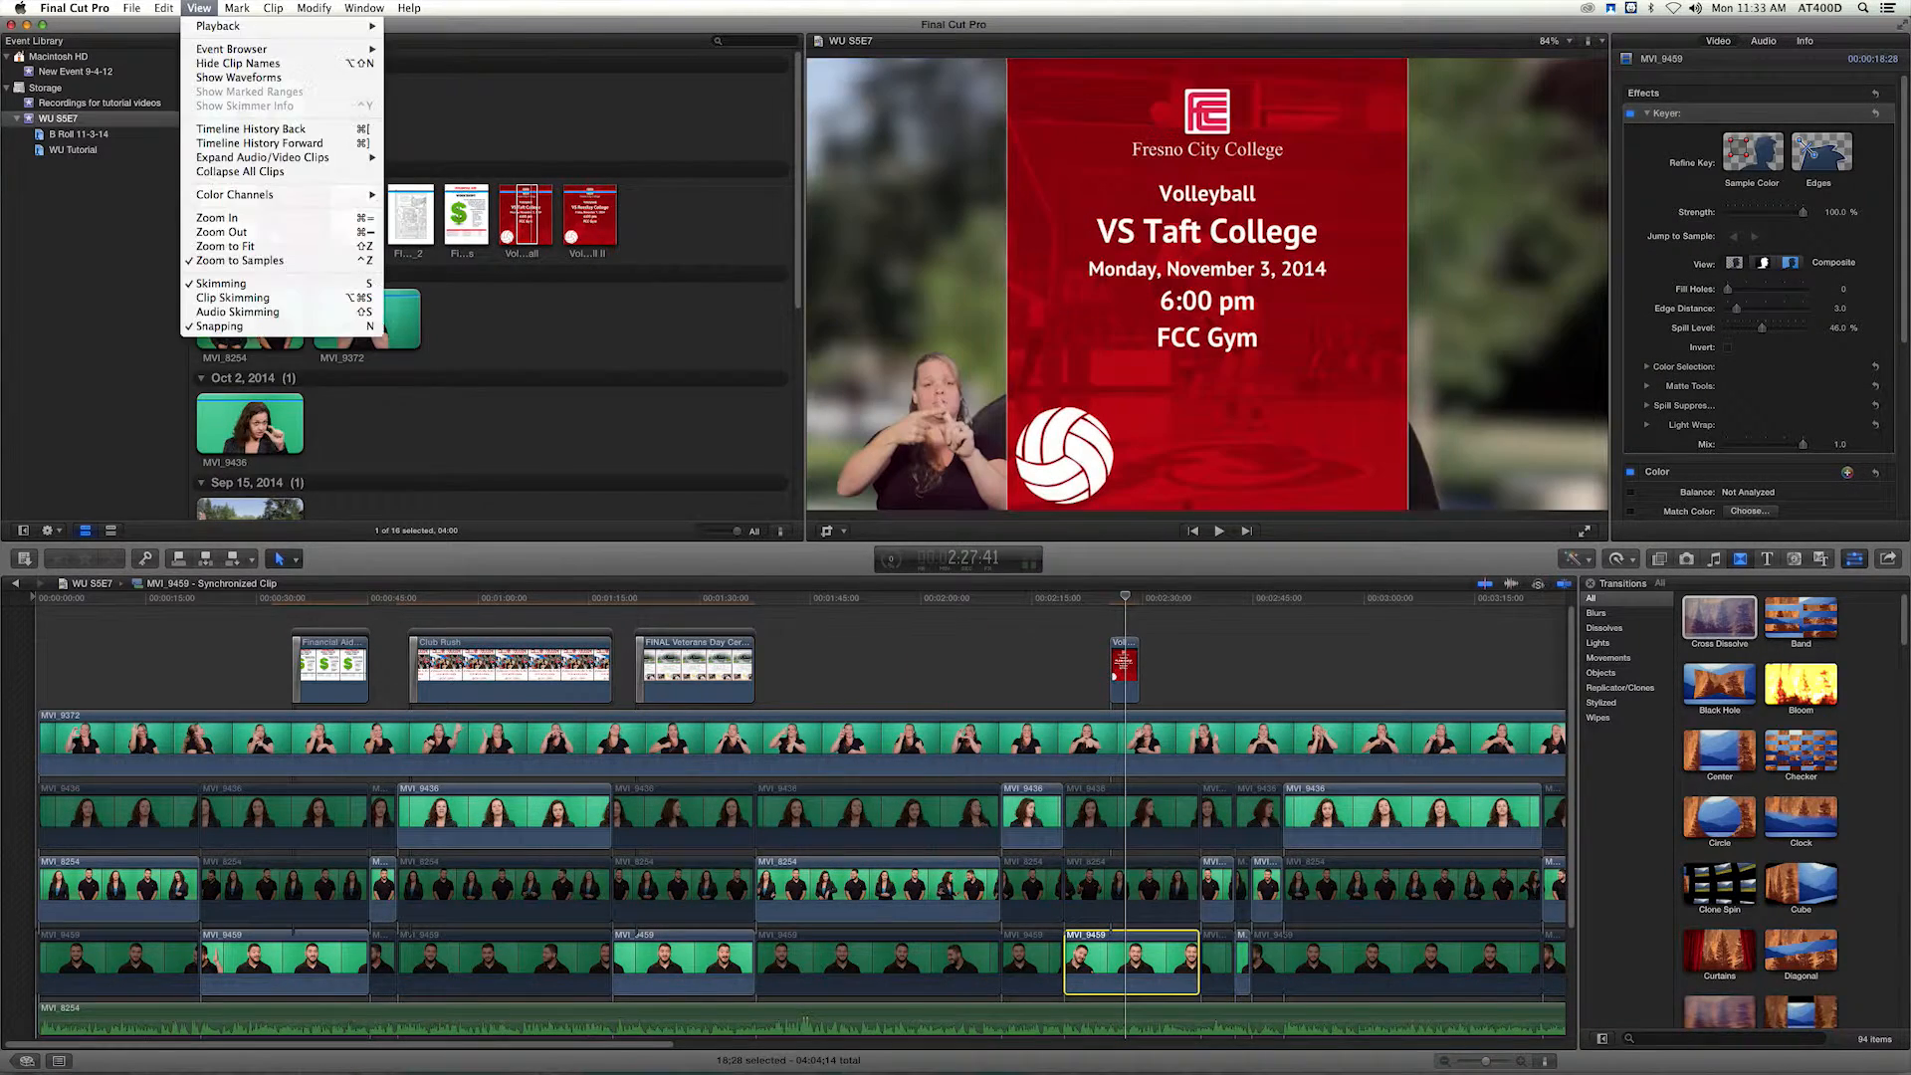
mouse_move(164, 8)
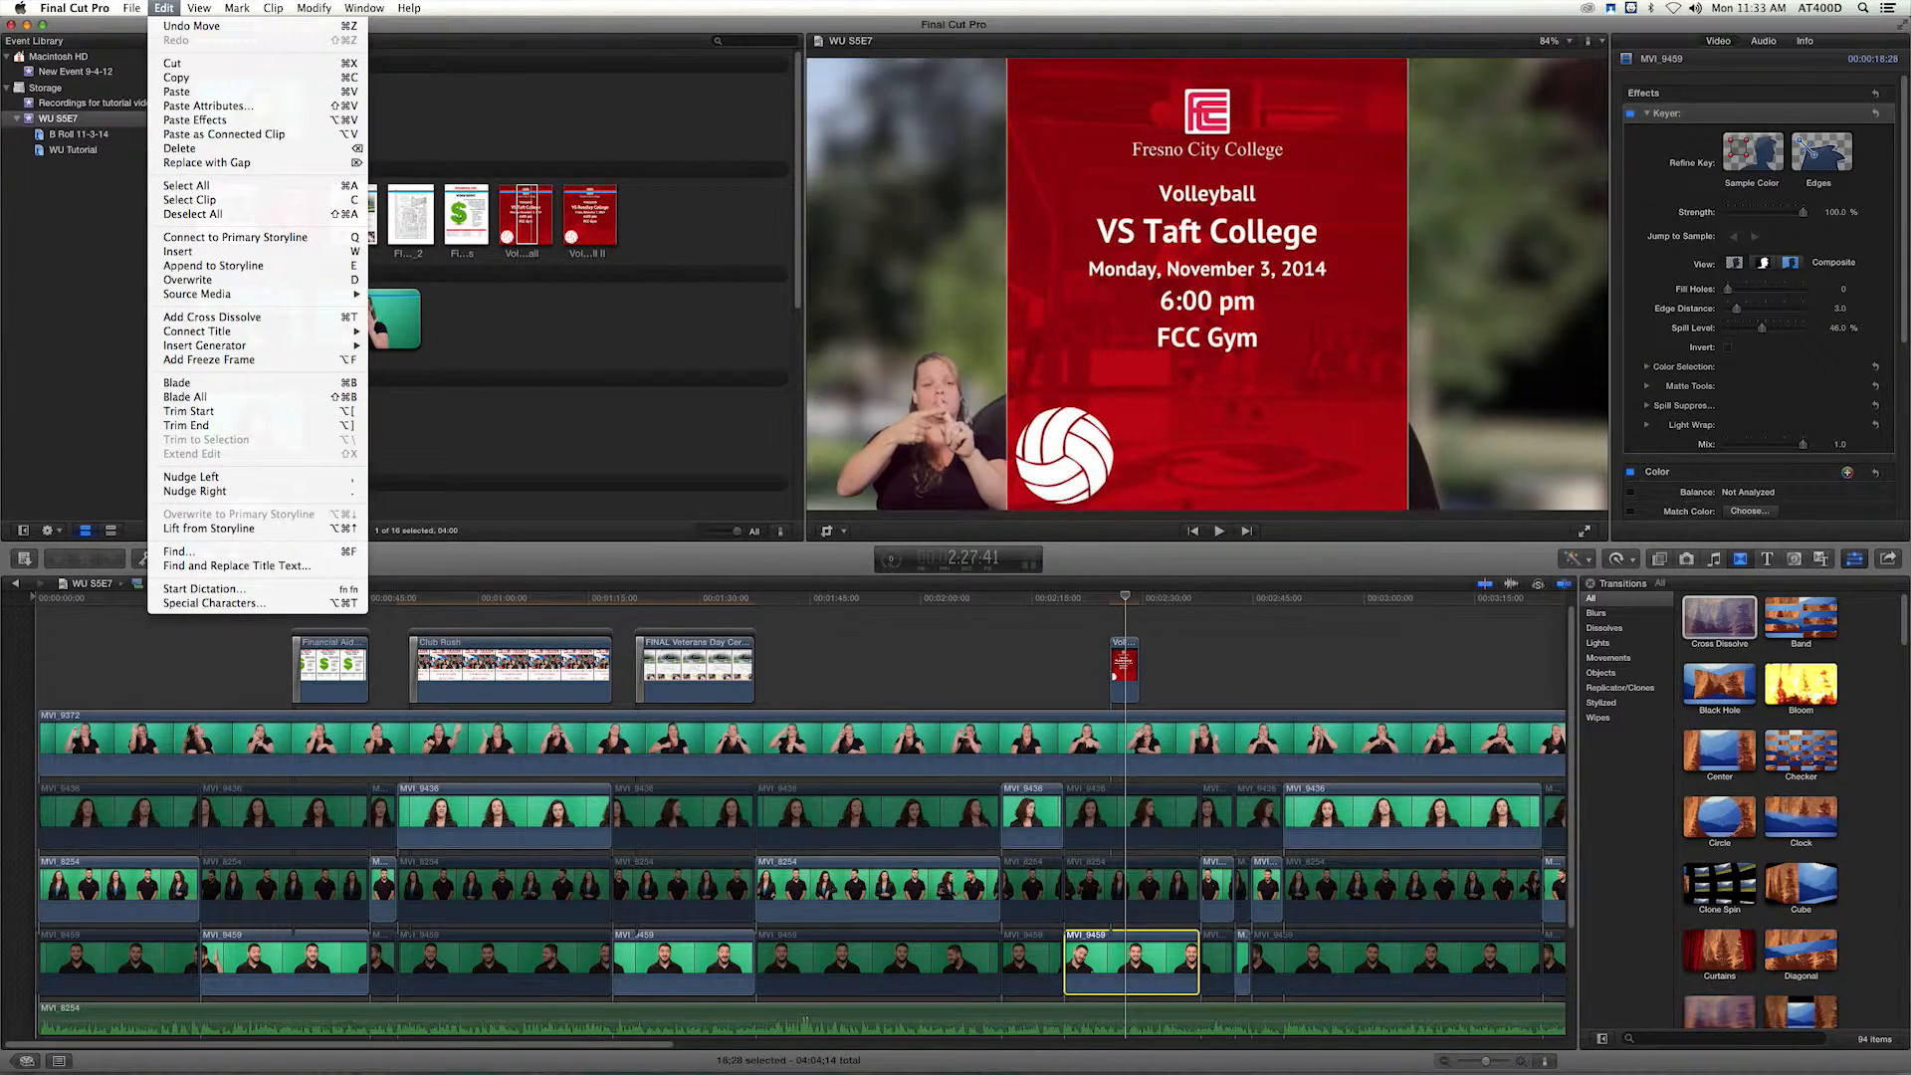
left_click(185, 106)
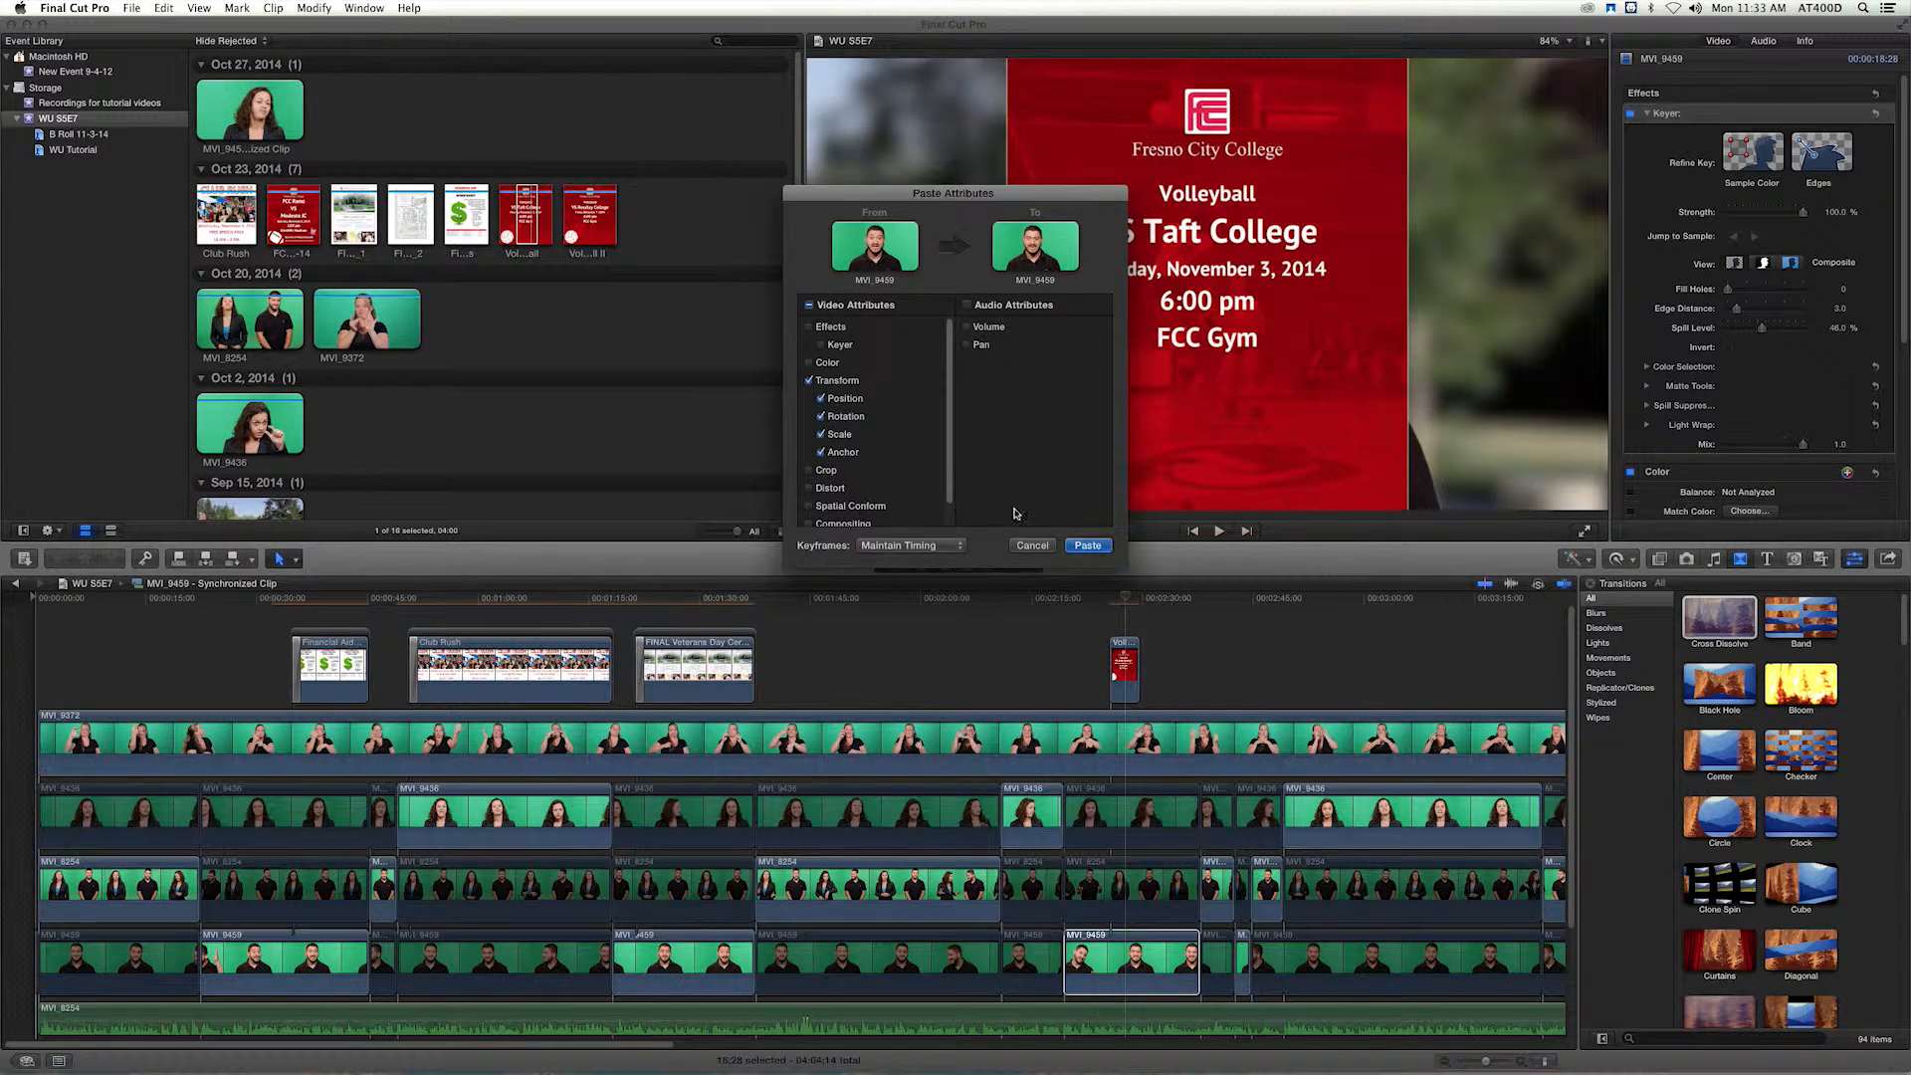
left_click(1081, 548)
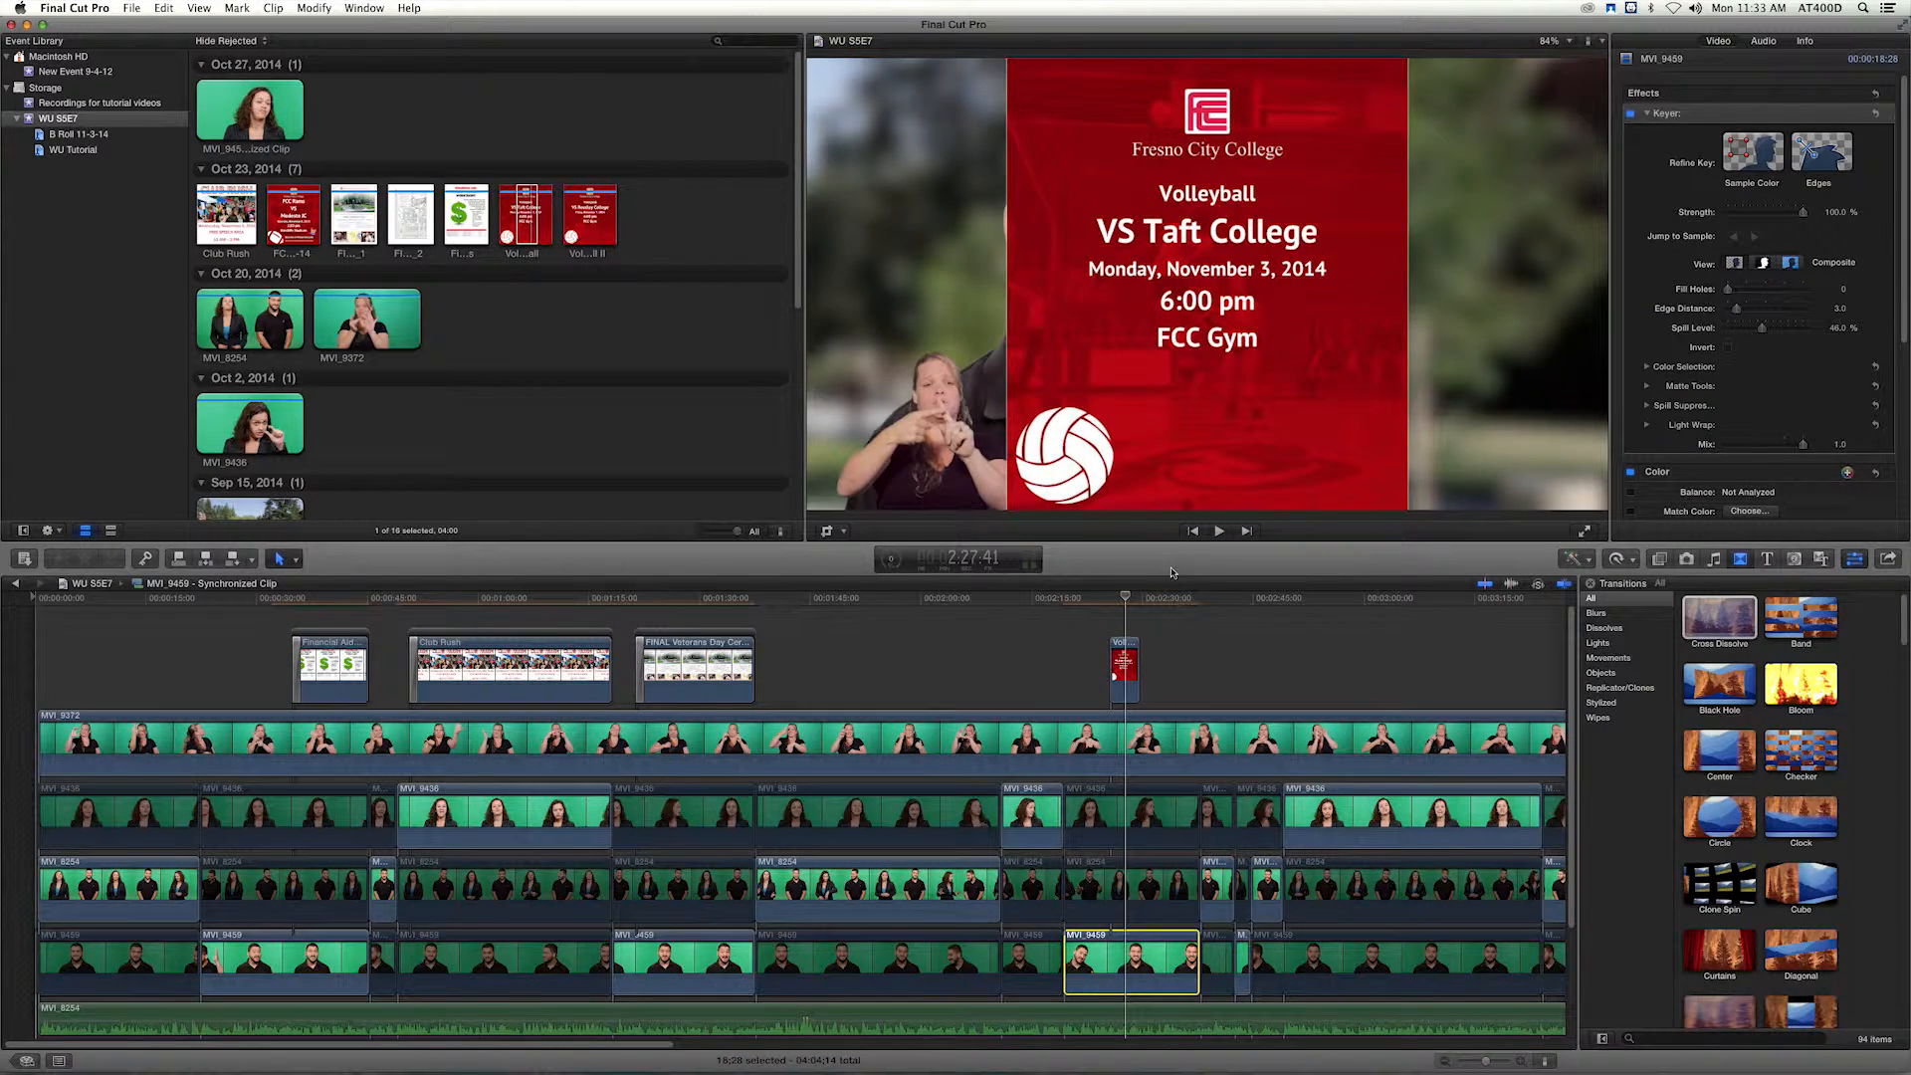
left_click(1738, 307)
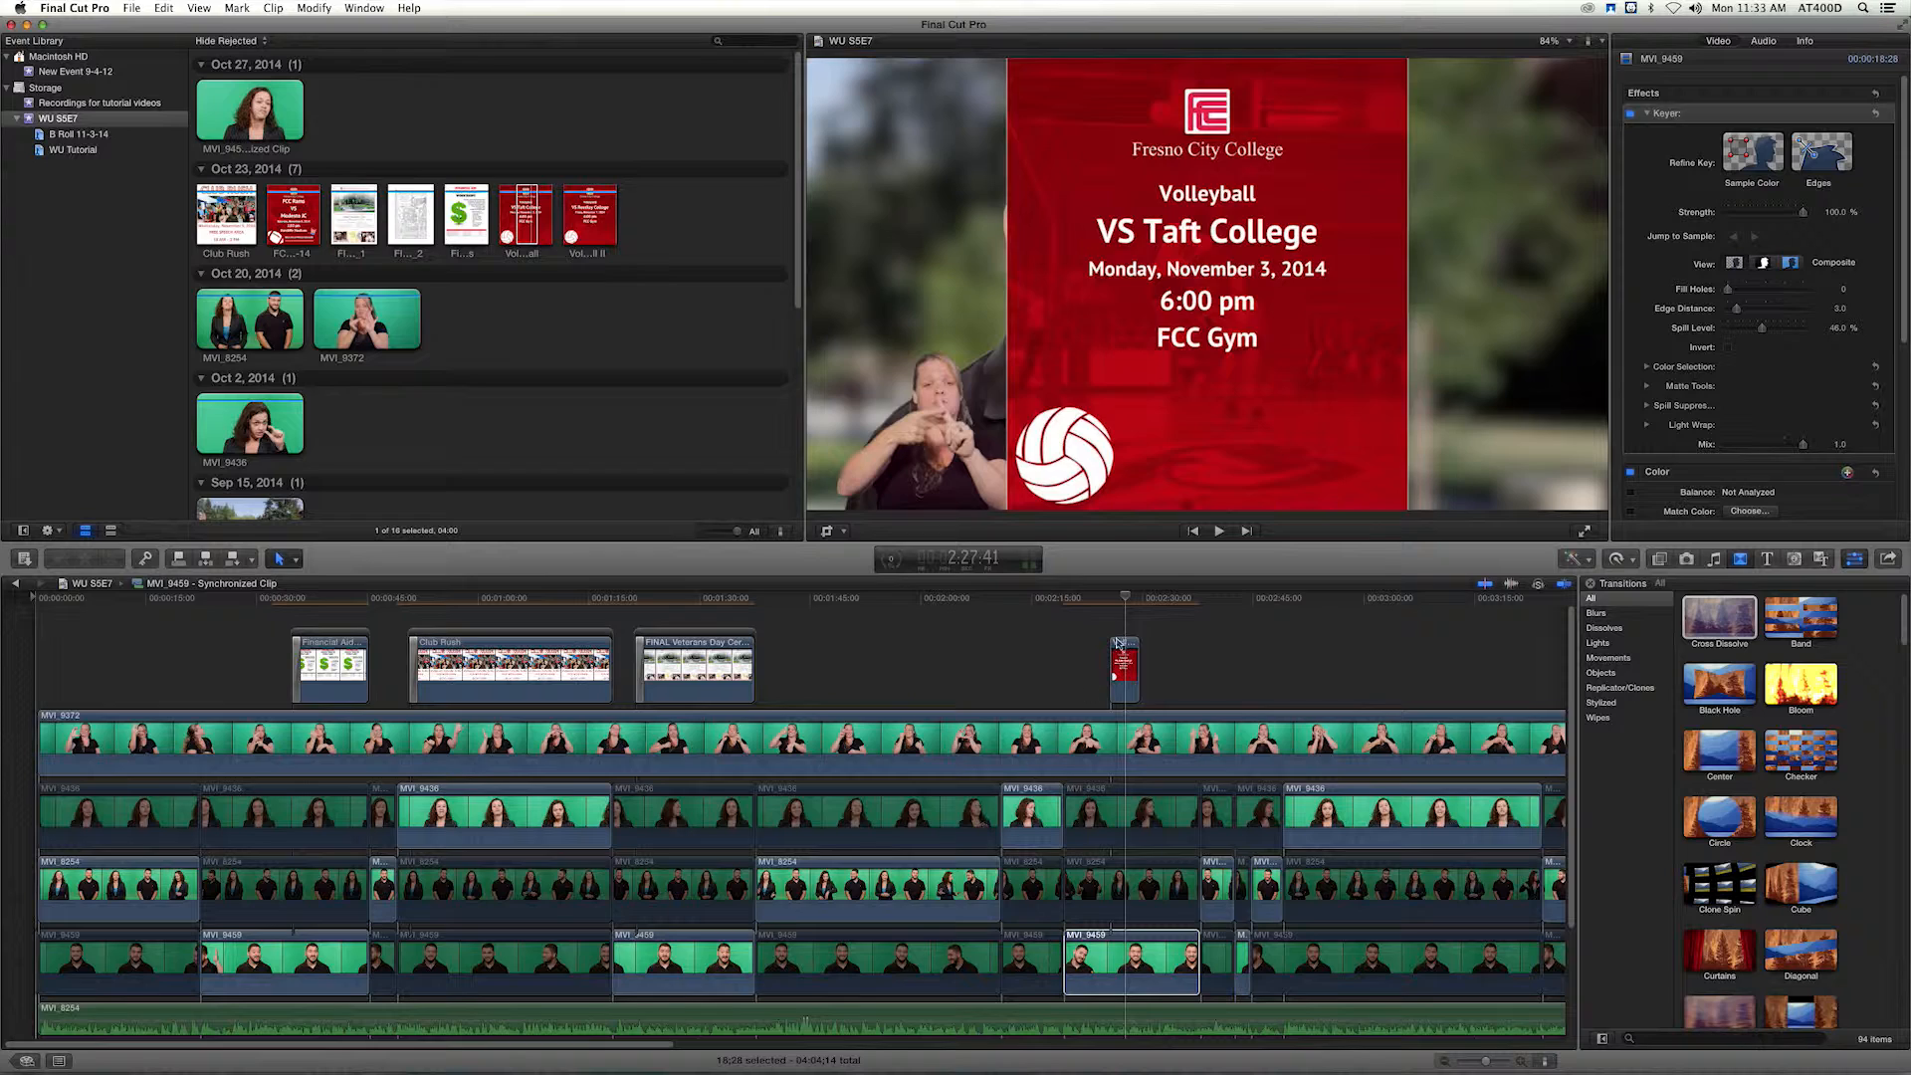
Scale the VS Taft College flyer to 78% and shift it to Position X 340.9 px beside the man.
left_click(1124, 666)
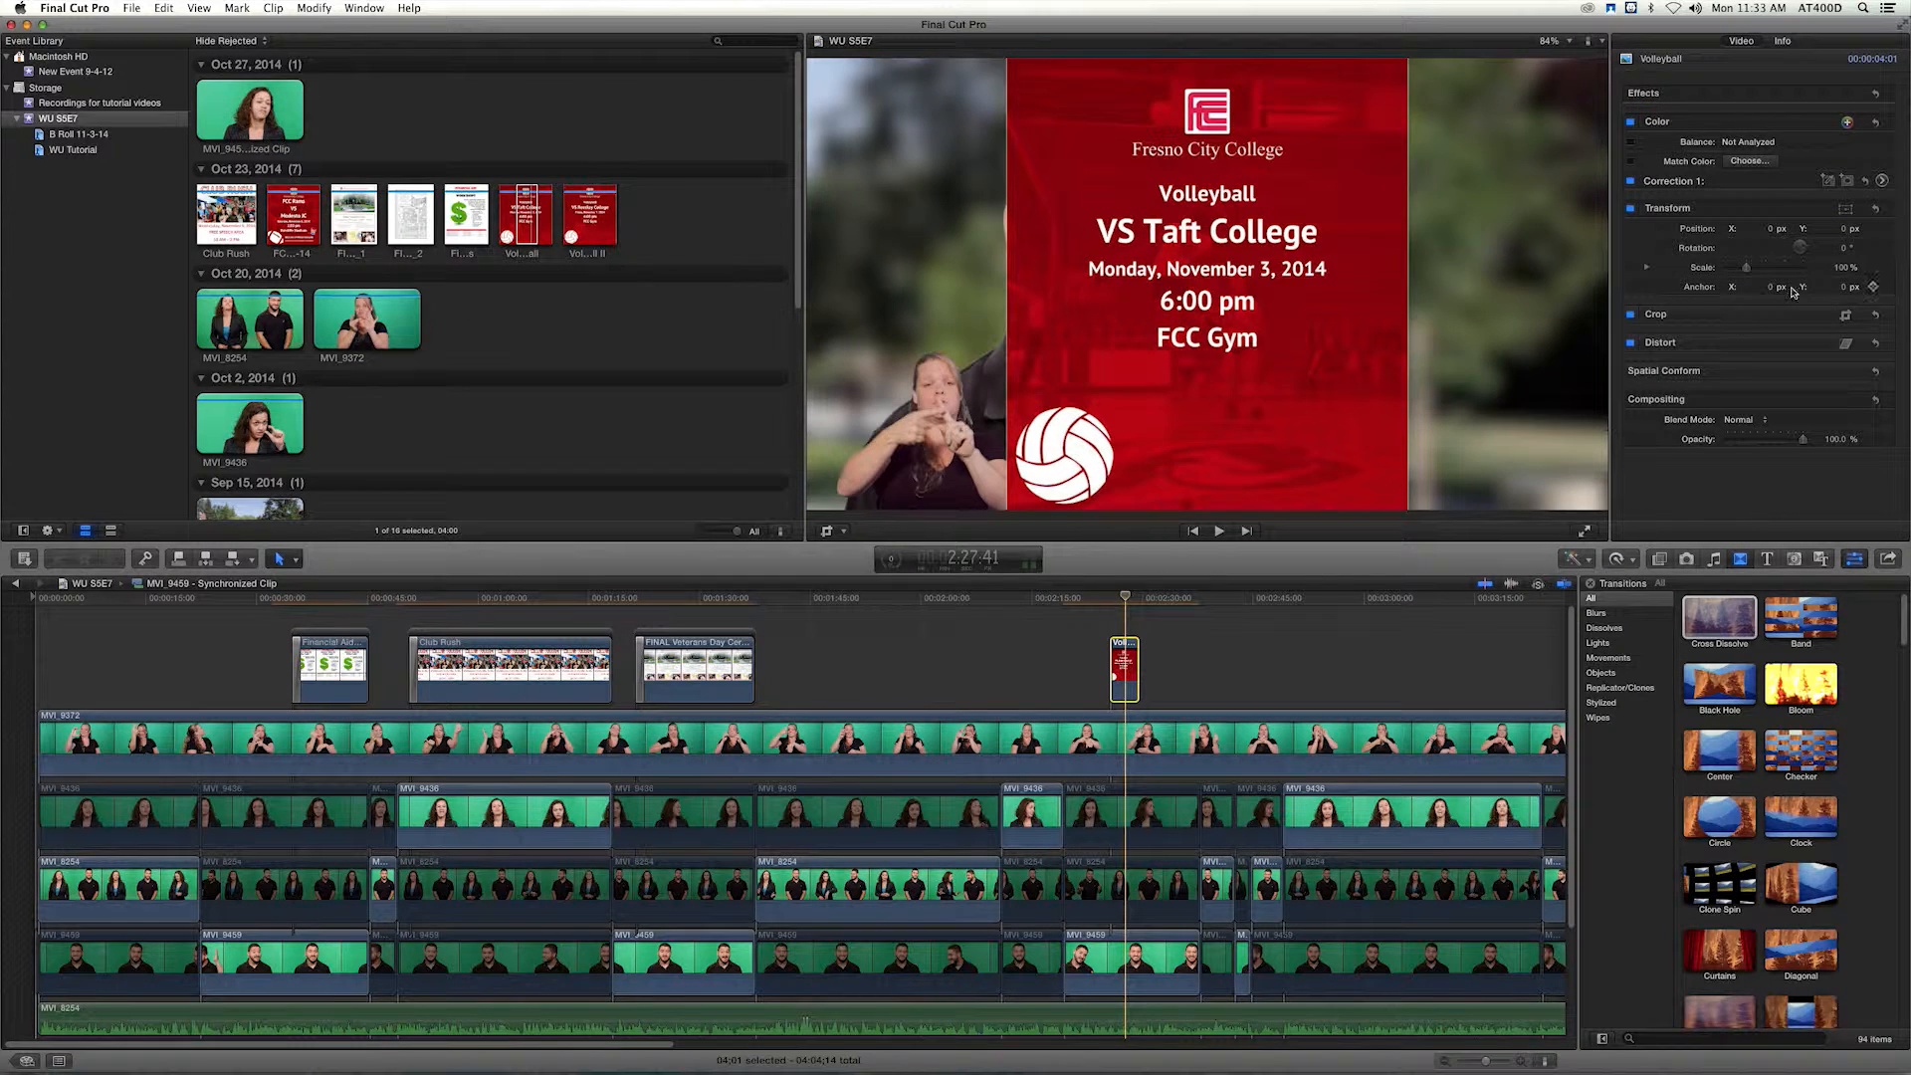
left_click_drag(1748, 271, 1773, 231)
Add a Cross Dissolve to the VS Taft College flyer, play it, and keep the dissolve only at the start.
left_click(1715, 624)
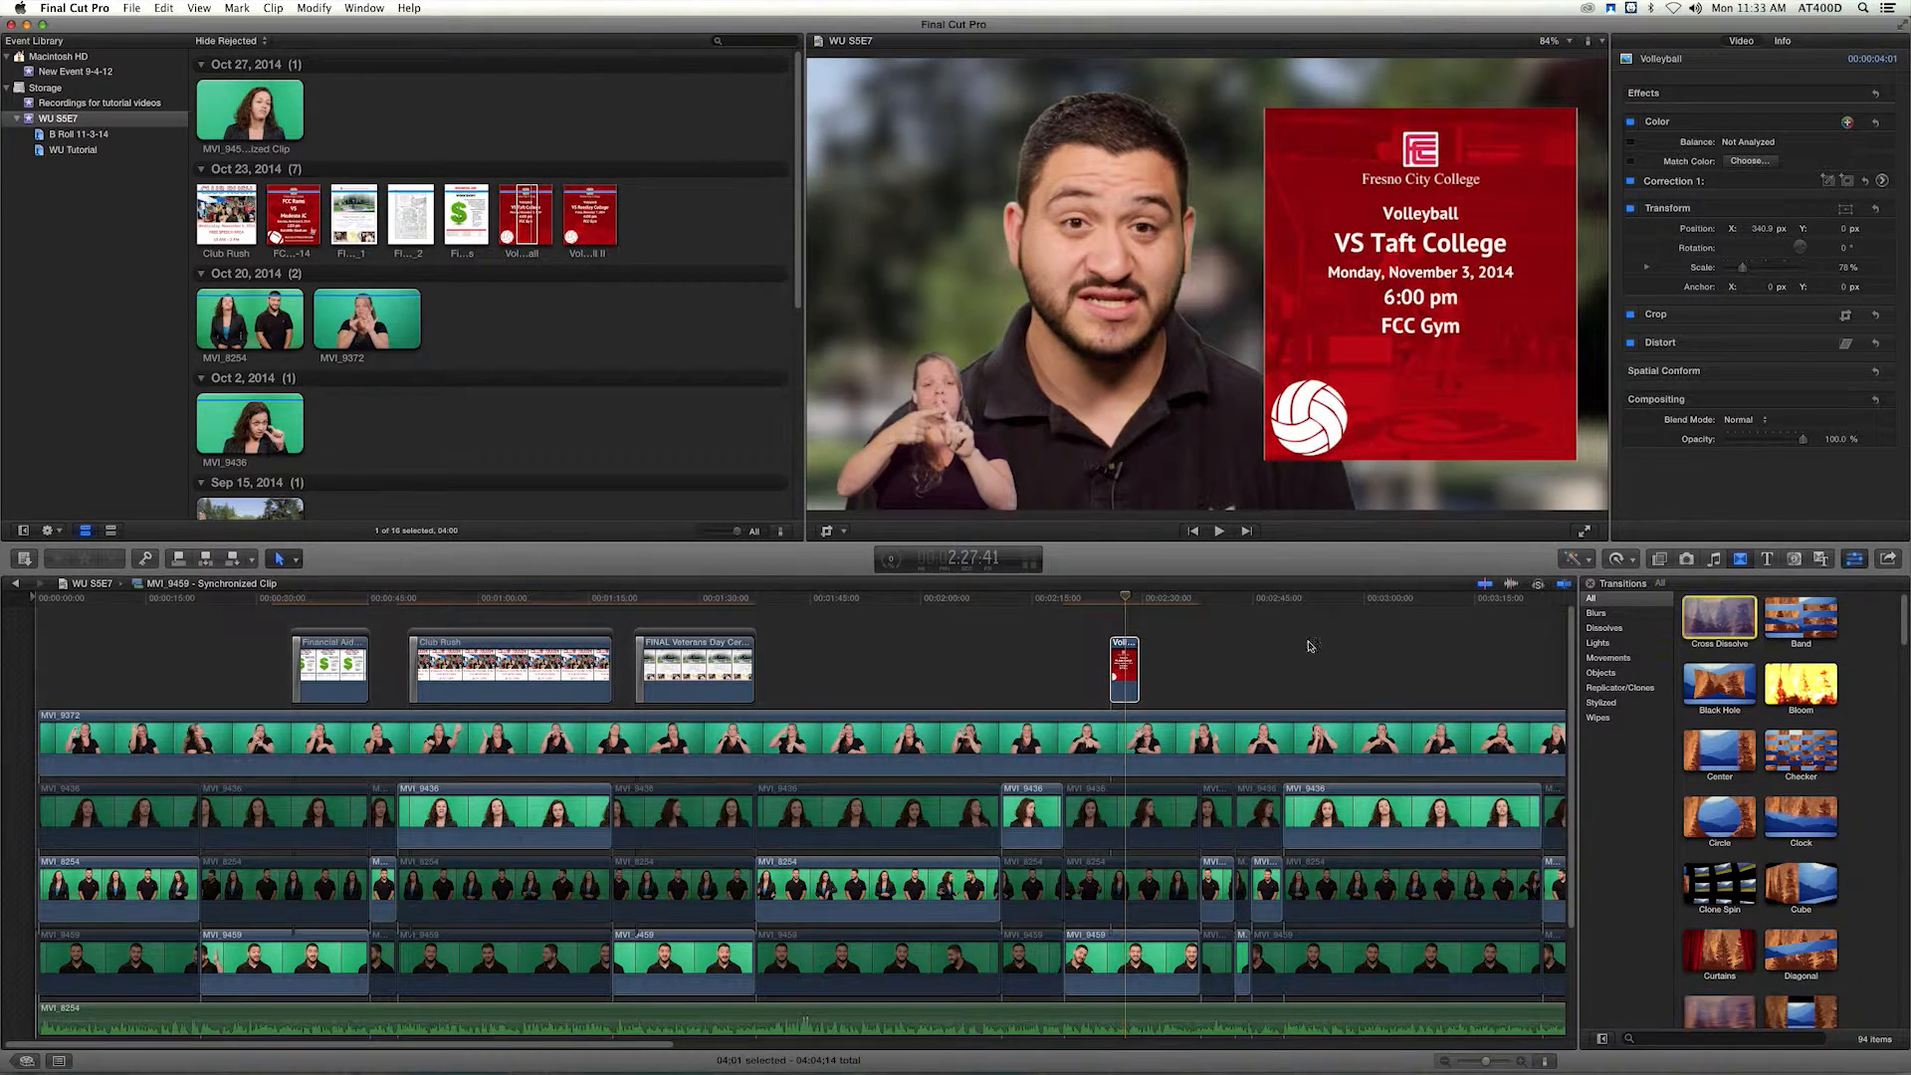
left_click_drag(1135, 659, 1128, 667)
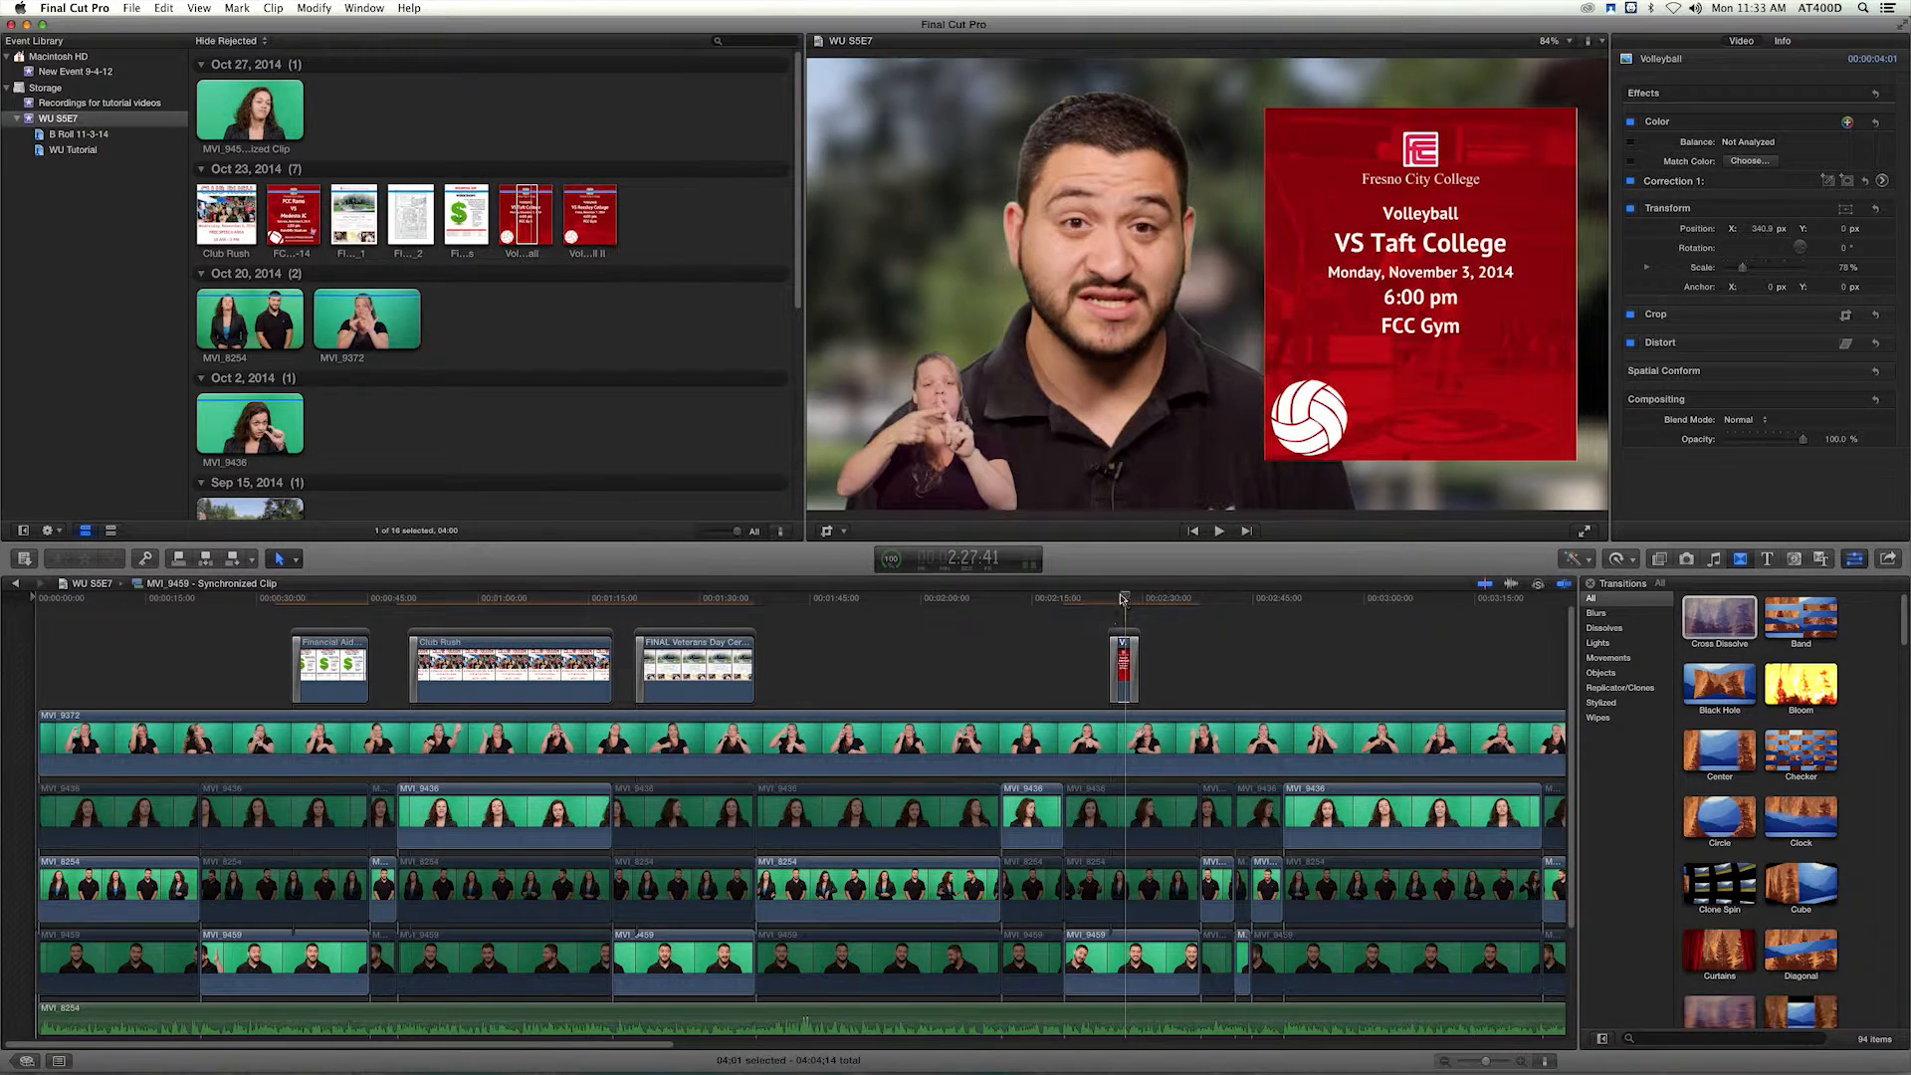
left_click_drag(1123, 598, 1111, 603)
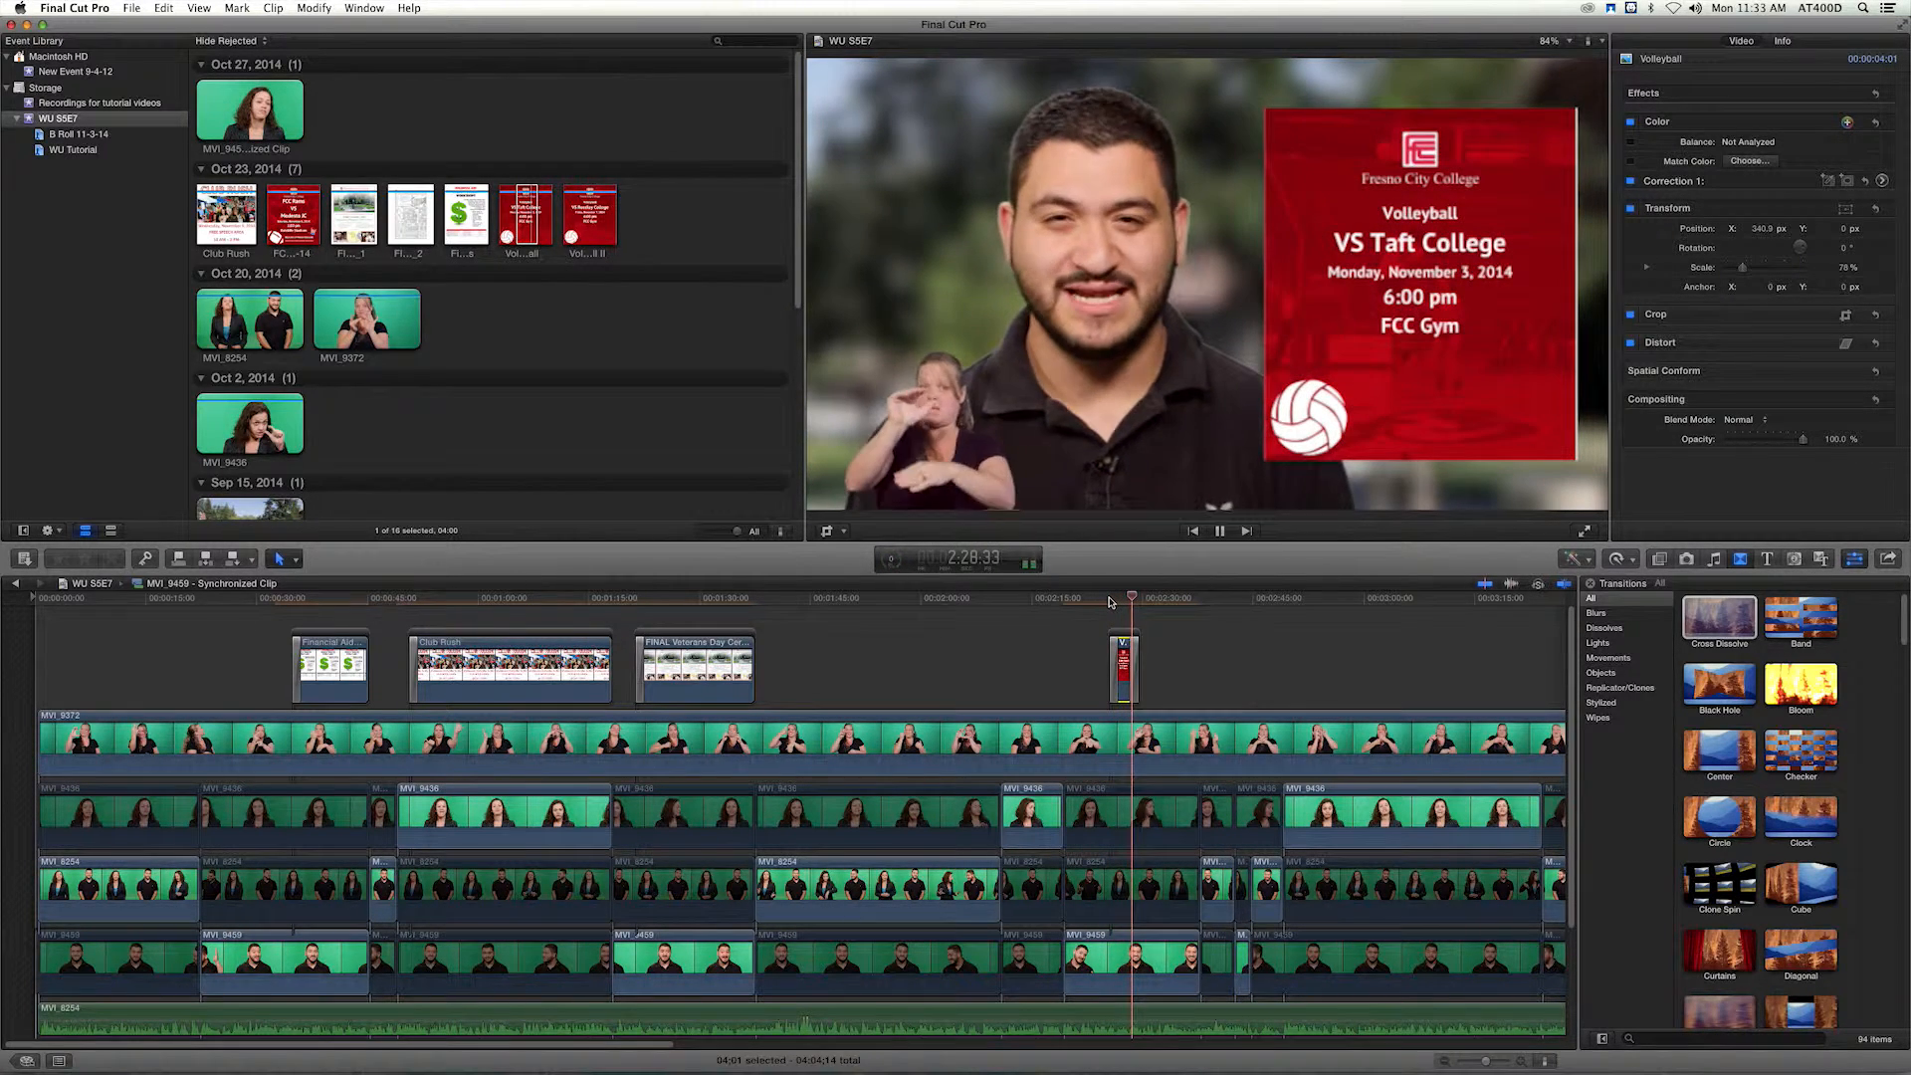
left_click(1135, 655)
key("Delete")
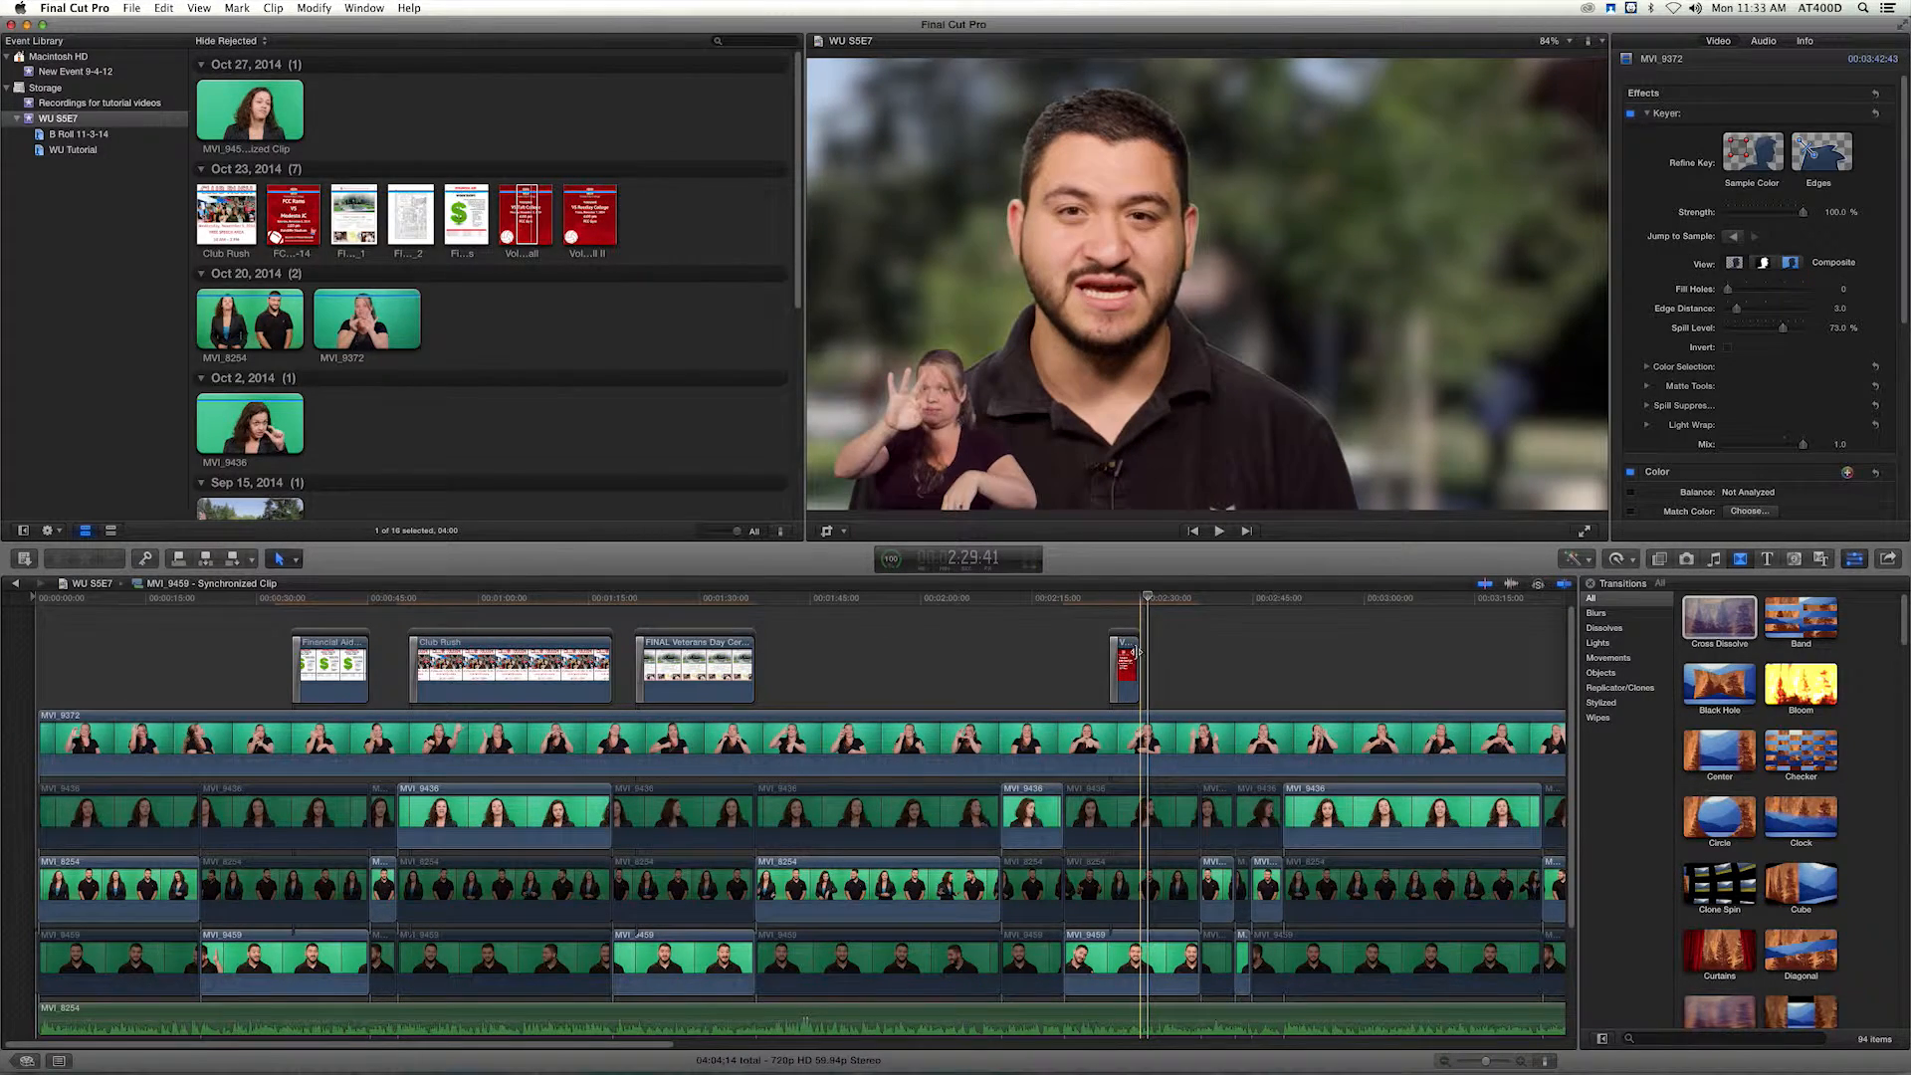
Extend the VS Taft College flyer to 4:59, add a Cross Dissolve at its end and play the result.
left_click(1129, 662)
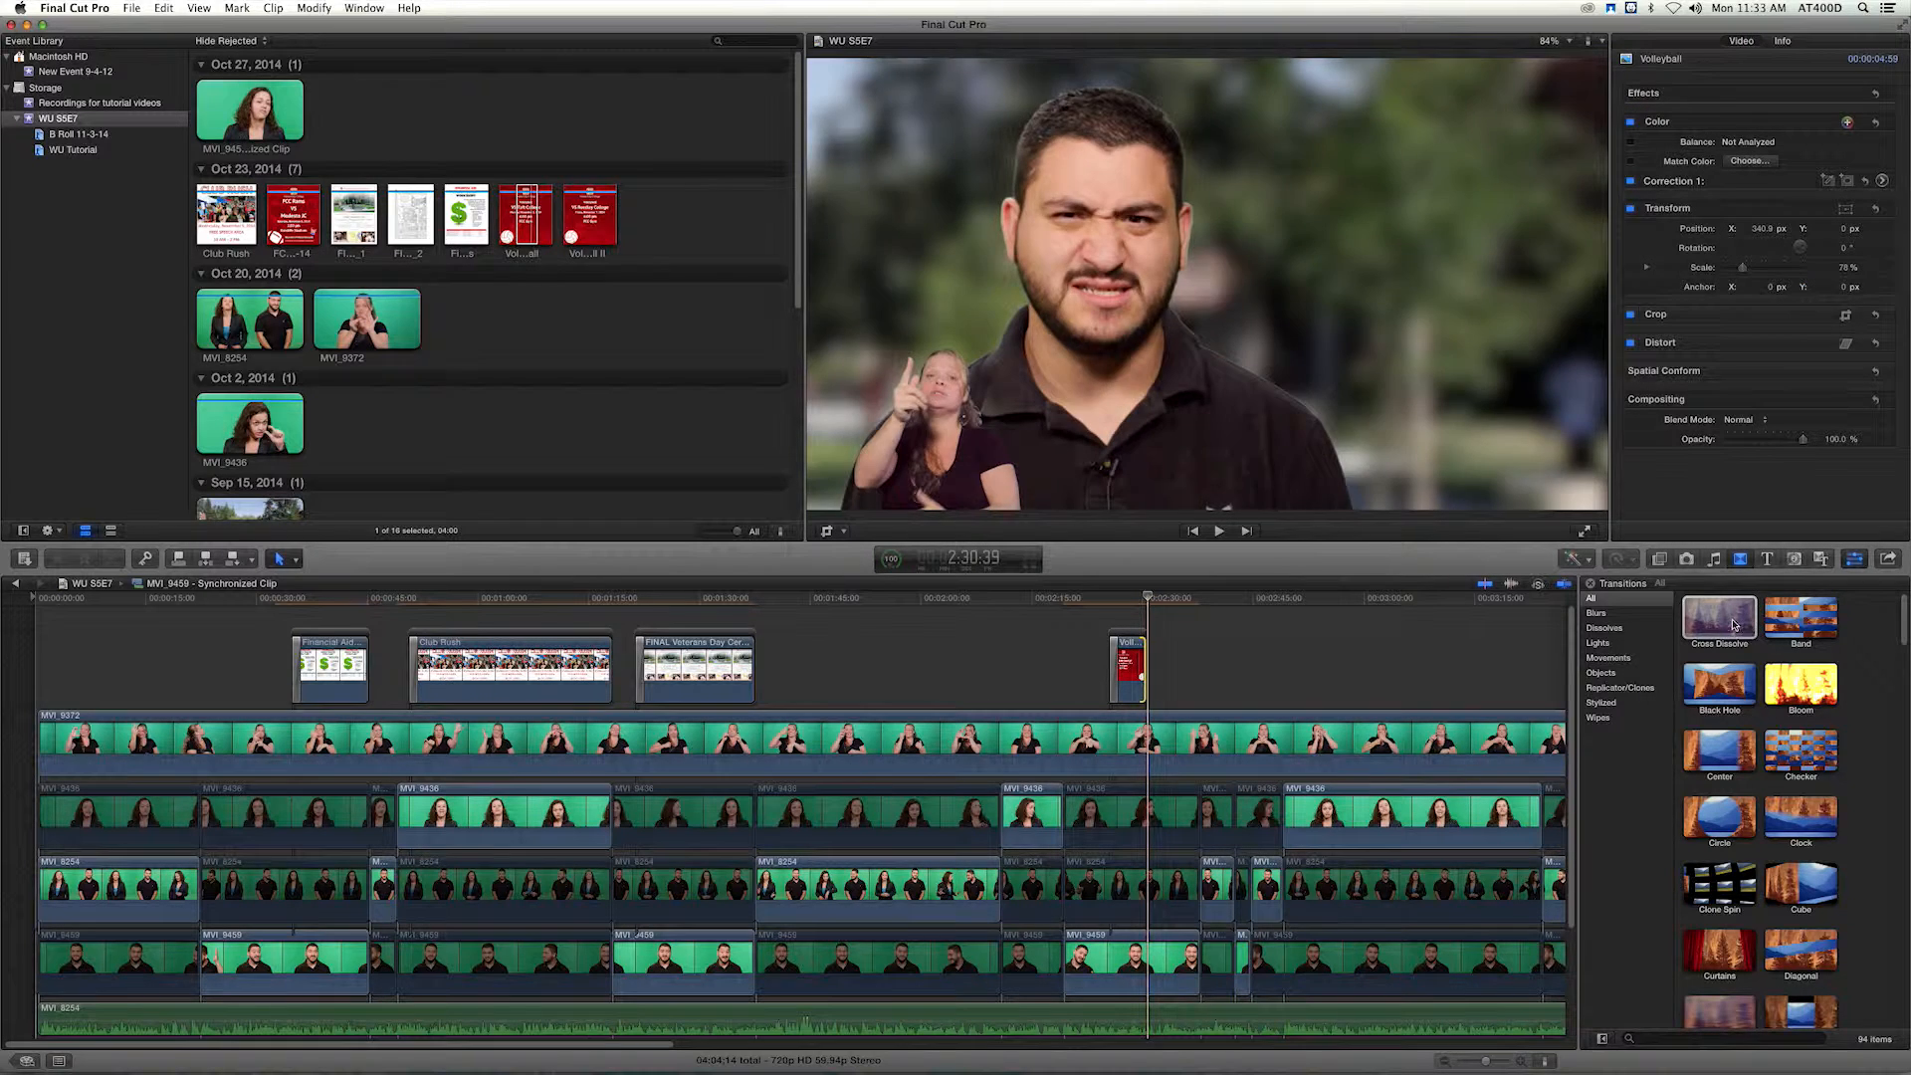
left_click_drag(1734, 625, 1145, 673)
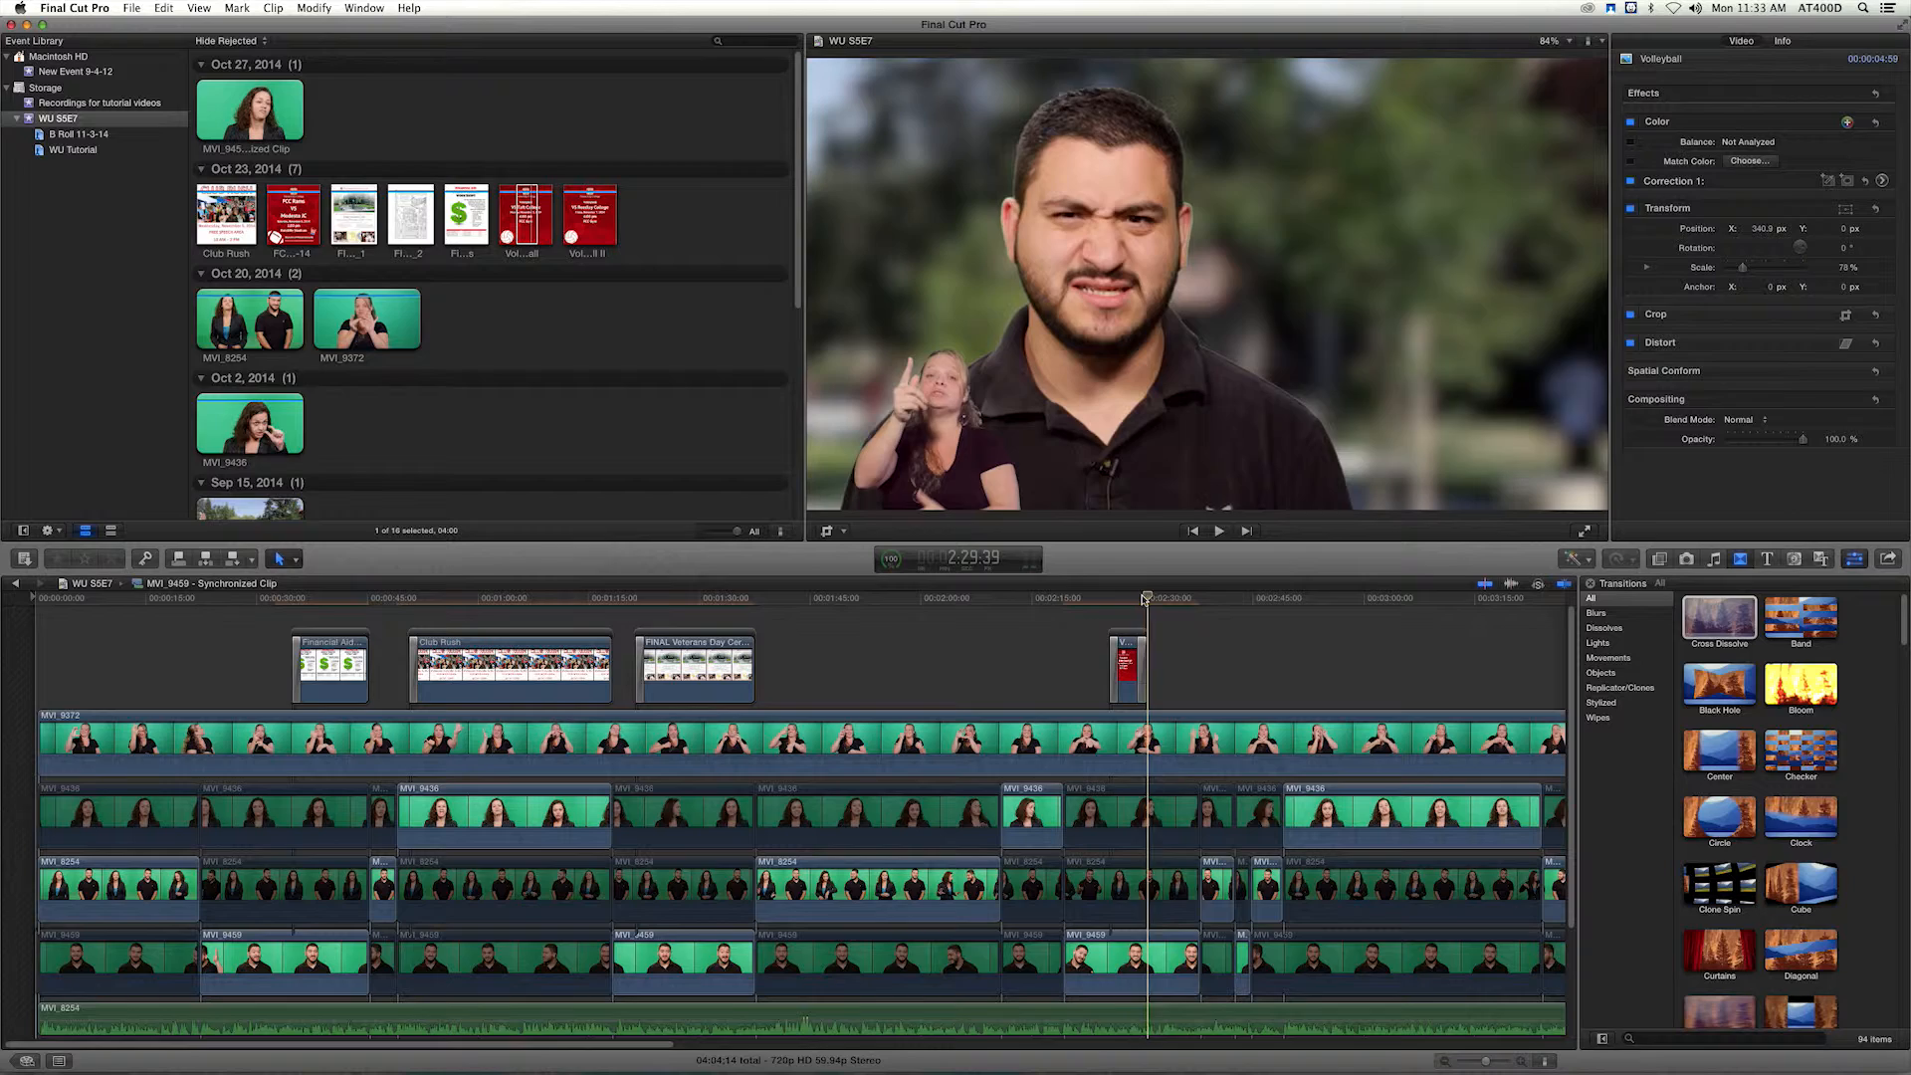
left_click_drag(1145, 598, 1138, 599)
key("space")
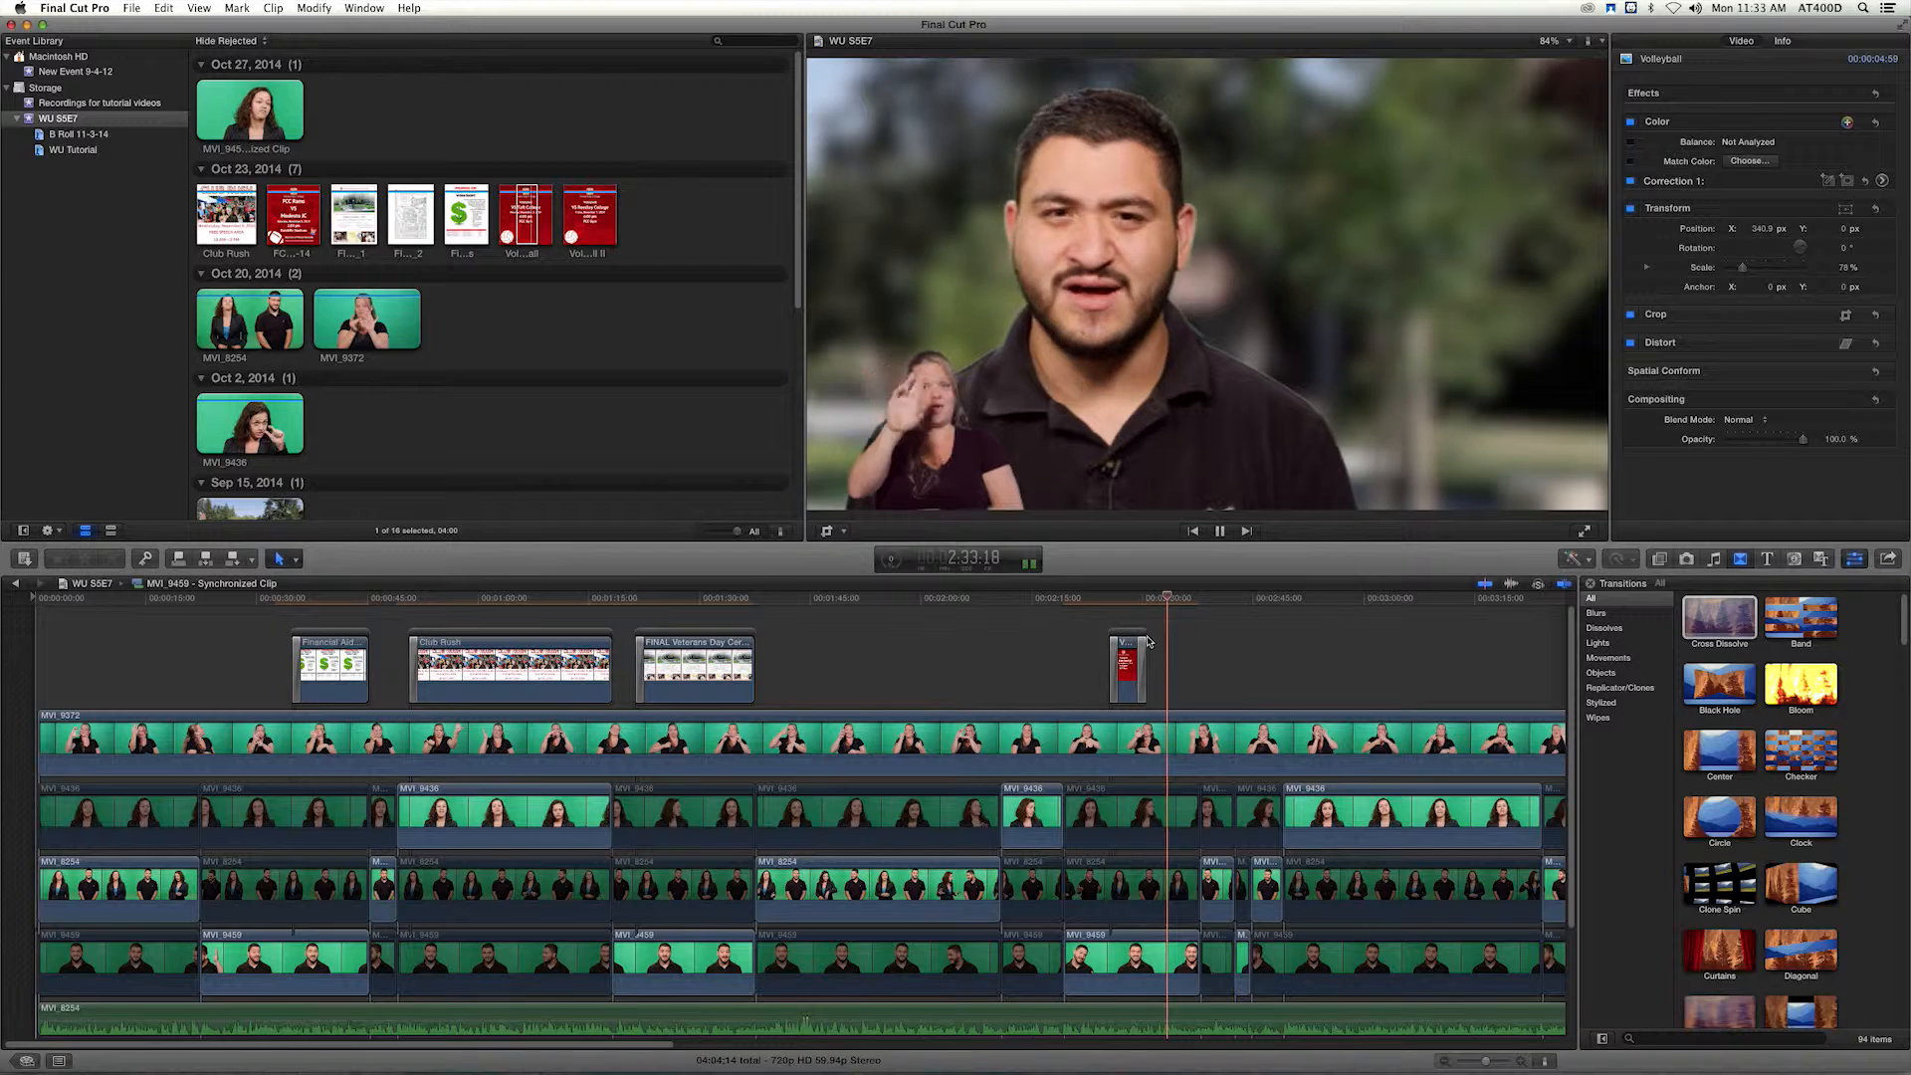
Remove the Cross Dissolve at the end of the VS Taft College flyer and extend the flyer to 8:33.
left_click(1143, 654)
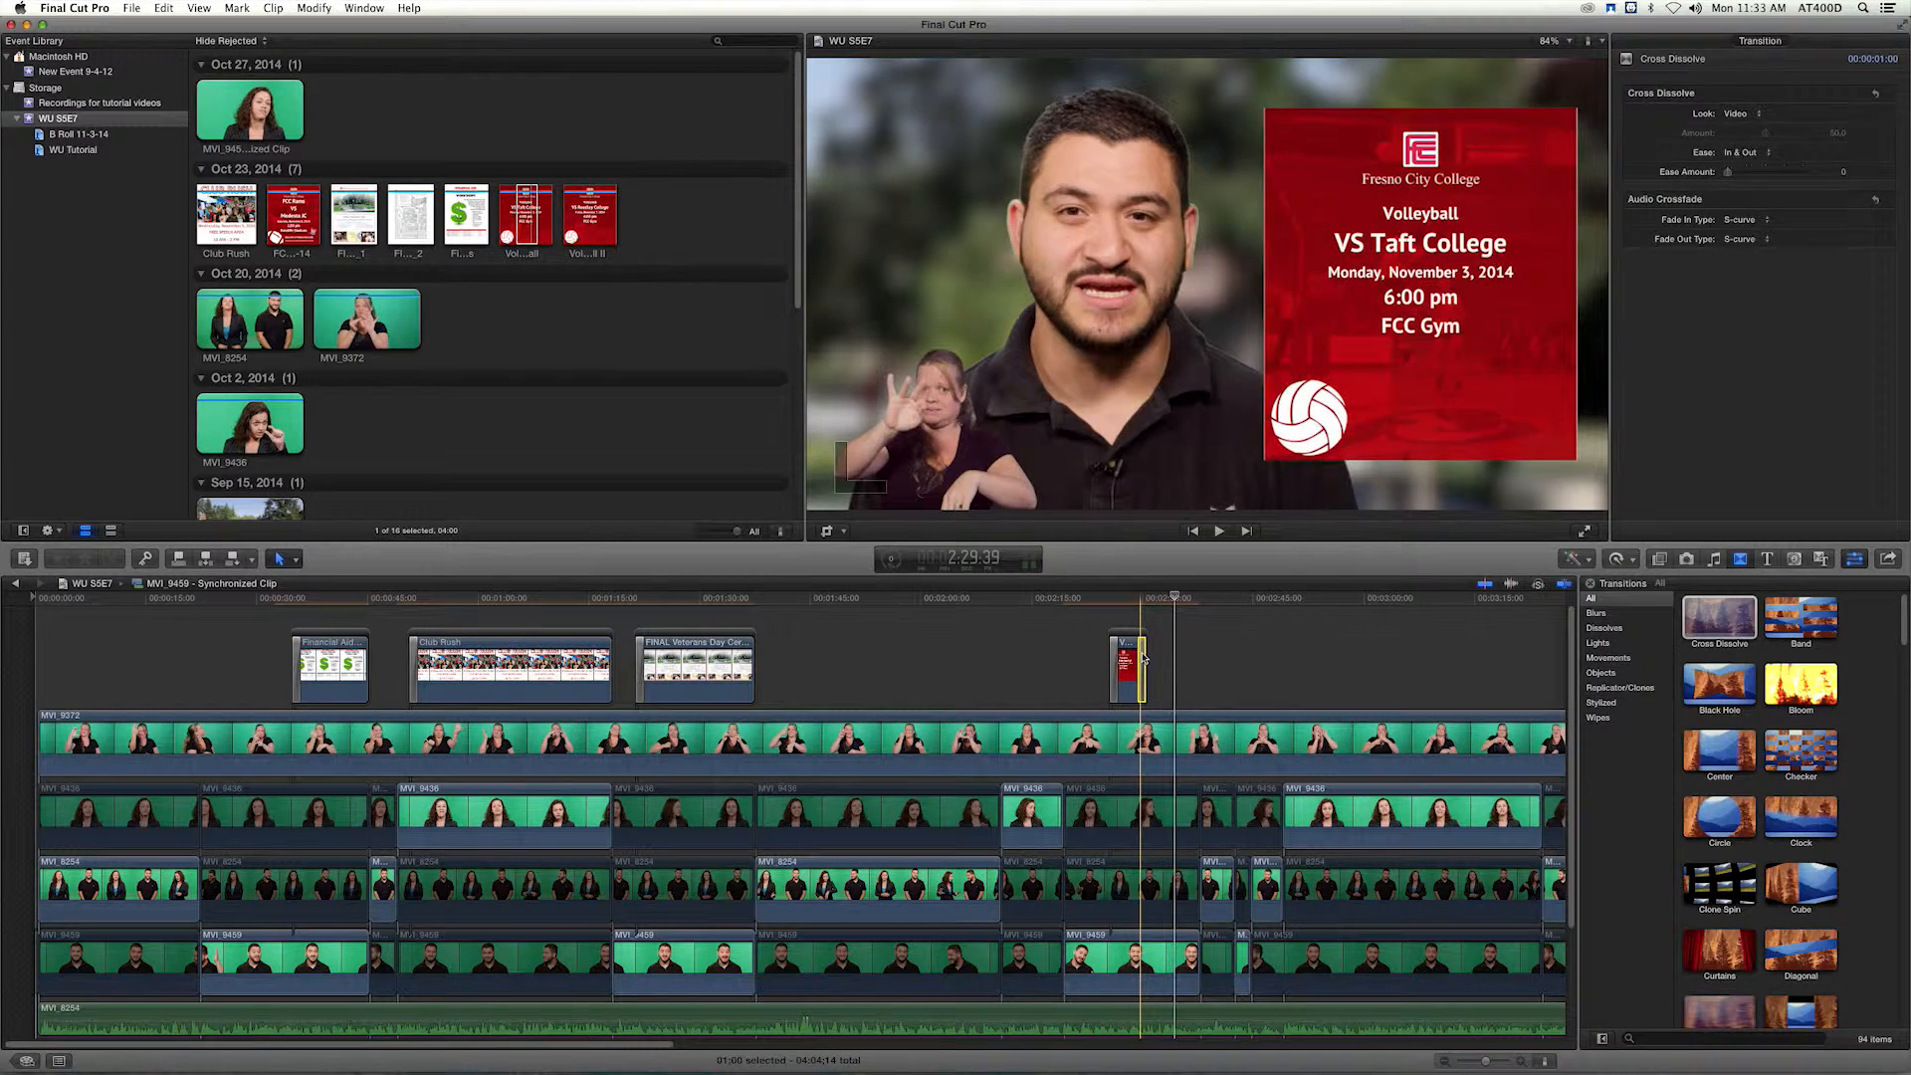
left_click_drag(1143, 655, 1145, 602)
key("space")
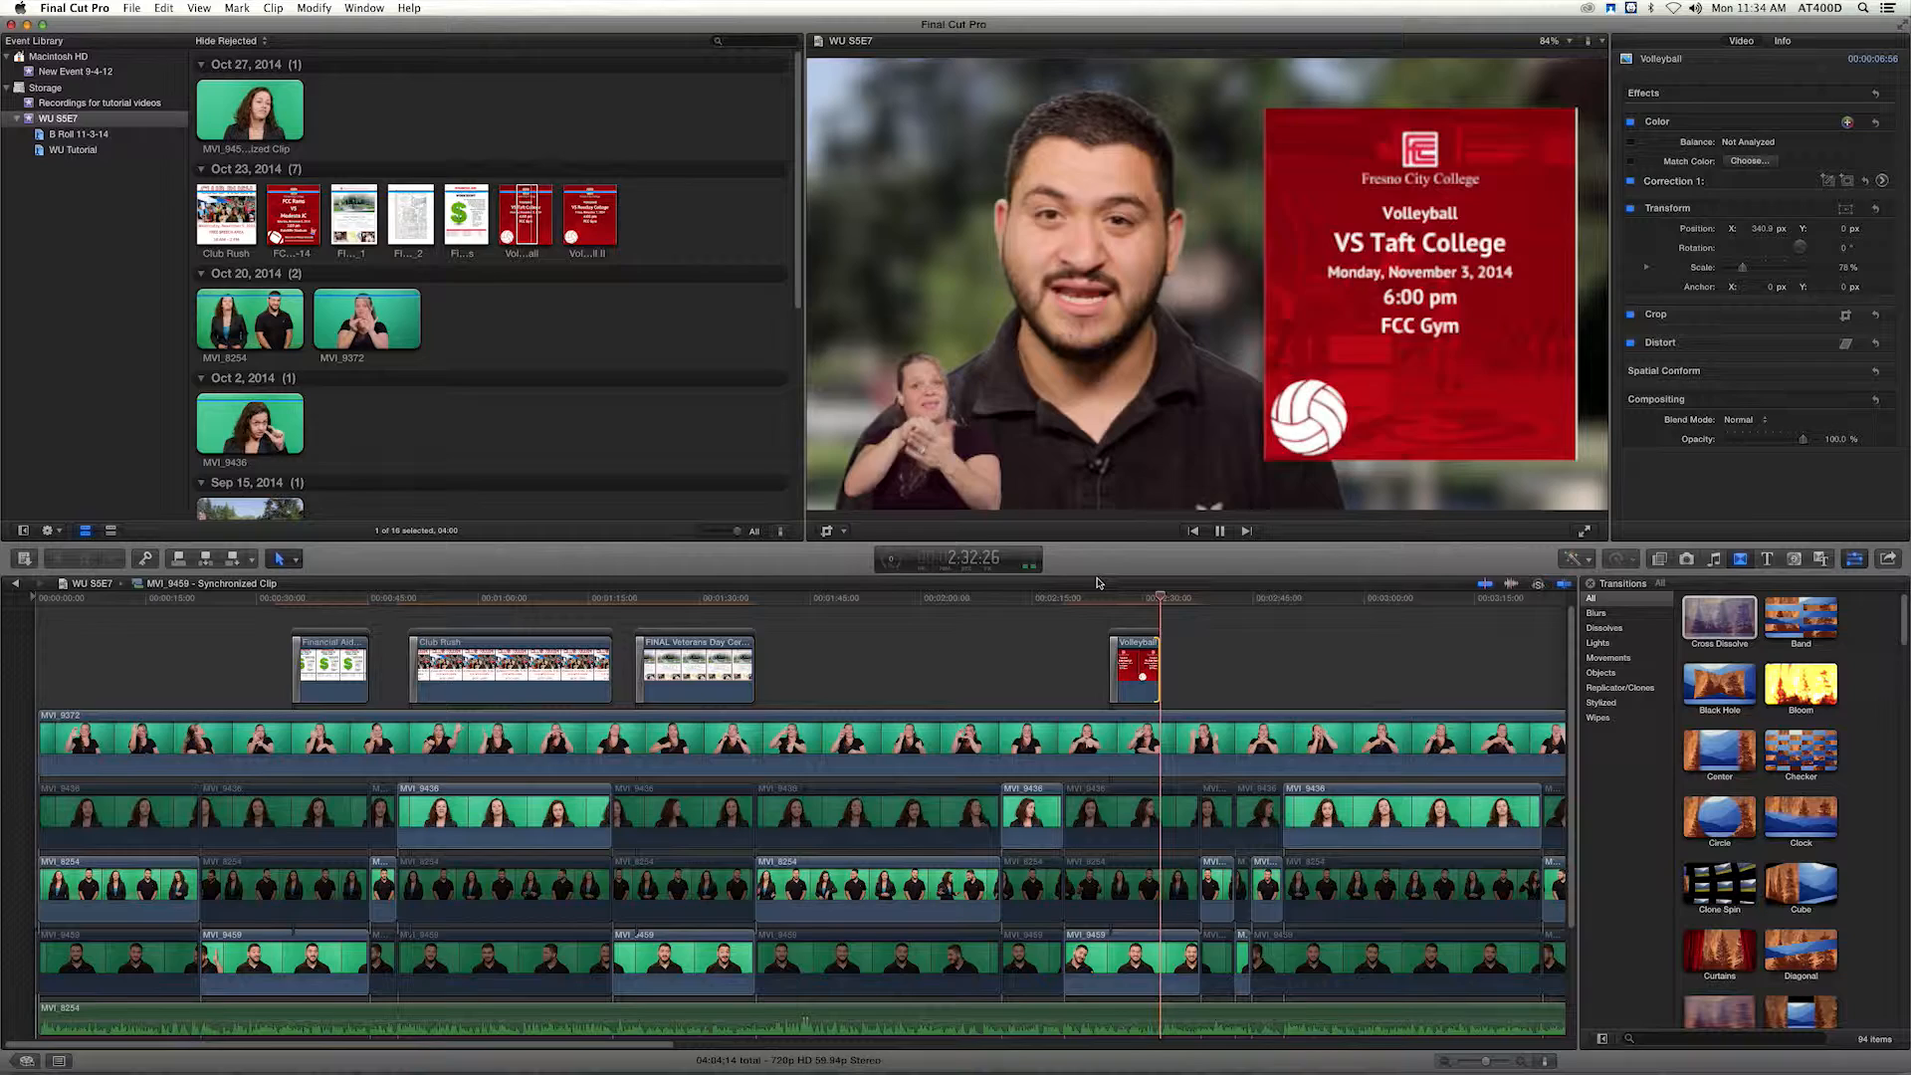
key("space")
left_click_drag(1159, 669, 1172, 668)
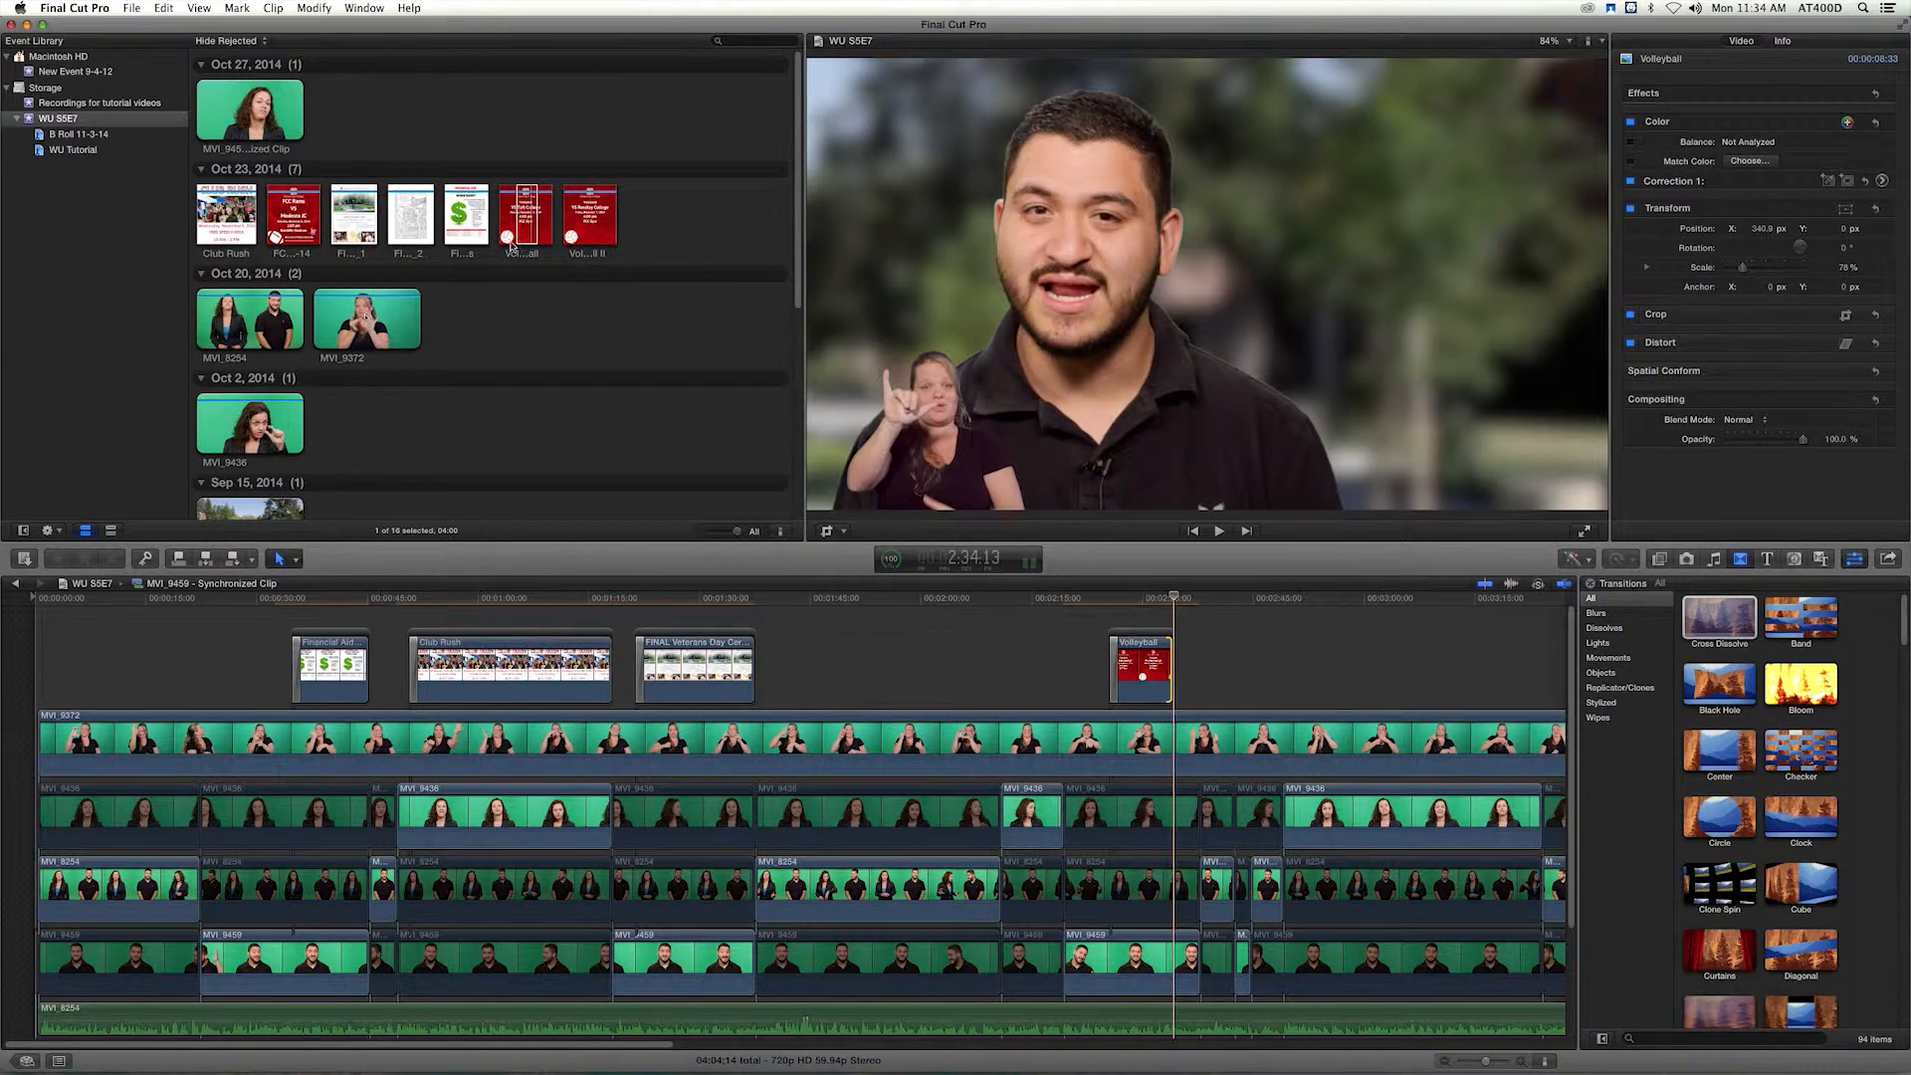
Place the Volleyball II VS Reedley College flyer at 2:34:13 directly after the first volleyball flyer and add a Cross Dissolve to it.
left_click(584, 214)
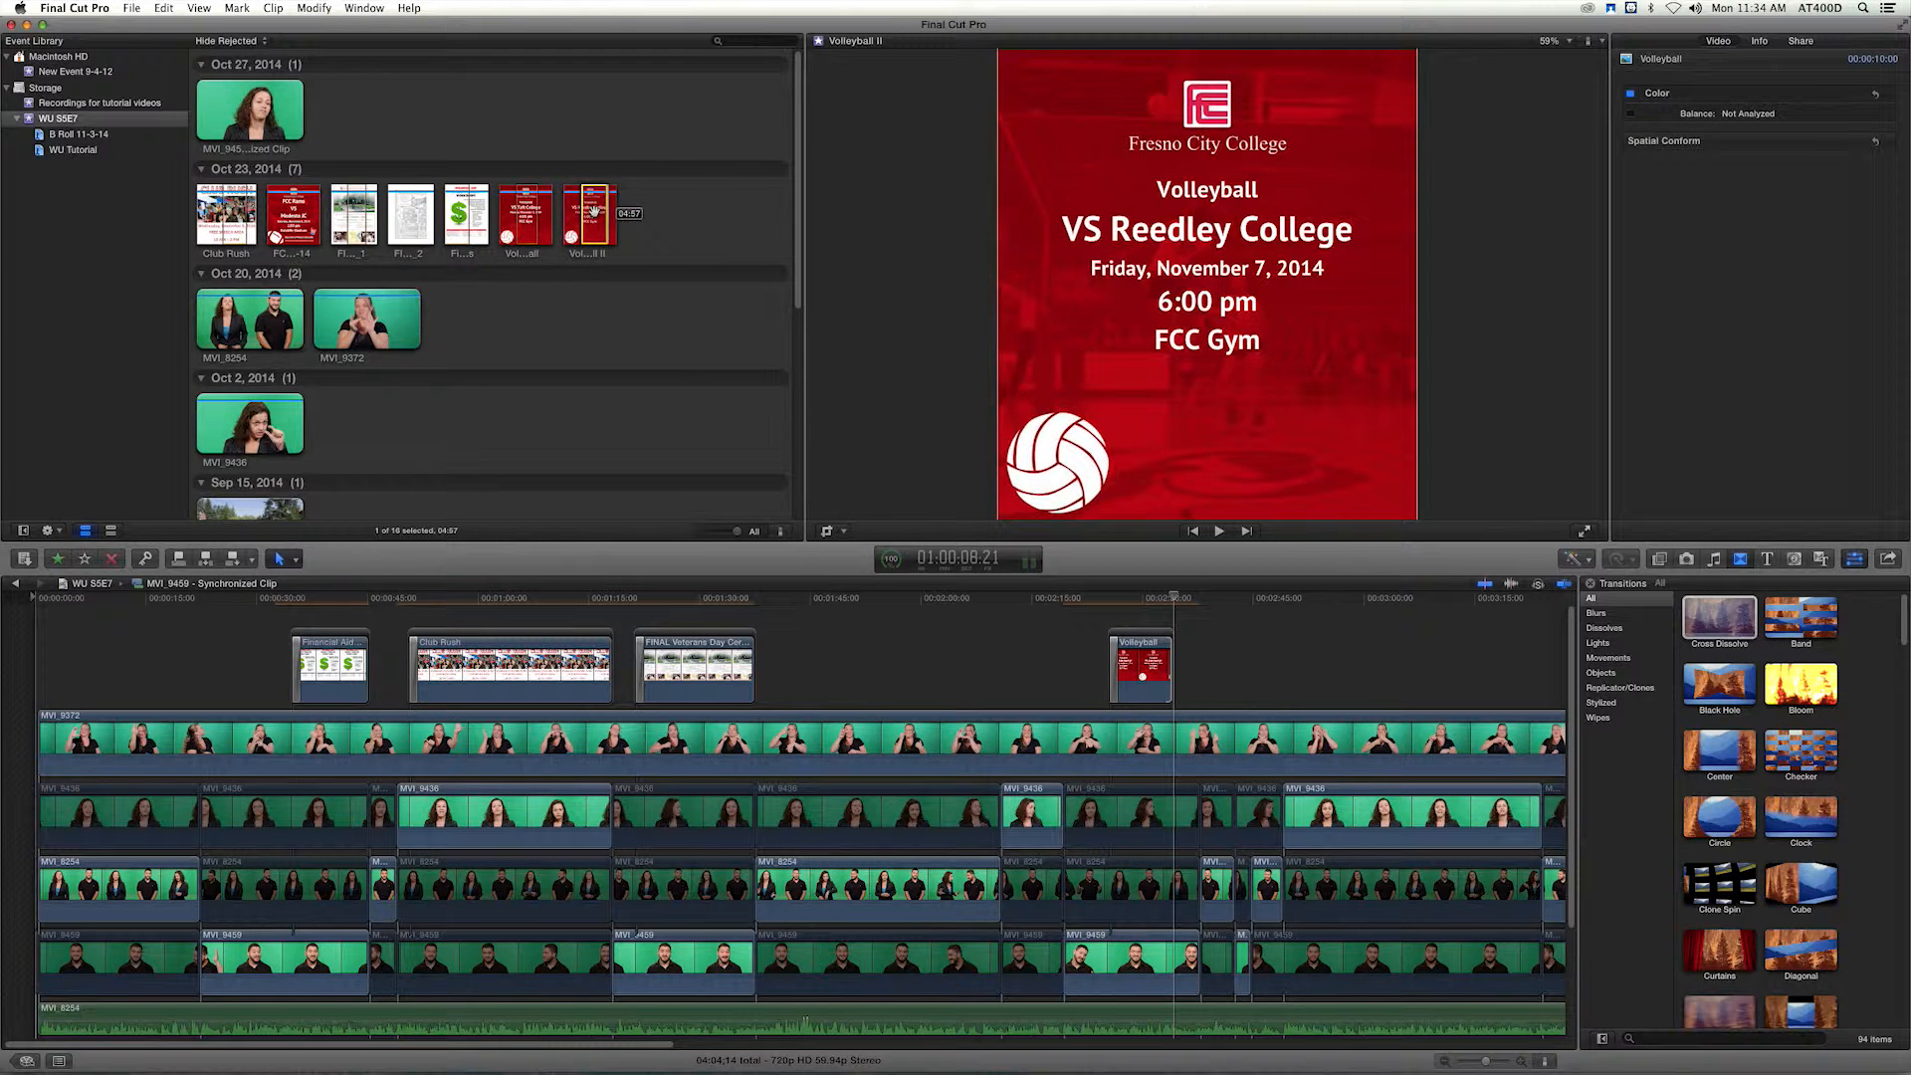
left_click_drag(1122, 595, 1194, 664)
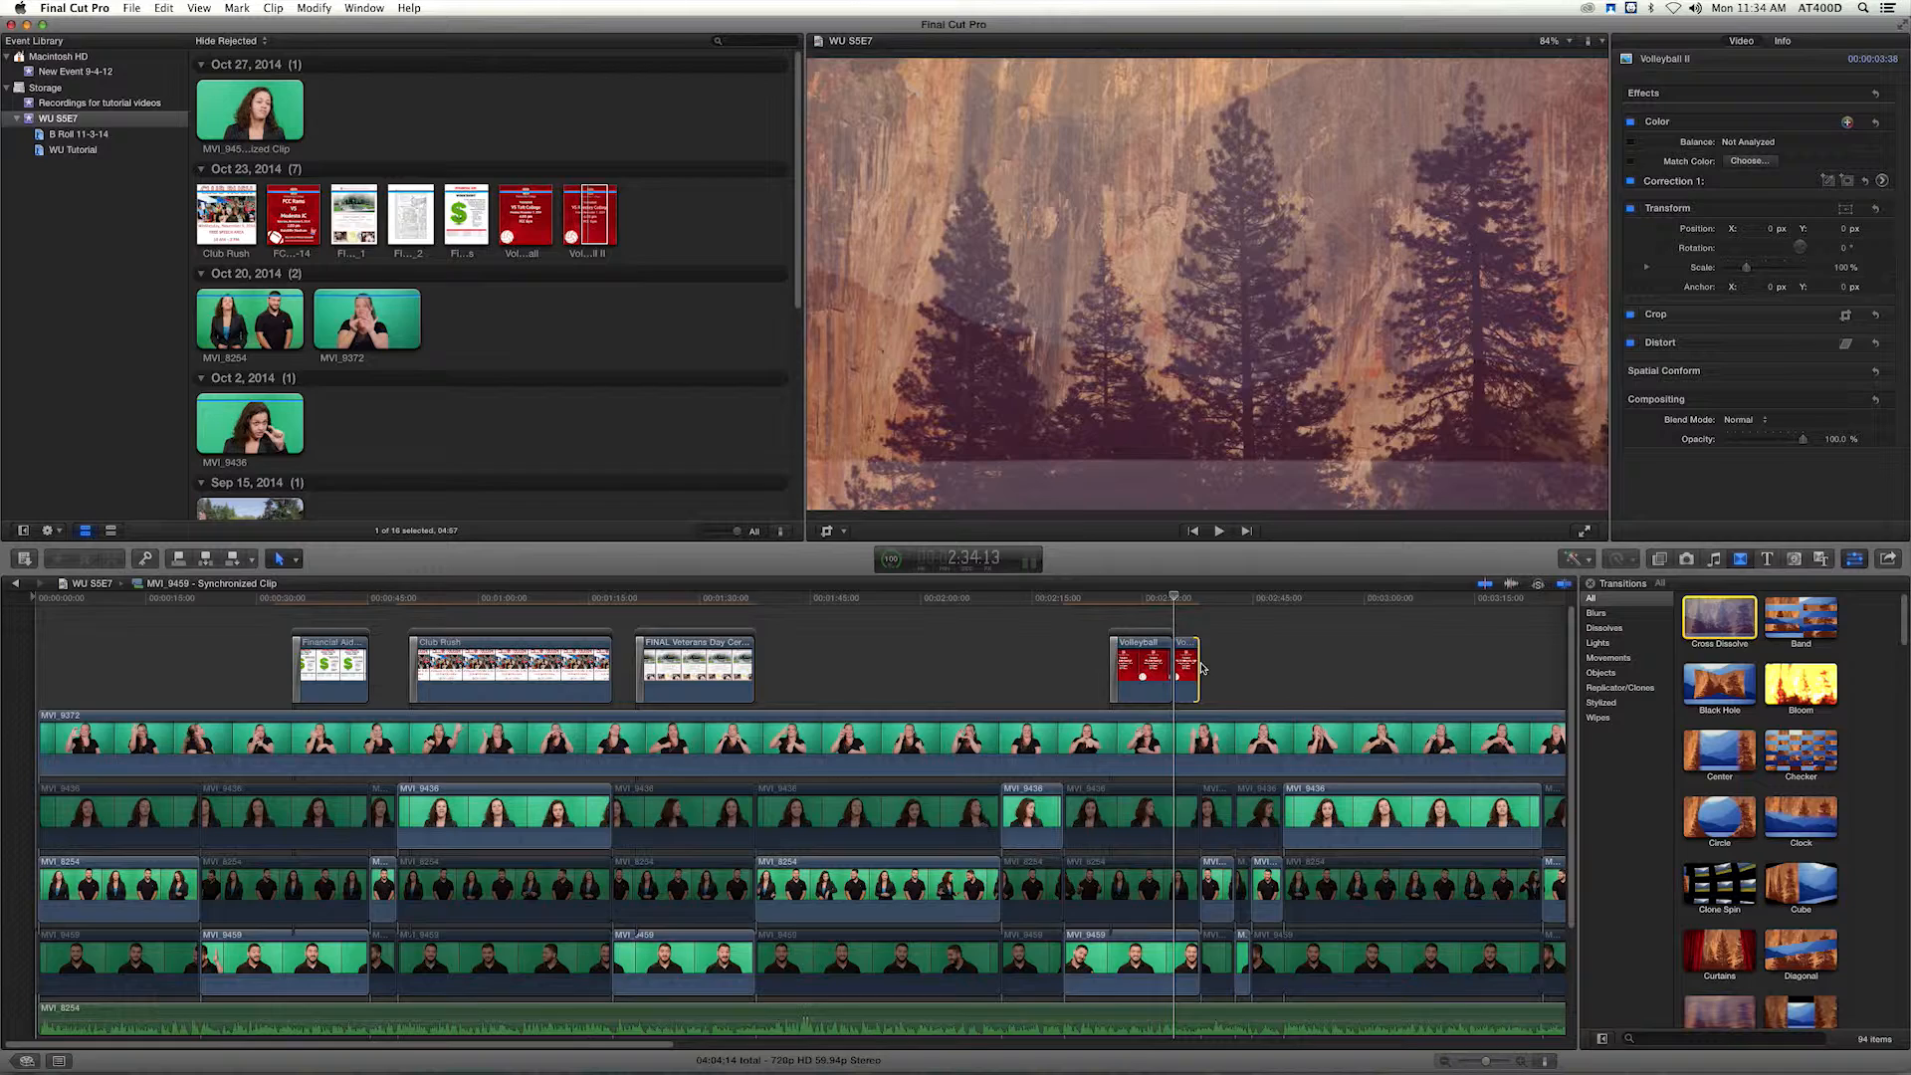
left_click_drag(1707, 630, 1166, 604)
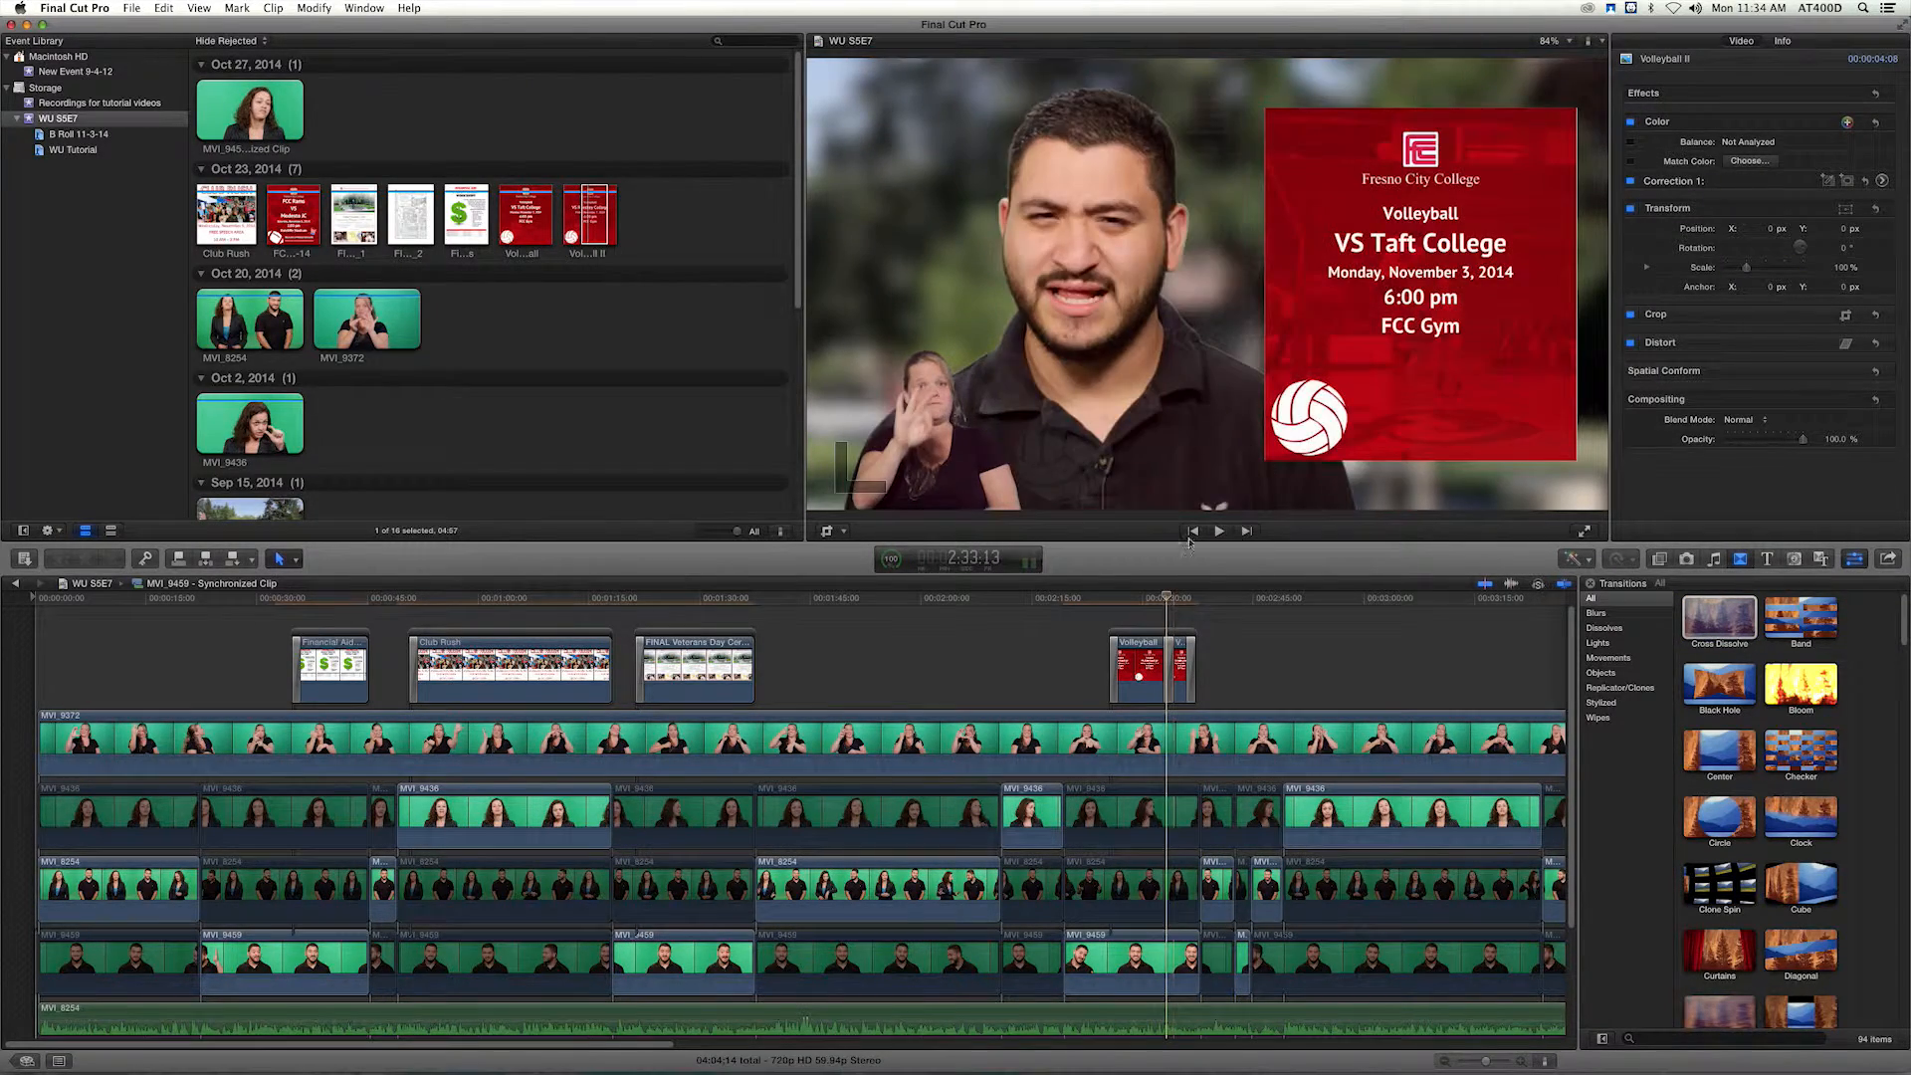
Copy the VS Taft College flyer and paste only its Transform attributes (Position, Rotation, Scale, Anchor) onto the VS Reedley College flyer.
left_click(1156, 649)
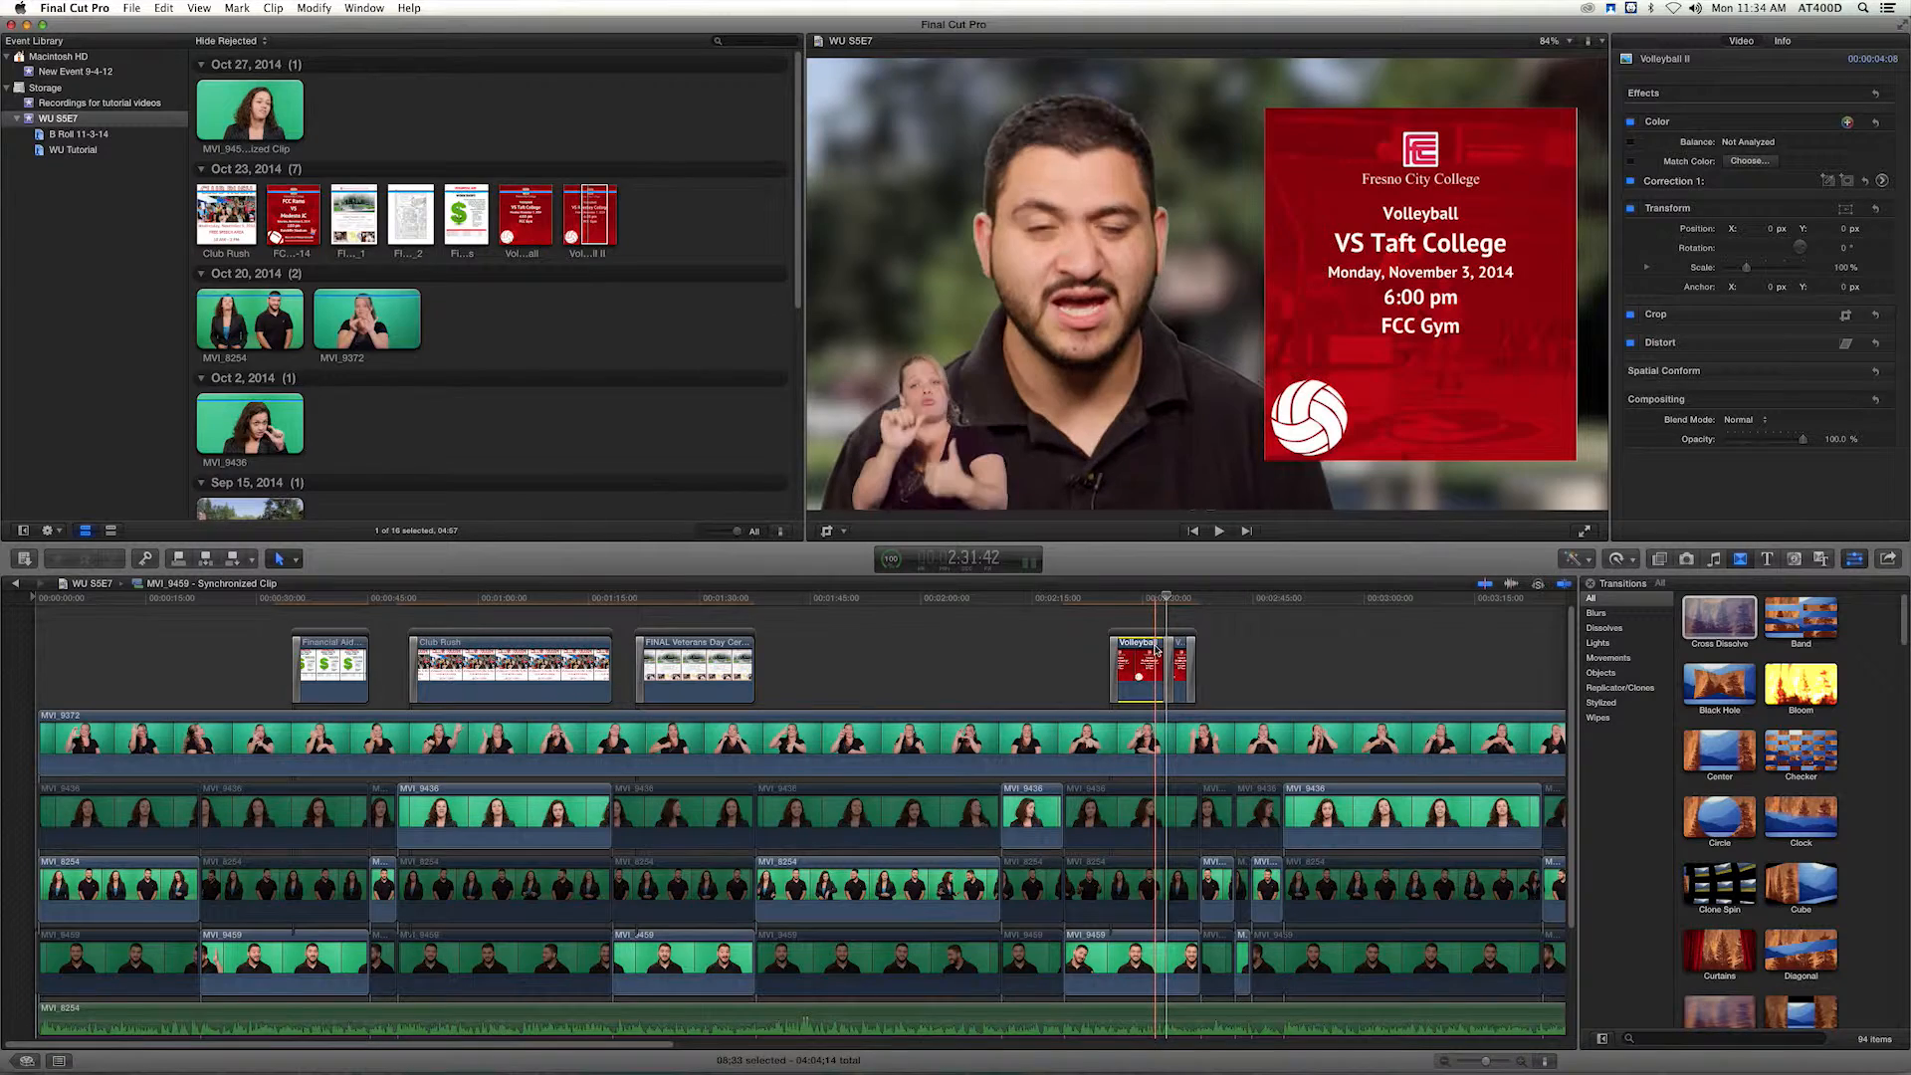
left_click(1180, 662)
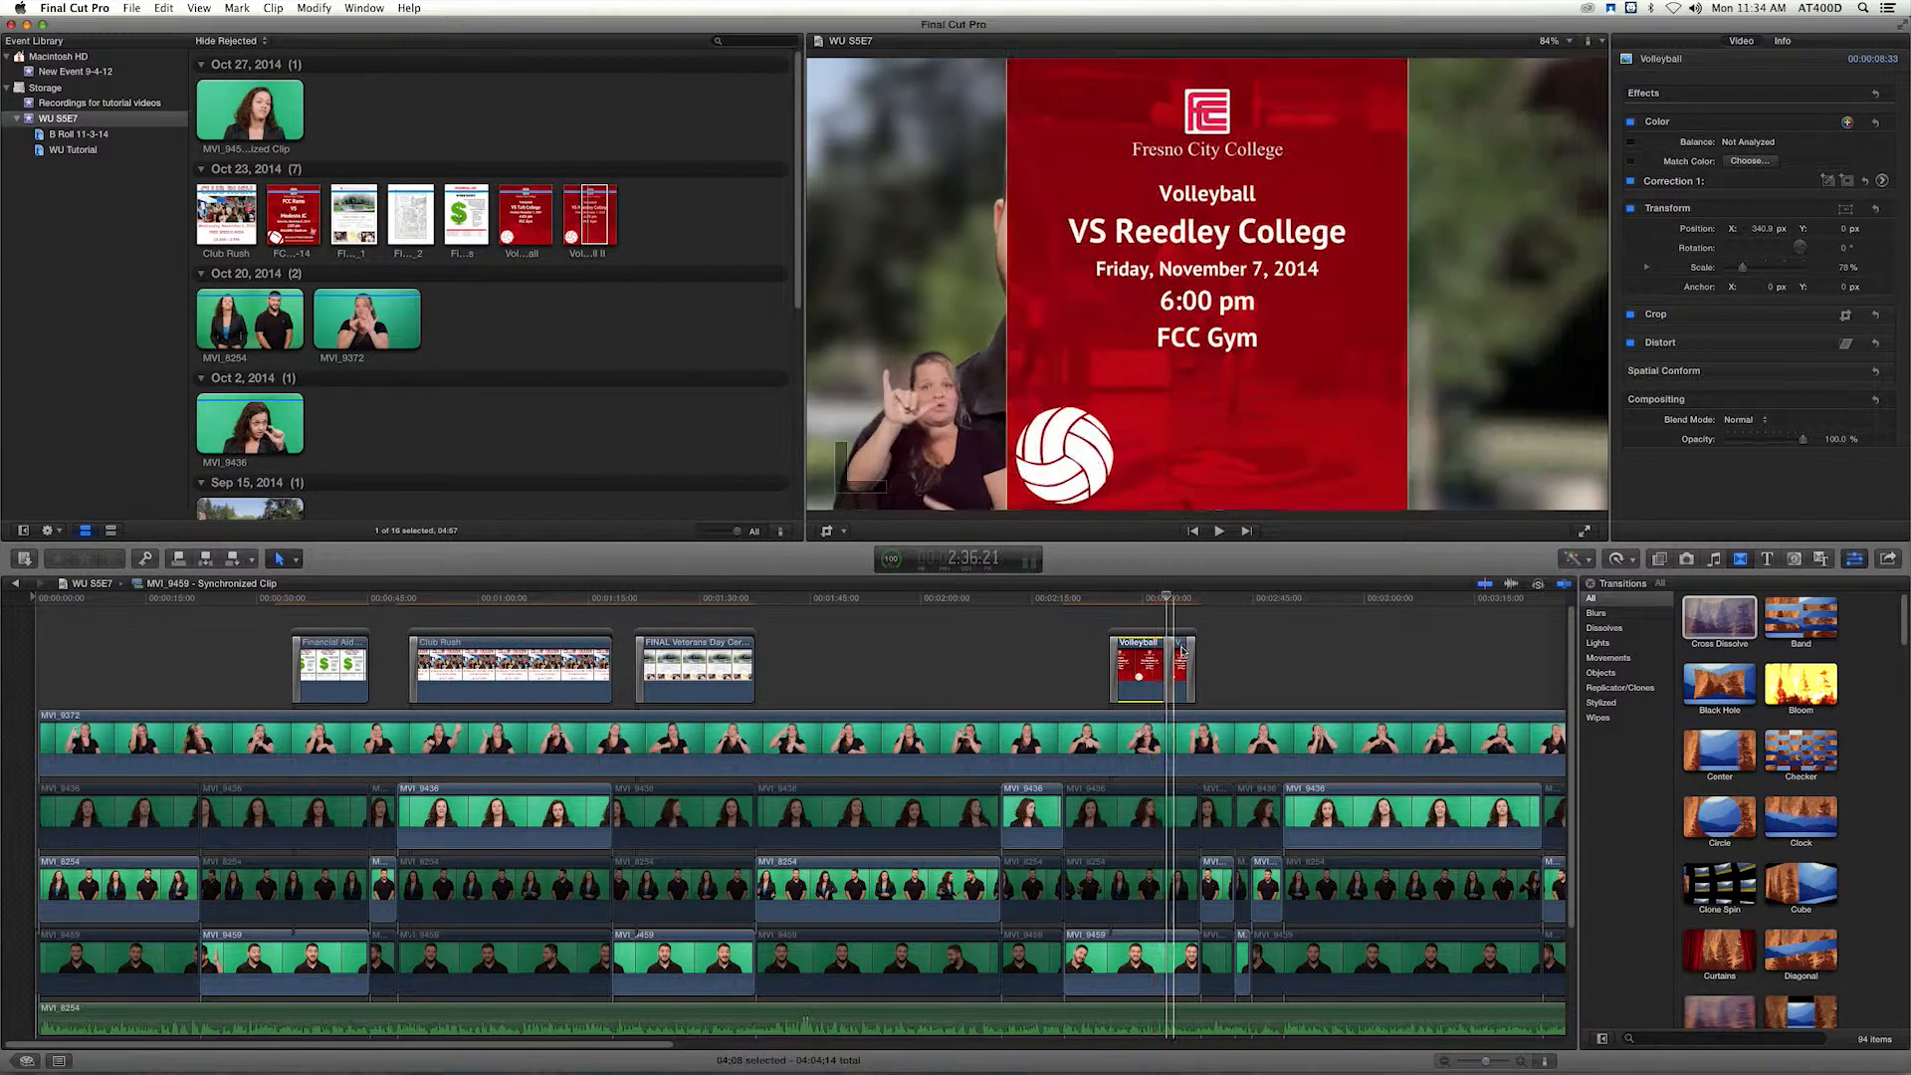
left_click(163, 8)
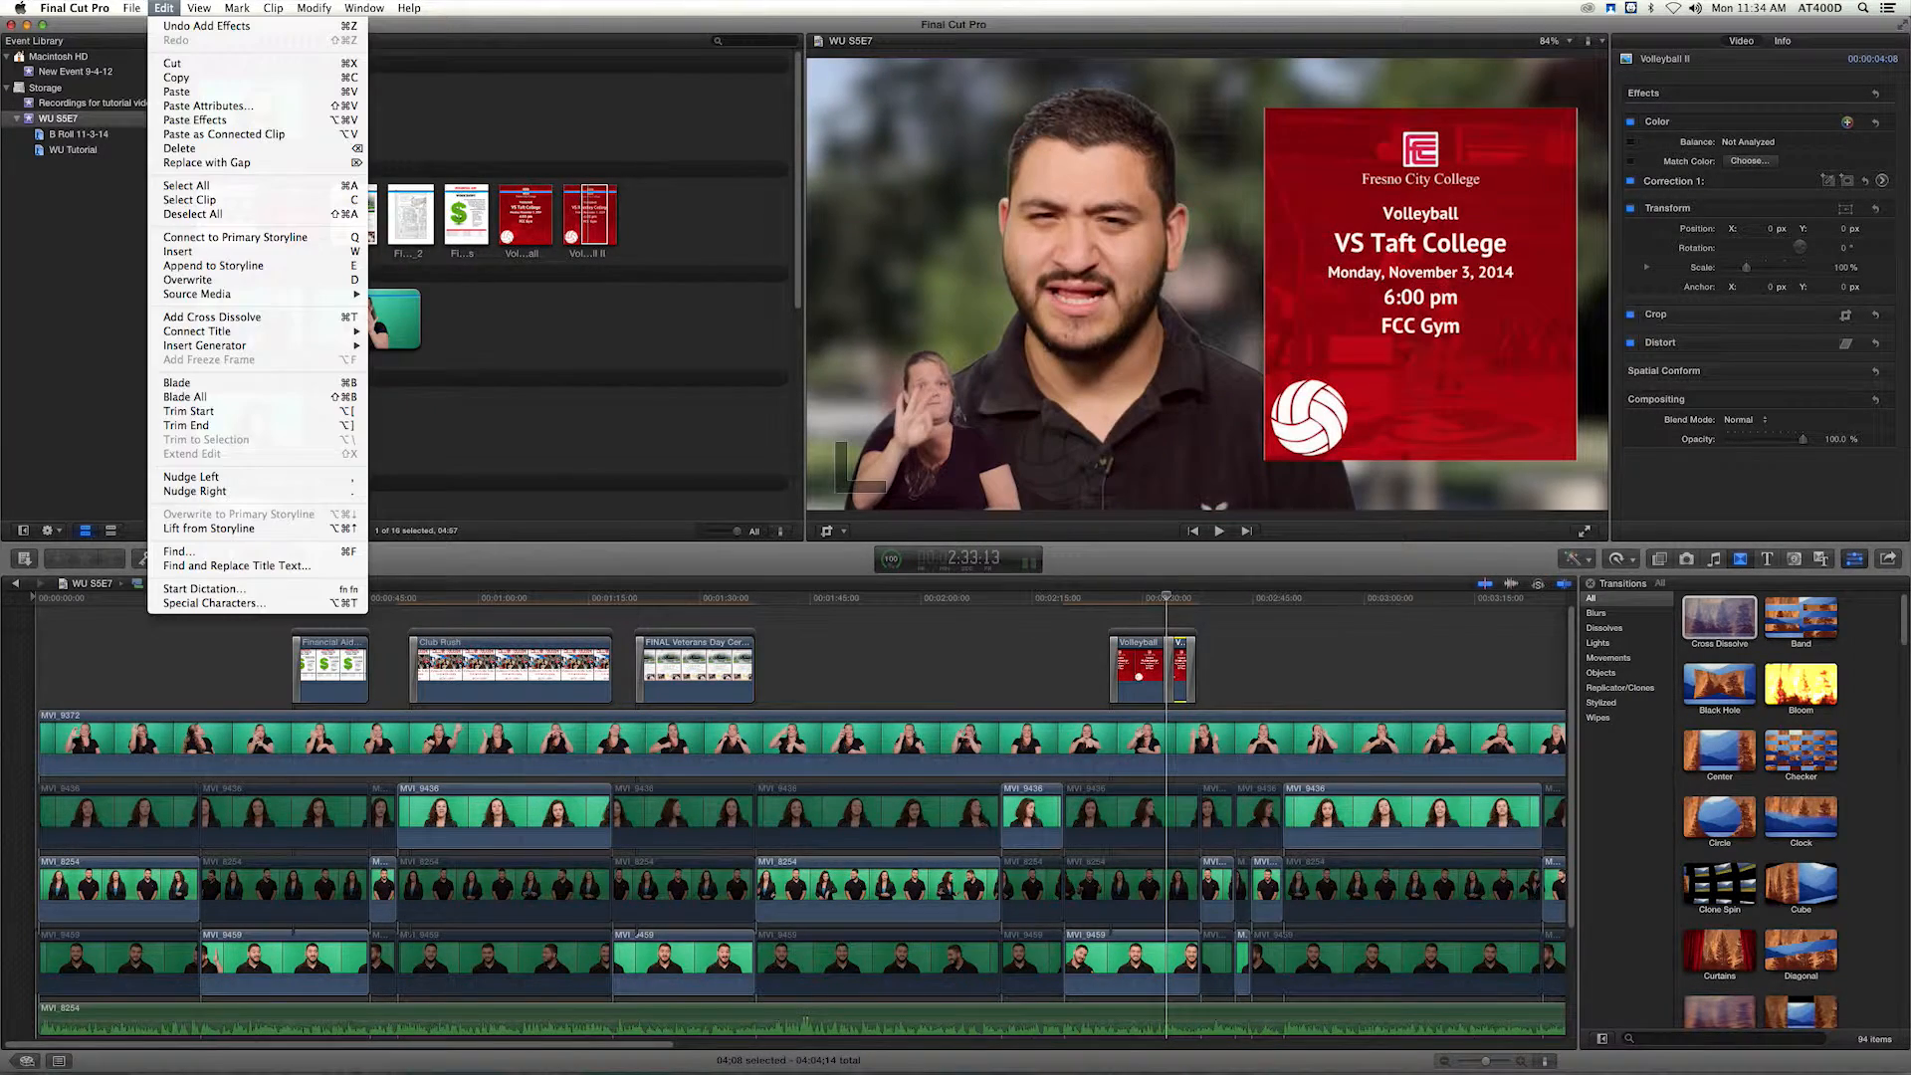
left_click(204, 106)
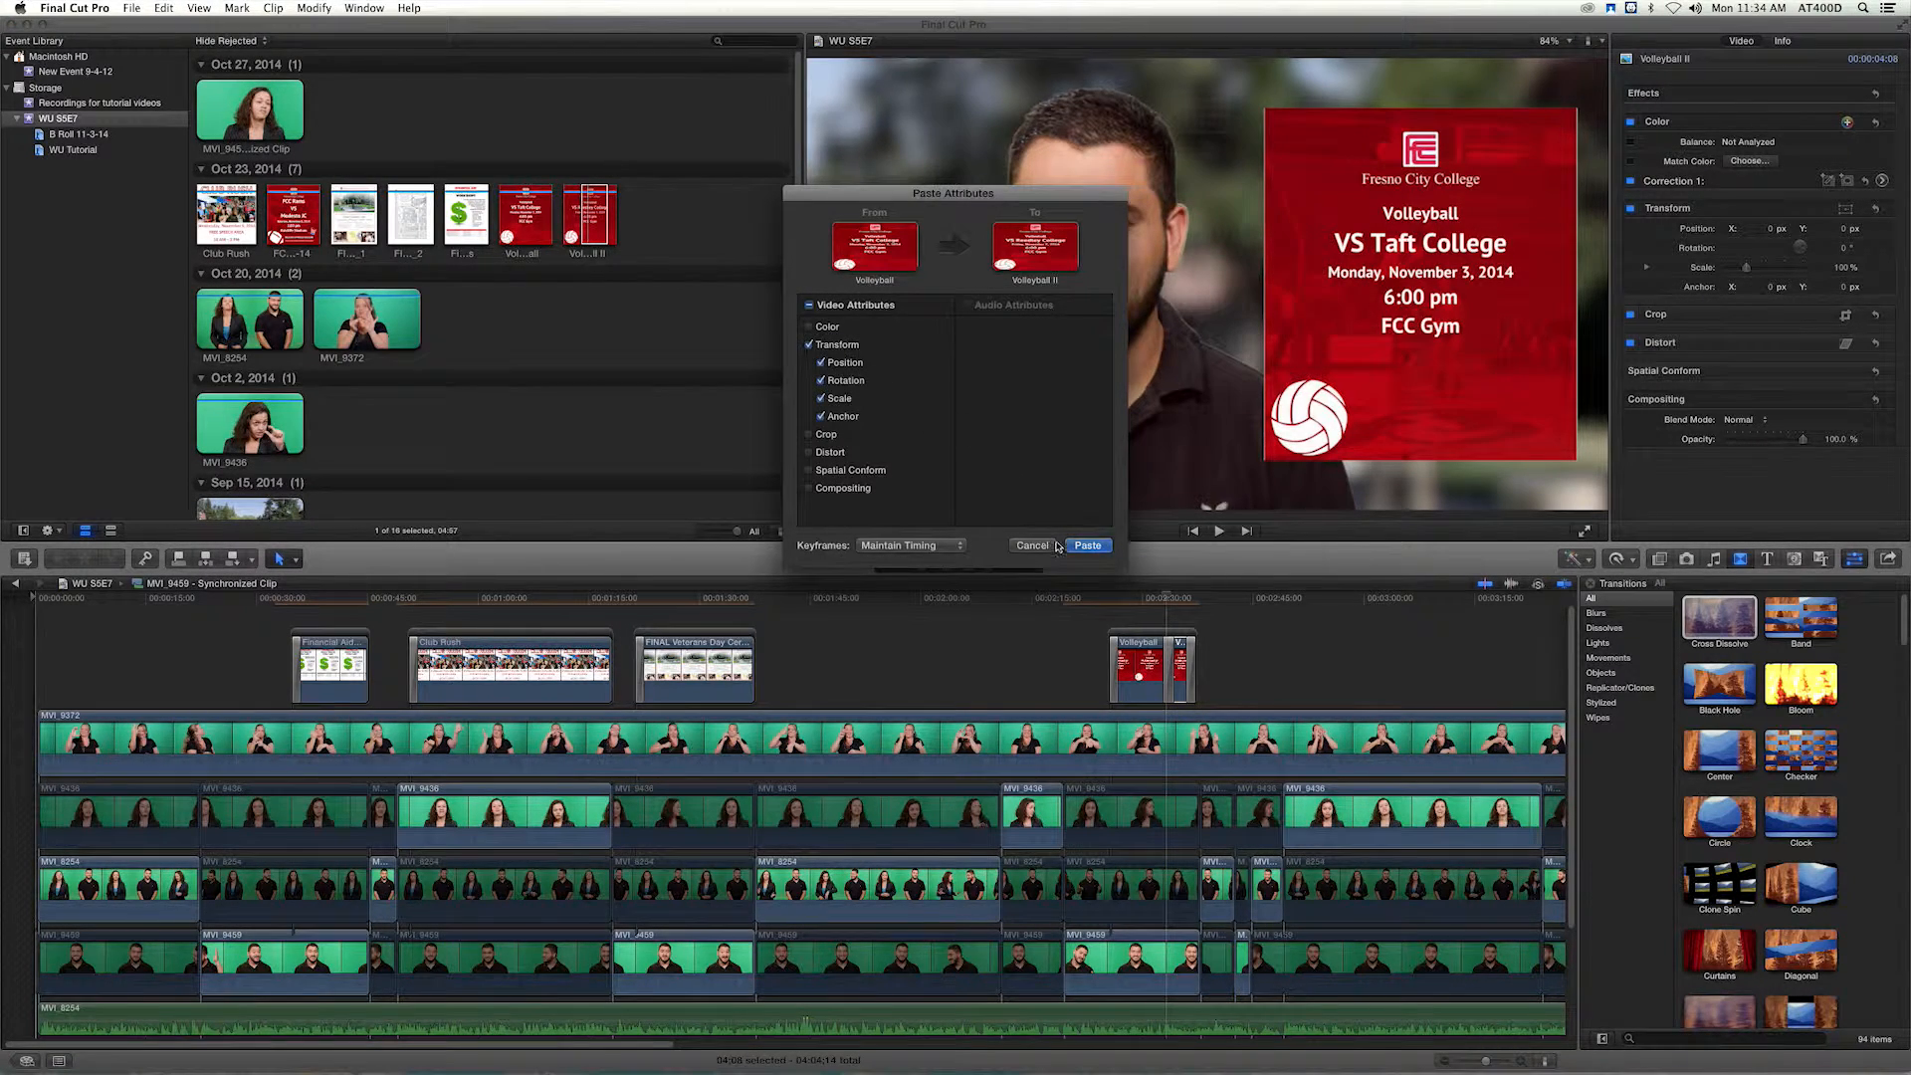
left_click(1088, 546)
Play the change between the two volleyball flyers and remove the Cross Dissolve at the second flyer's end.
left_click_drag(1158, 603, 1154, 601)
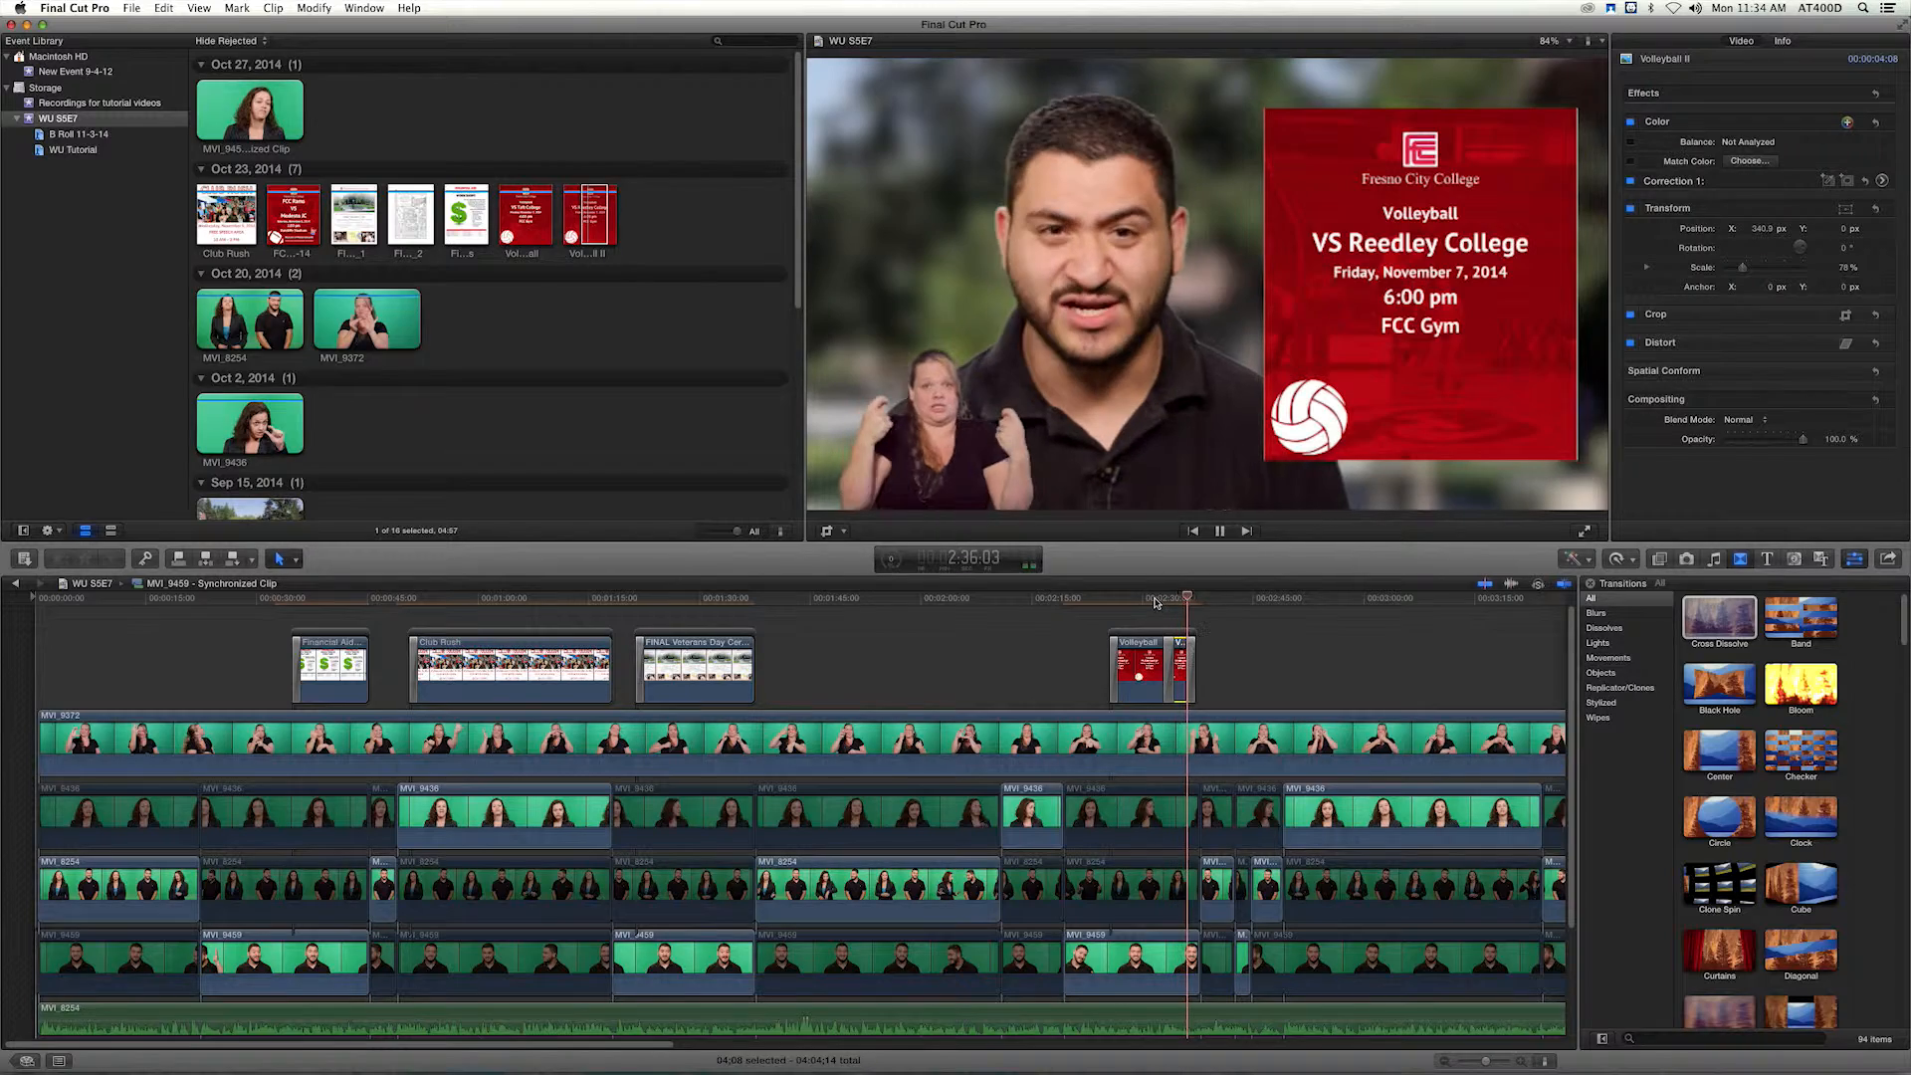
key("space")
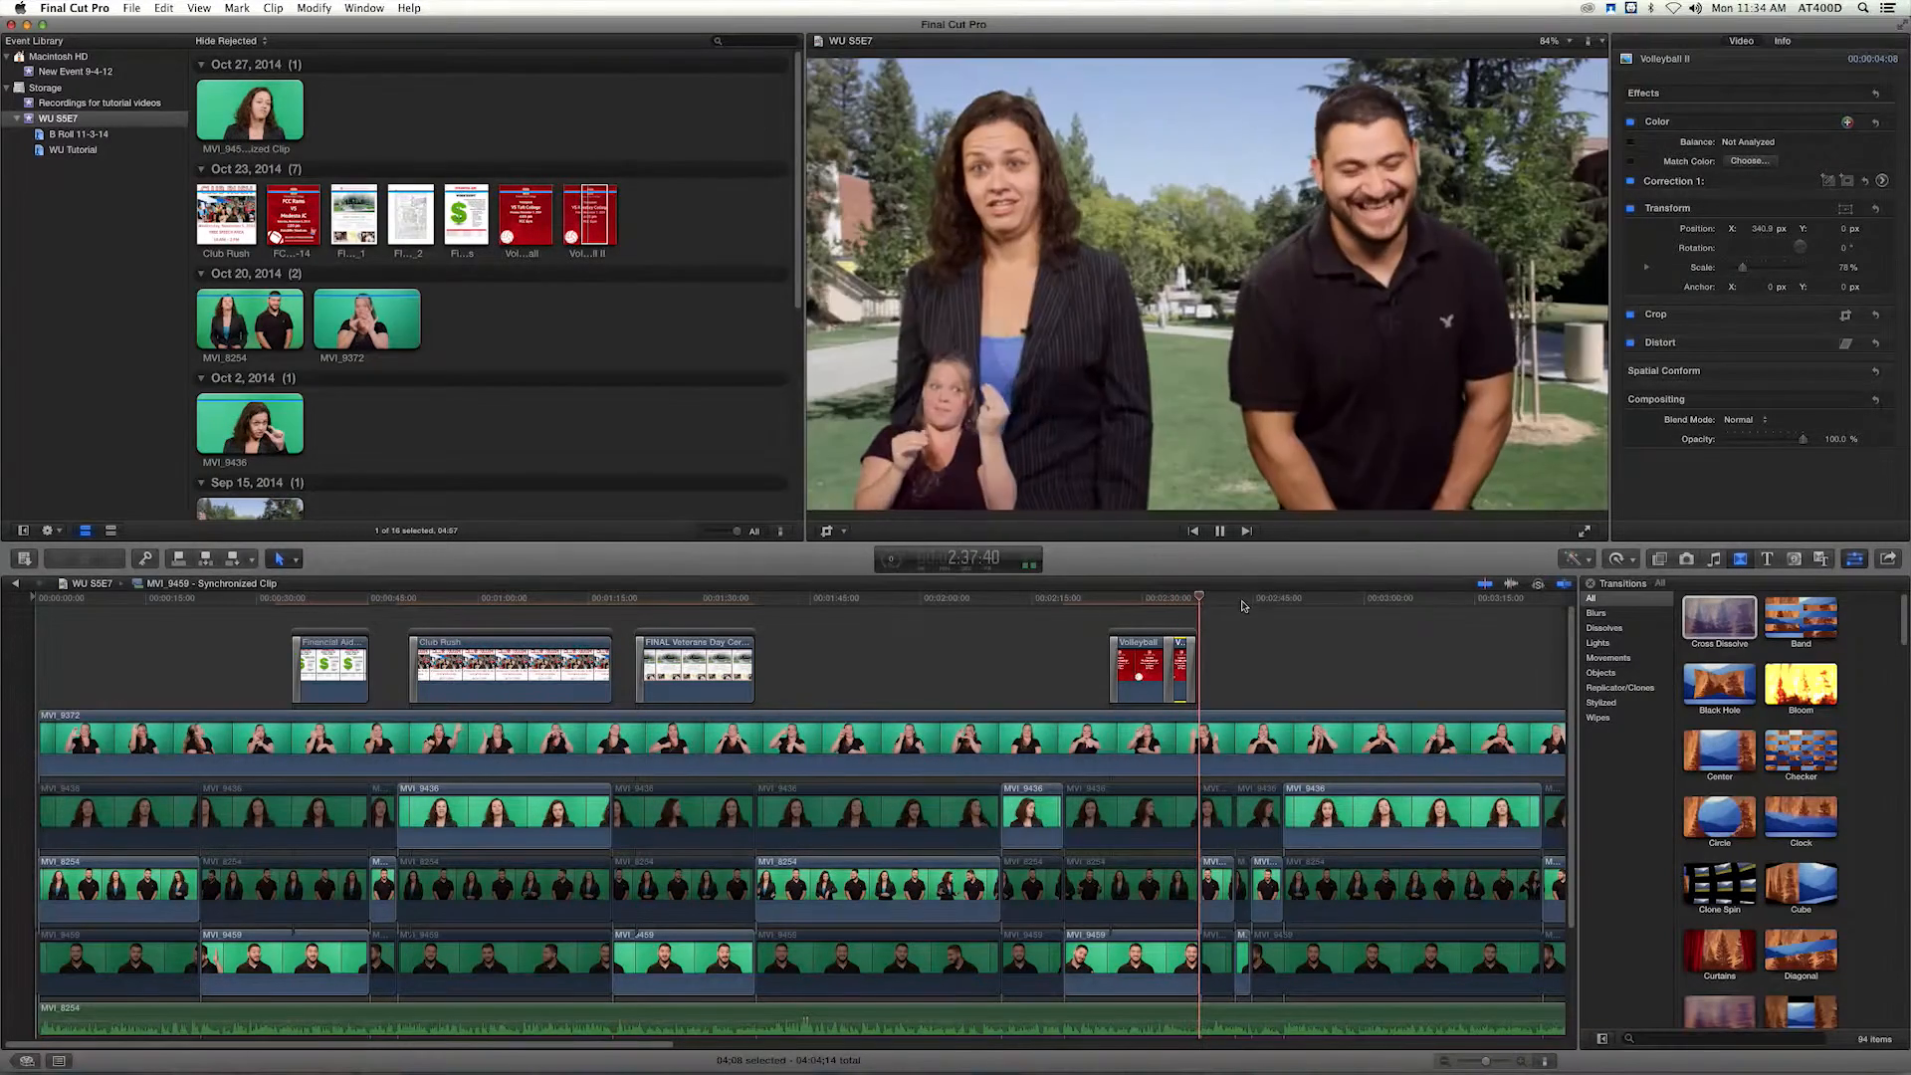
left_click(1191, 658)
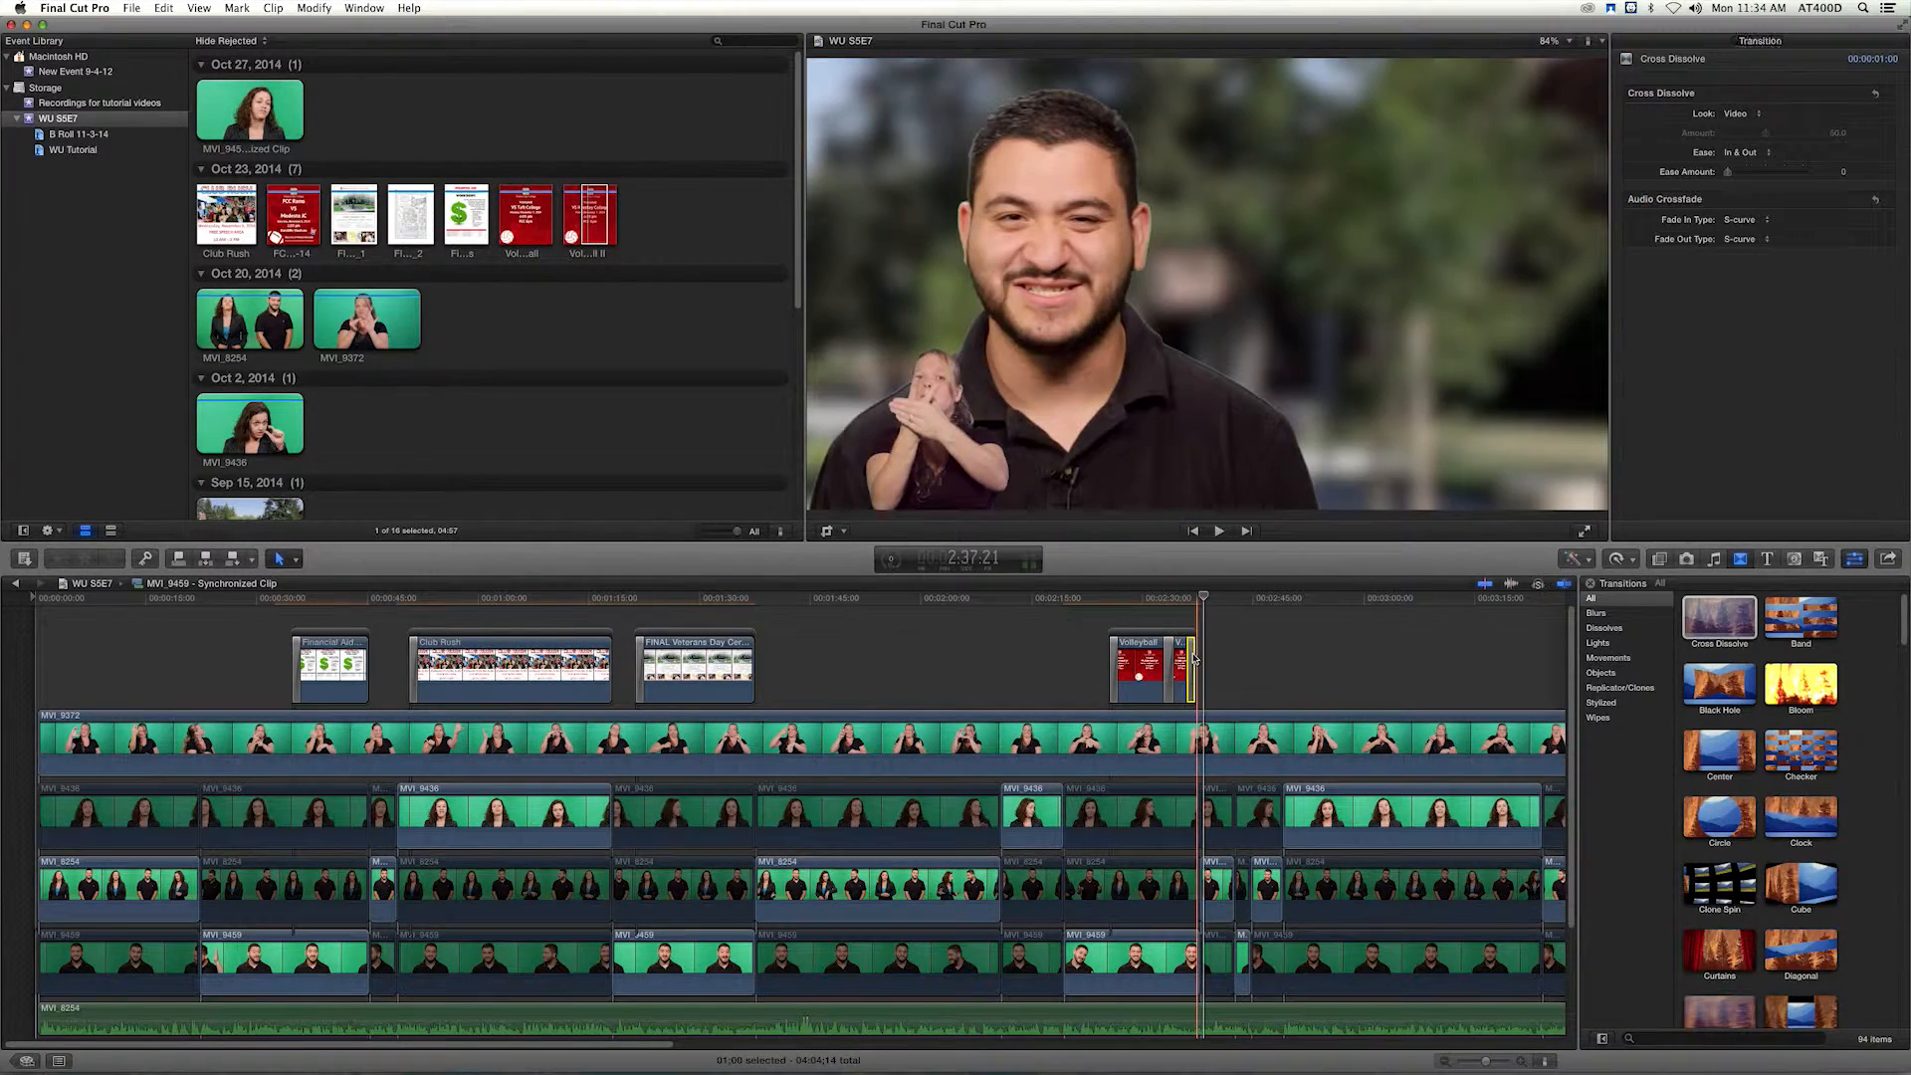
left_click(1189, 649)
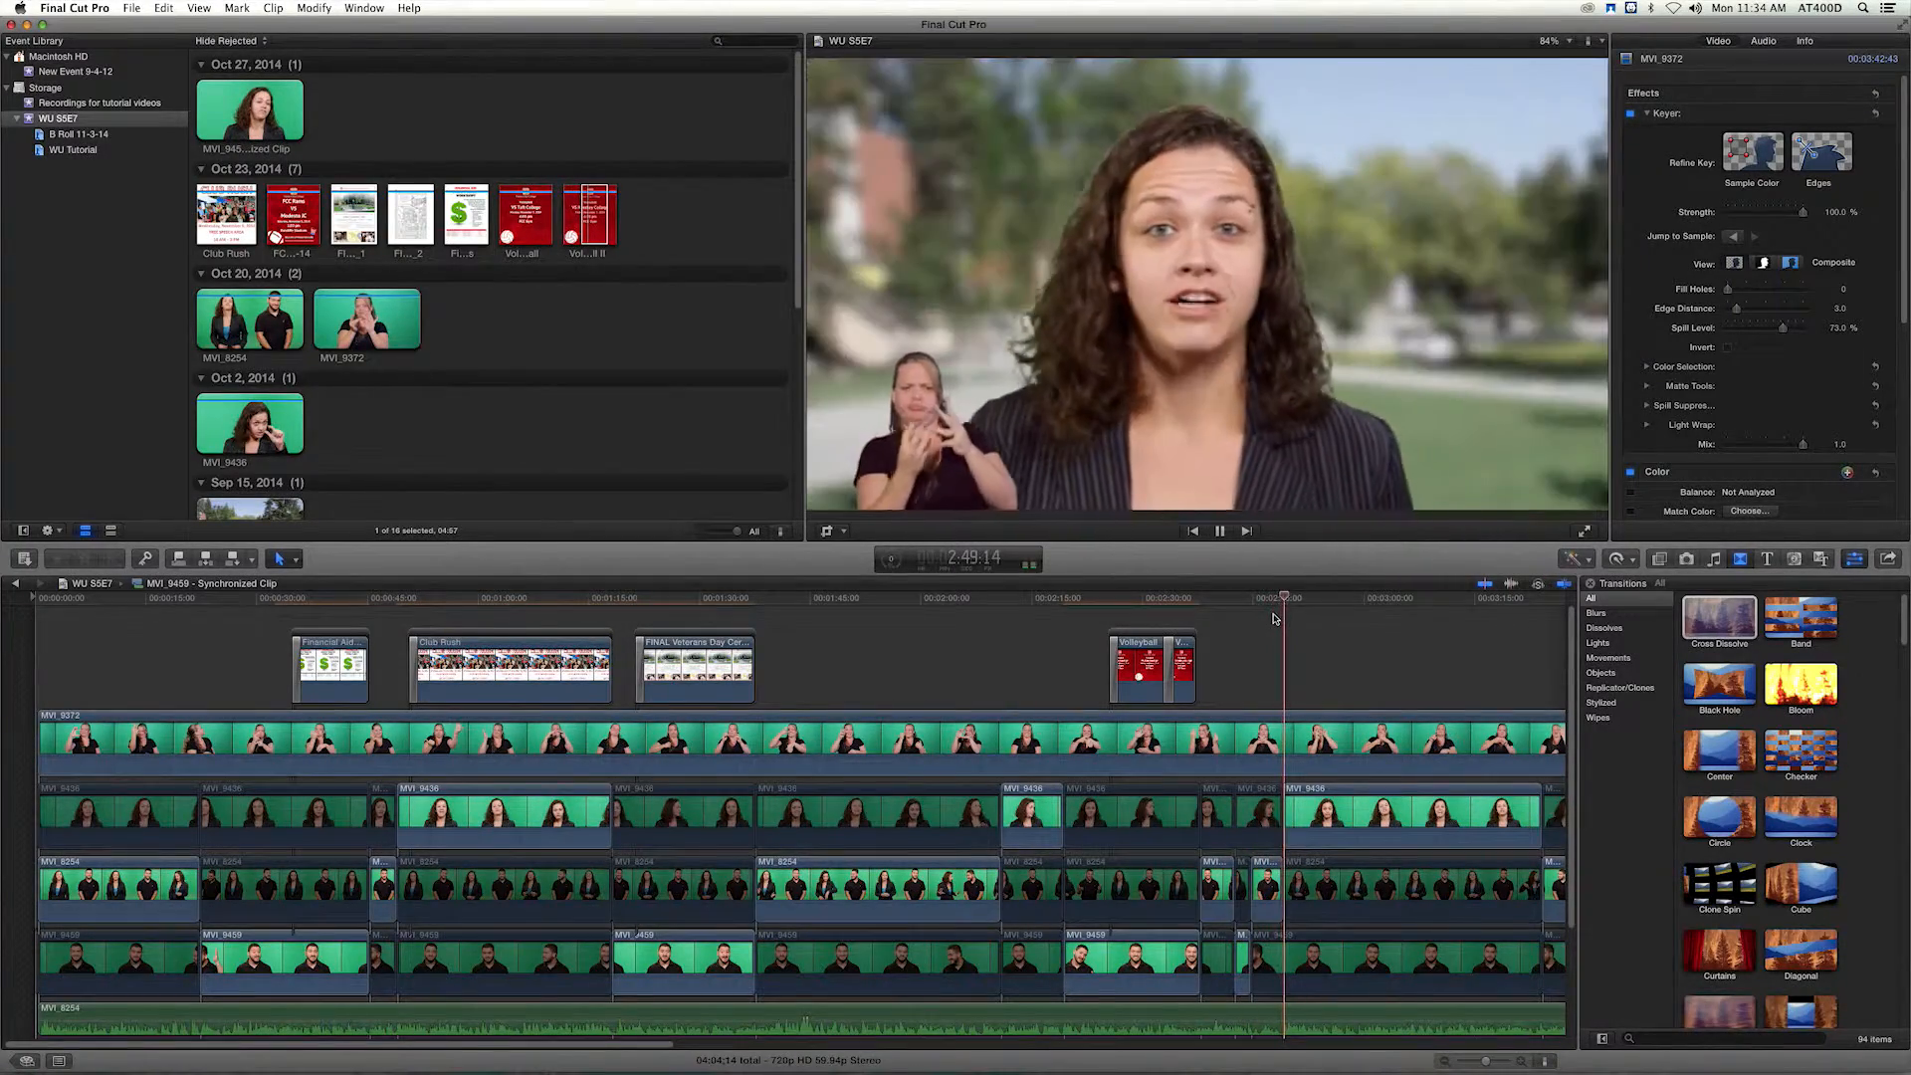
Place the FCC V Modesto JC 11-8-14 flyer at about 2:52 above the woman presenter's last close-up.
scroll(1274, 618, "right", 5)
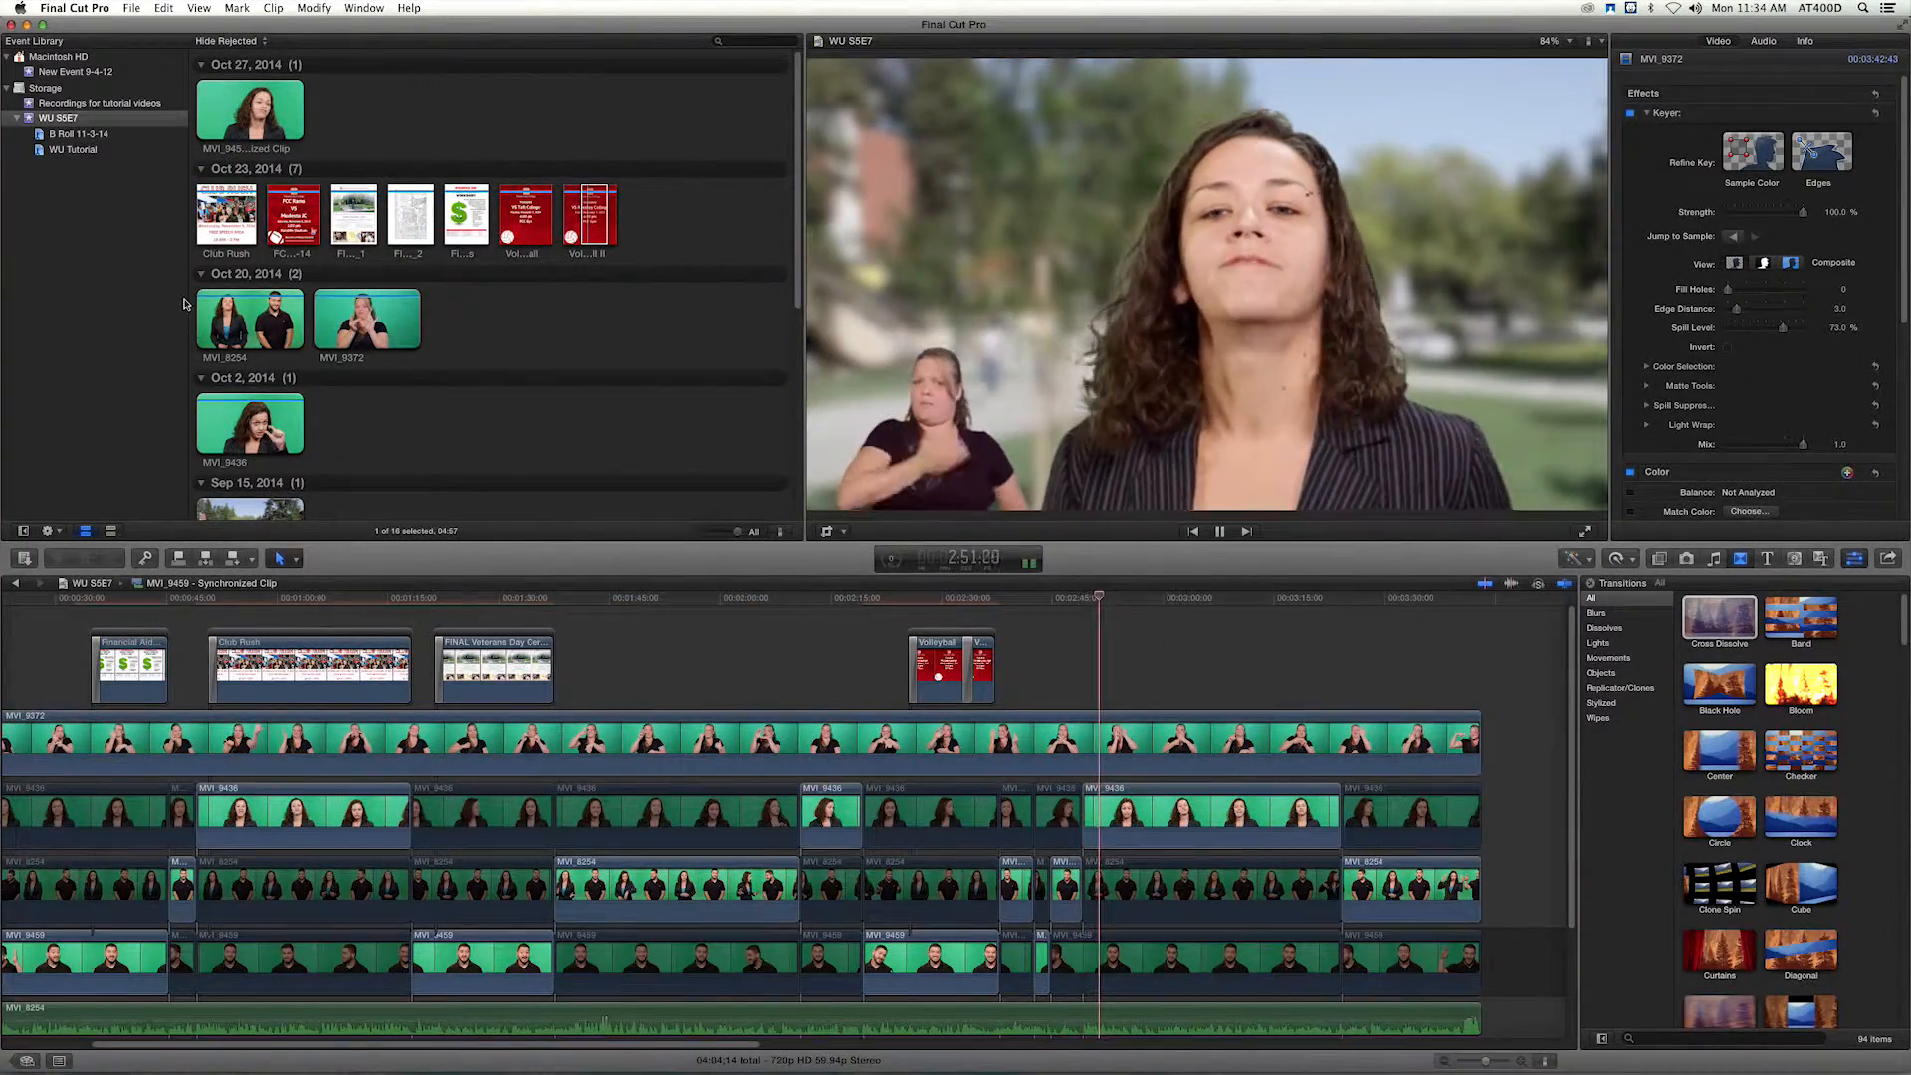
left_click(294, 204)
left_click_drag(294, 204, 1109, 659)
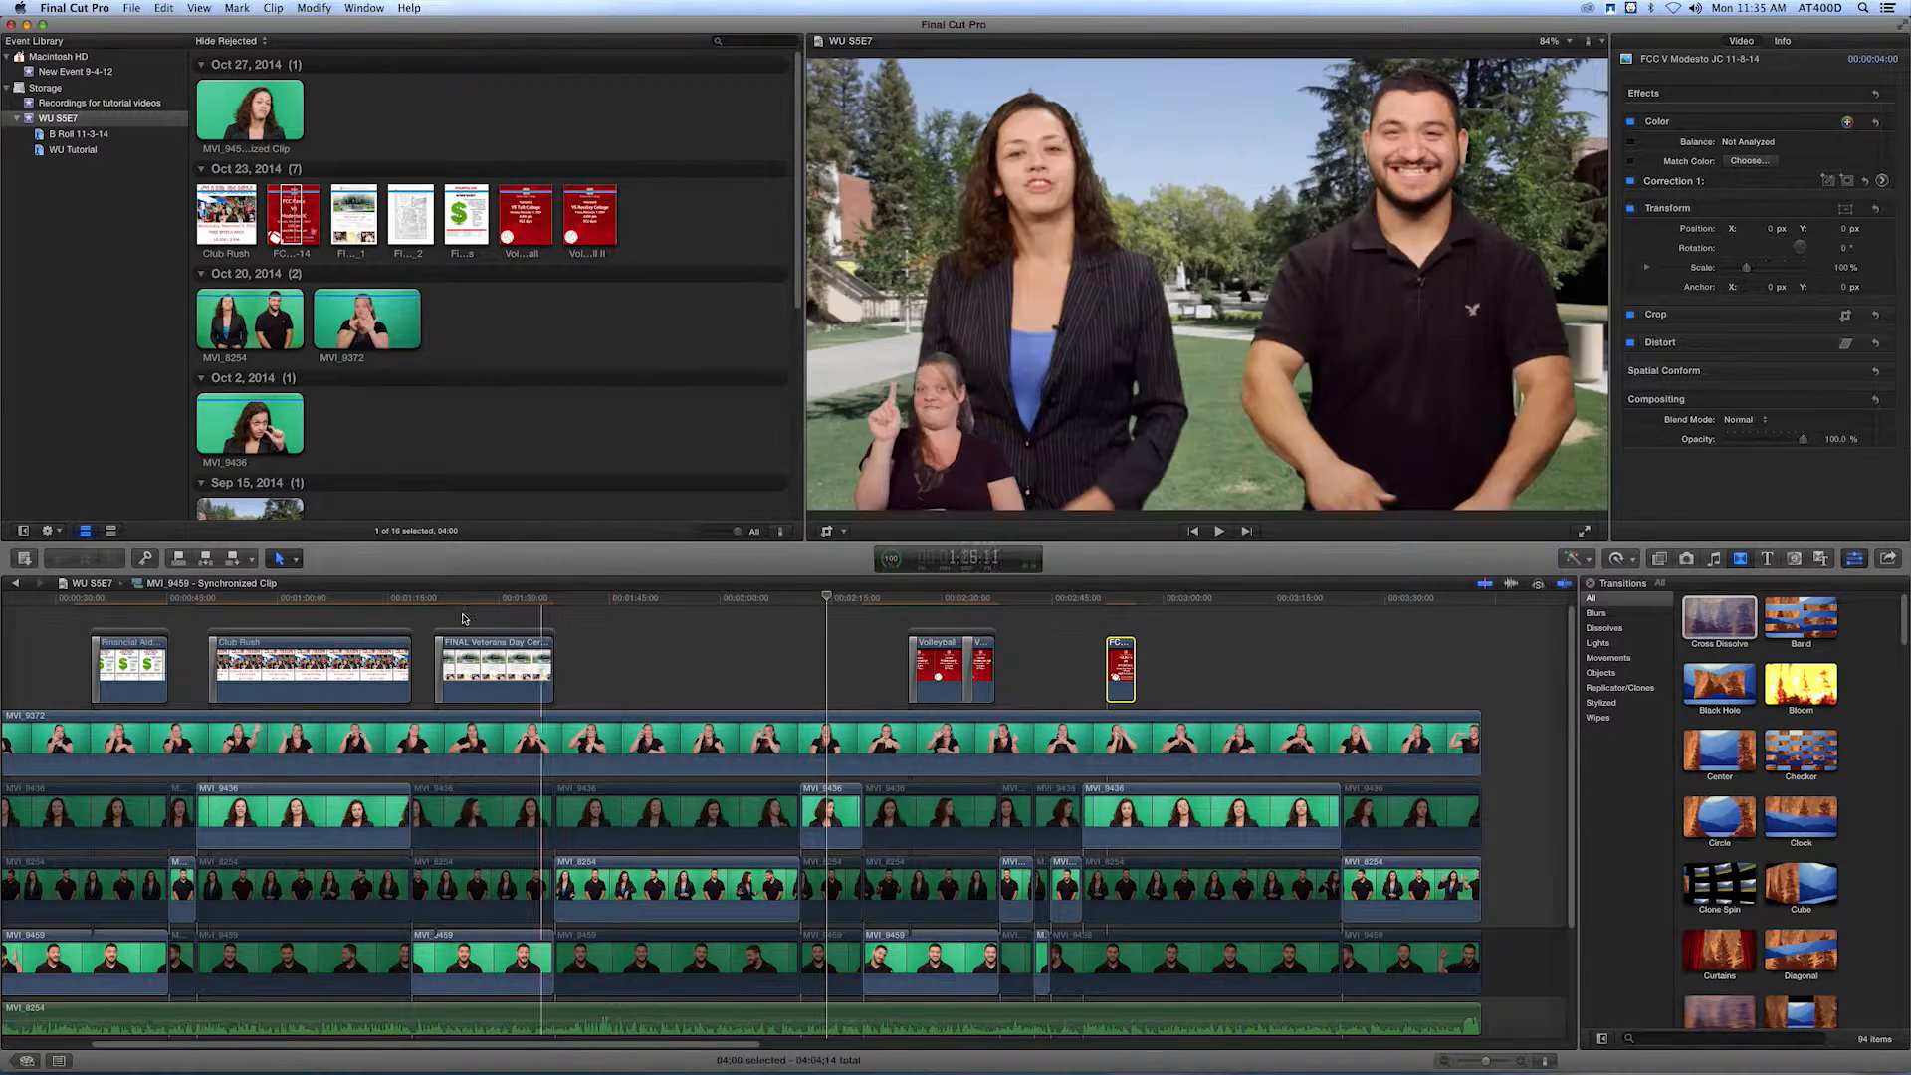
Copy the MVI_9438 clip under Club Rush and paste only its Transform attributes onto the MVI_9438 clip under the Modesto JC flyer.
left_click(306, 816)
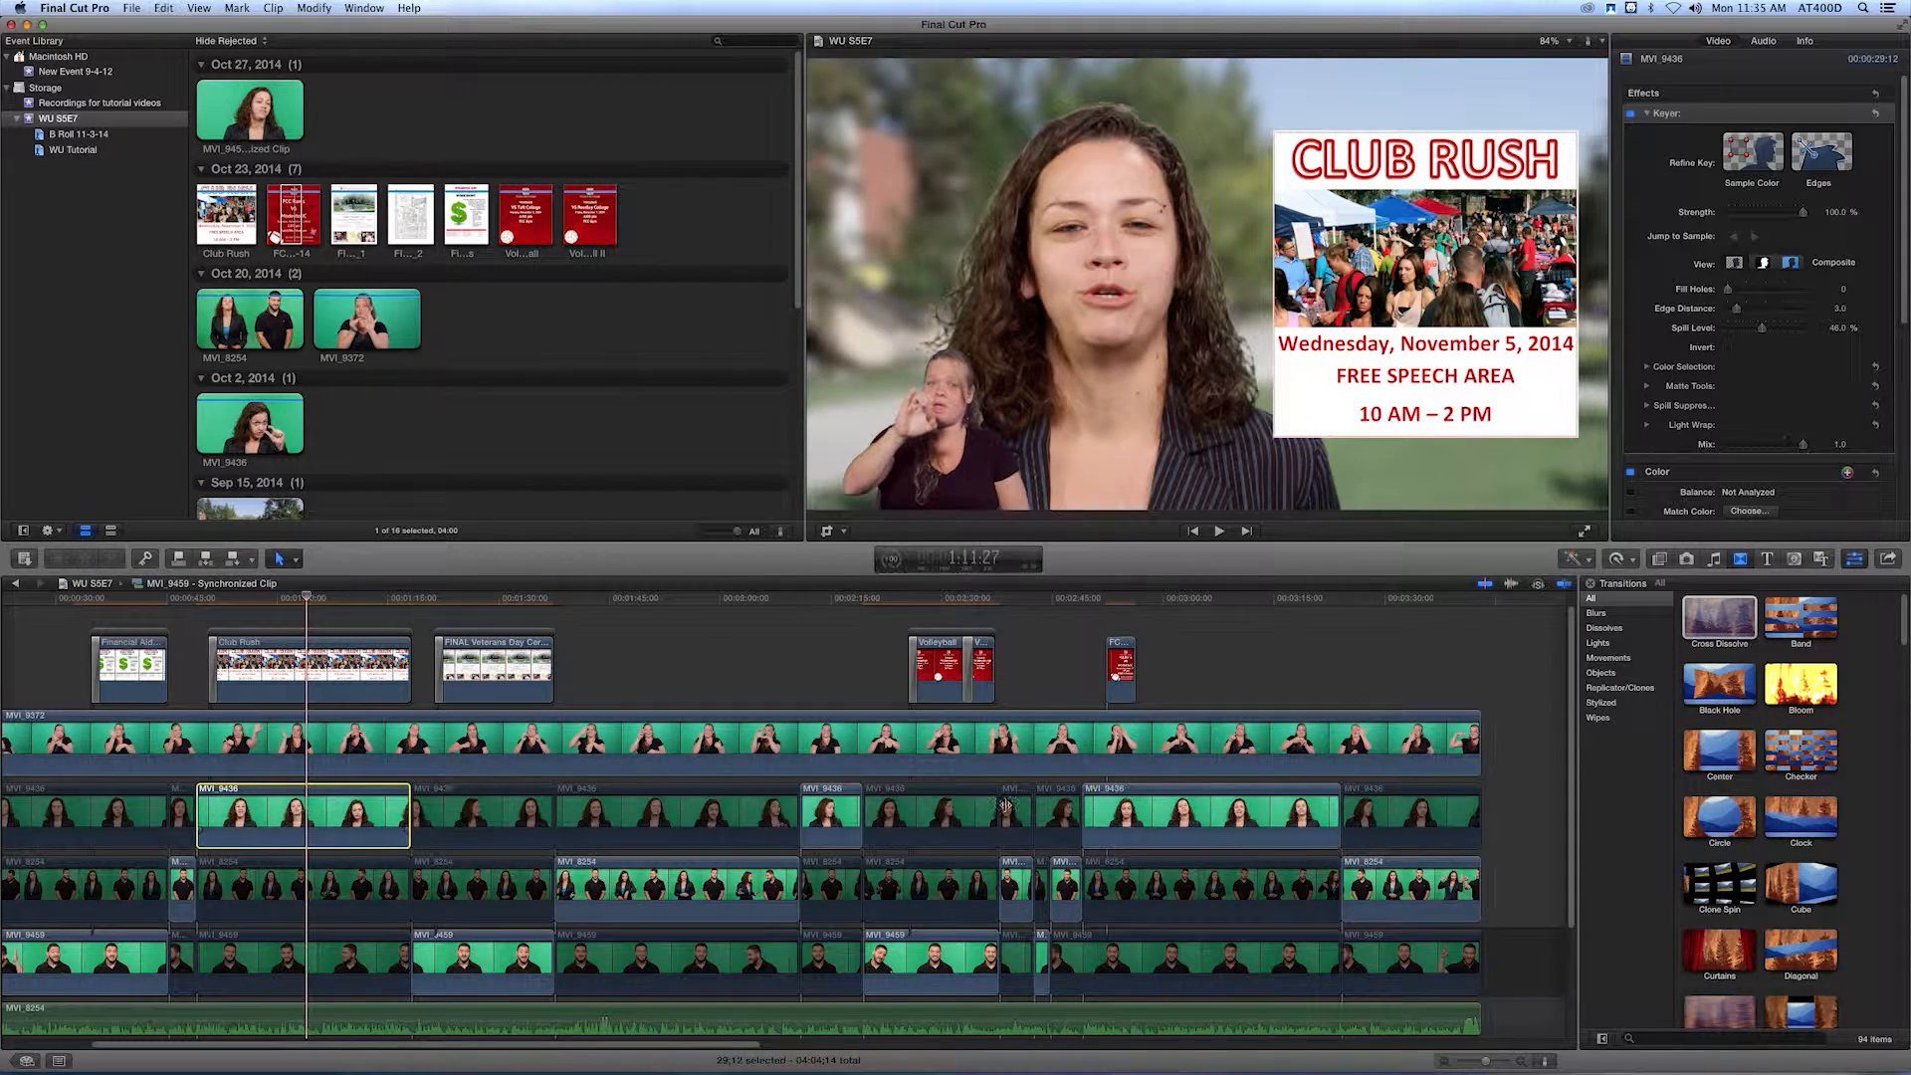
left_click(1122, 814)
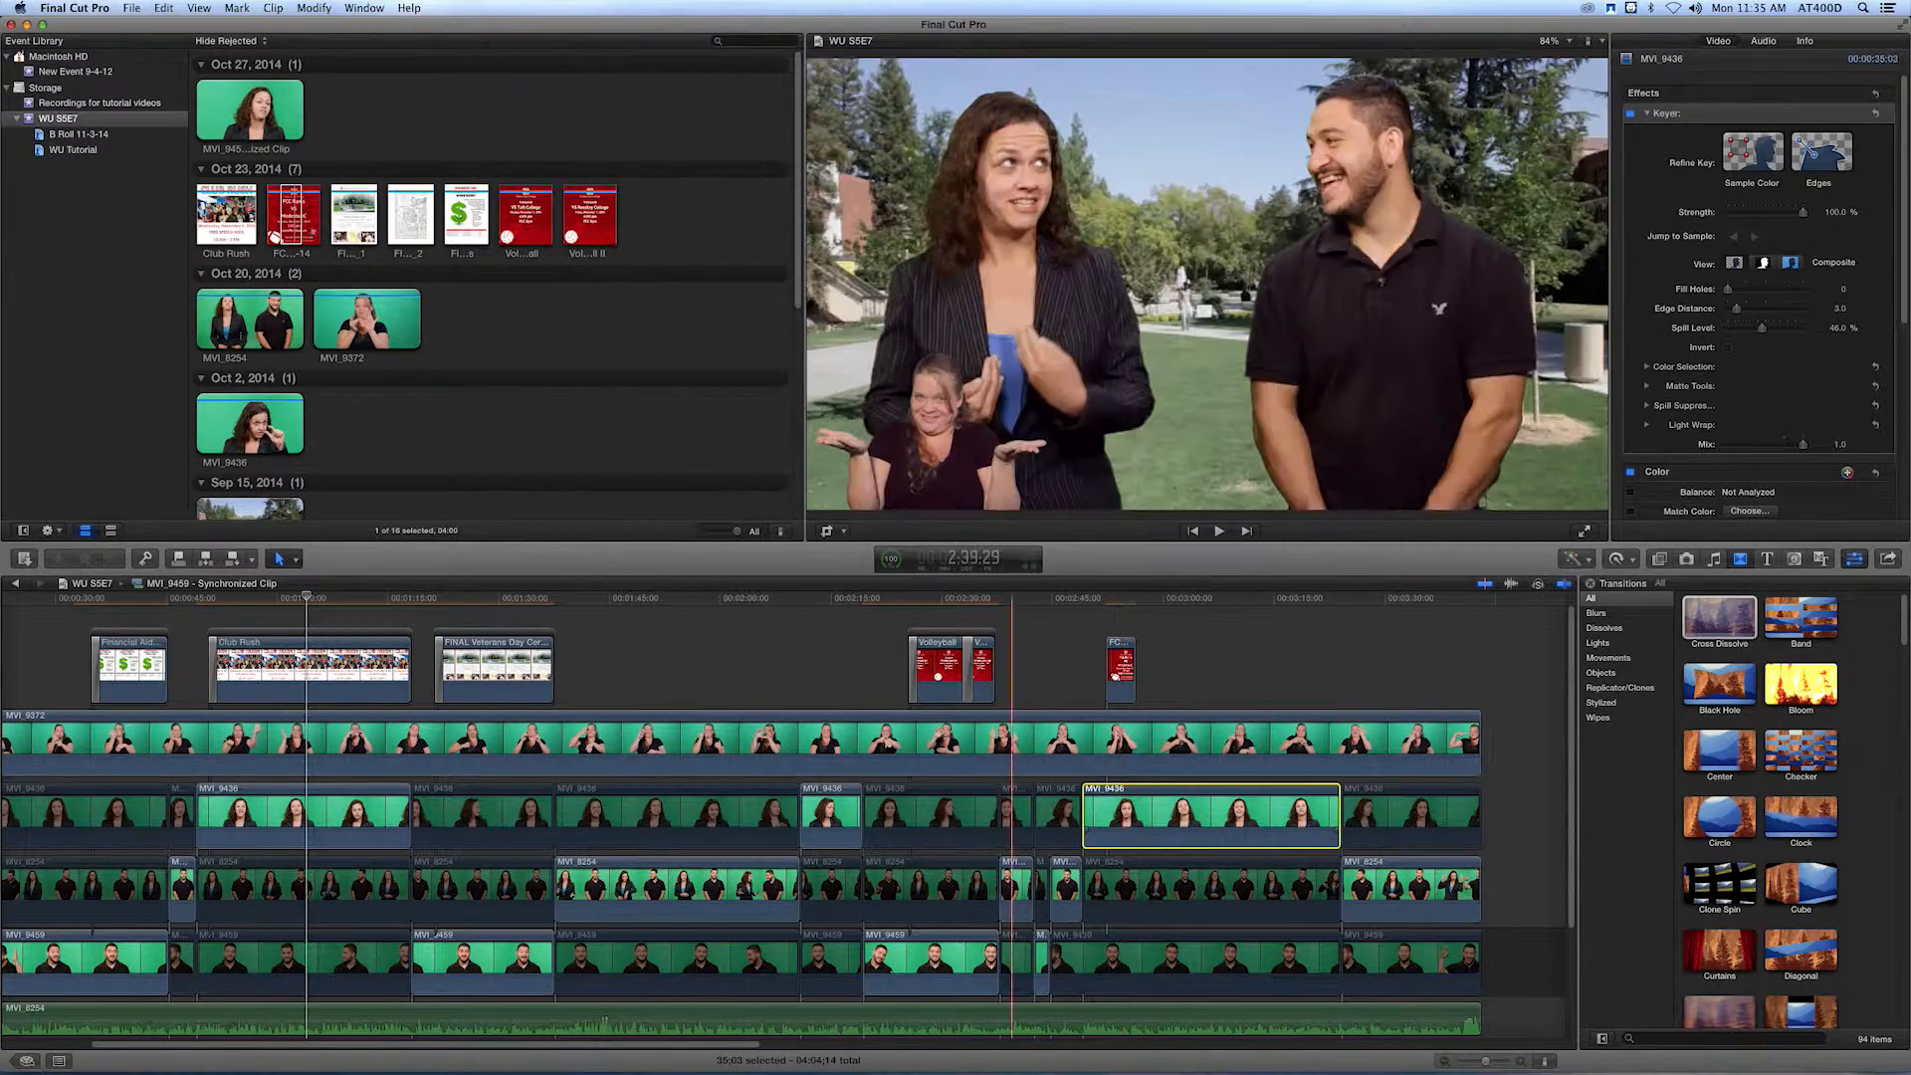
left_click(163, 8)
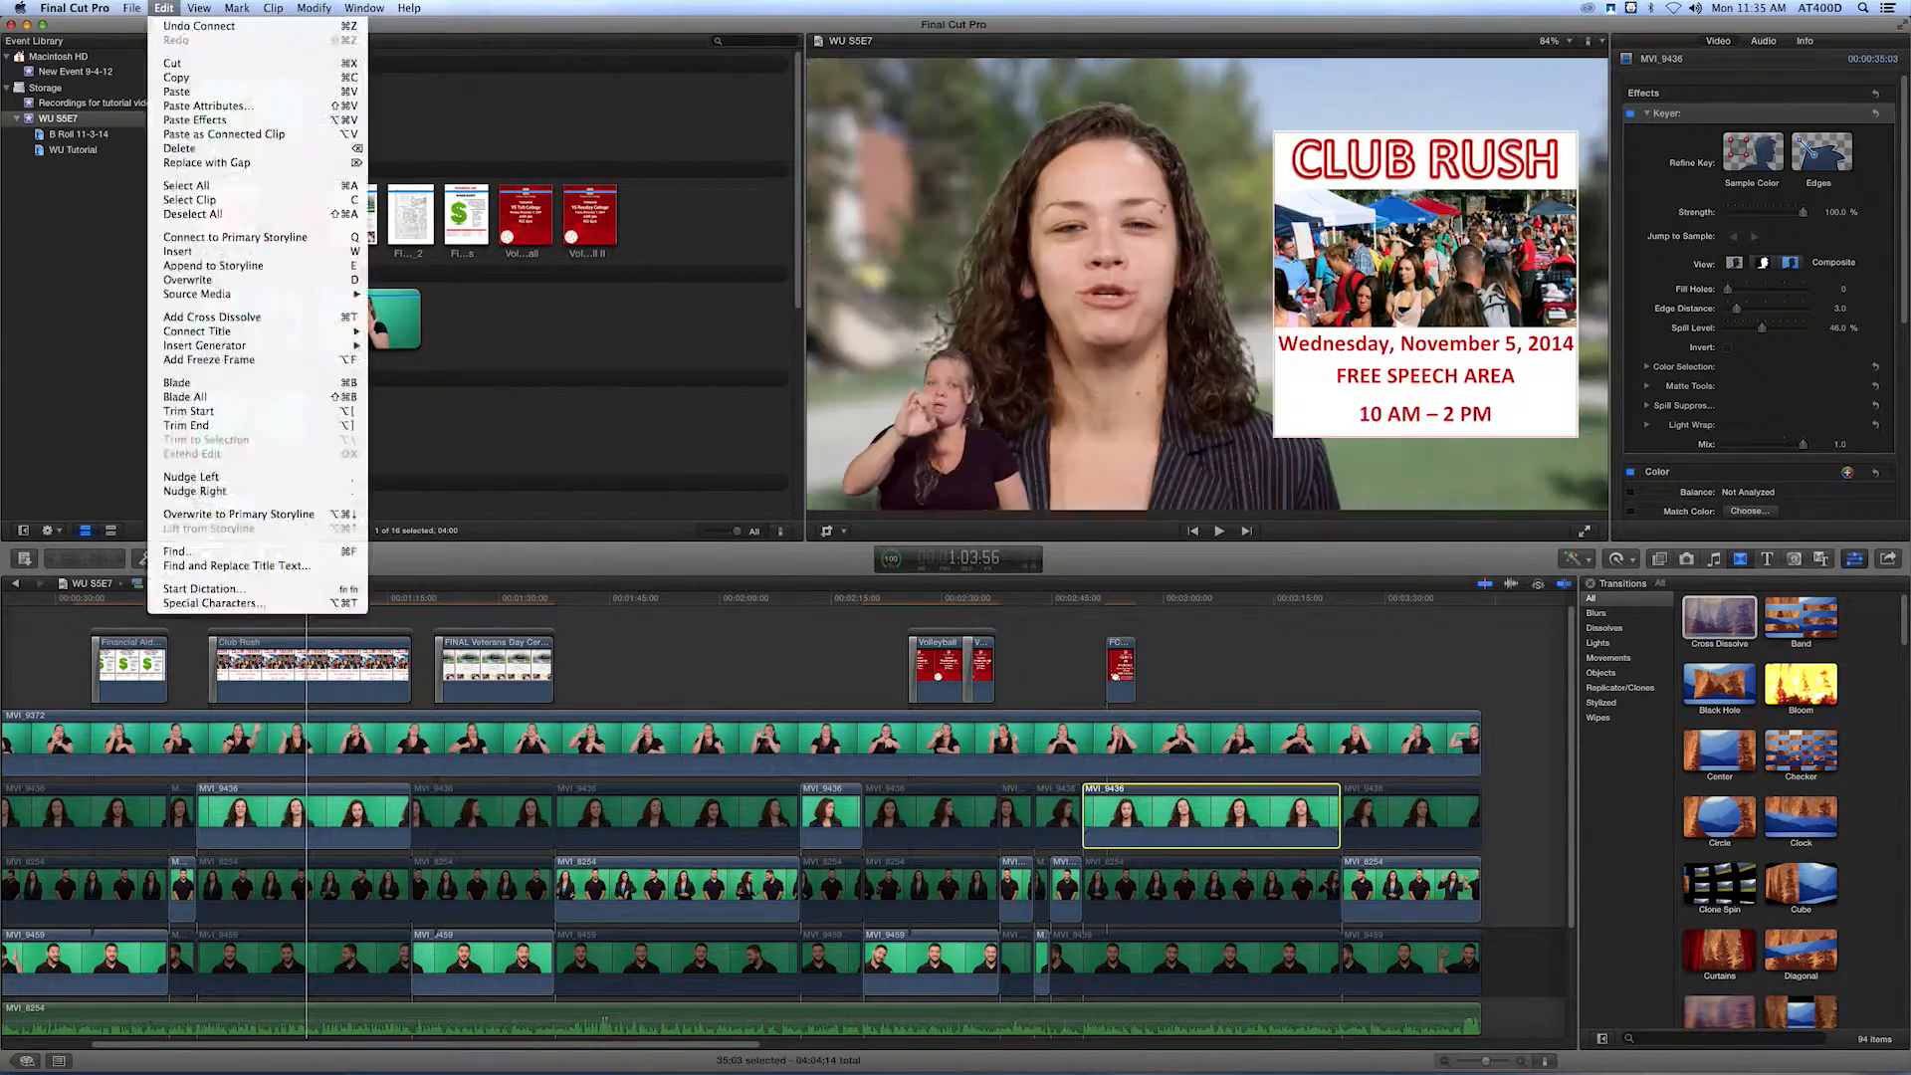
left_click(191, 106)
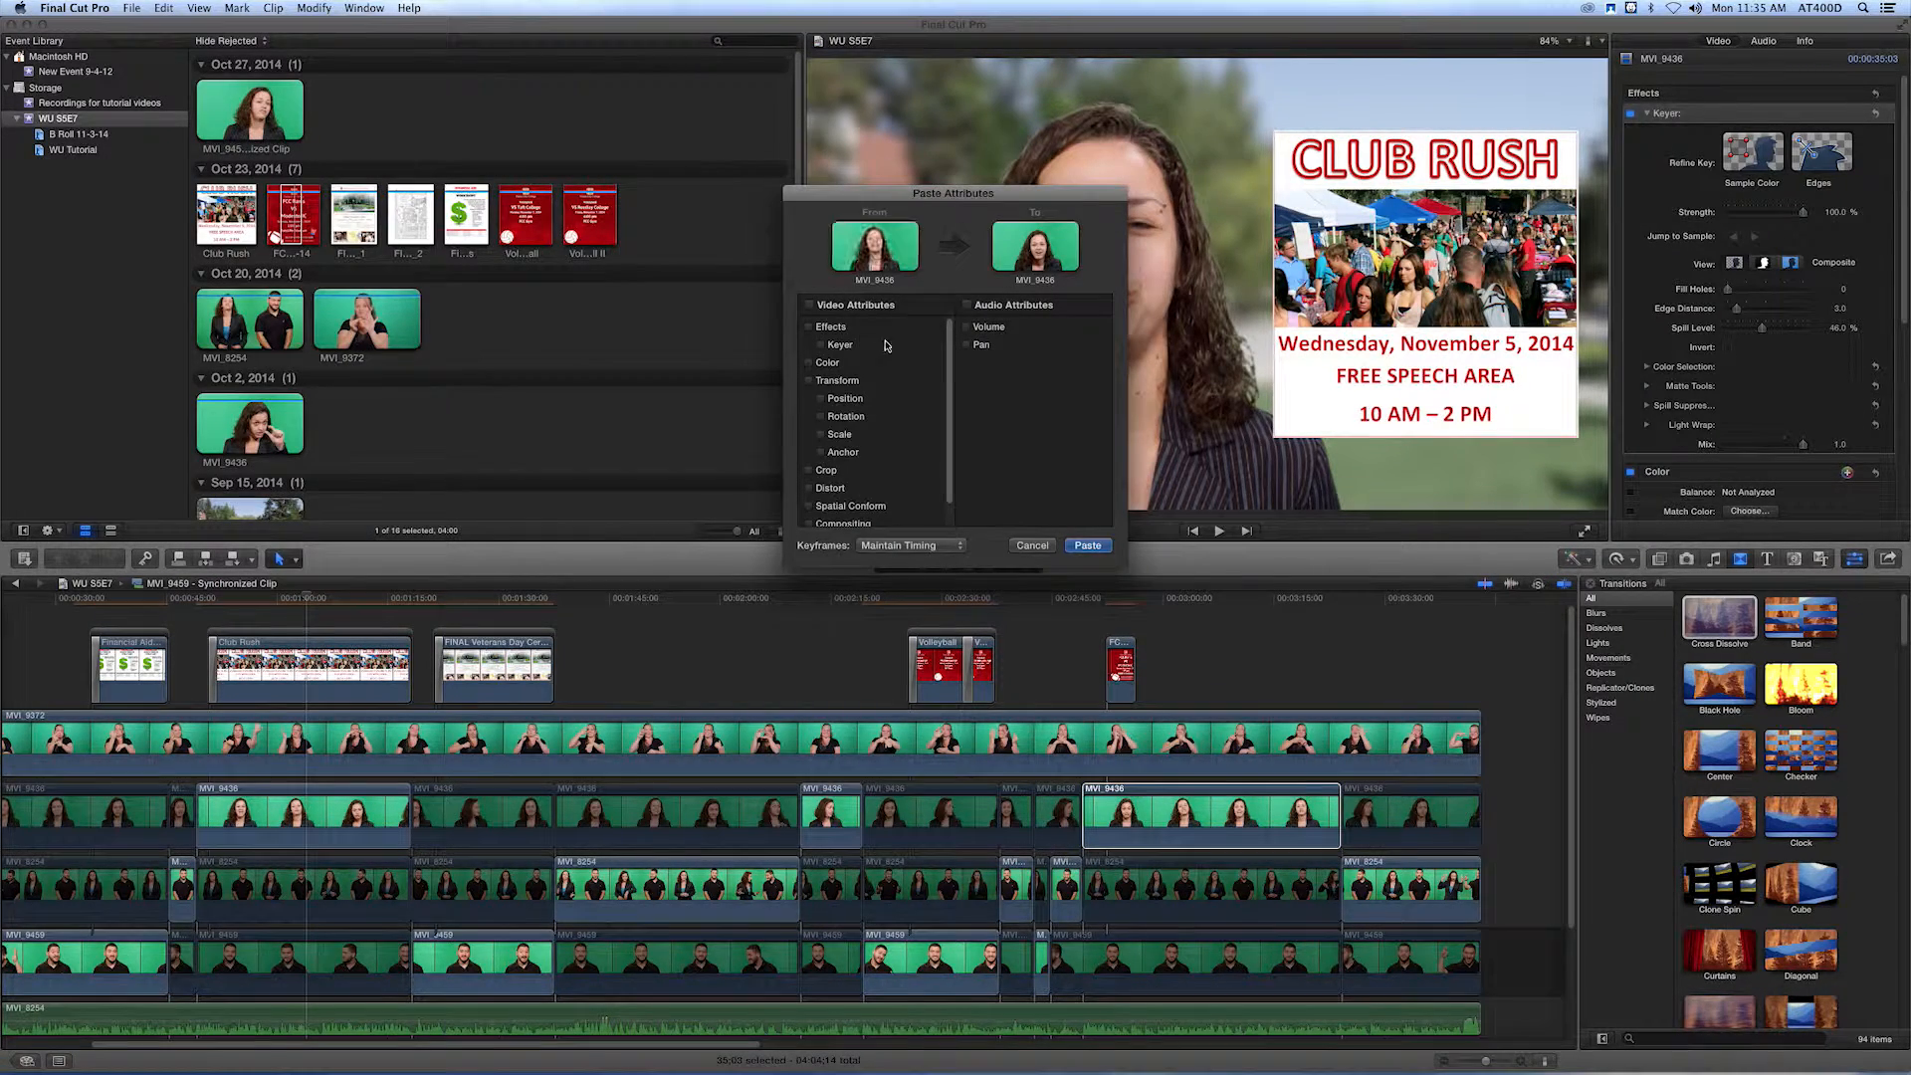
left_click(1088, 546)
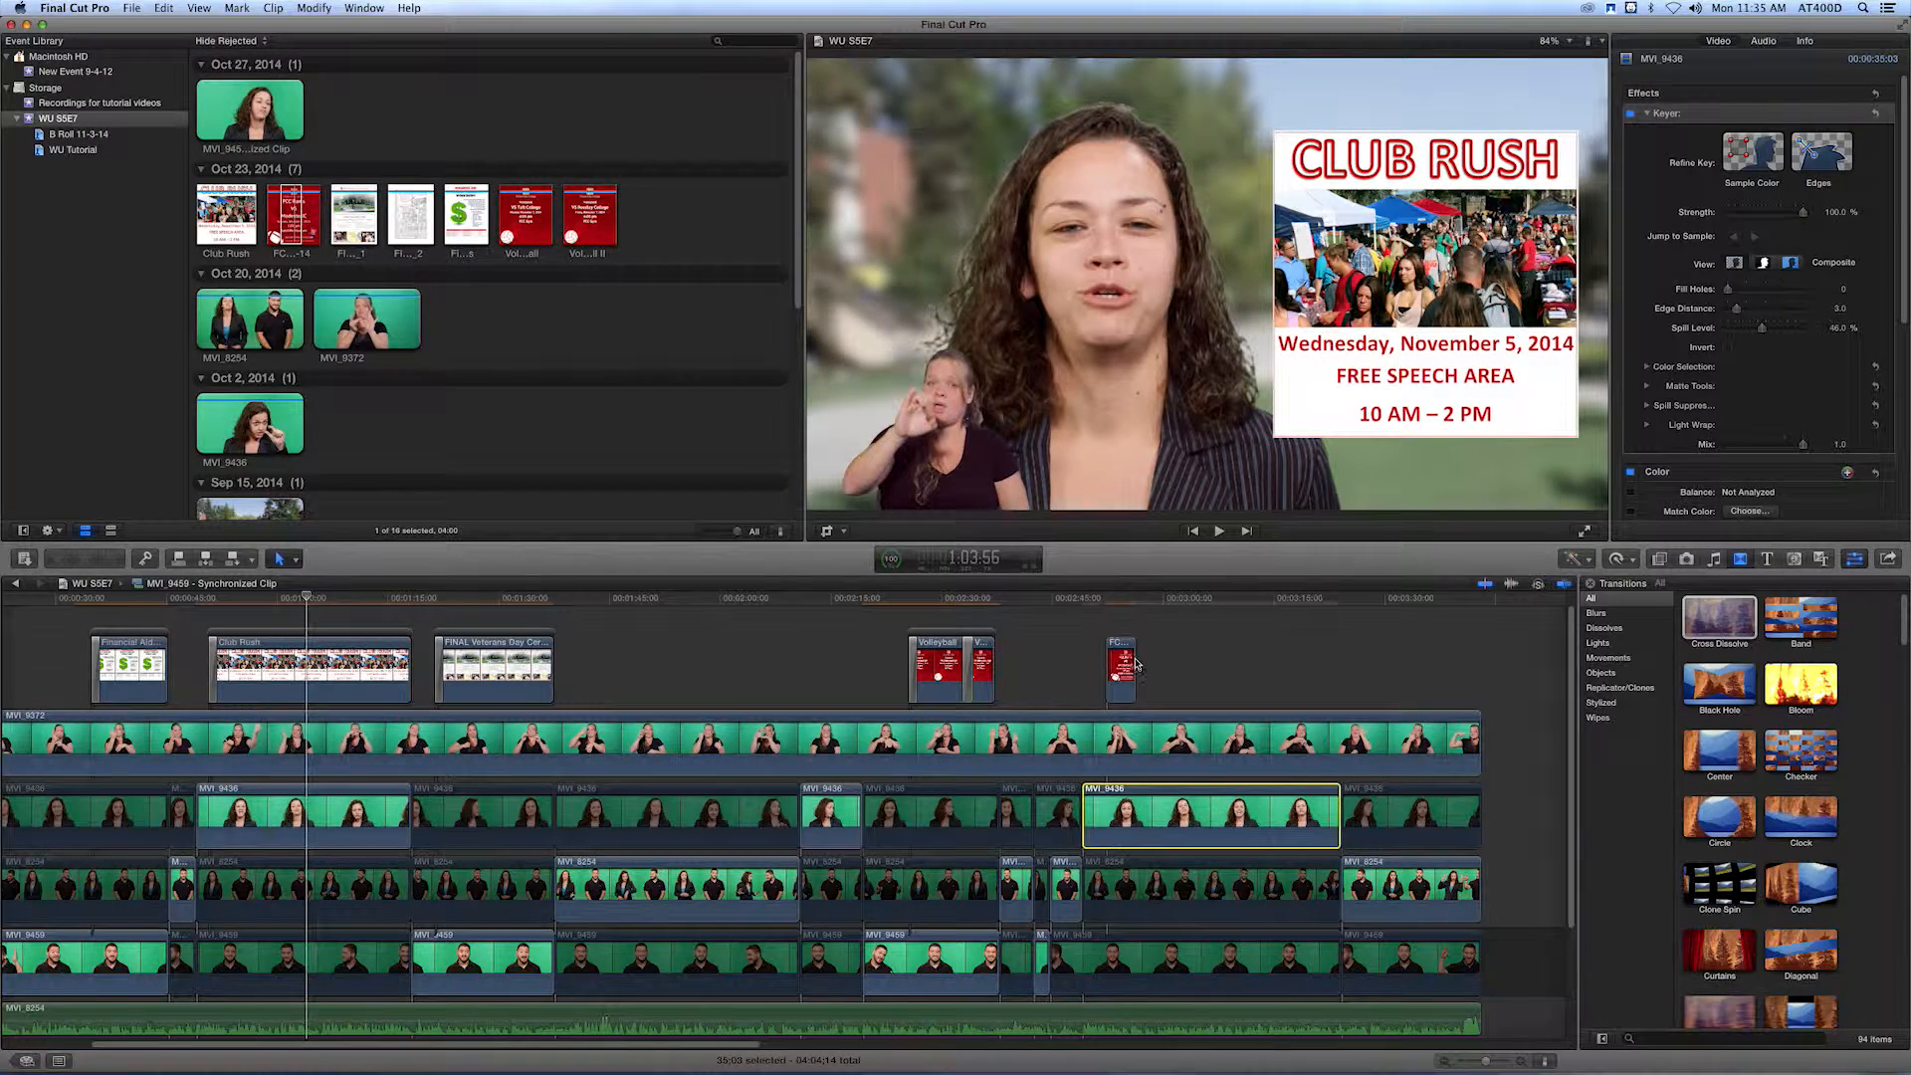
Extend the Modesto JC flyer to the end of the woman presenter's close-up, about 31:48 long.
left_click(1135, 663)
left_click_drag(1135, 664, 1337, 683)
left_click(1186, 664)
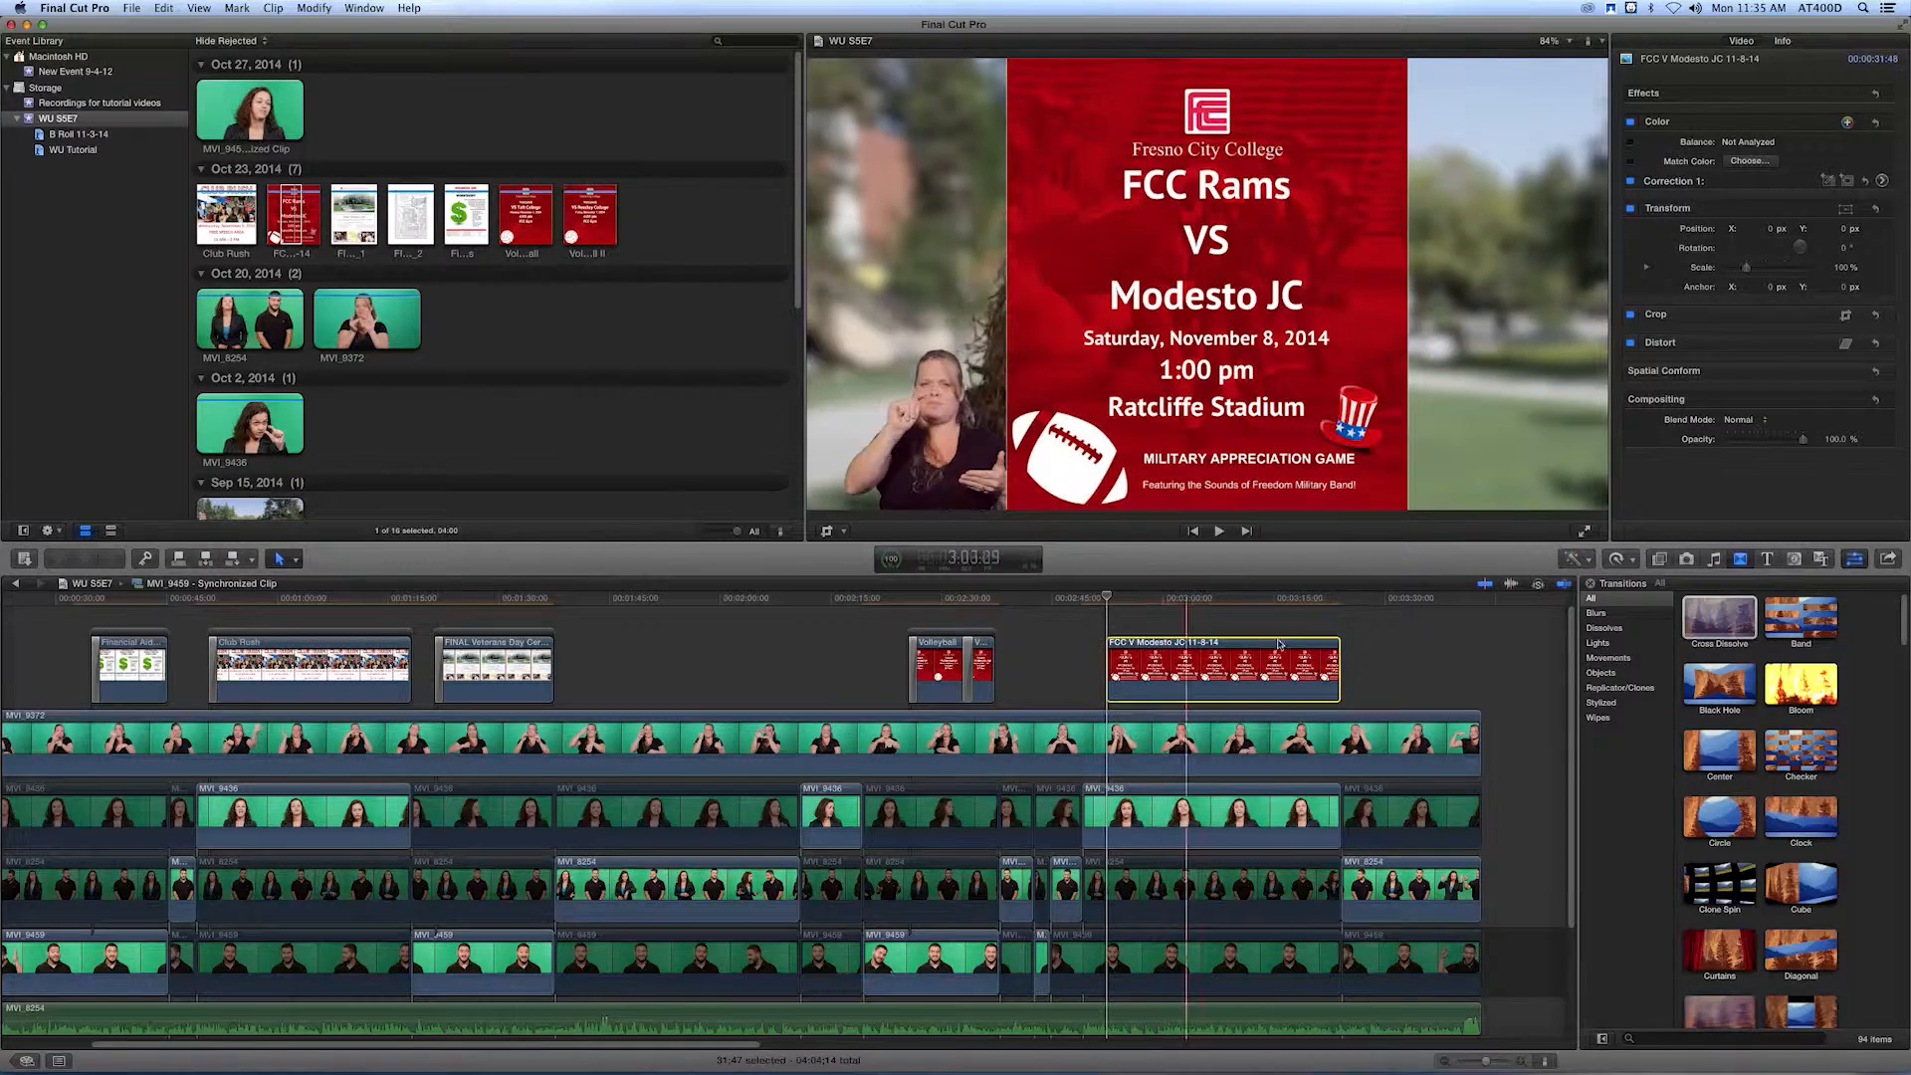
Copy the VS Taft College flyer and paste only its Transform attributes (Position, Rotation, Scale, Anchor) onto the Modesto JC flyer.
left_click(1749, 284)
left_click(942, 661)
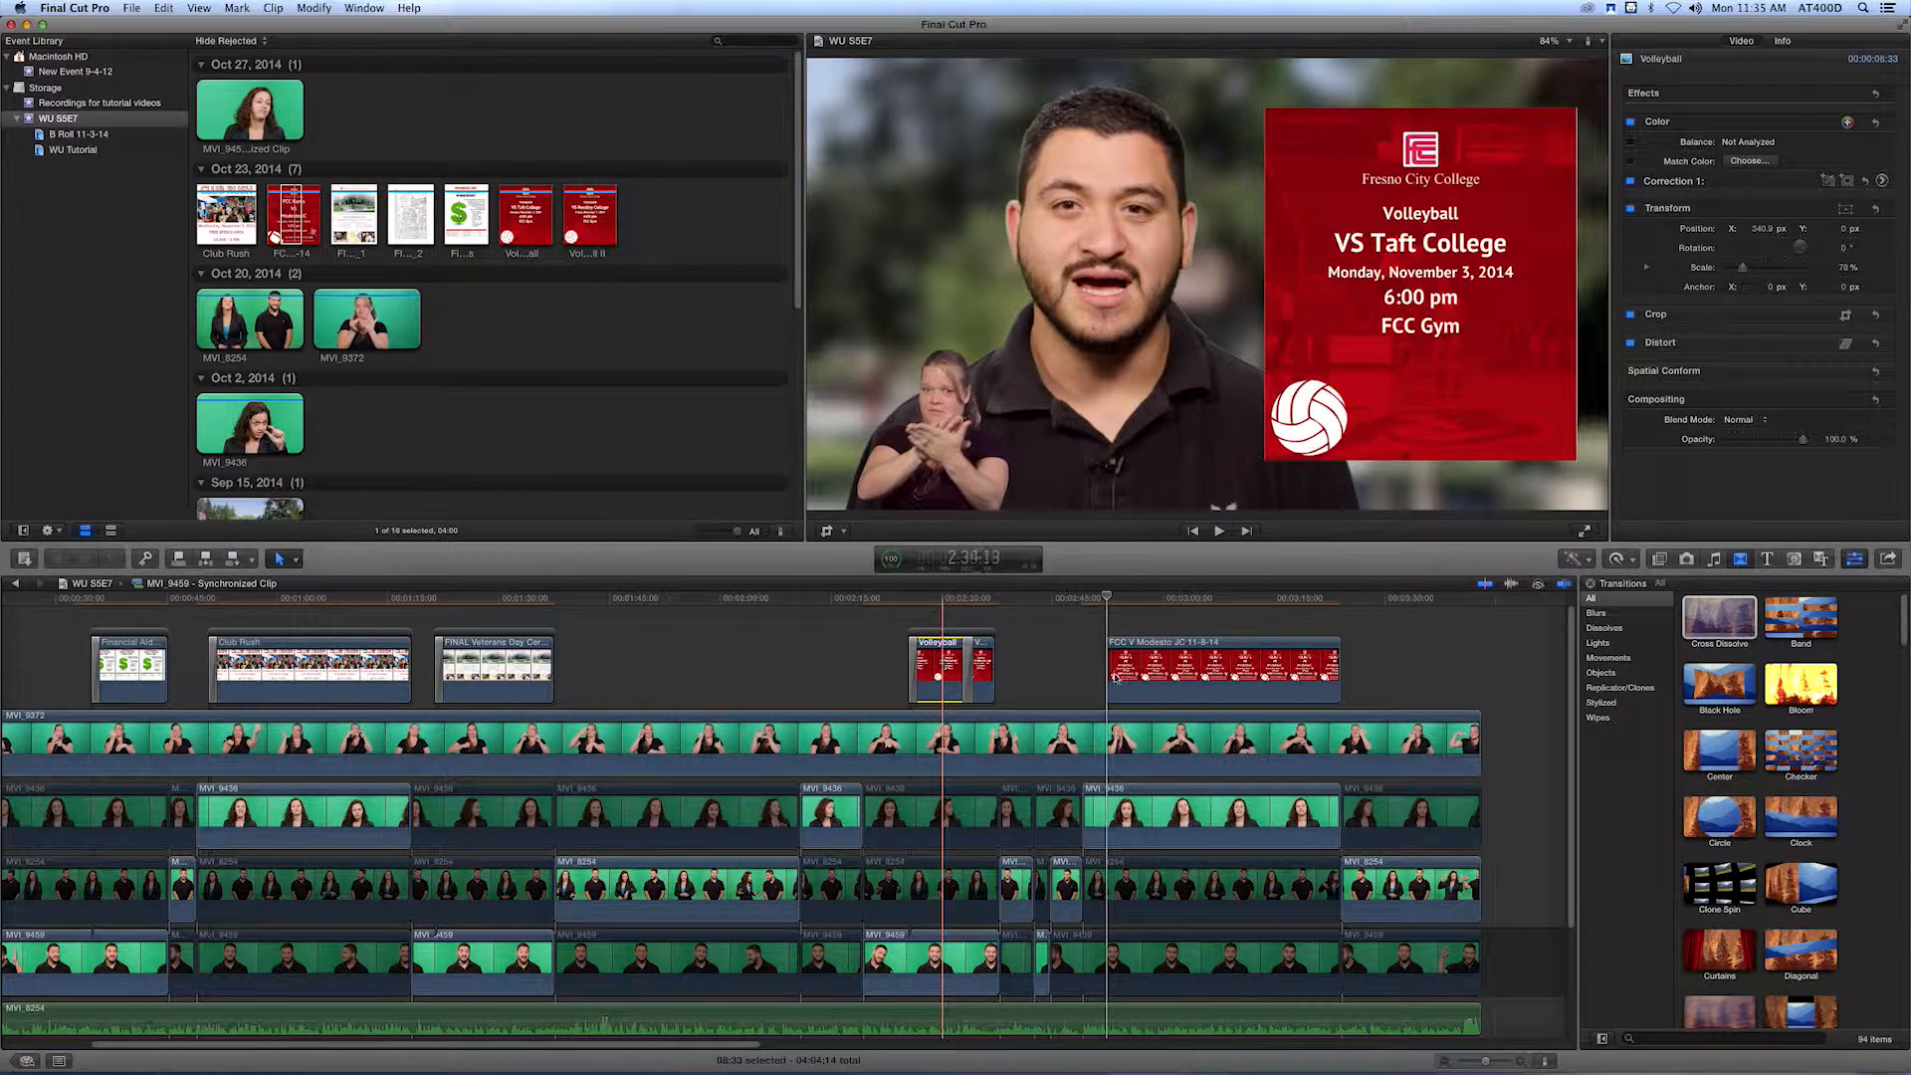
left_click(1114, 676)
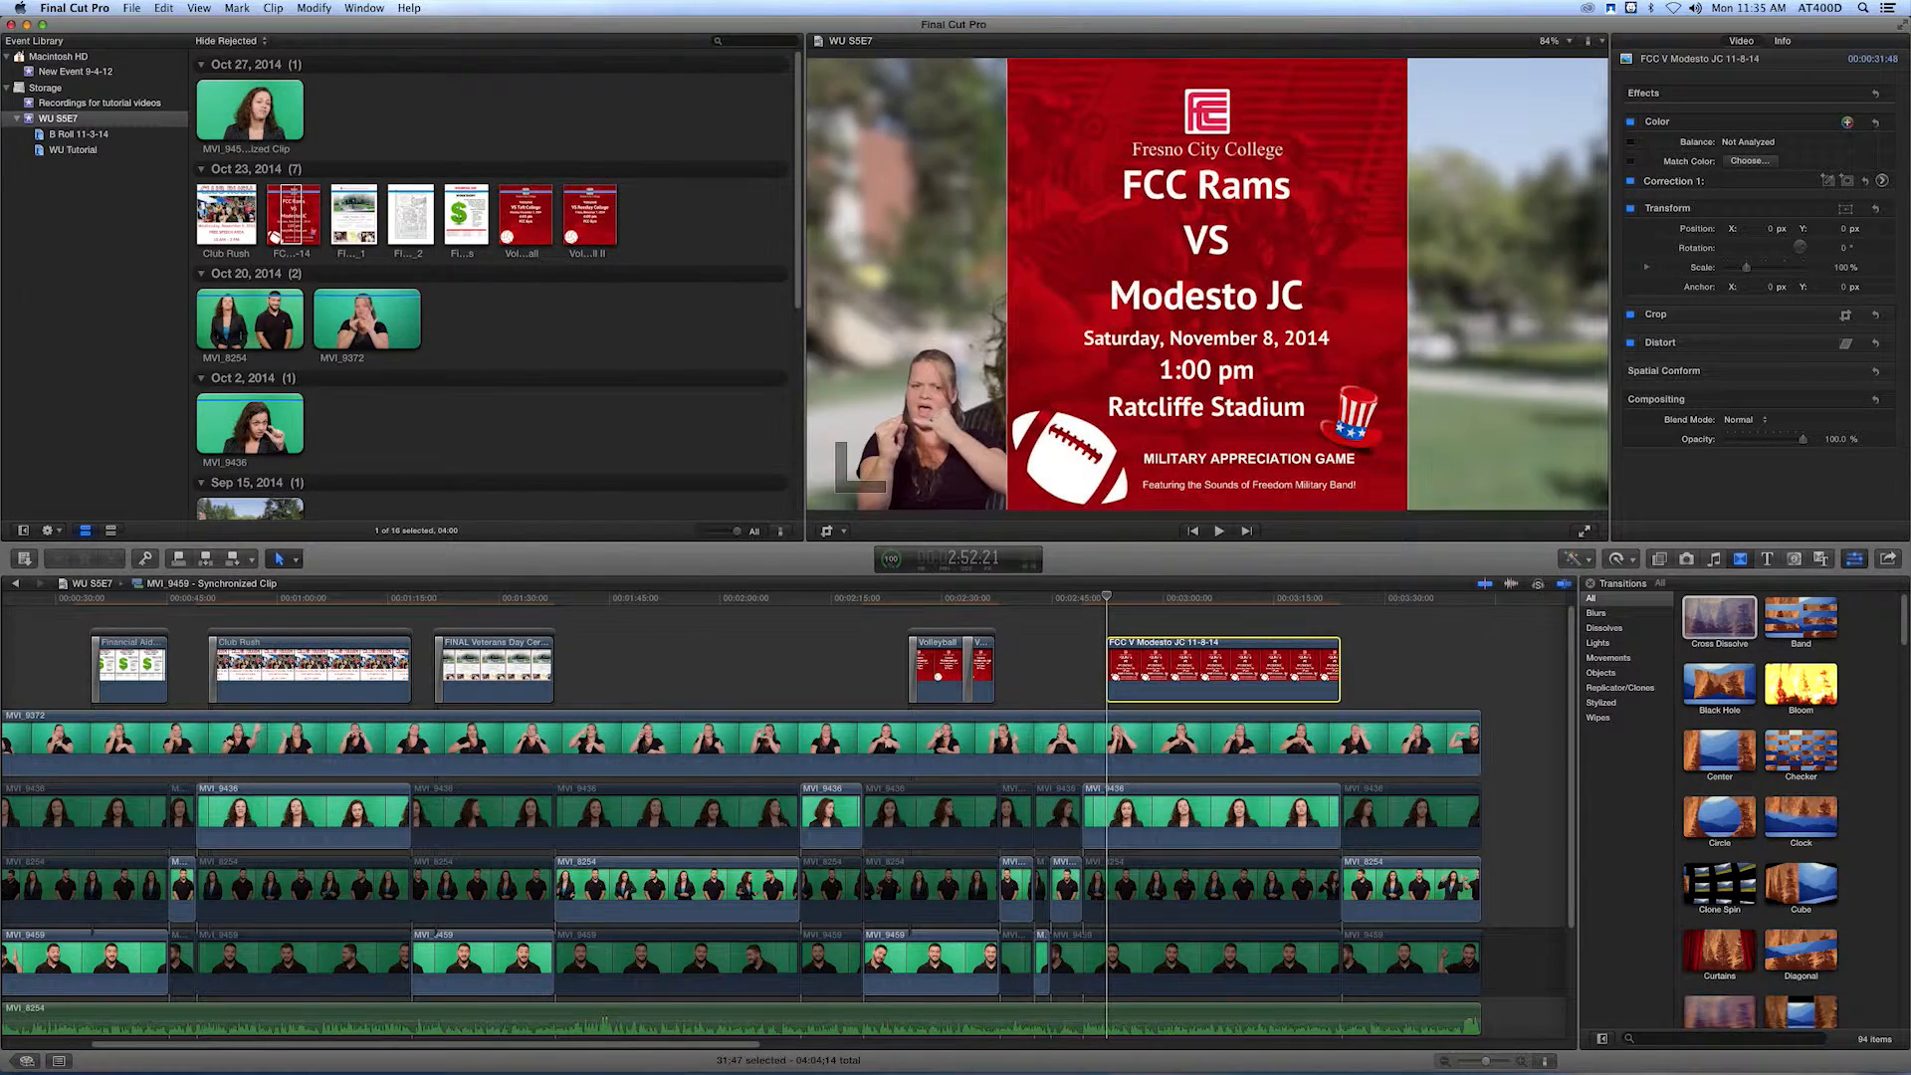
left_click(164, 8)
left_click(199, 103)
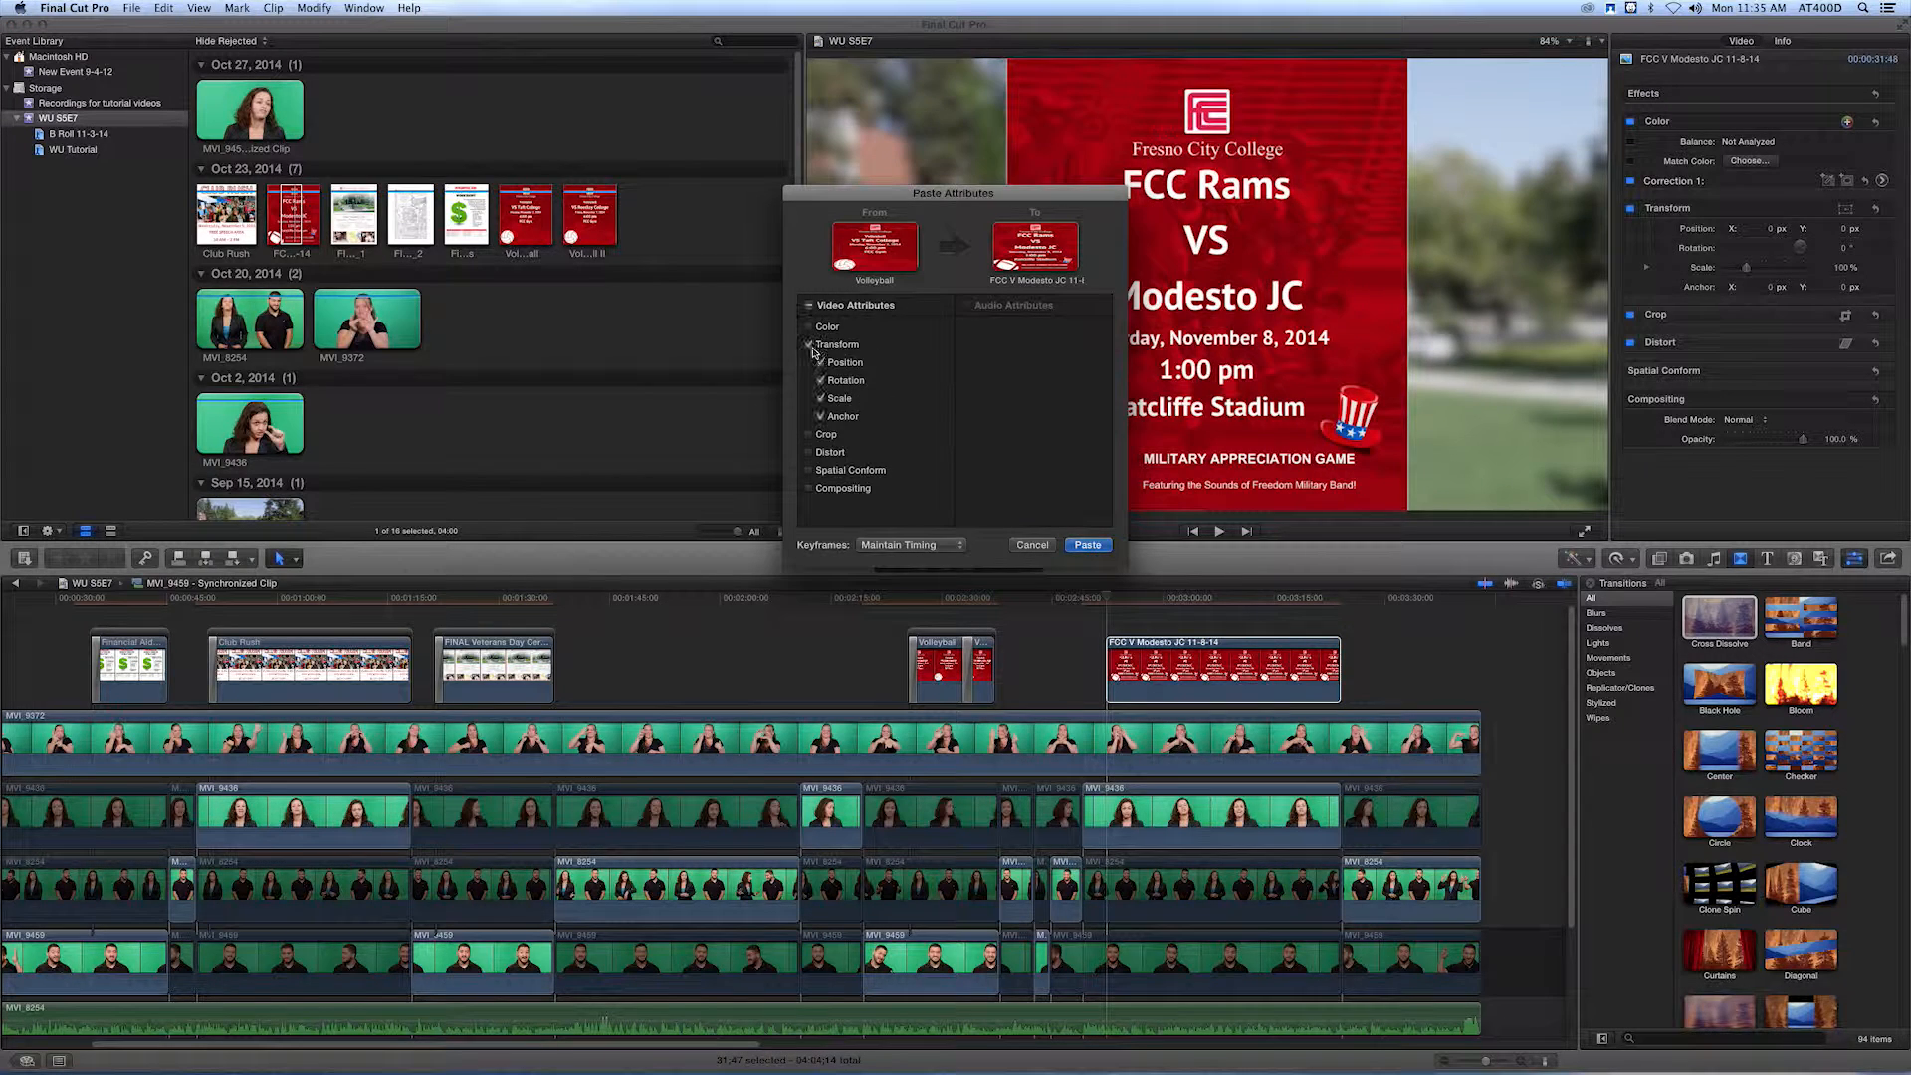
left_click(1084, 545)
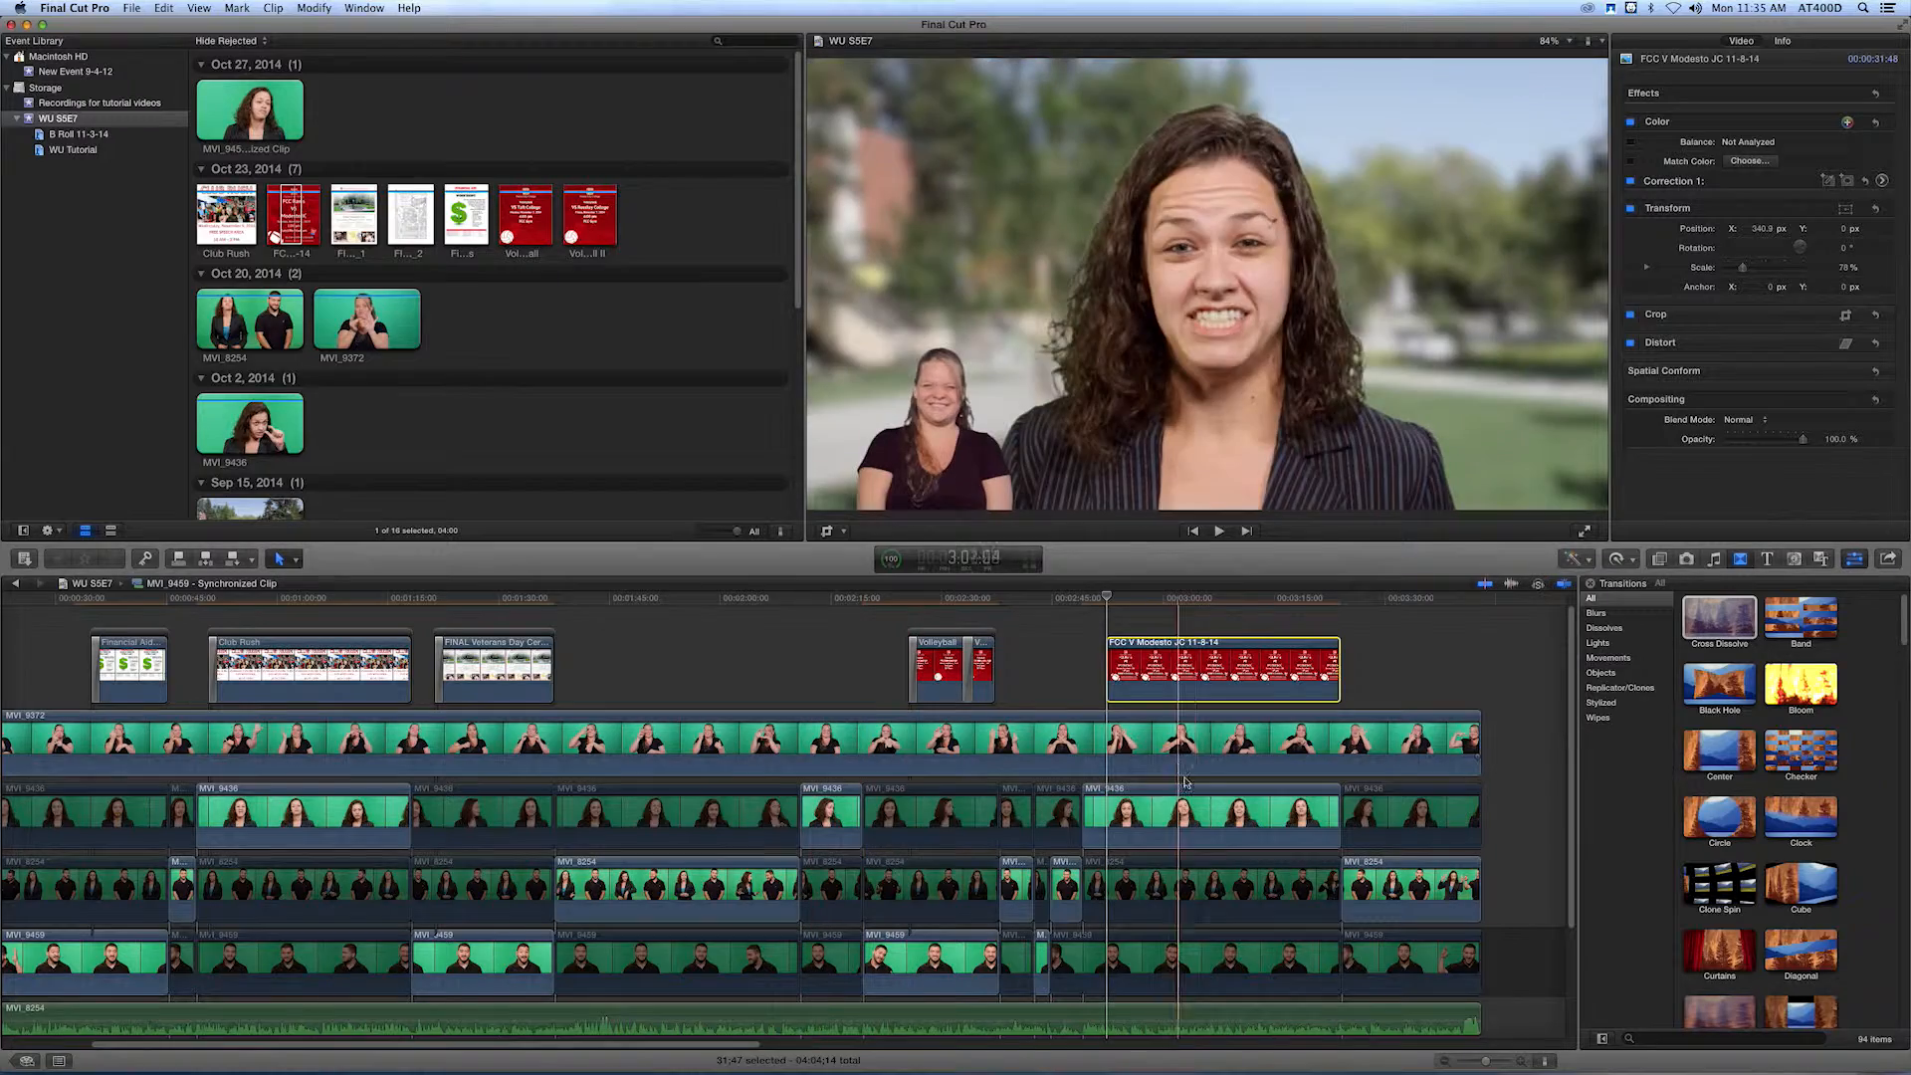
Shift the MVI_9438 presenter clip under the Modesto JC flyer to a Position X of about -307 px.
left_click(1152, 811)
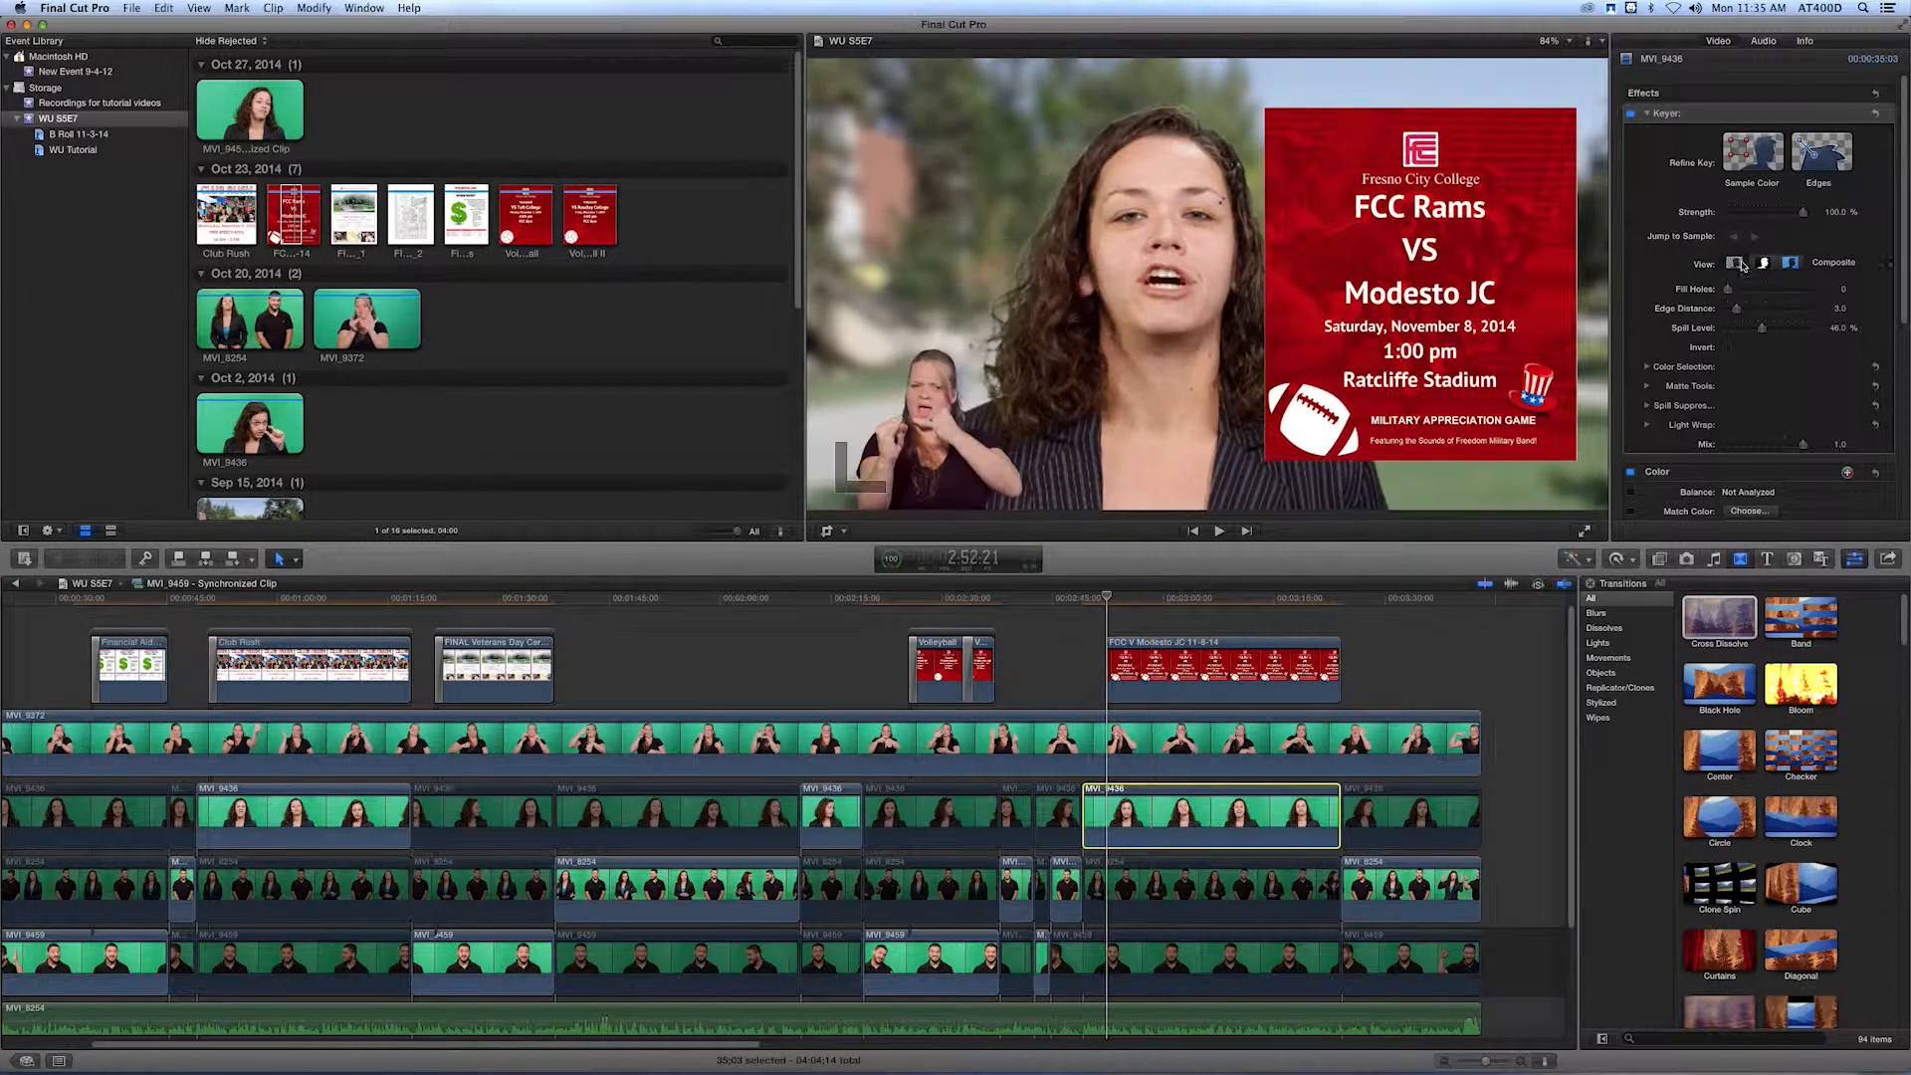
scroll(1741, 358, "down", 5)
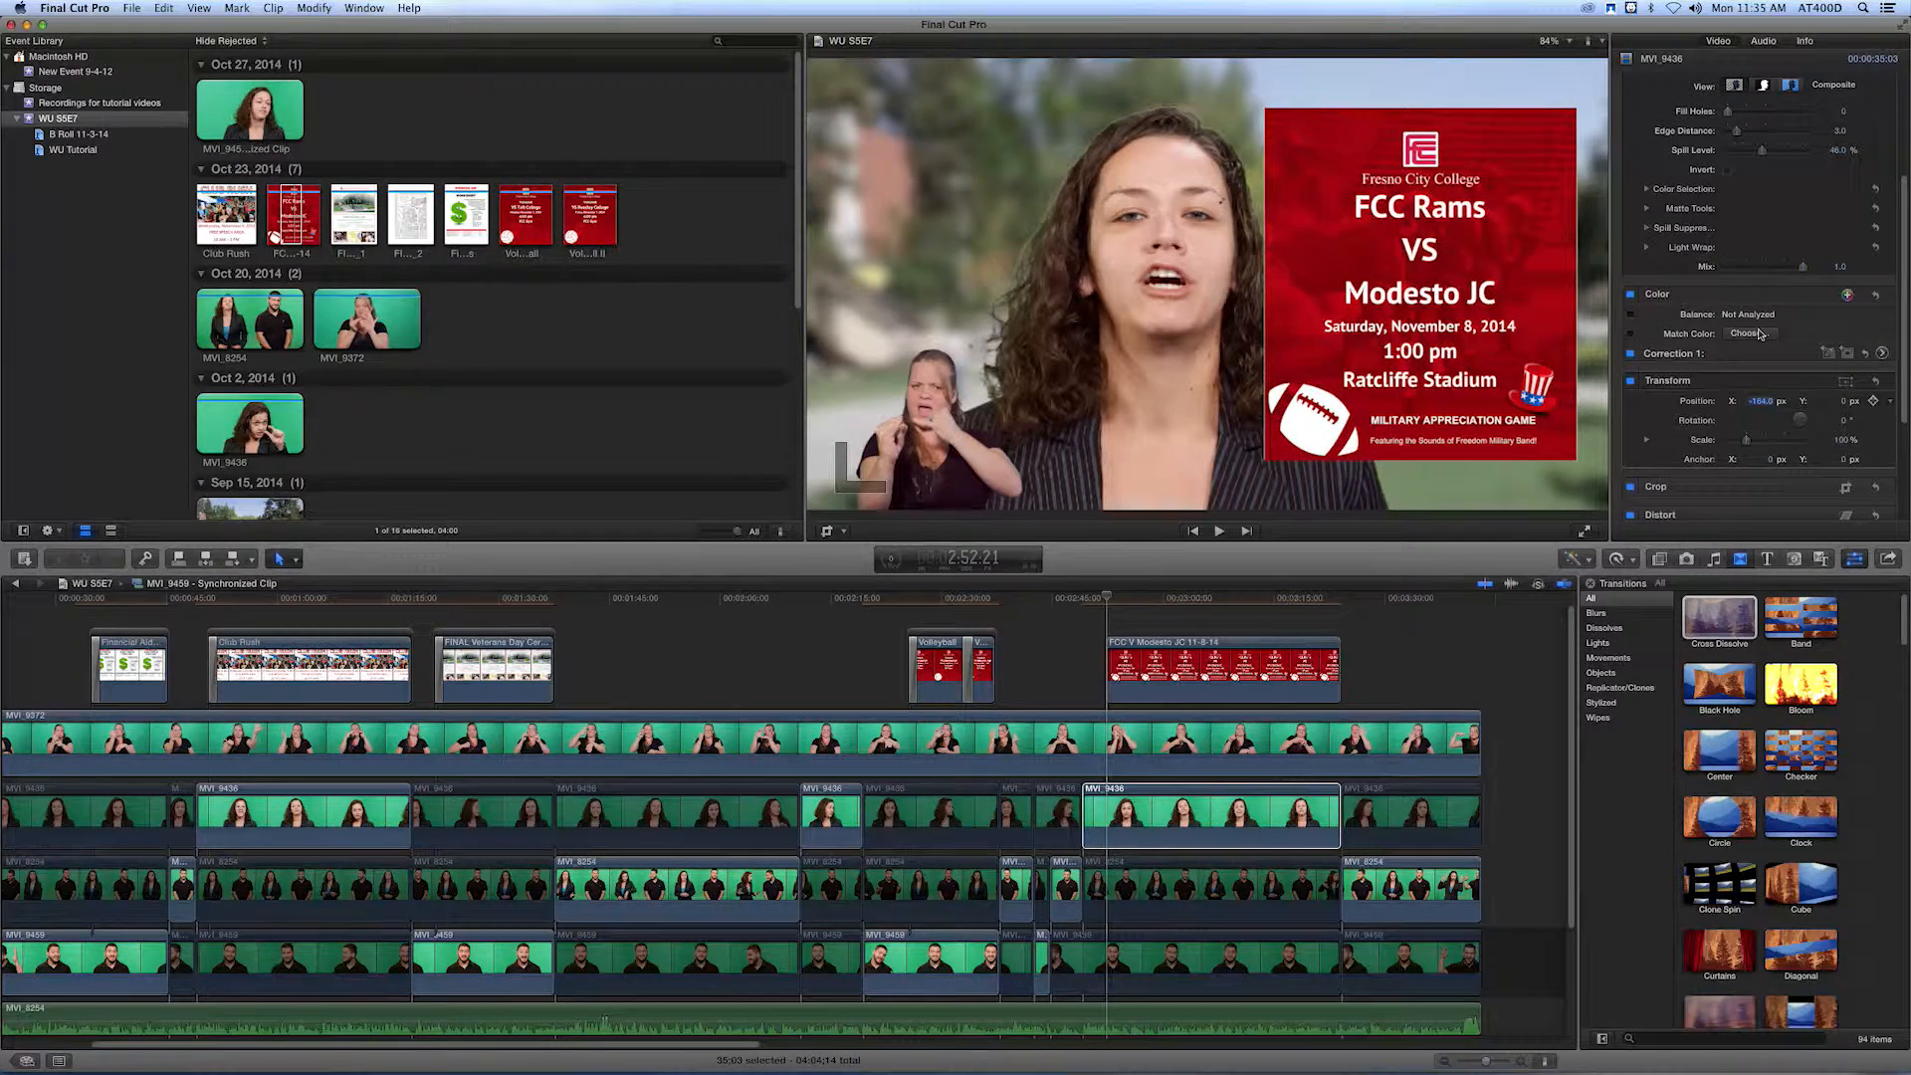
left_click_drag(1760, 402, 1774, 485)
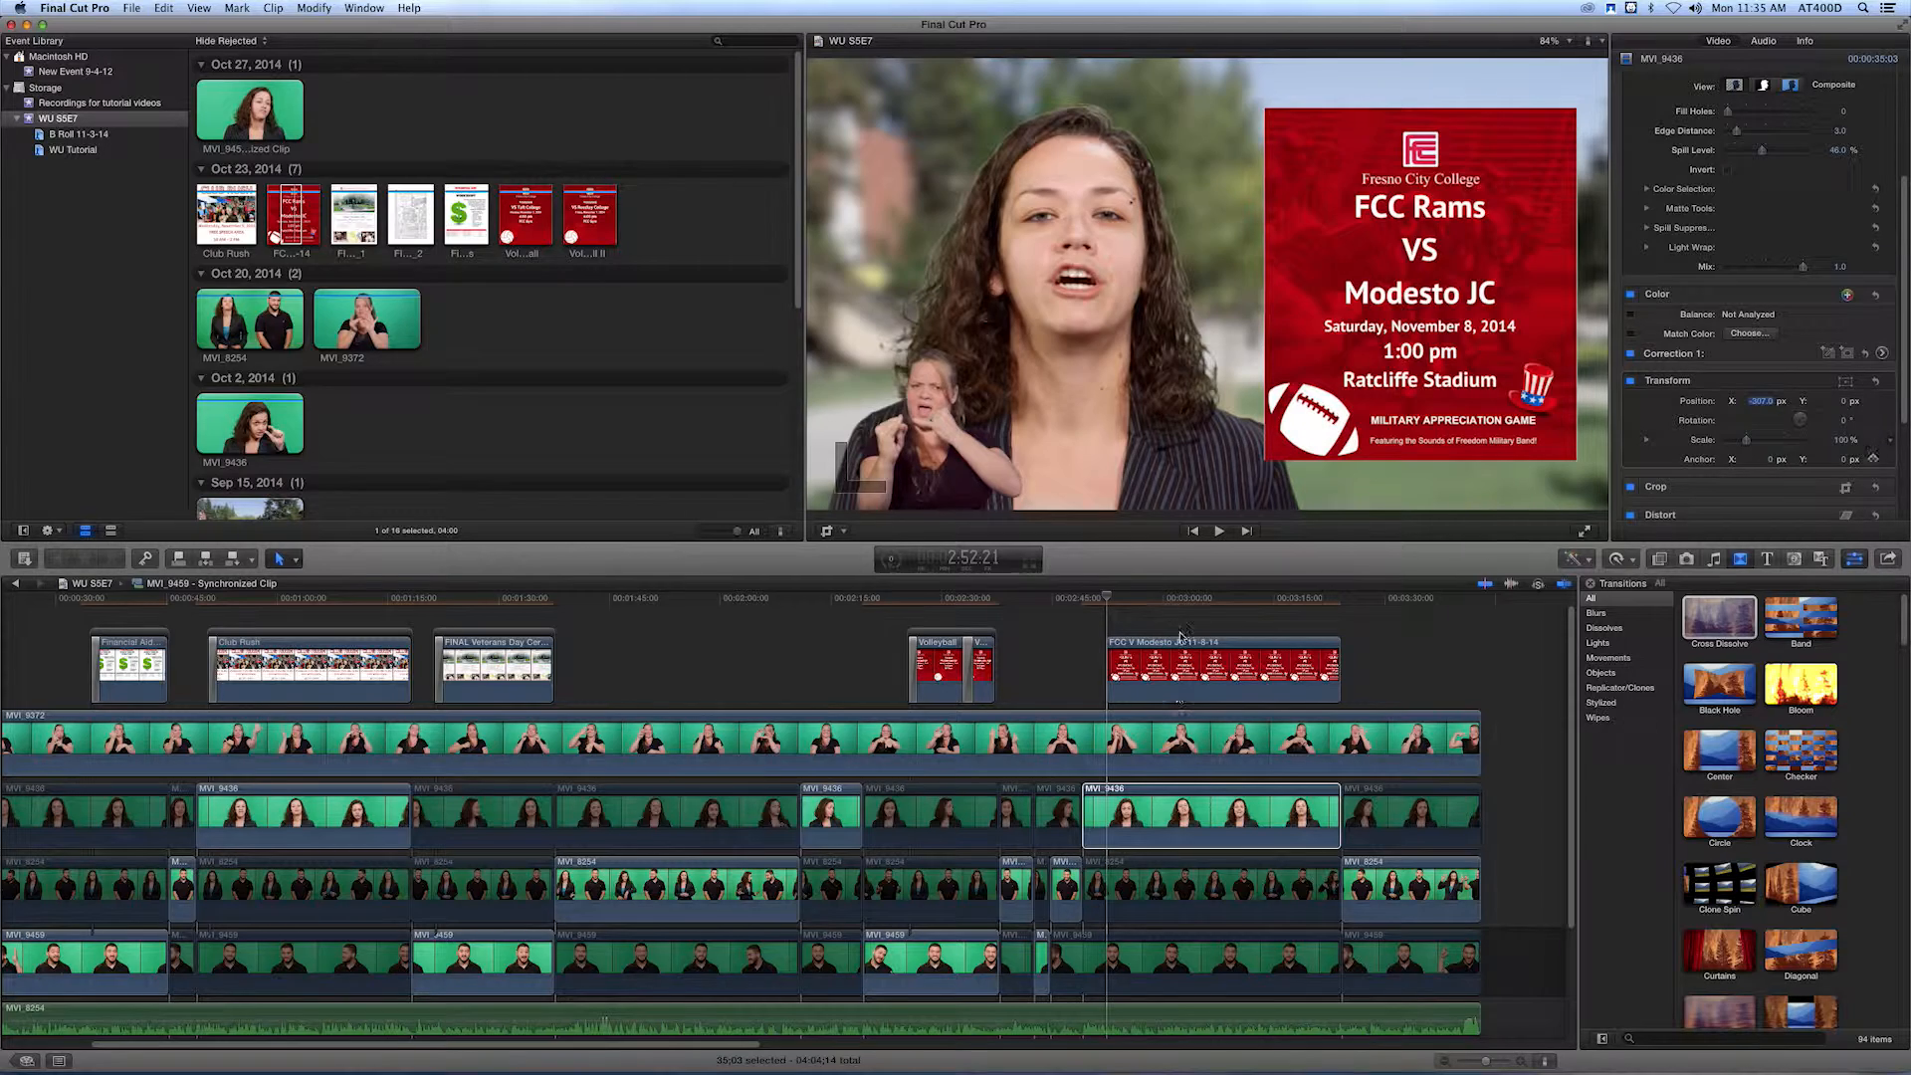
Add a Cross Dissolve to only the start of the Modesto JC flyer and play the section from just before it.
left_click_drag(1704, 629, 1152, 678)
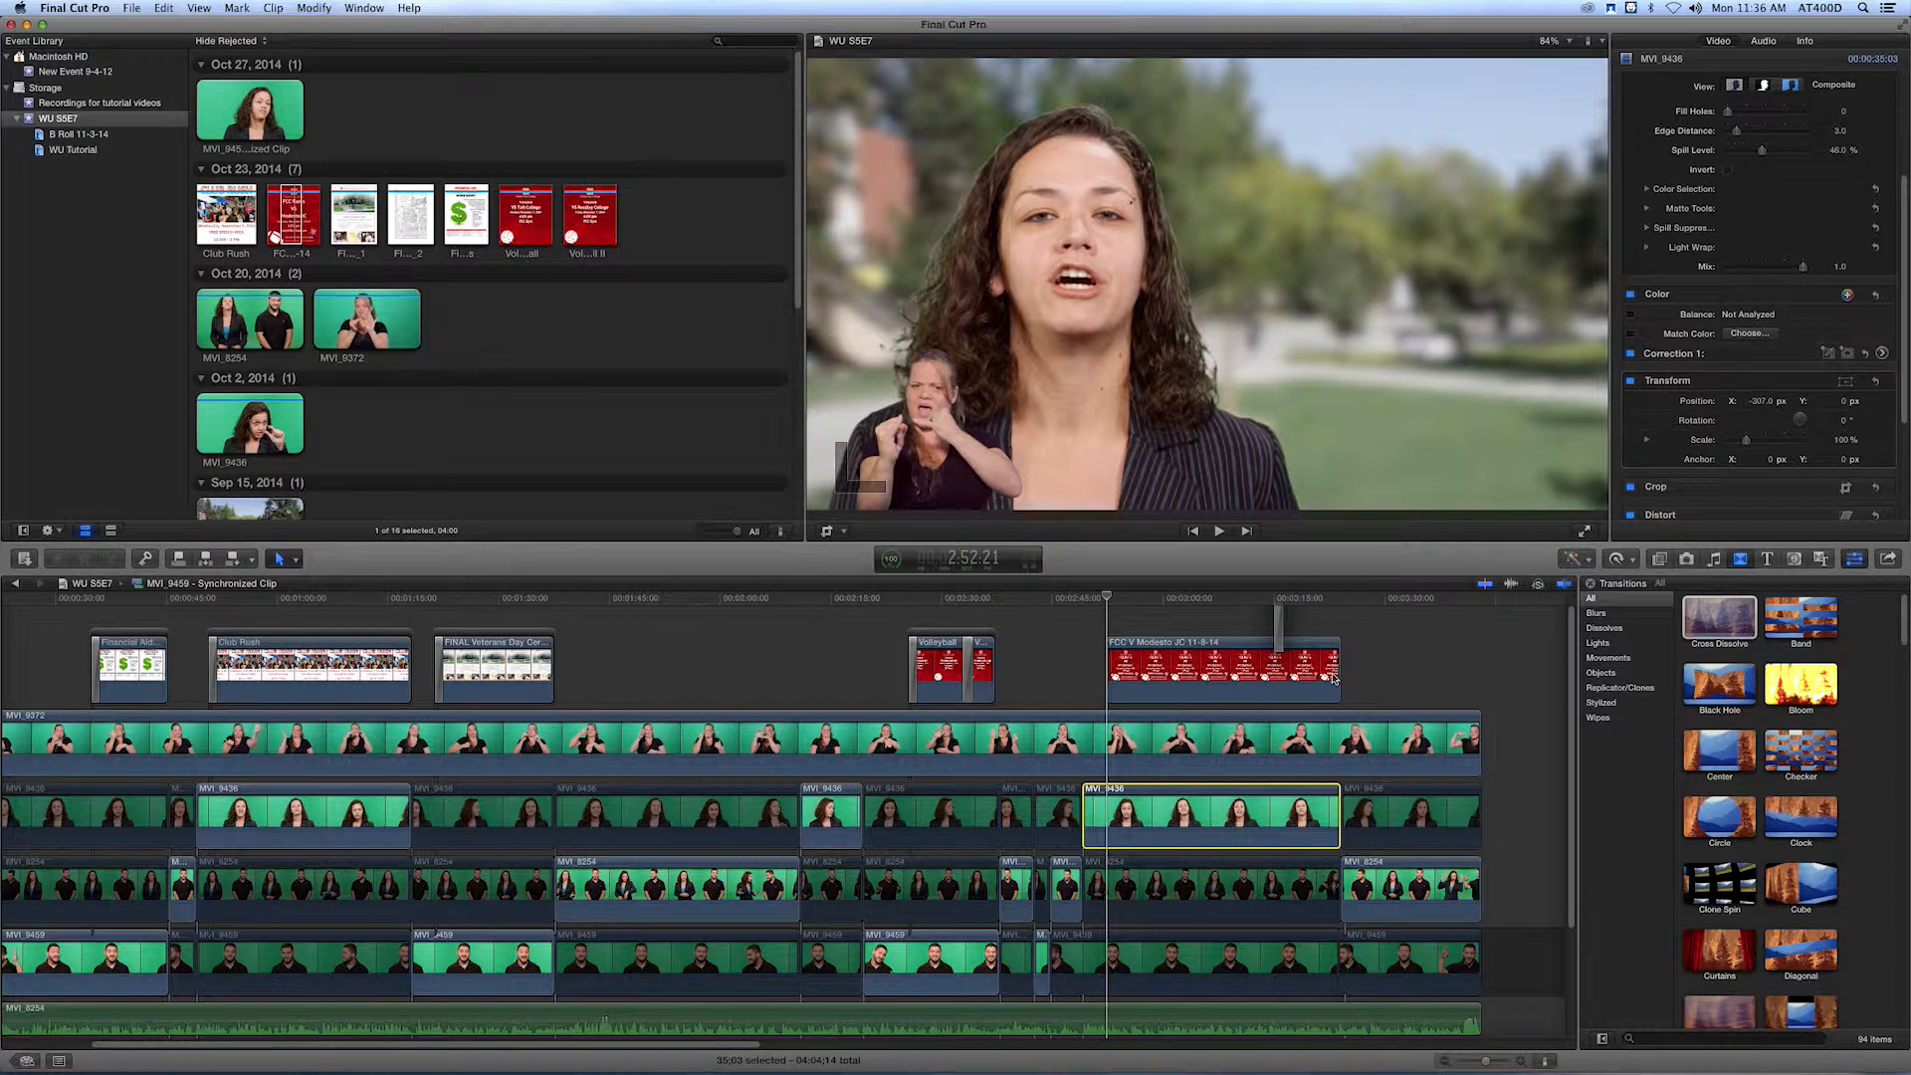
left_click(1336, 664)
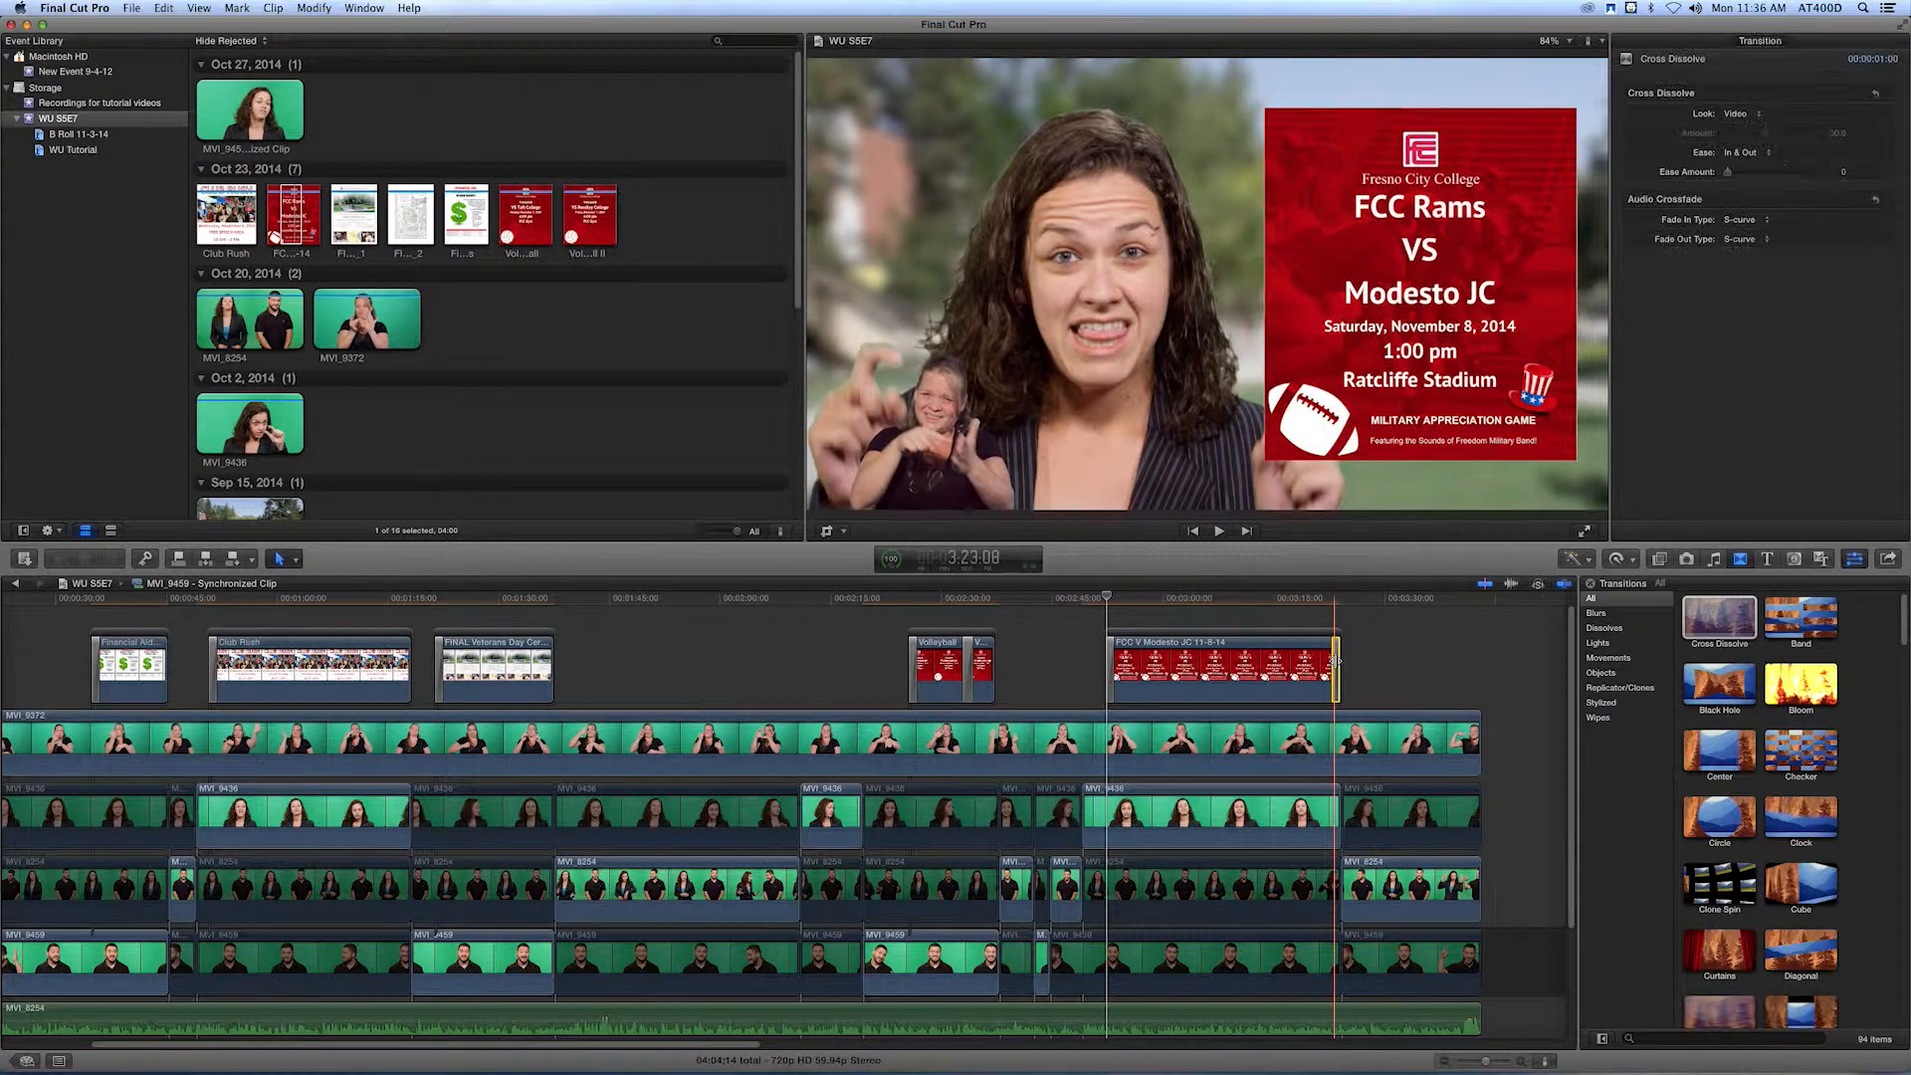
left_click(1096, 601)
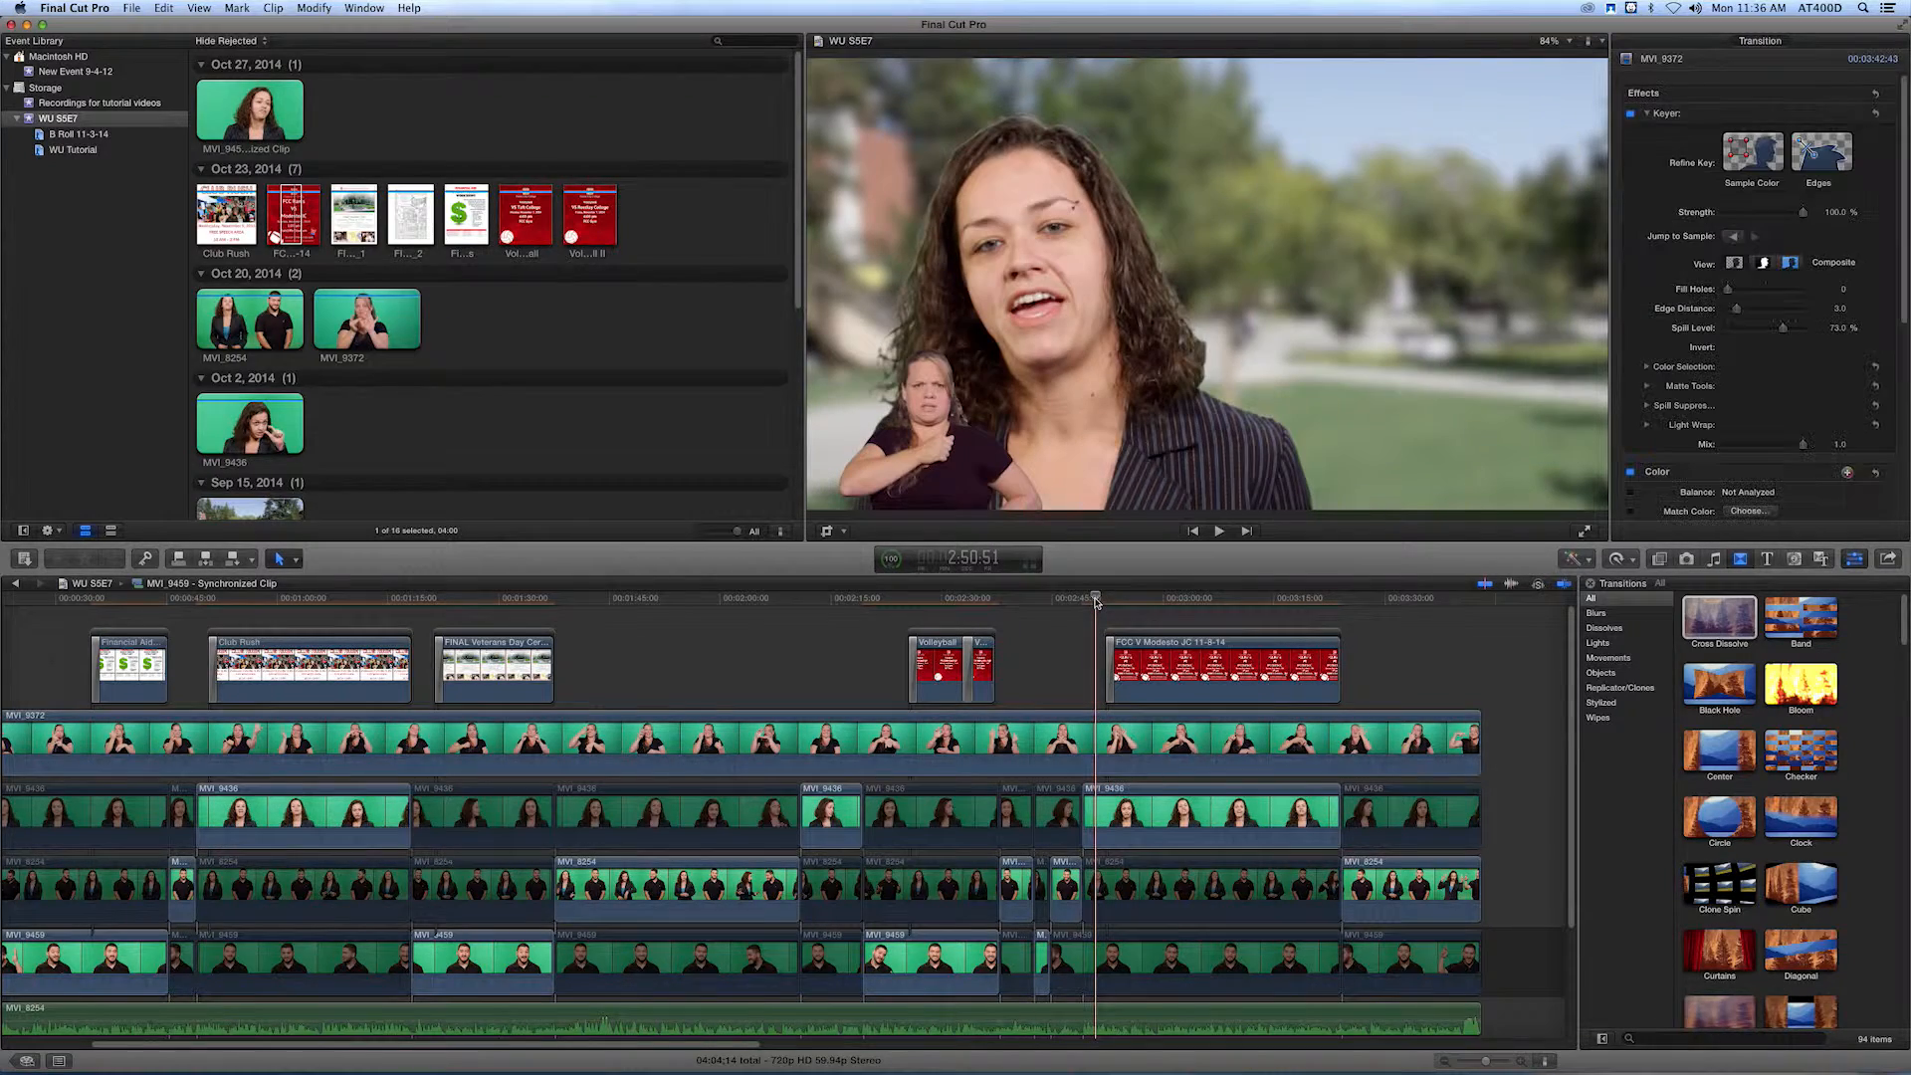
key("space")
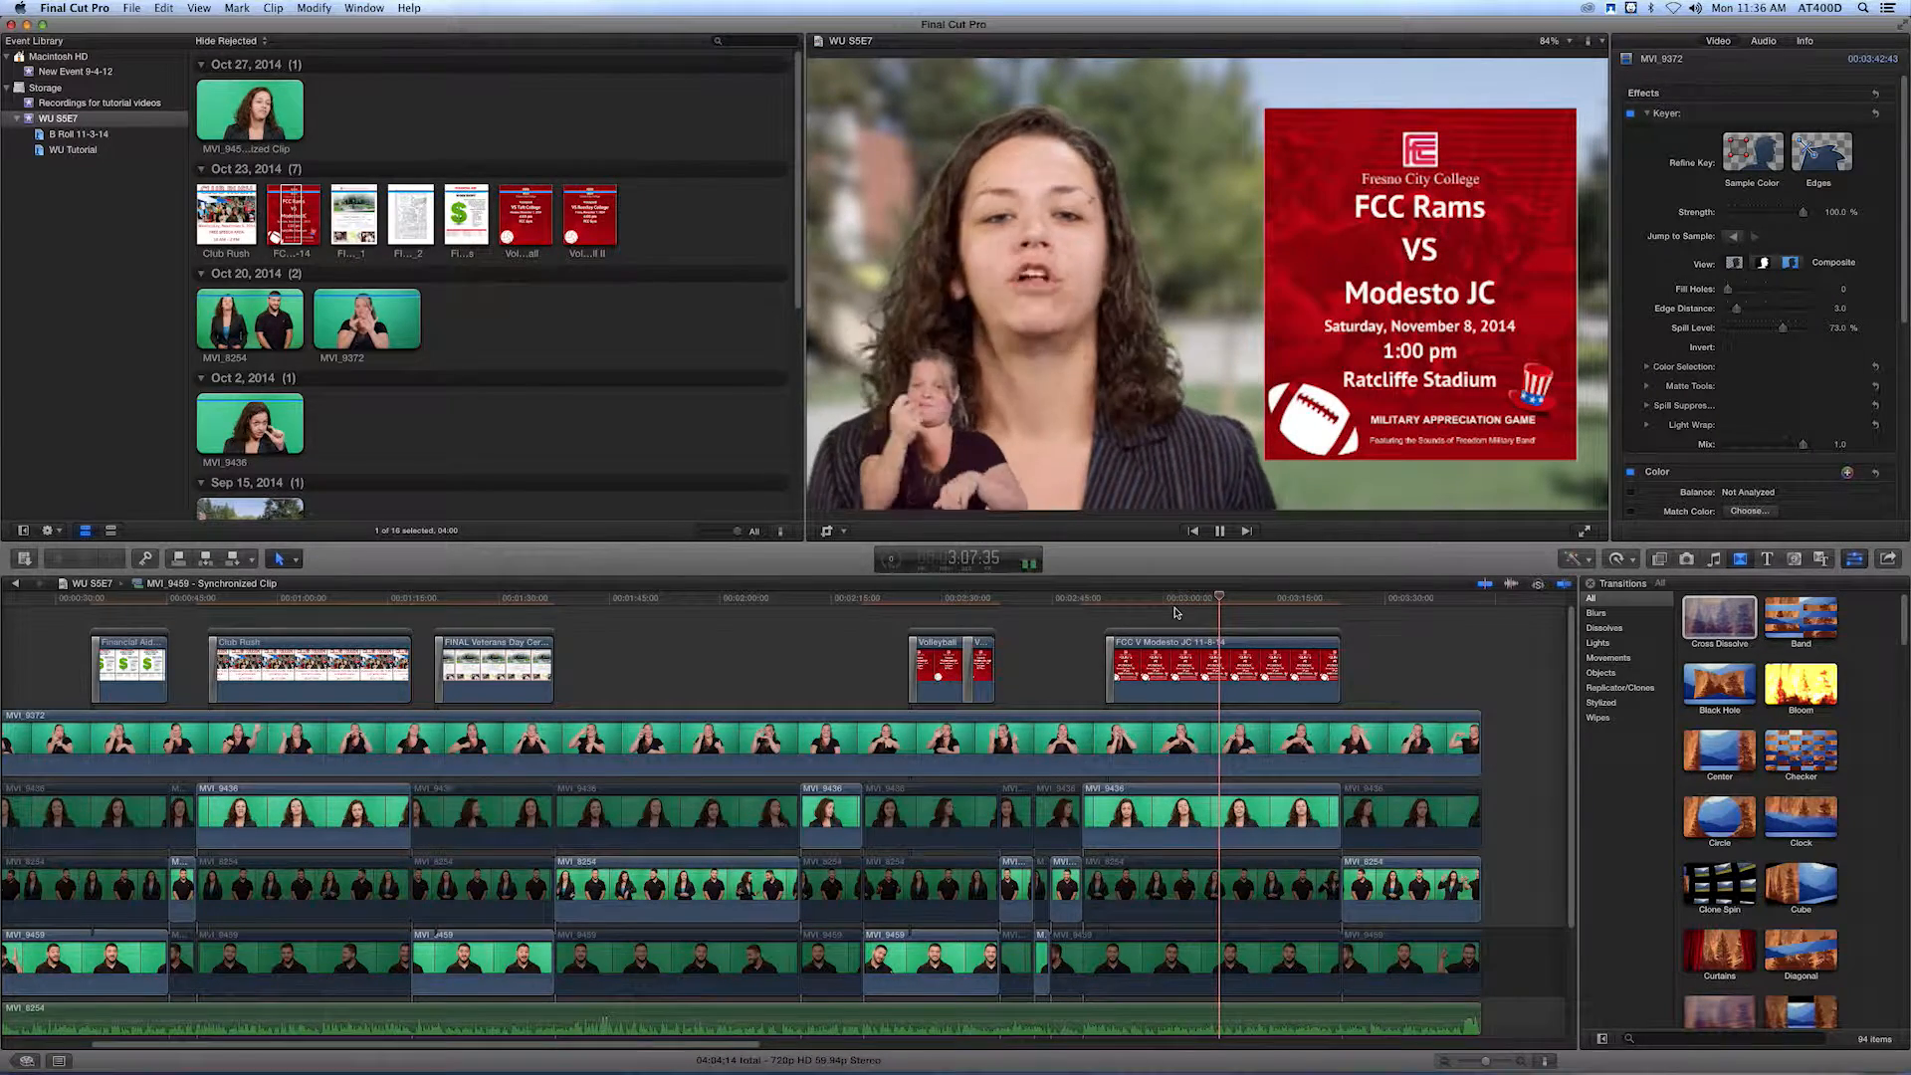
Play the rest of the Modesto JC section and the closing shot, and check both Veterans Day Ceremony flyer pages in the browser.
left_click(1260, 602)
left_click_drag(1259, 602, 1286, 605)
key("space")
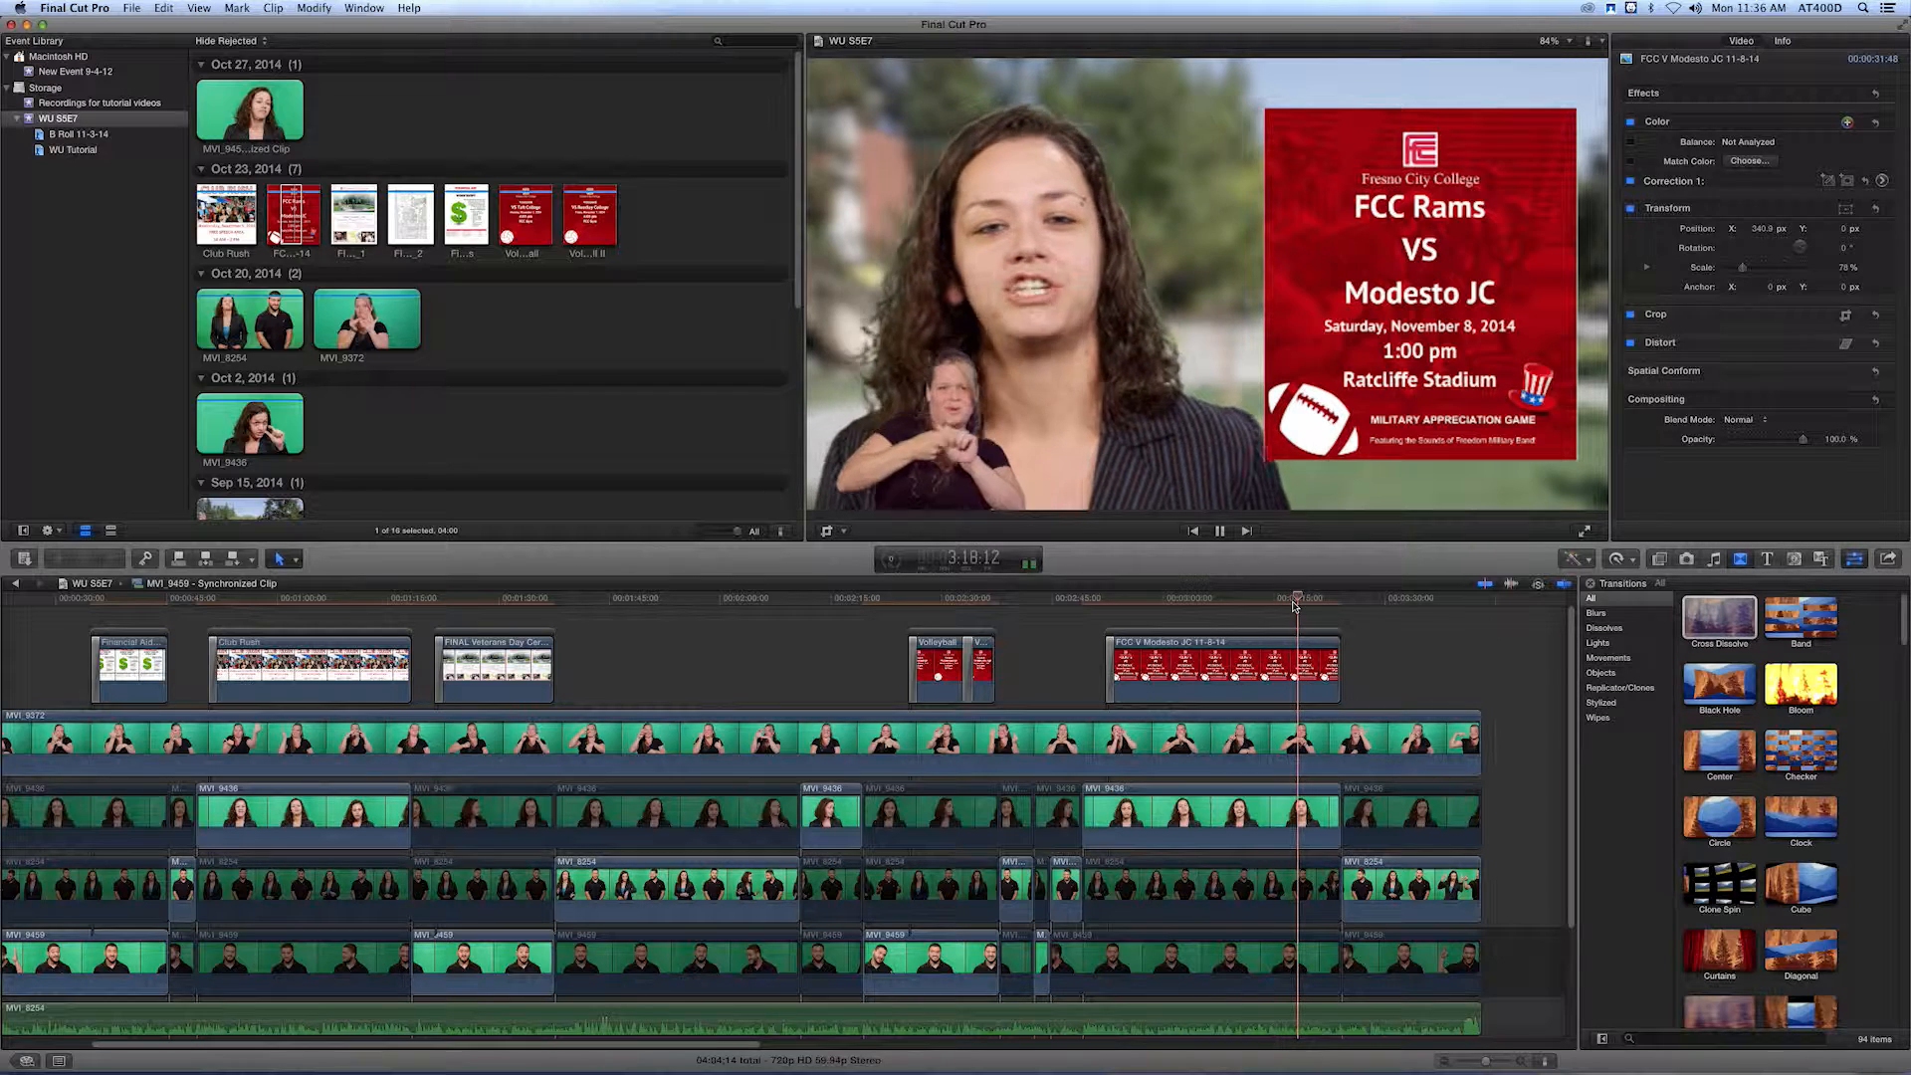
left_click(422, 214)
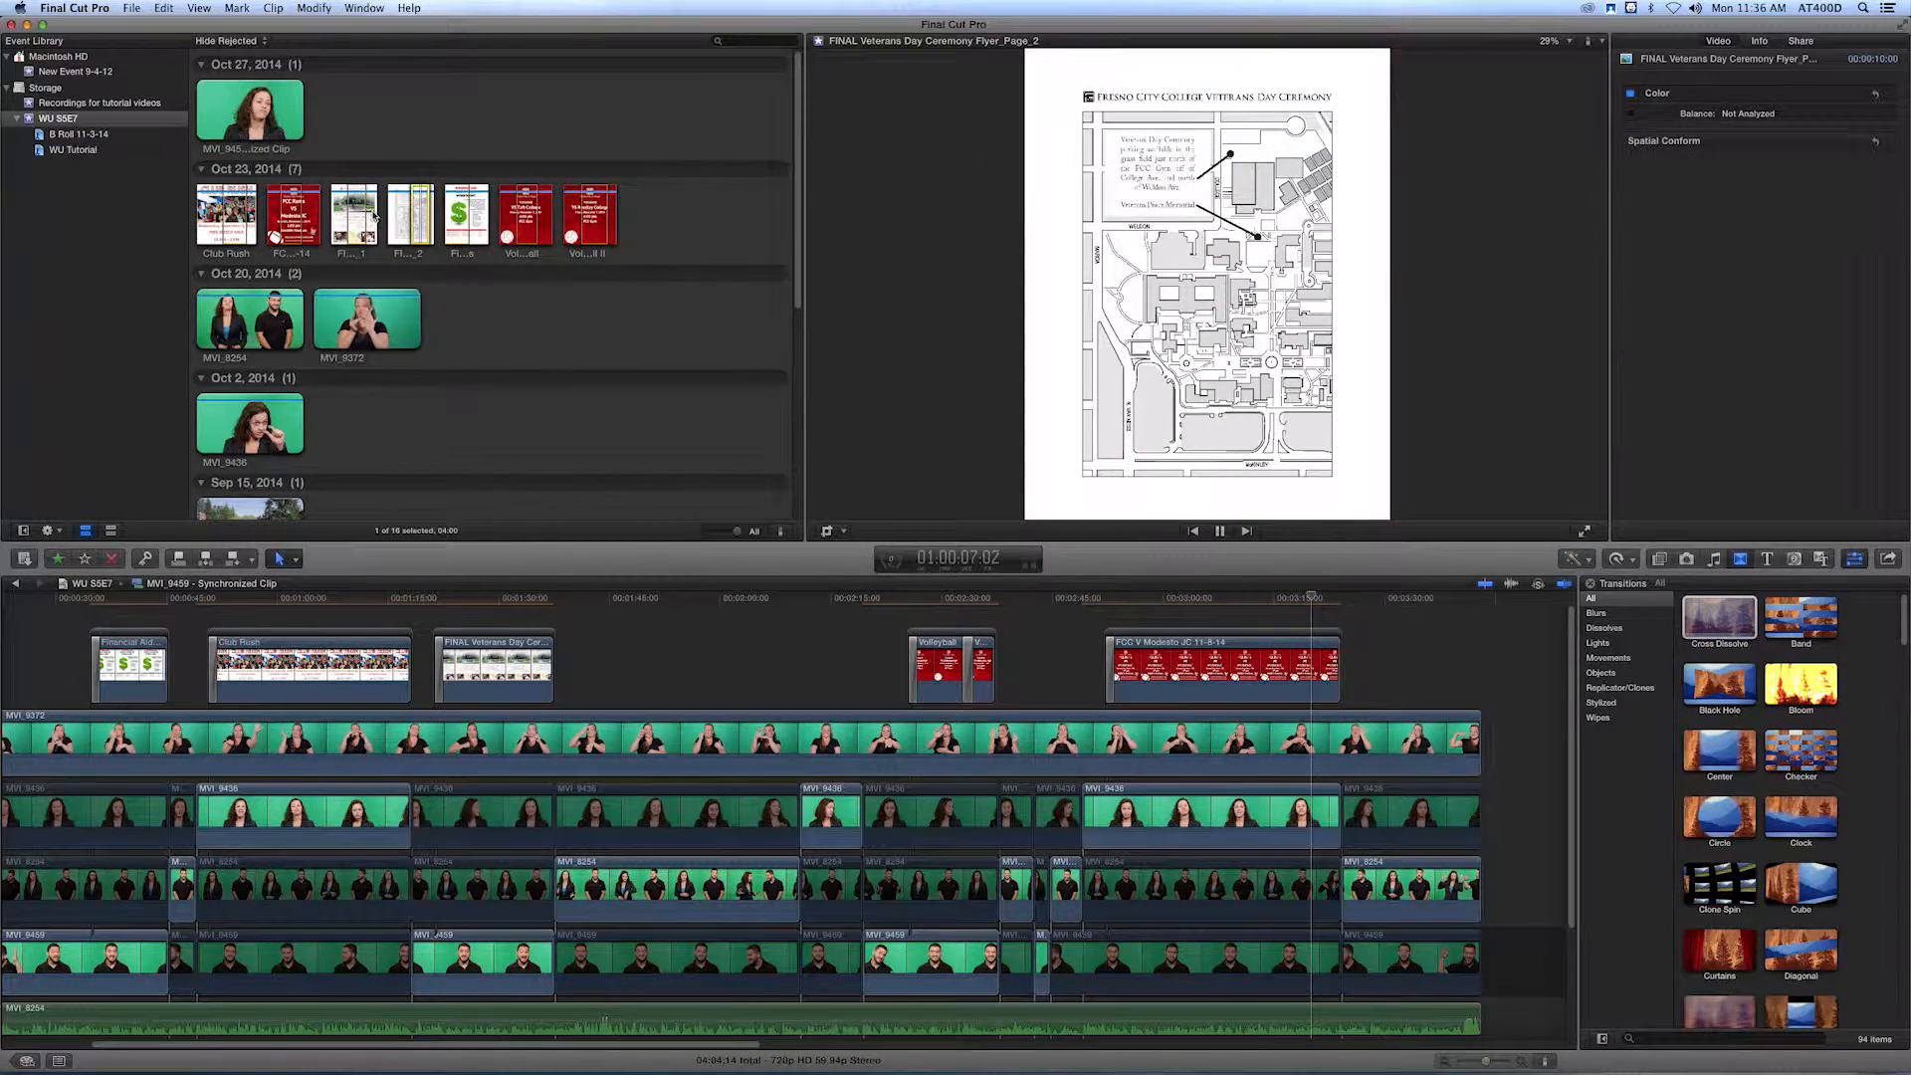
left_click(355, 213)
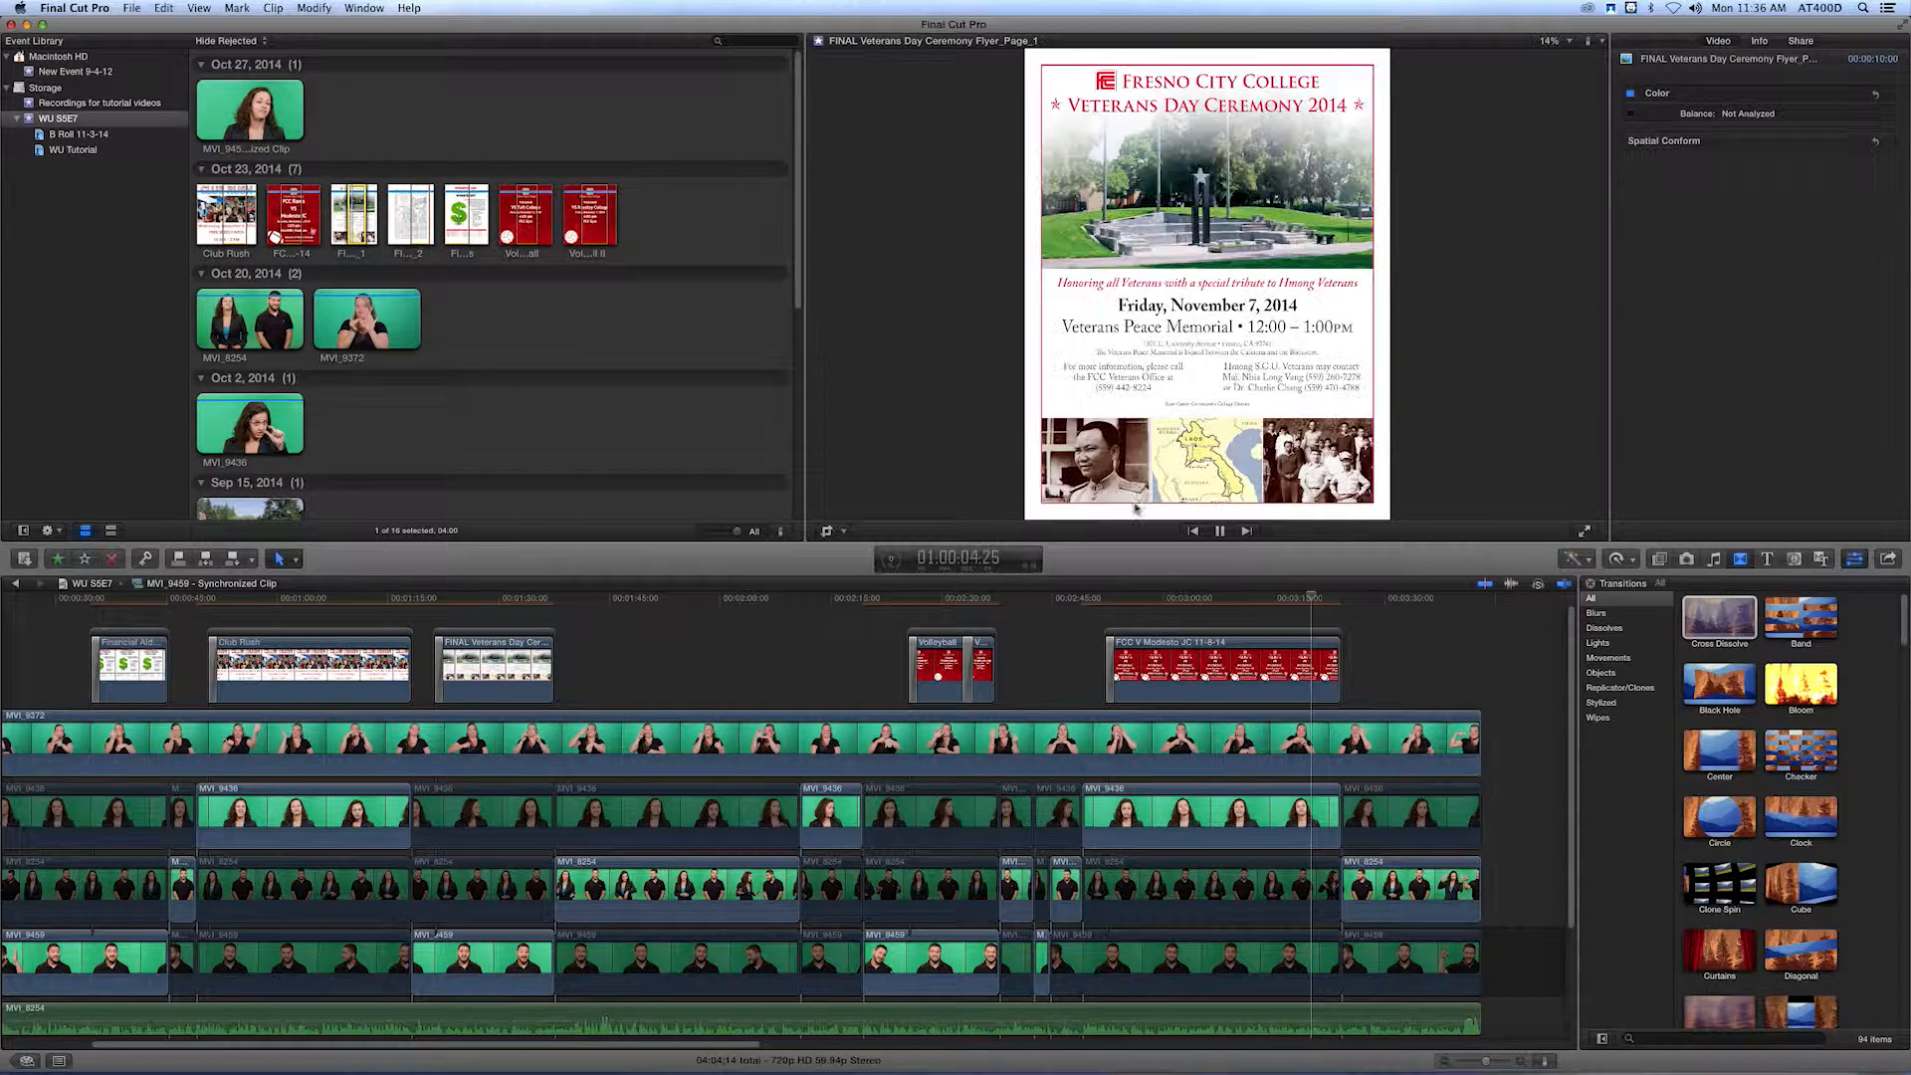
left_click(1366, 598)
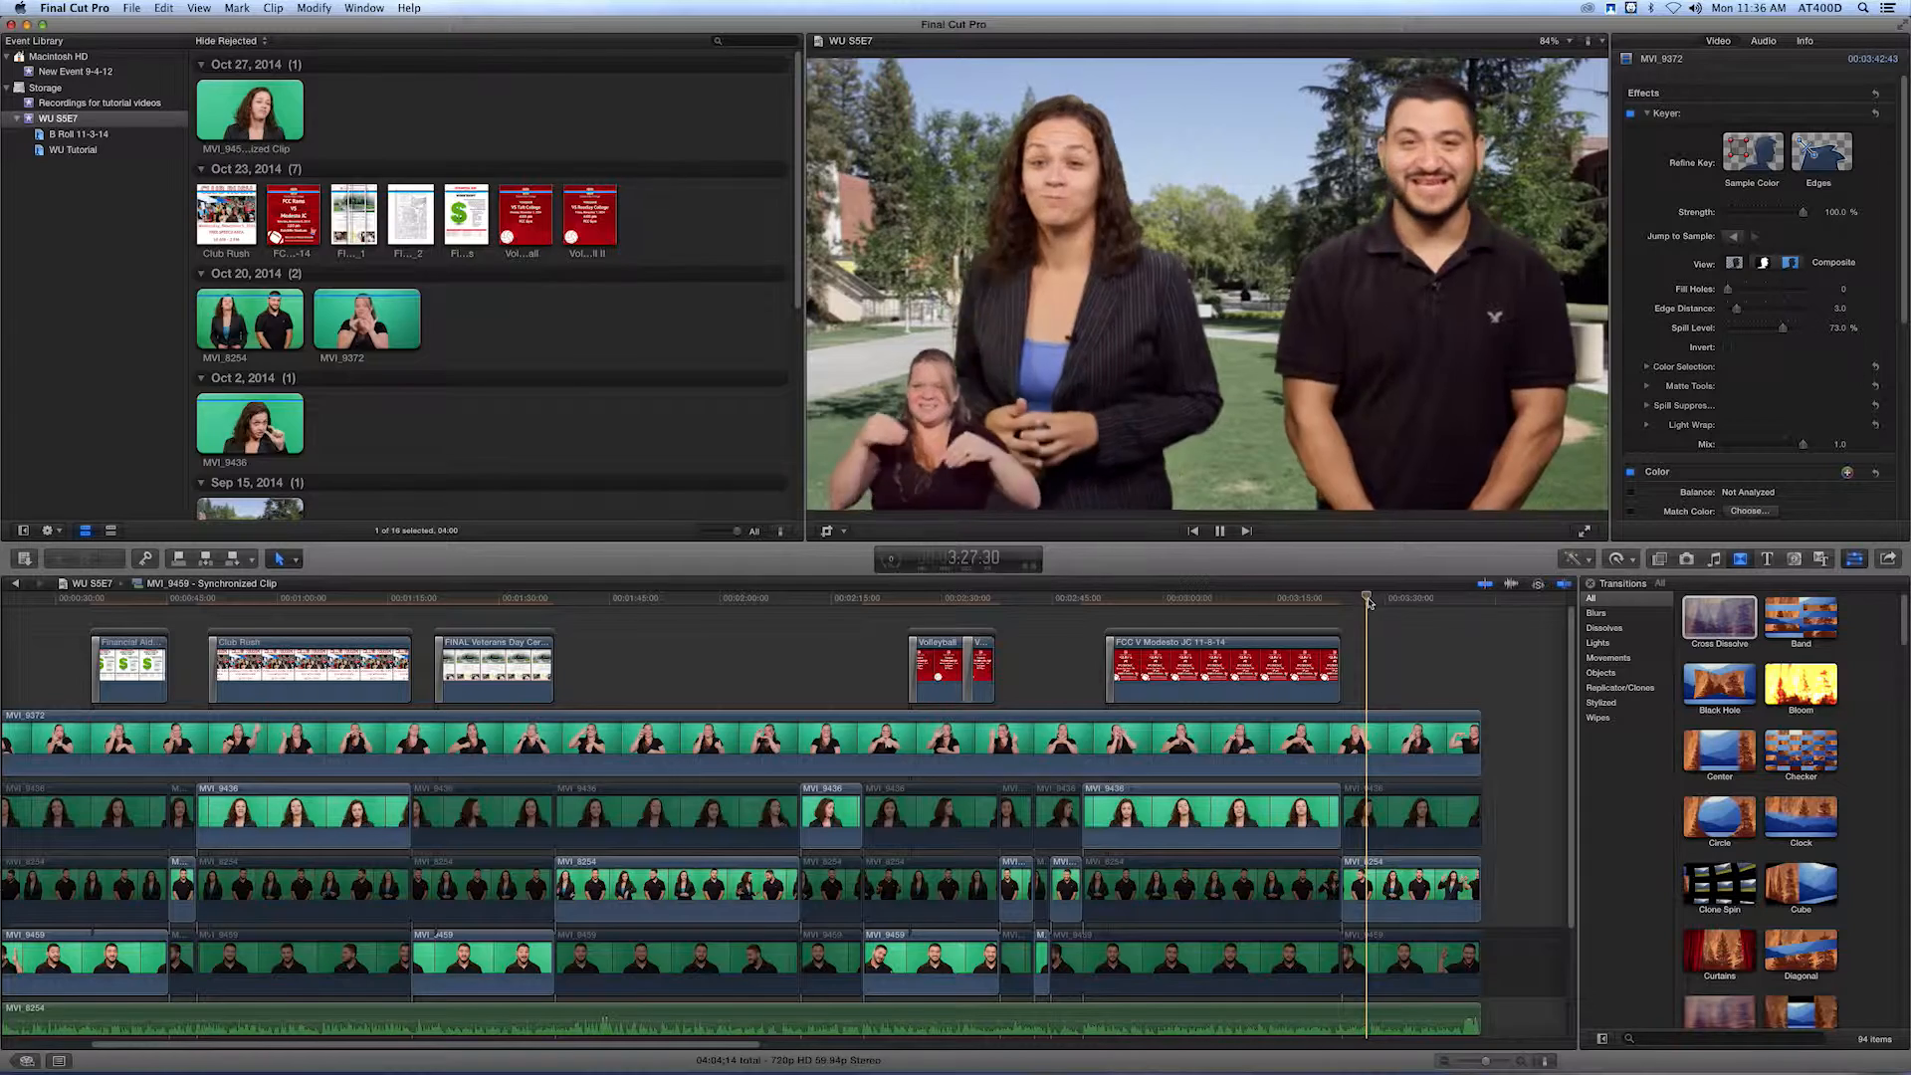
key("space")
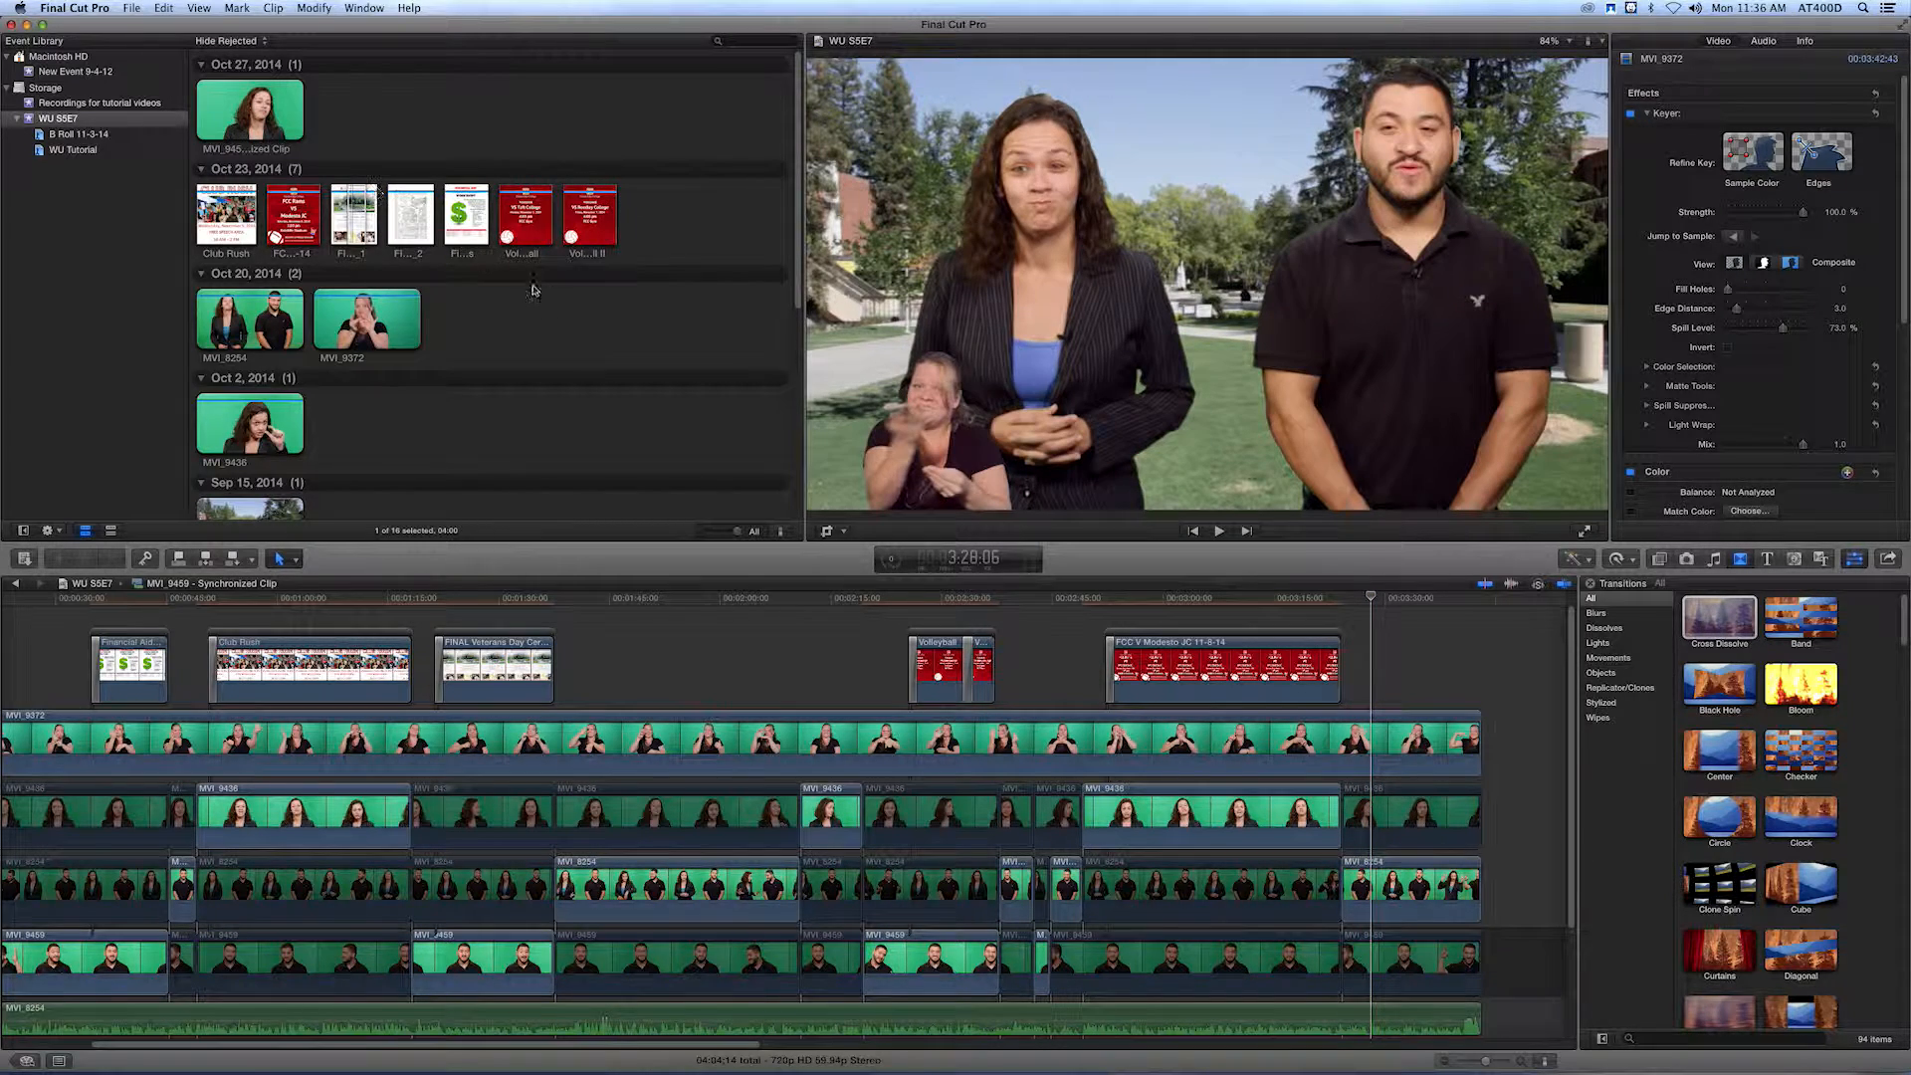